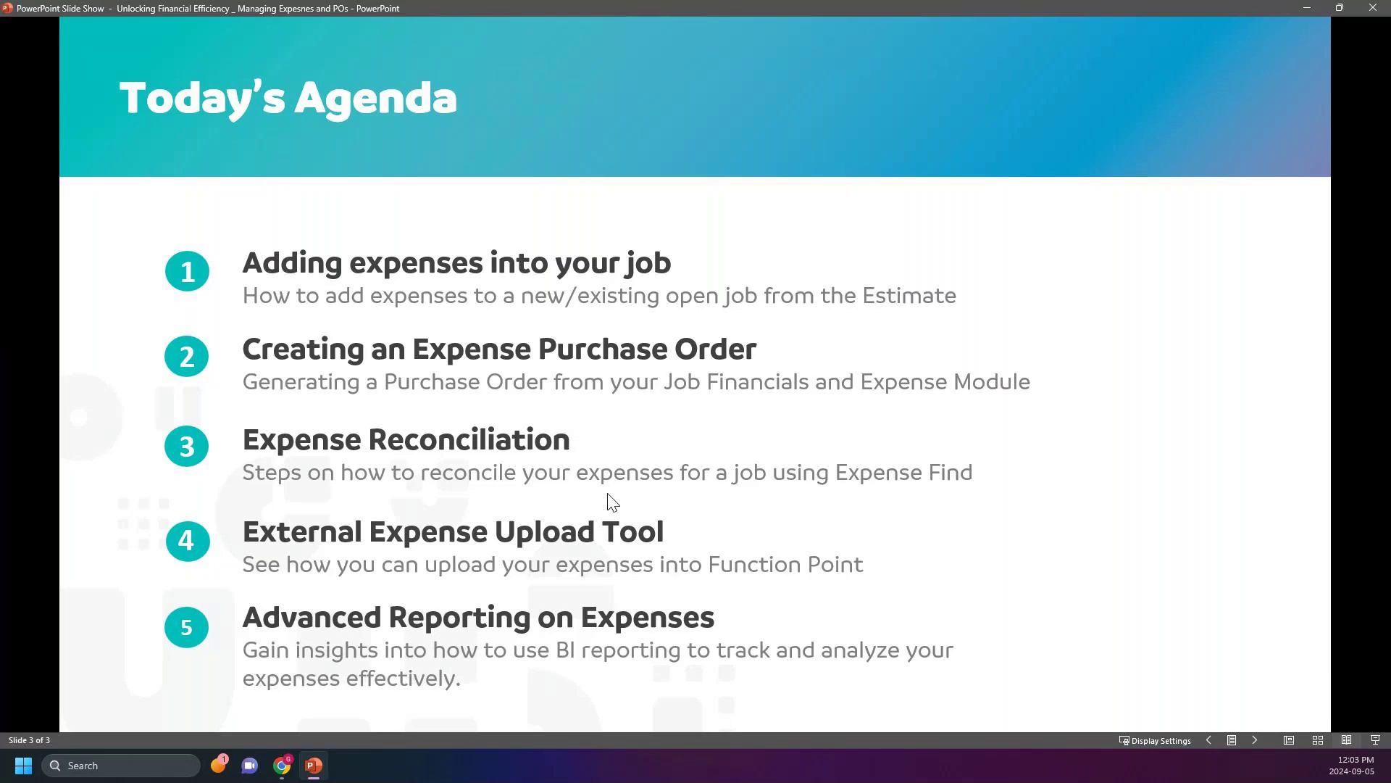
End the agenda slide show, minimize the presentation and switch to the Function Point estimate in the browser
{"action": "left_click", "coordinate": [649, 404]}
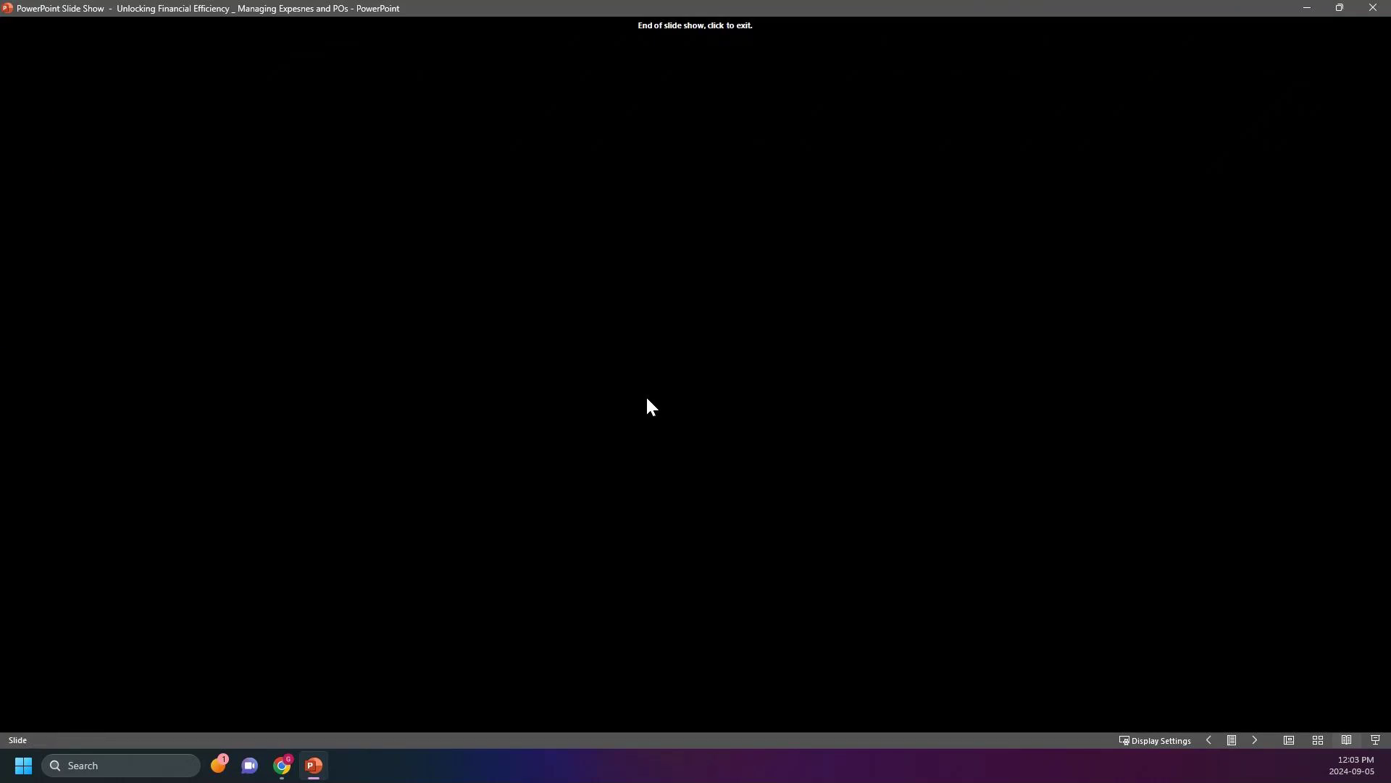
{"action": "left_click", "coordinate": [647, 399]}
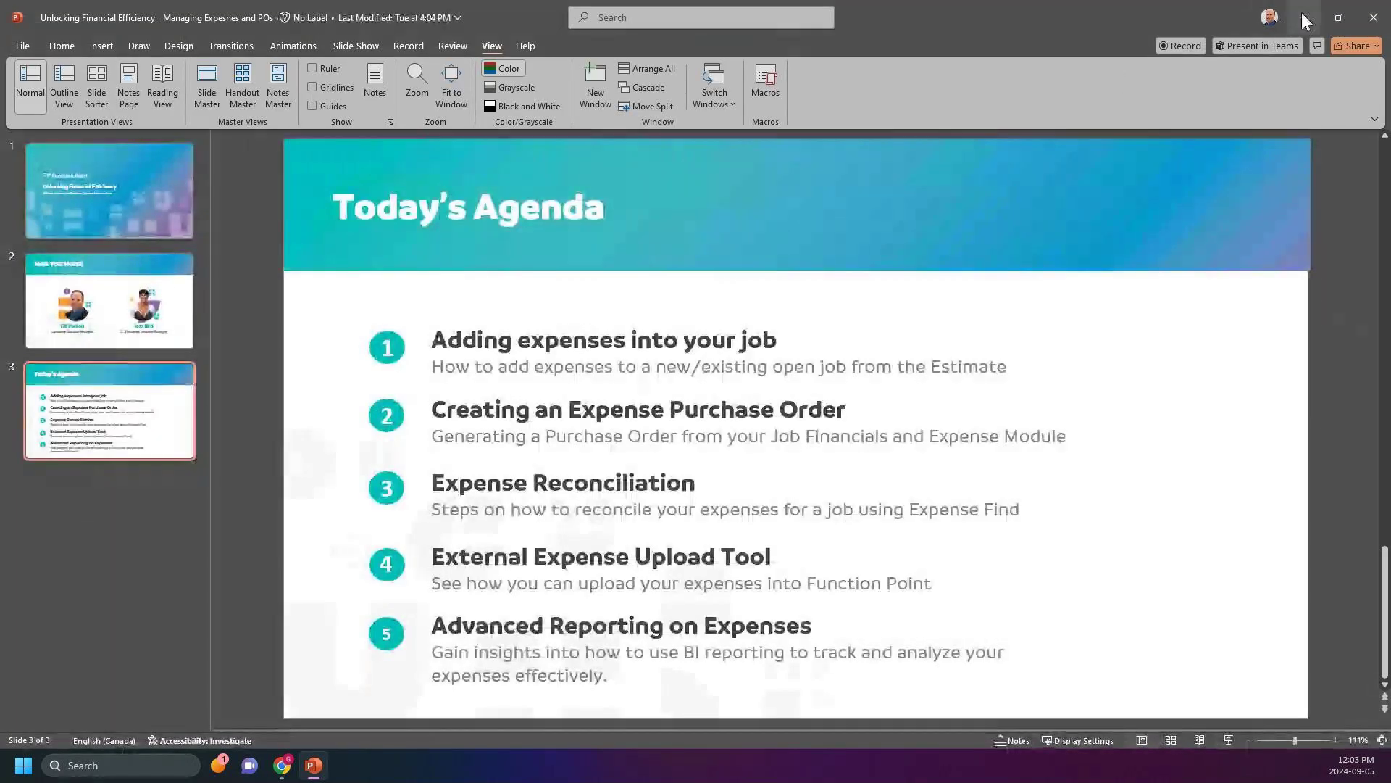
{"action": "left_click", "coordinate": [1302, 15]}
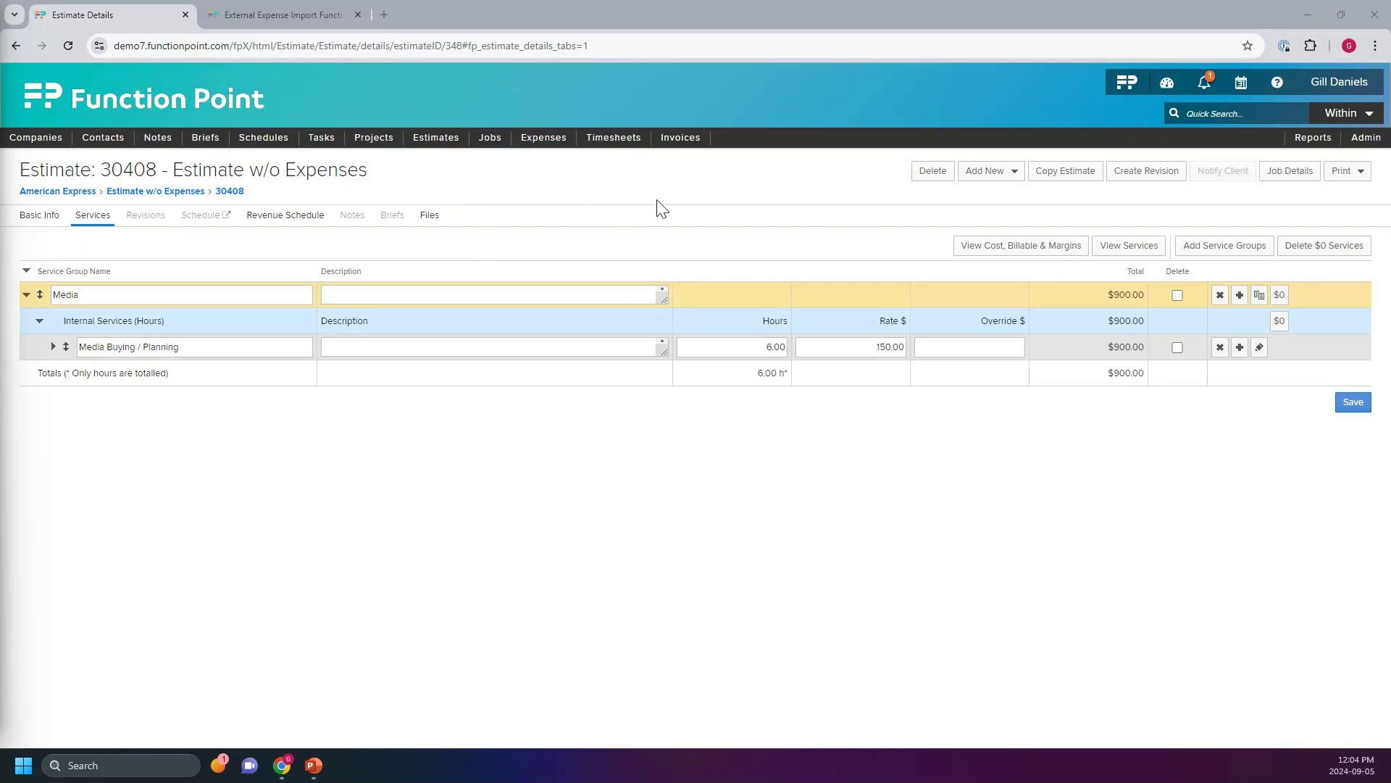
Add the Media Broadcast and Media Online external expenses to the estimate's Media service group
{"action": "left_click", "coordinate": [1240, 297]}
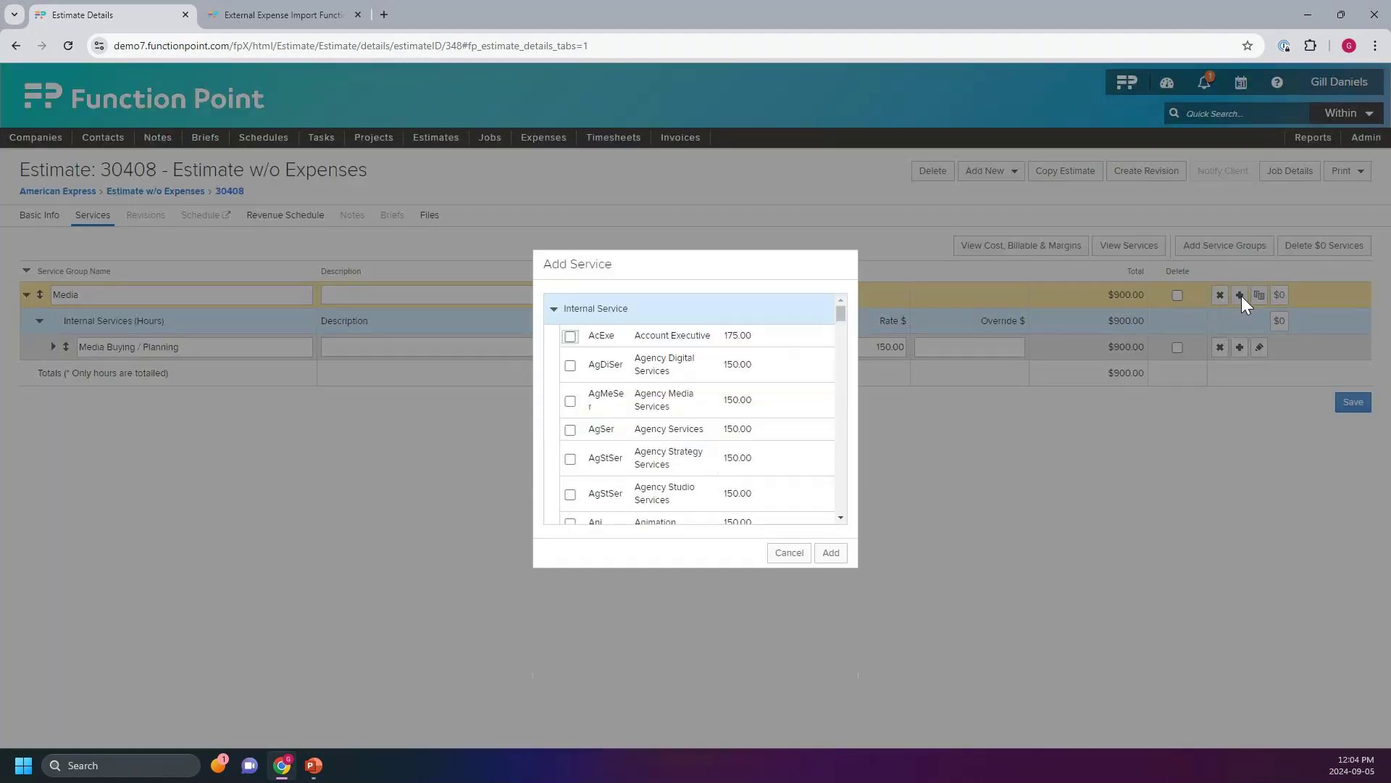
{"action": "left_click_drag", "start_coordinate": [841, 312], "coordinate": [845, 468]}
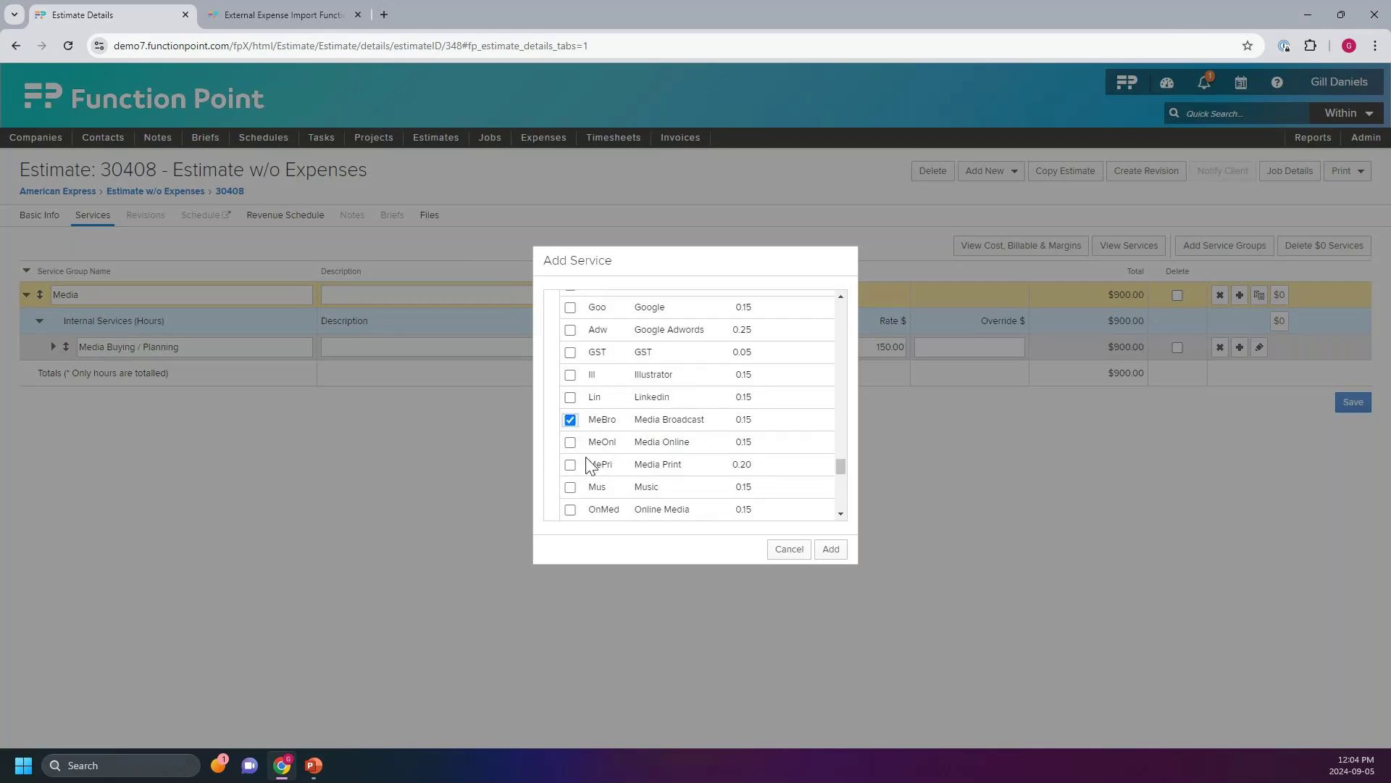
{"action": "left_click", "coordinate": [570, 442]}
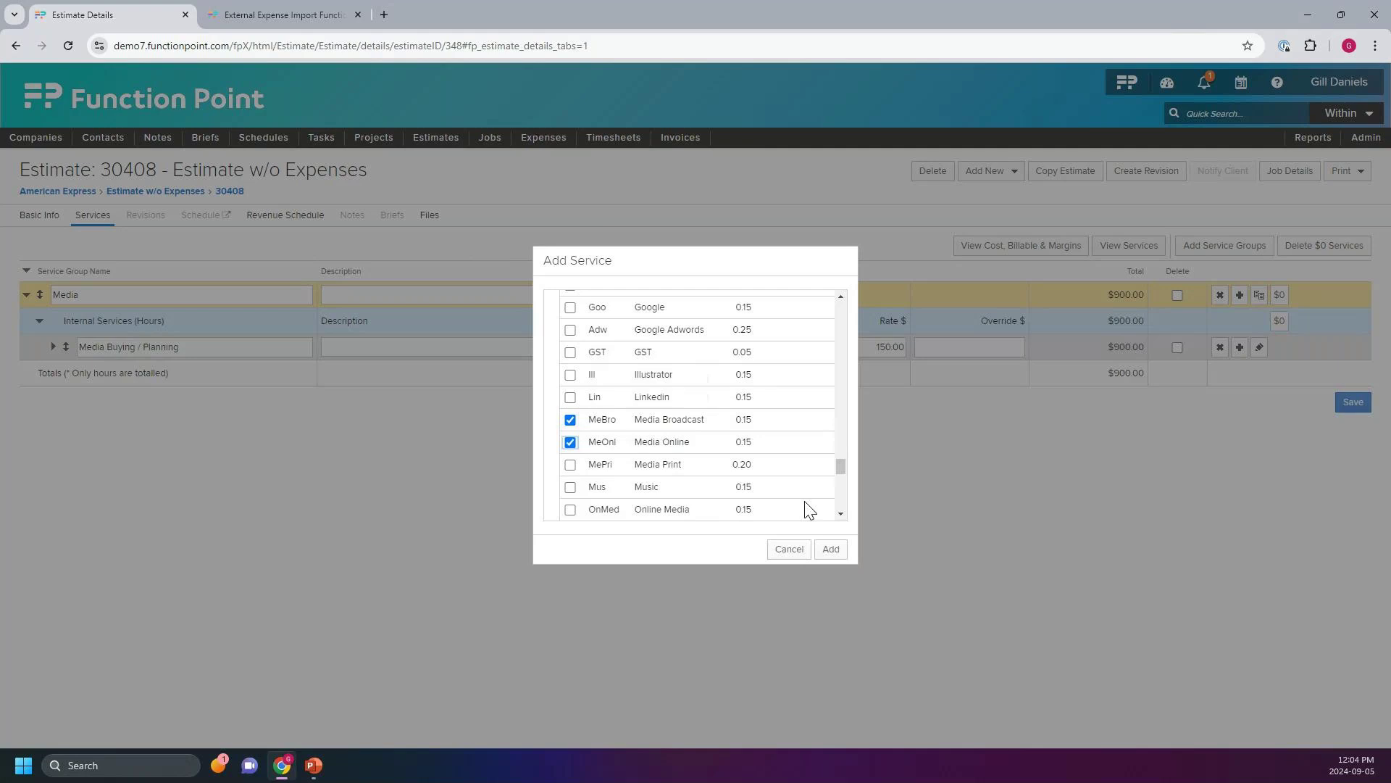
{"action": "left_click", "coordinate": [834, 552]}
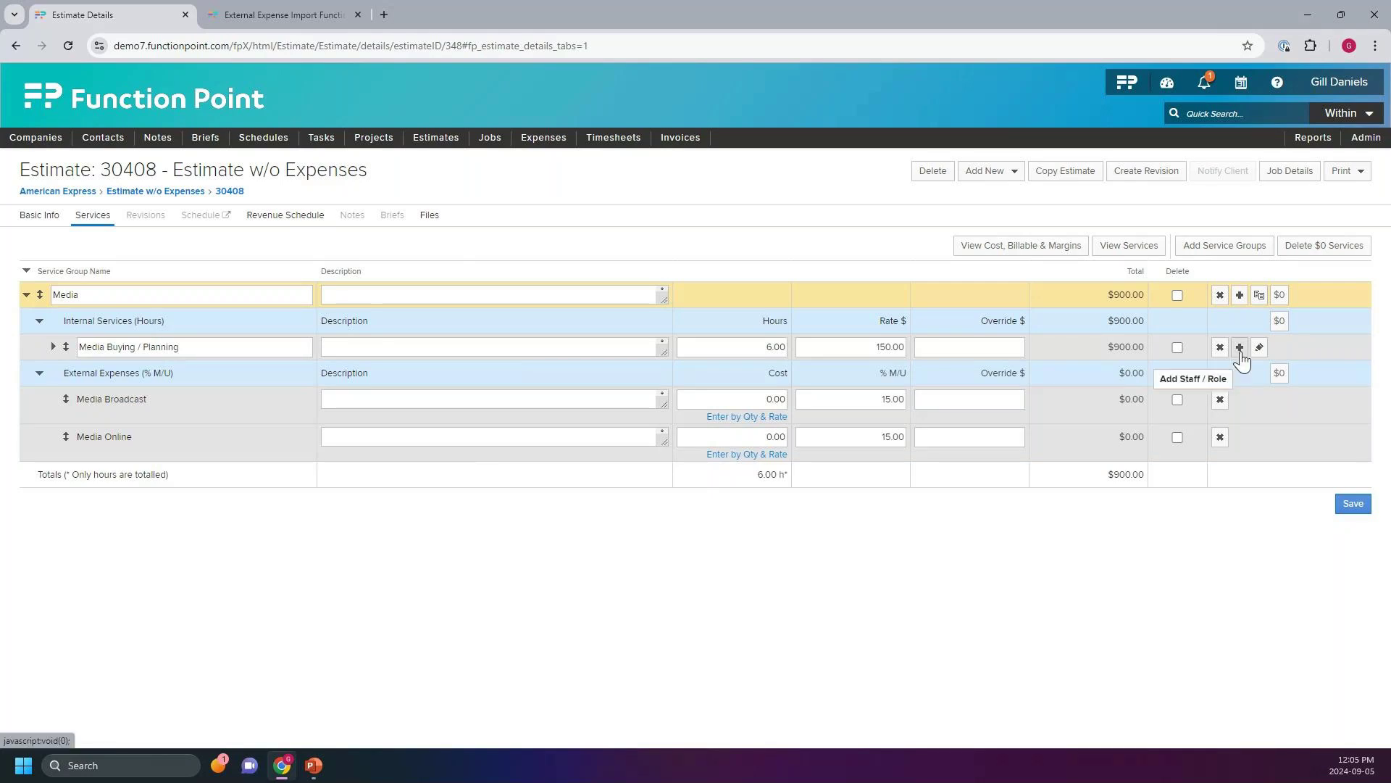
Examine the external expense types available for the Media service group, and close the list without adding any
{"action": "left_click", "coordinate": [1237, 296]}
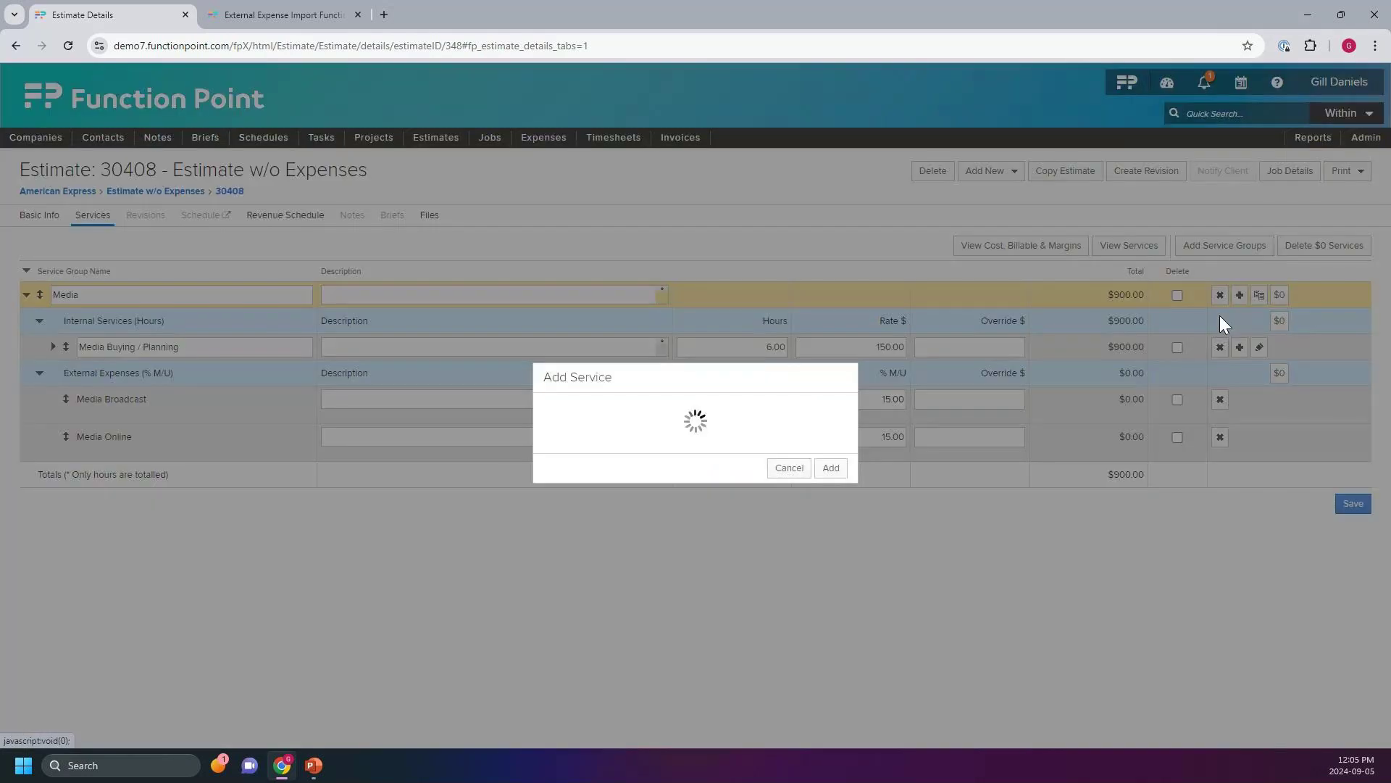
{"action": "left_click", "coordinate": [554, 305]}
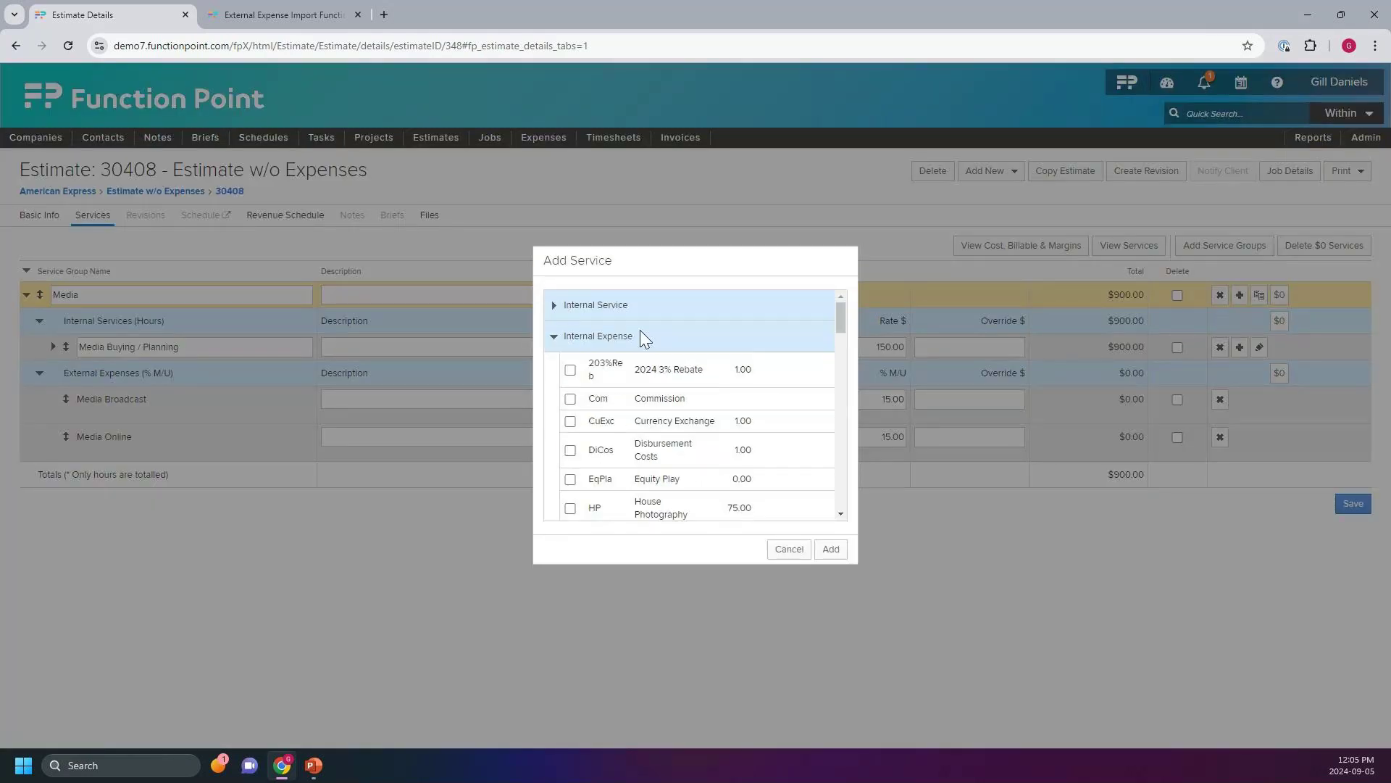
{"action": "left_click", "coordinate": [554, 336]}
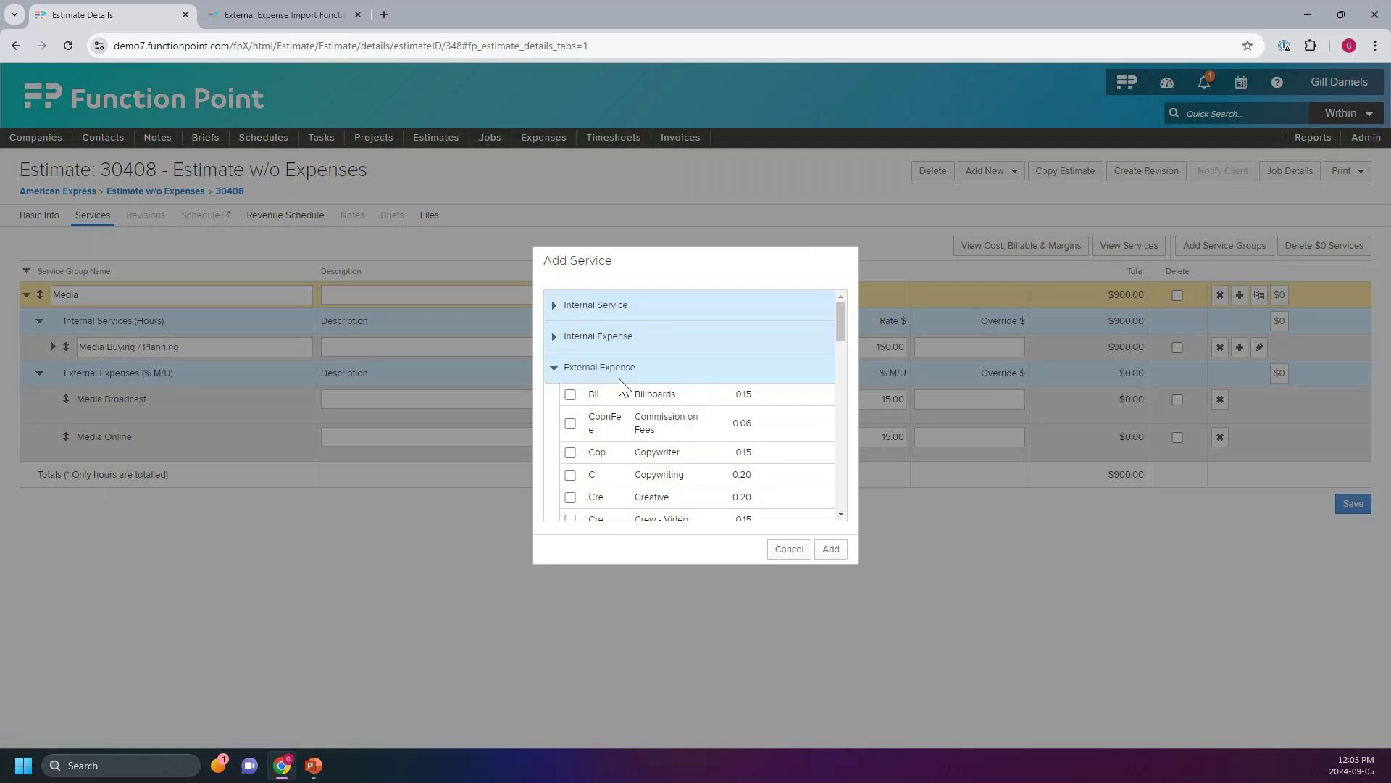
{"action": "scroll", "coordinate": [841, 324], "scroll_direction": "down", "scroll_amount": 3}
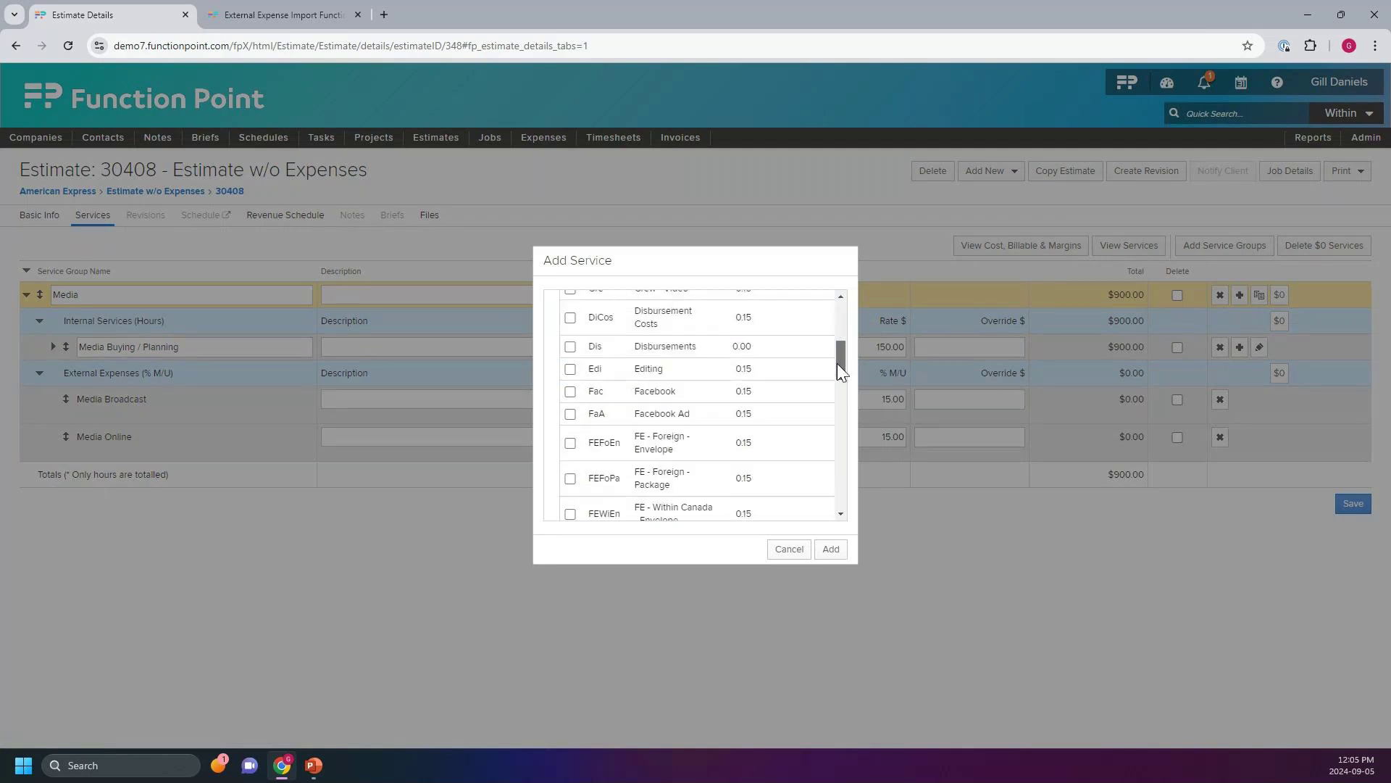
{"action": "scroll", "coordinate": [837, 363], "scroll_direction": "up", "scroll_amount": 2}
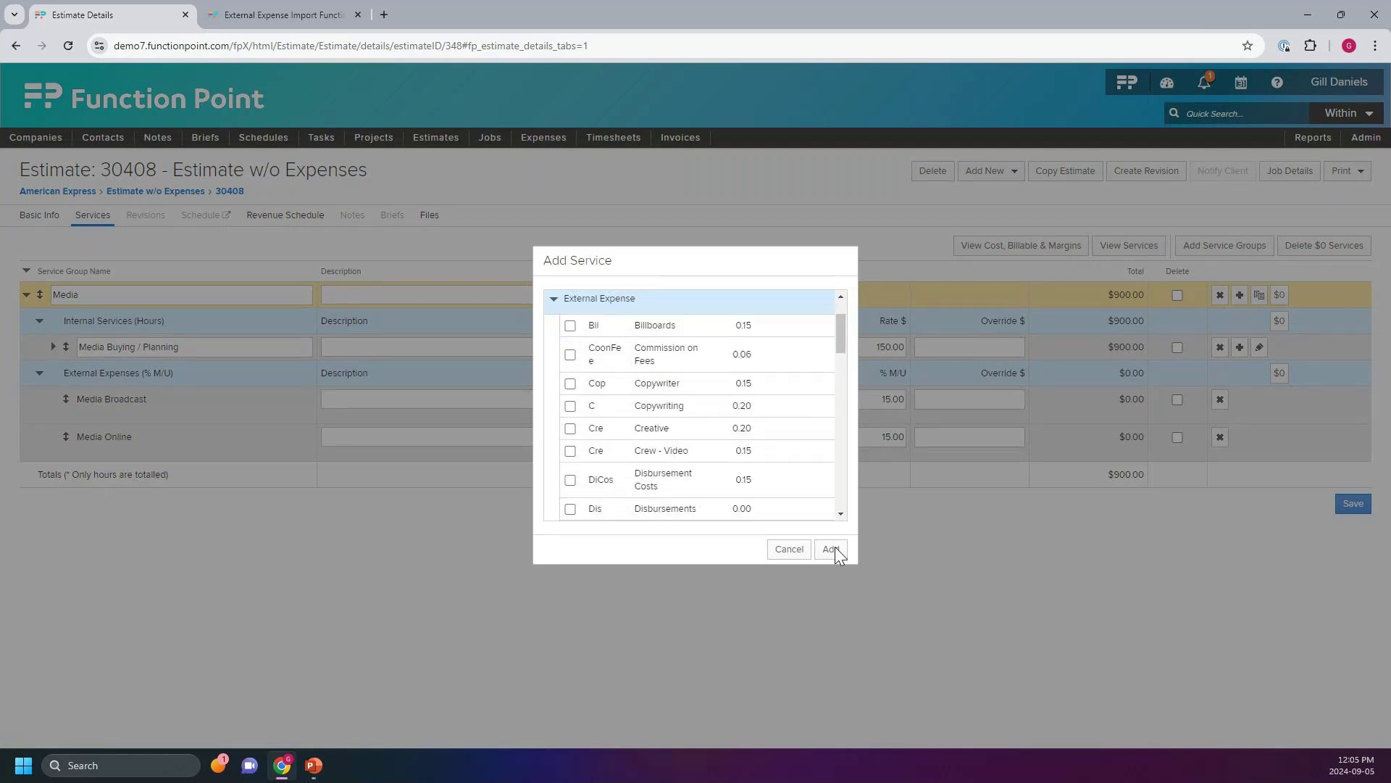
{"action": "left_click", "coordinate": [790, 549]}
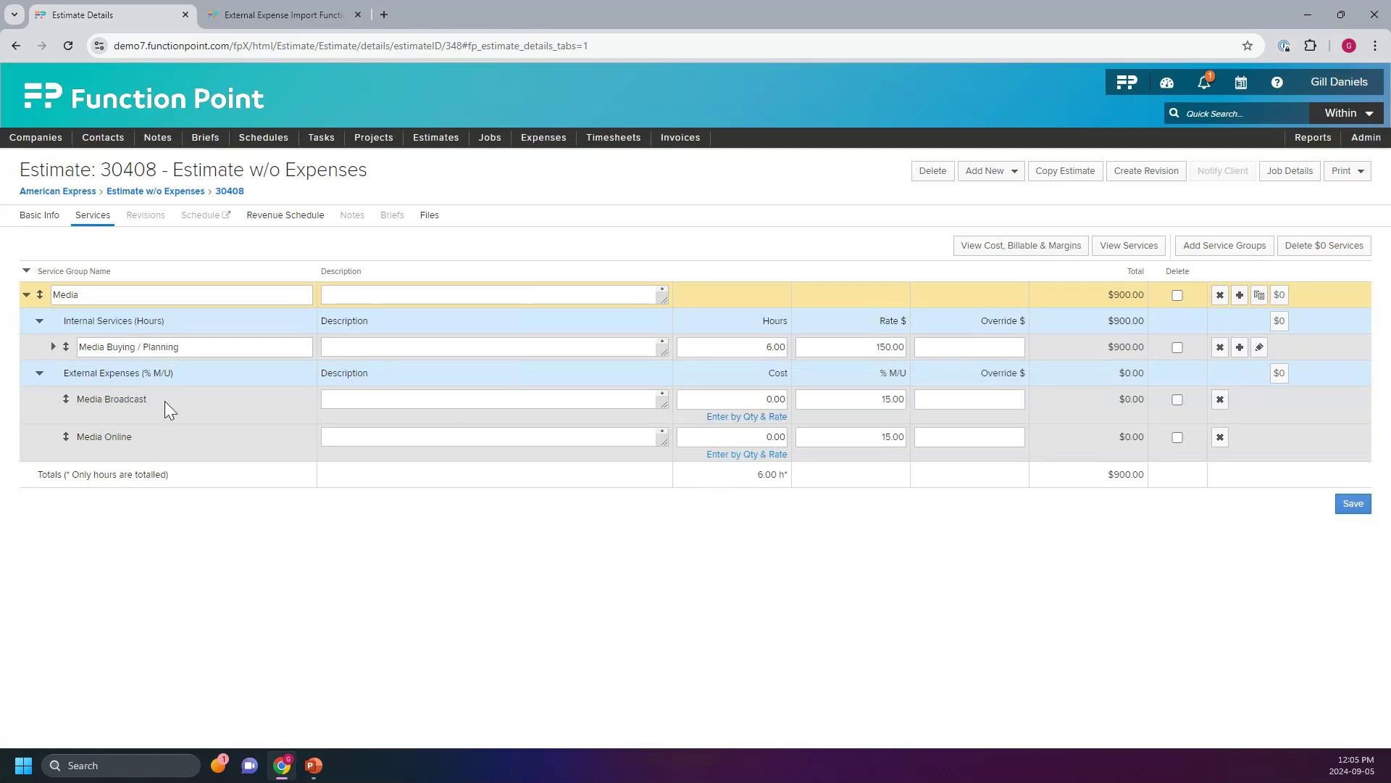
Enter Media Broadcast's cost by quantity and rate, using a rate of $2000, and save the changes
{"action": "left_click", "coordinate": [747, 418]}
{"action": "left_click", "coordinate": [741, 401]}
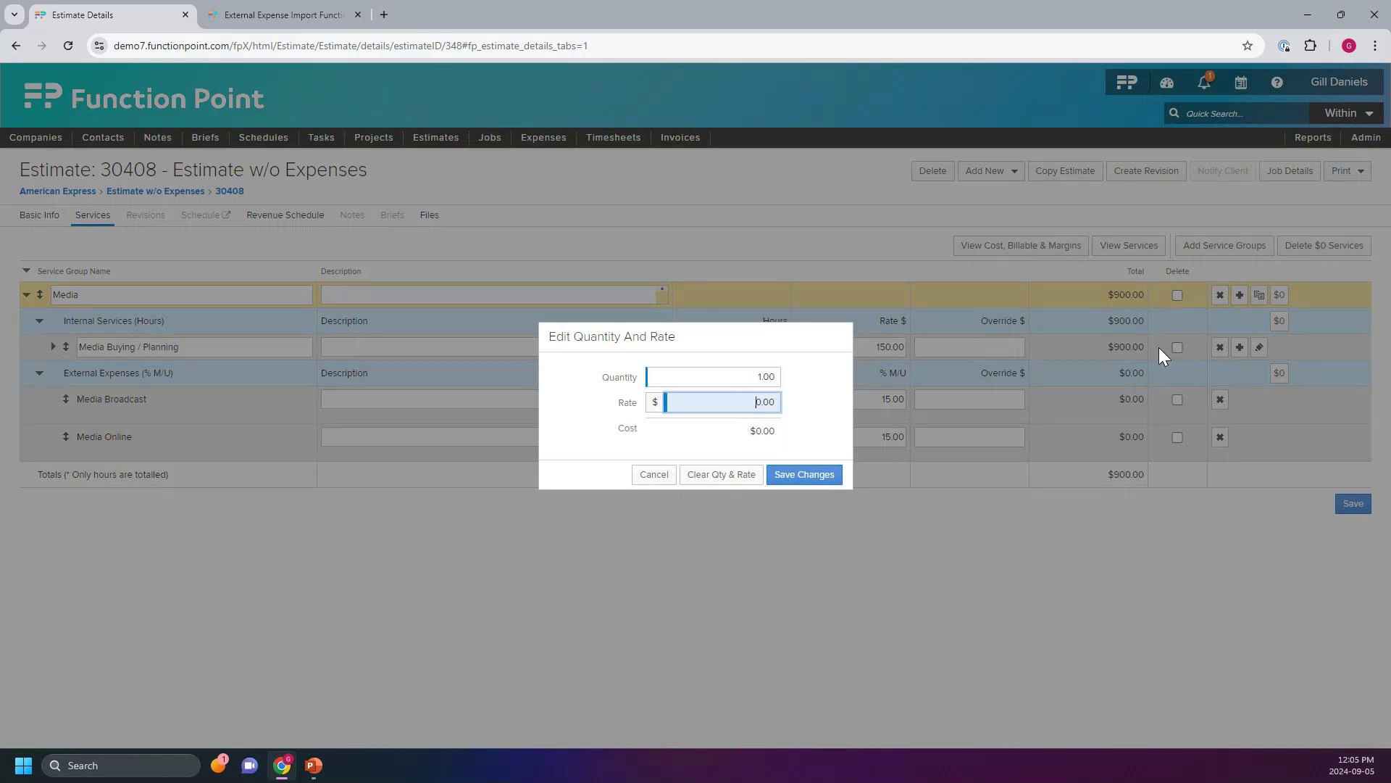
{"action": "type", "text": "200"}
{"action": "left_click", "coordinate": [805, 475]}
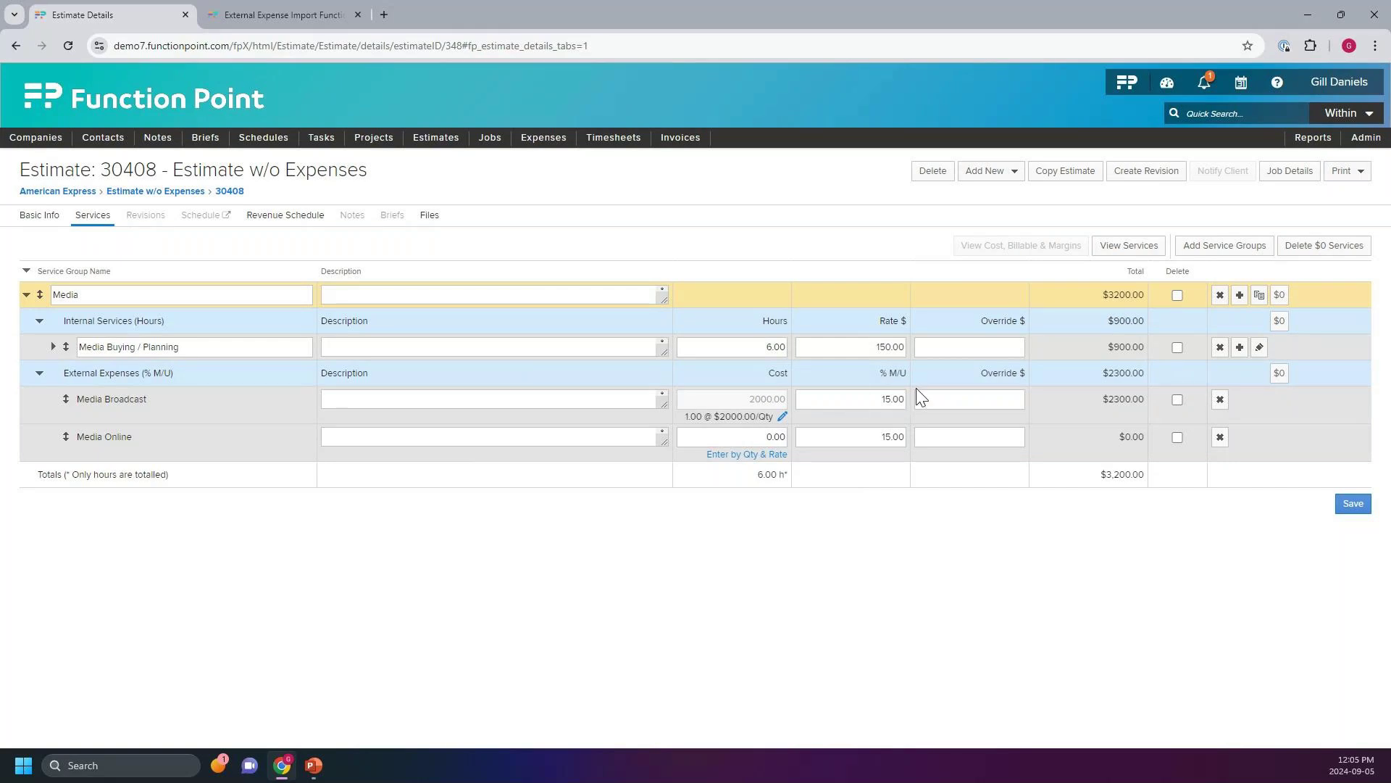
Set the Media Broadcast markup to 30%
{"action": "left_click", "coordinate": [869, 394]}
{"action": "key", "text": "Delete"}
{"action": "key", "text": "Delete"}
{"action": "key", "text": "Delete"}
{"action": "key", "text": "Delete"}
{"action": "key", "text": "Delete"}
{"action": "type", "text": "30.0"}
{"action": "key", "text": "Tab"}
Set Media Online's cost to 1000 and its override to 2000, and save the estimate
{"action": "left_click", "coordinate": [767, 436]}
{"action": "type", "text": "1000"}
{"action": "key", "text": "BackSpace"}
{"action": "left_click", "coordinate": [968, 437]}
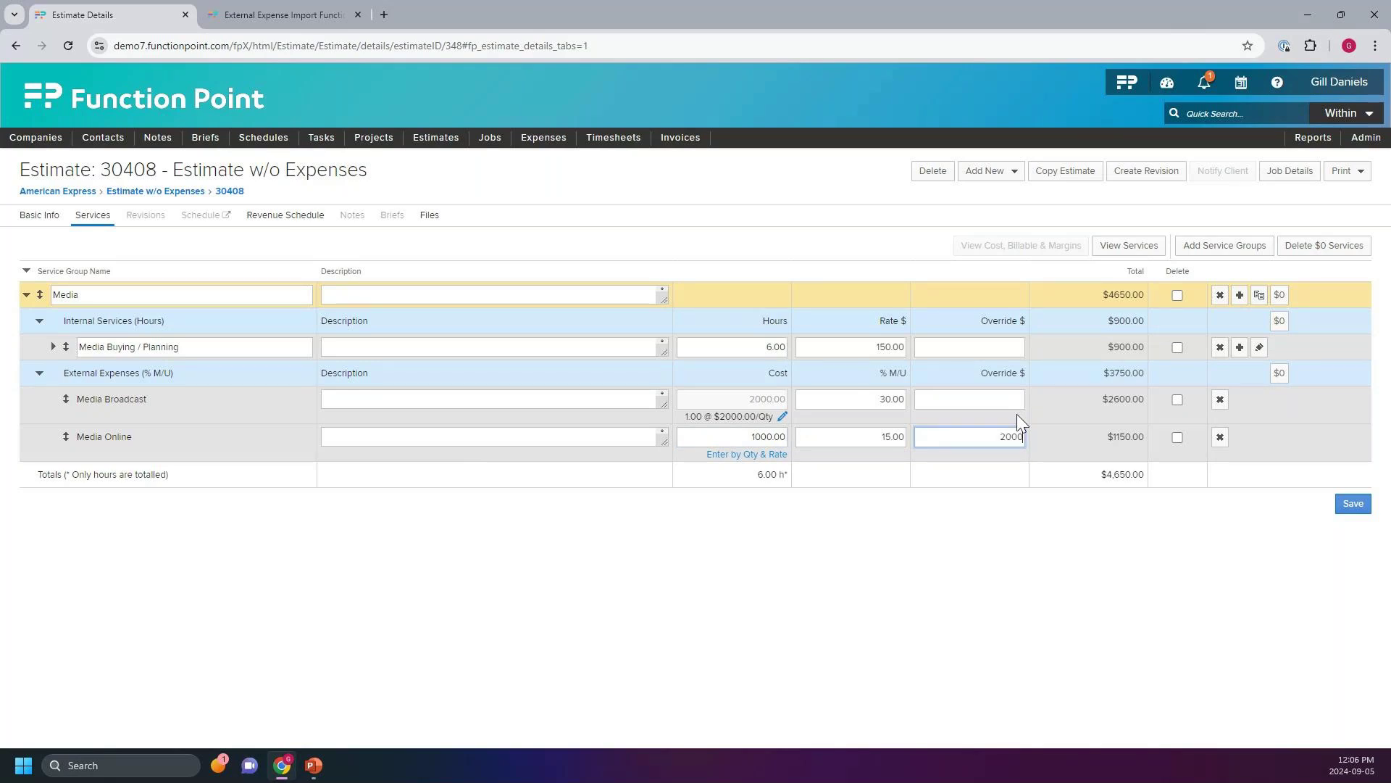
{"action": "left_click", "coordinate": [1038, 530]}
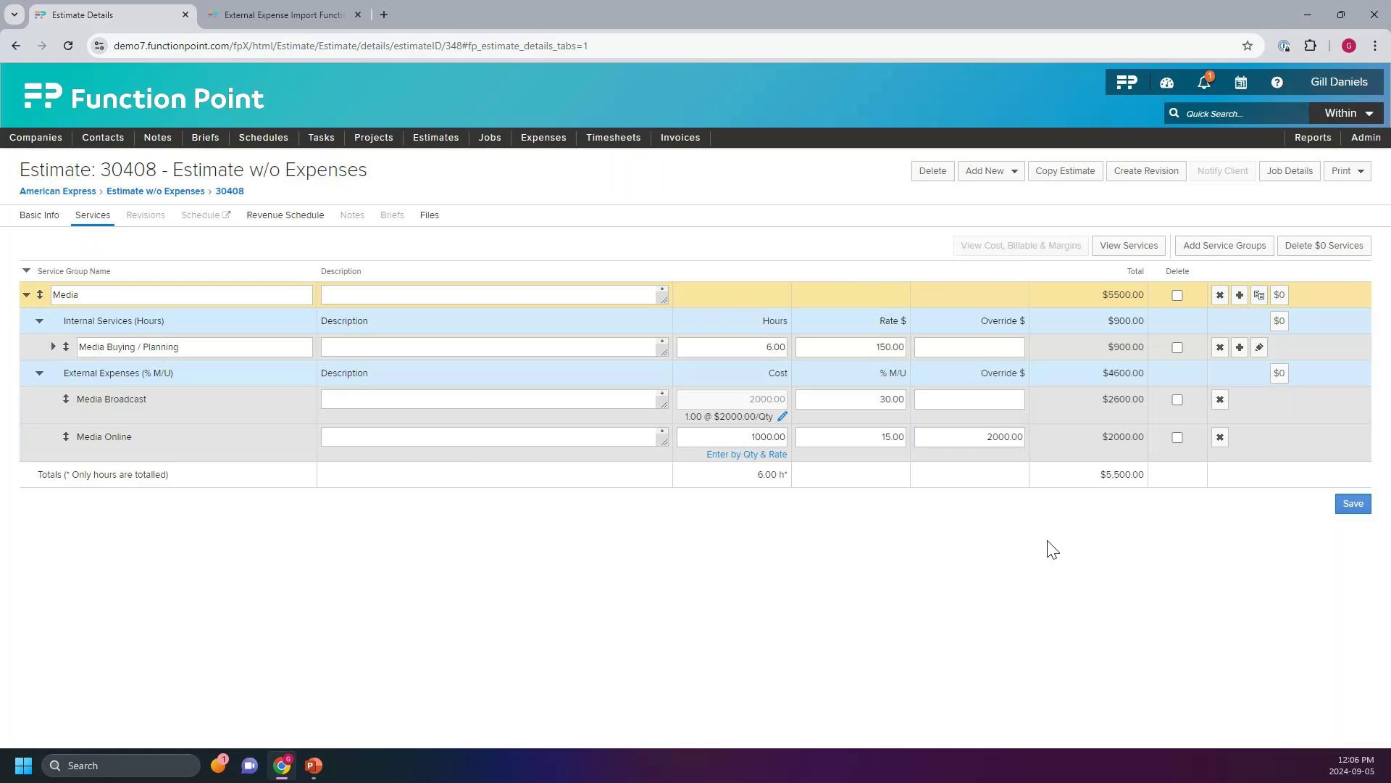
{"action": "left_click", "coordinate": [1354, 505]}
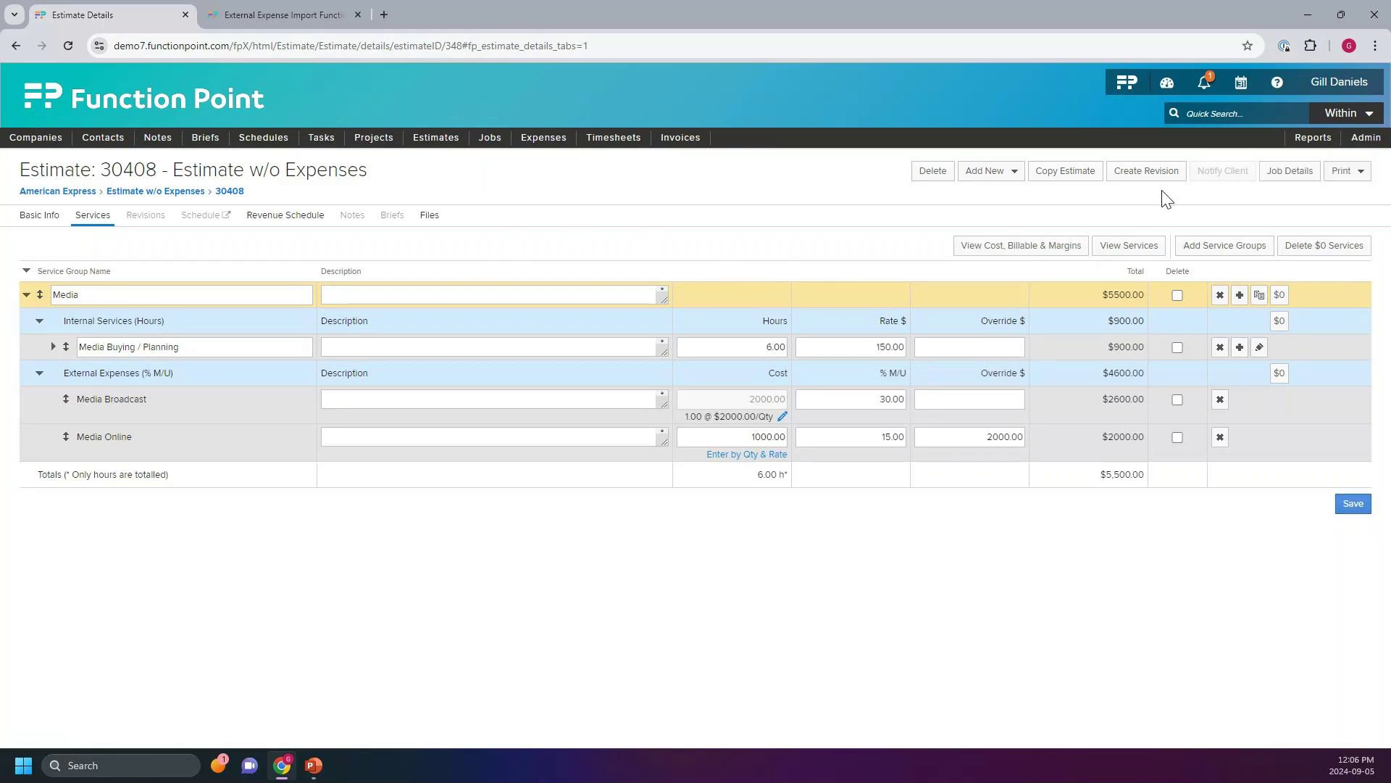
Open the related job's financials and start a new external expense for the job
{"action": "left_click", "coordinate": [1301, 178]}
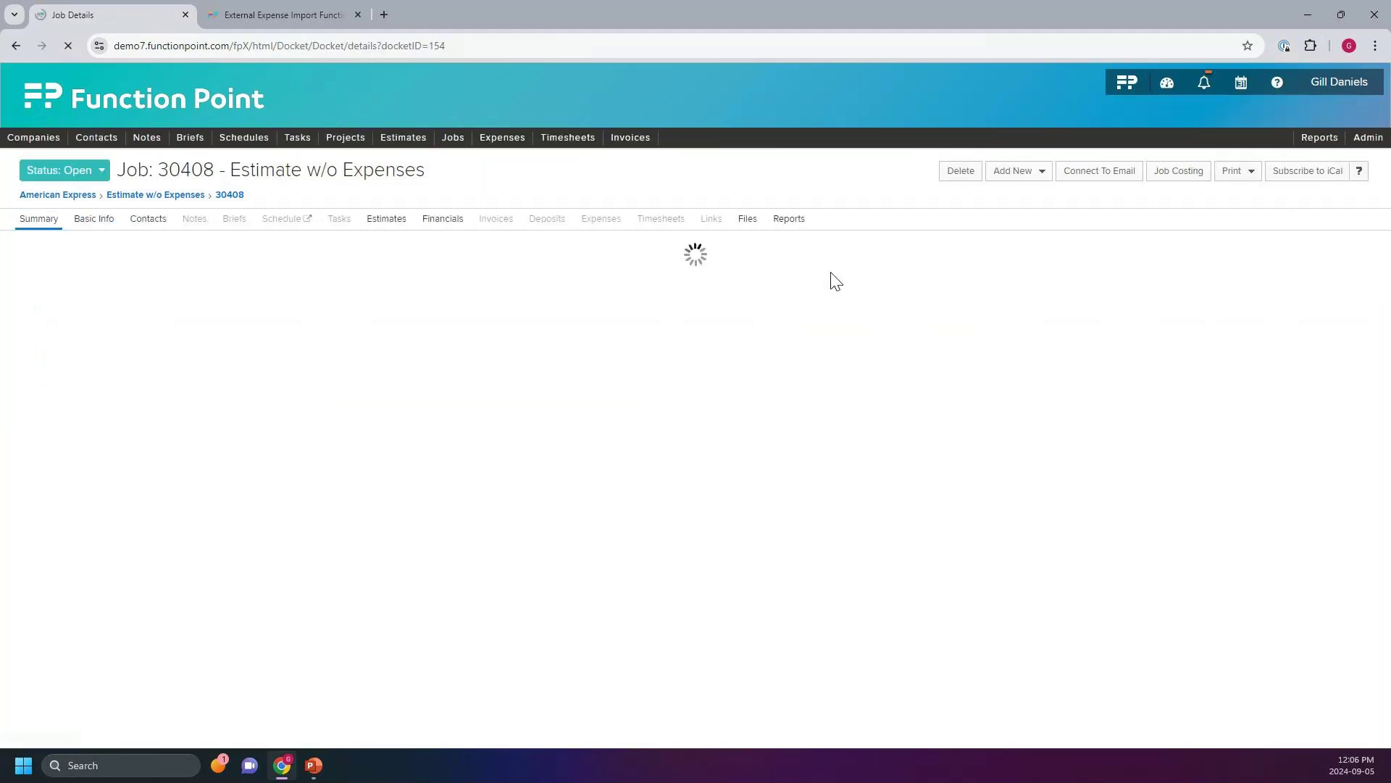
{"action": "left_click", "coordinate": [440, 219]}
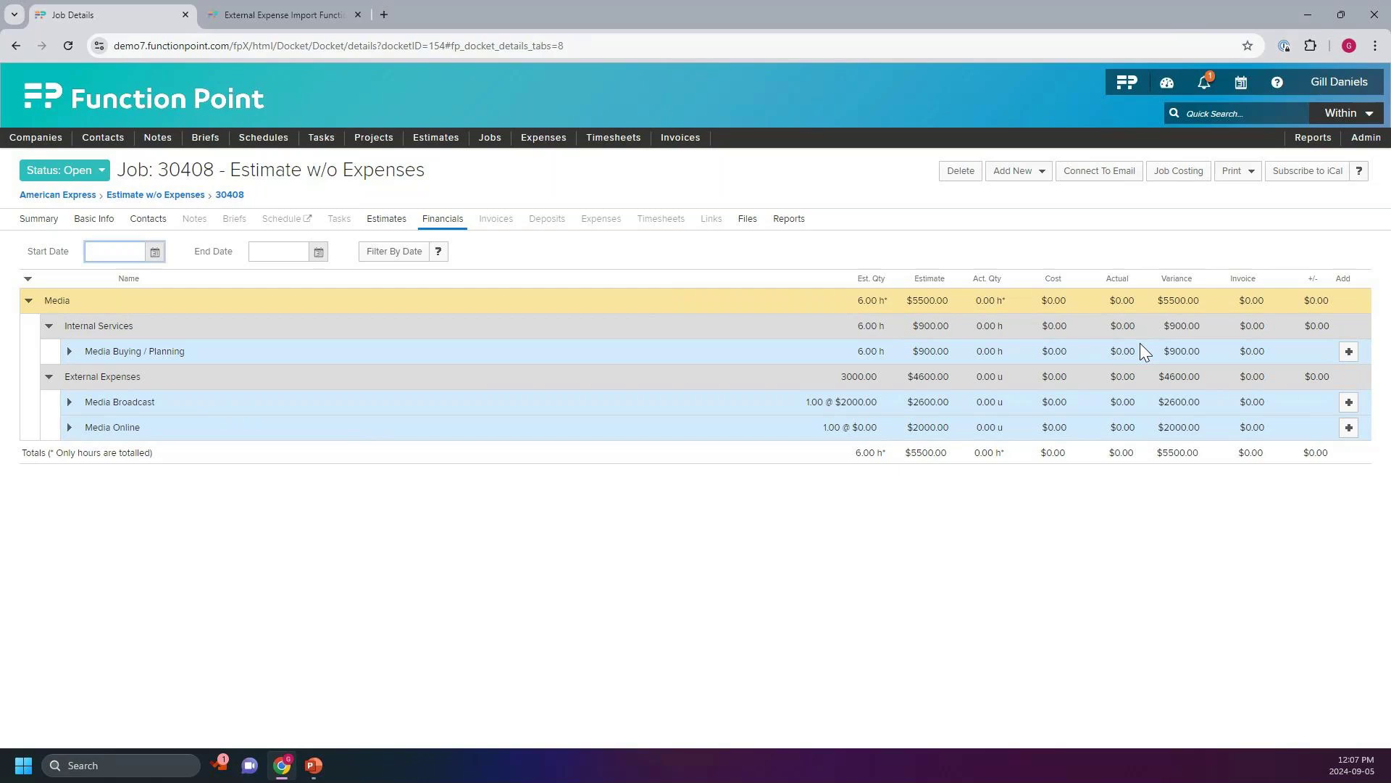
{"action": "left_click", "coordinate": [1013, 182]}
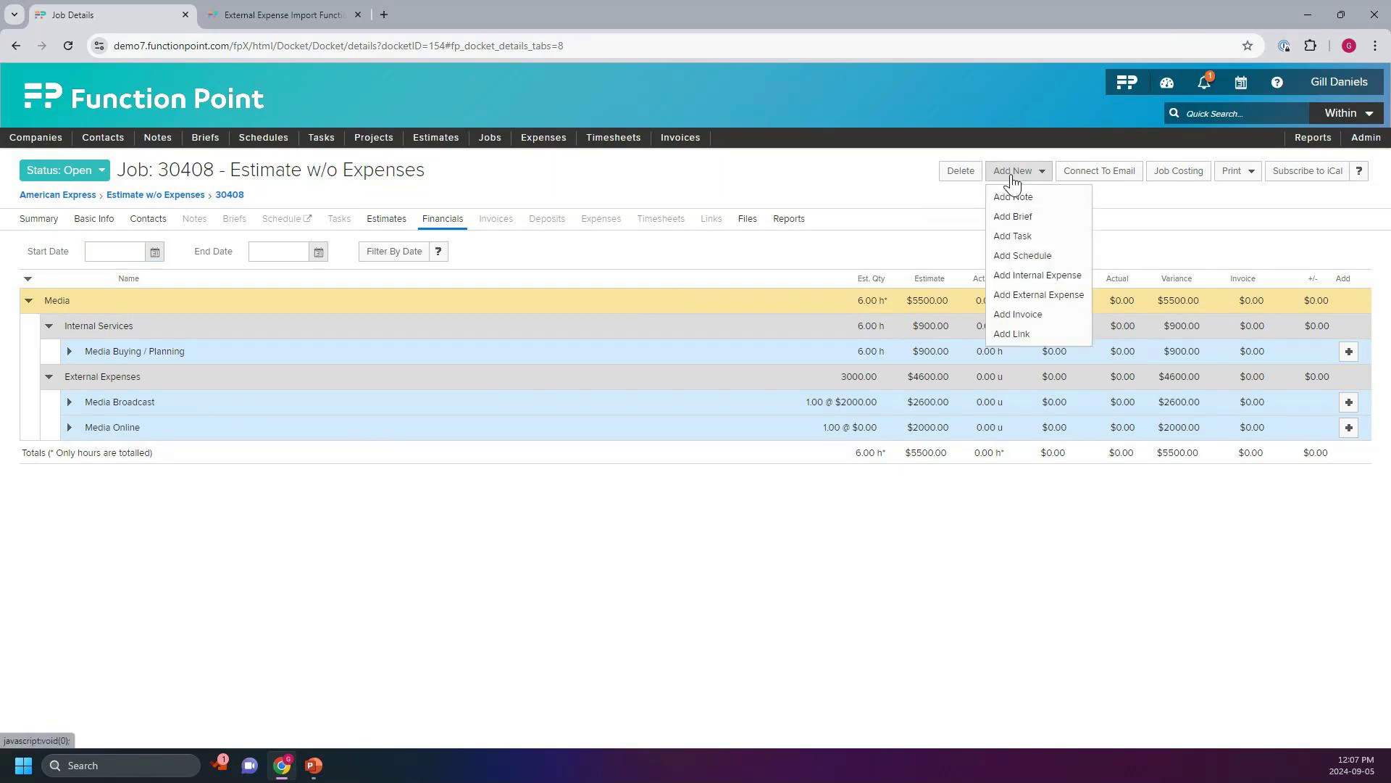
{"action": "left_click", "coordinate": [1017, 298]}
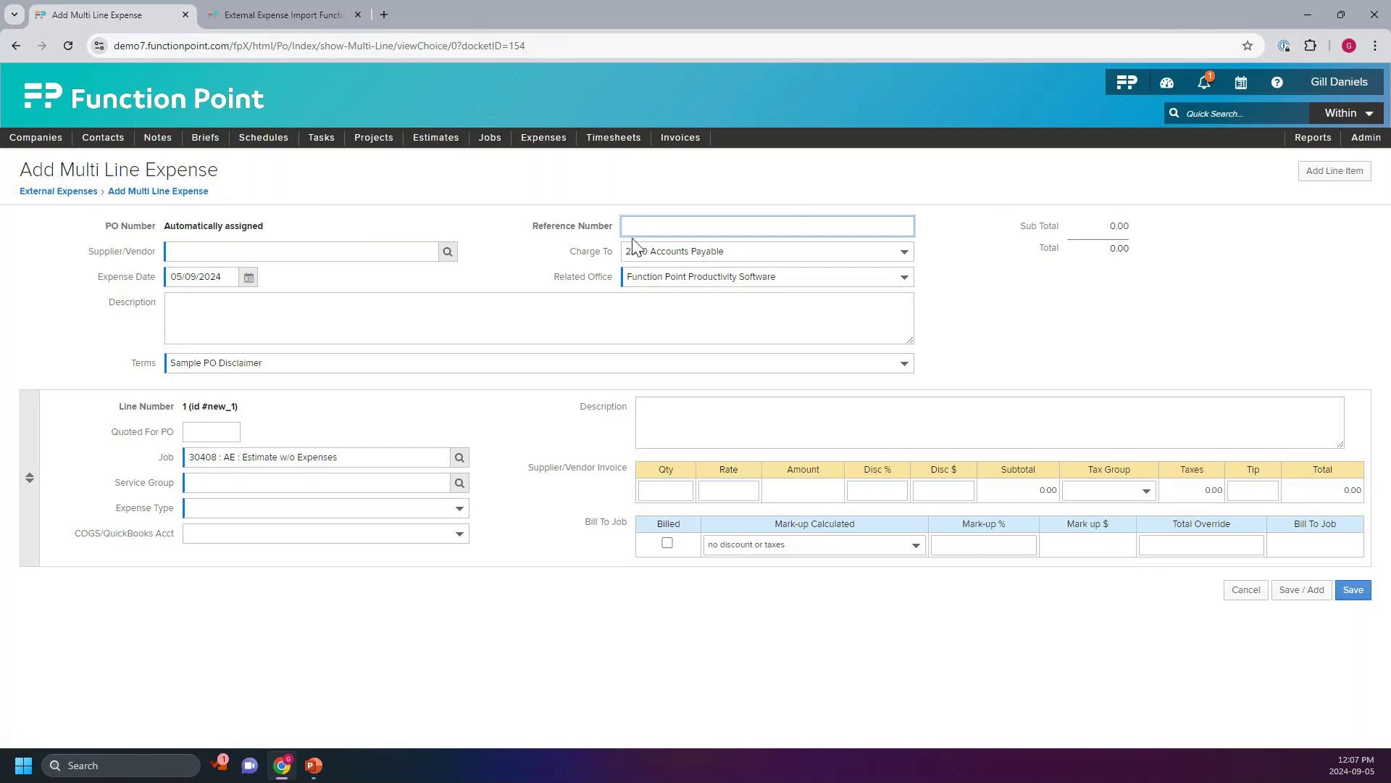
Choose Infinity Group as the expense's supplier and enter "Internal info" as its overall description
{"action": "mouse_move", "coordinate": [539, 236]}
{"action": "left_click", "coordinate": [449, 252]}
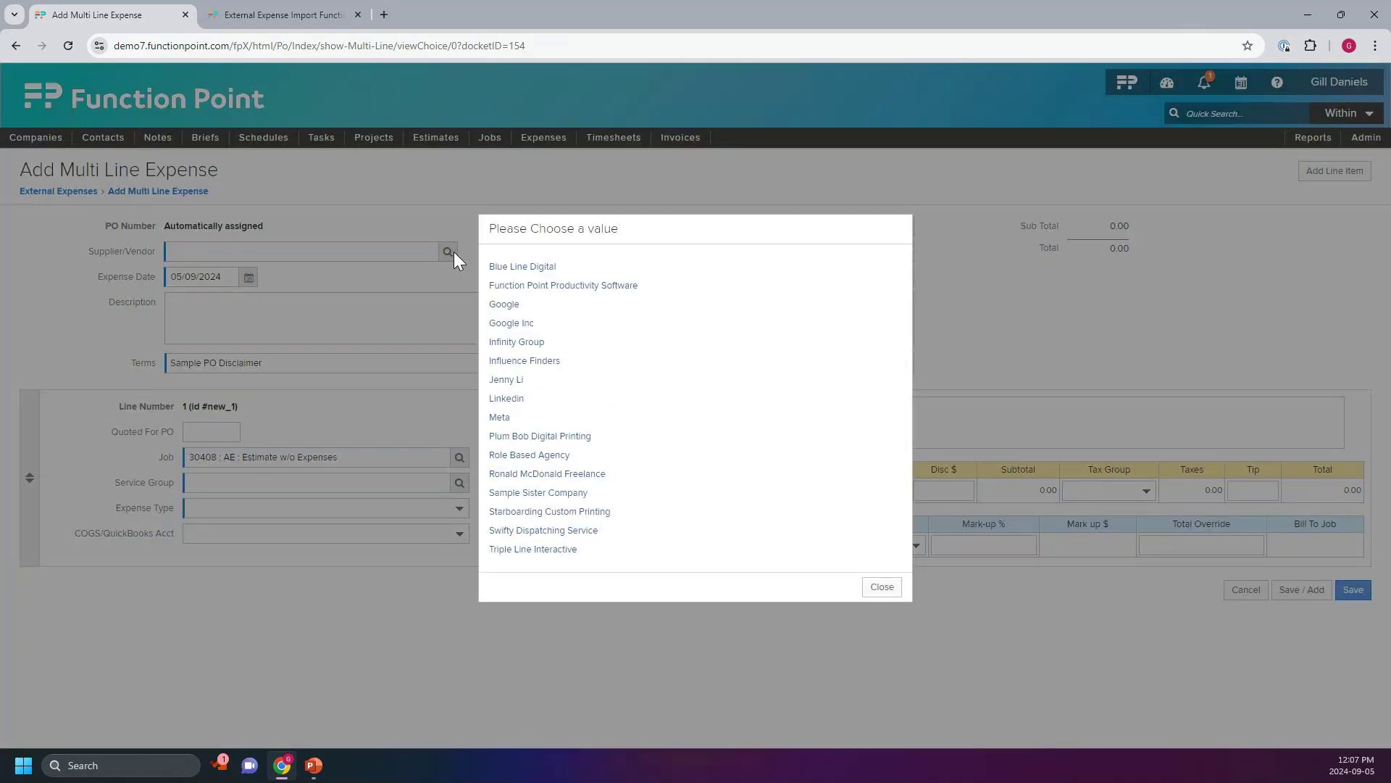
{"action": "left_click", "coordinate": [516, 339]}
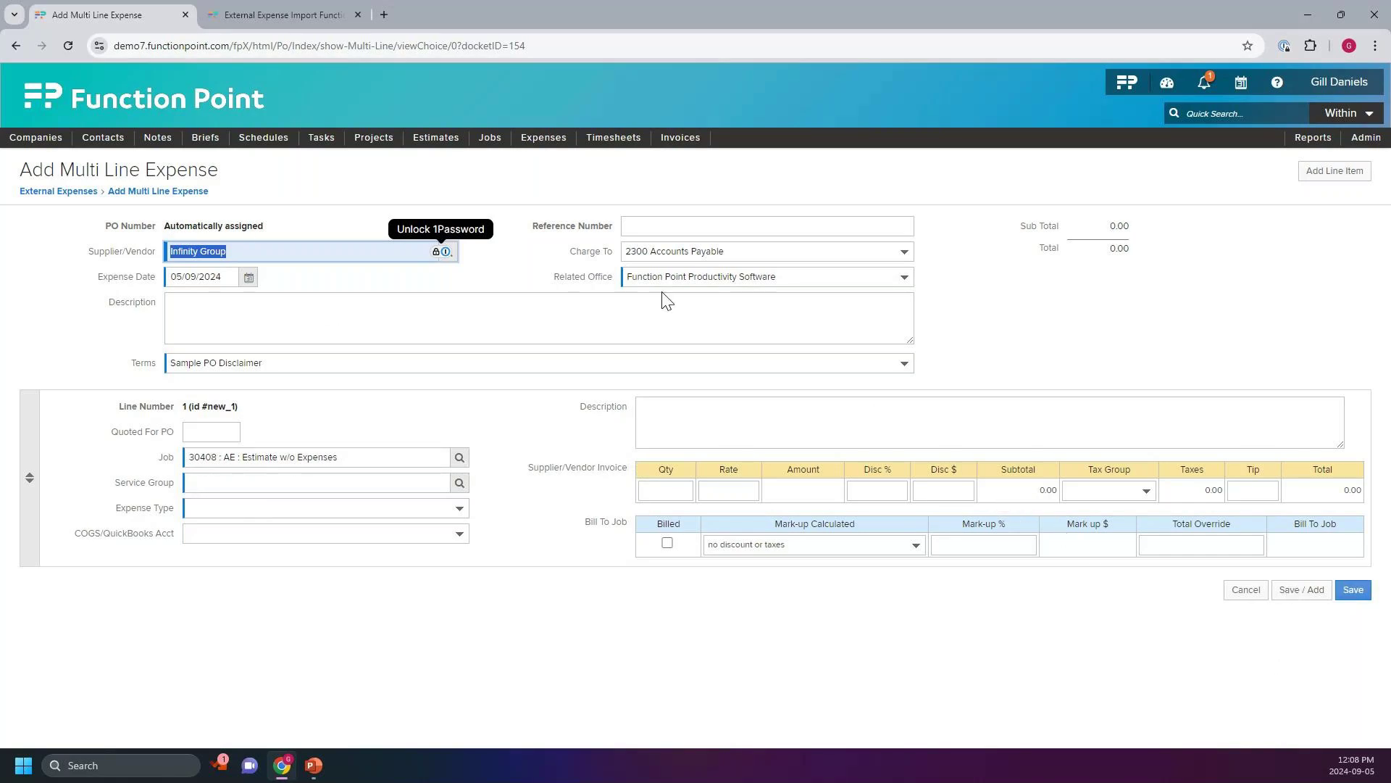
{"action": "left_click", "coordinate": [415, 283]}
{"action": "left_click", "coordinate": [196, 309]}
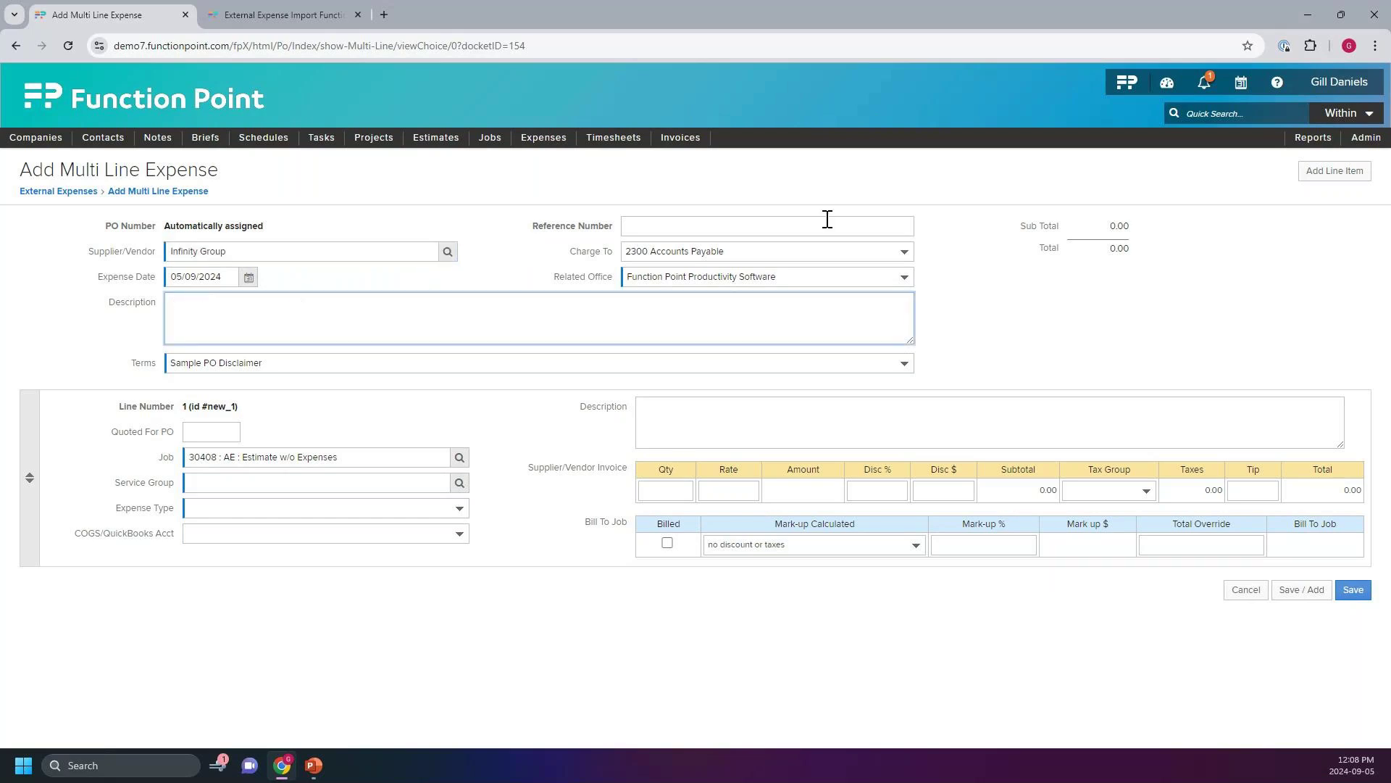
{"action": "type", "text": "Internal info"}
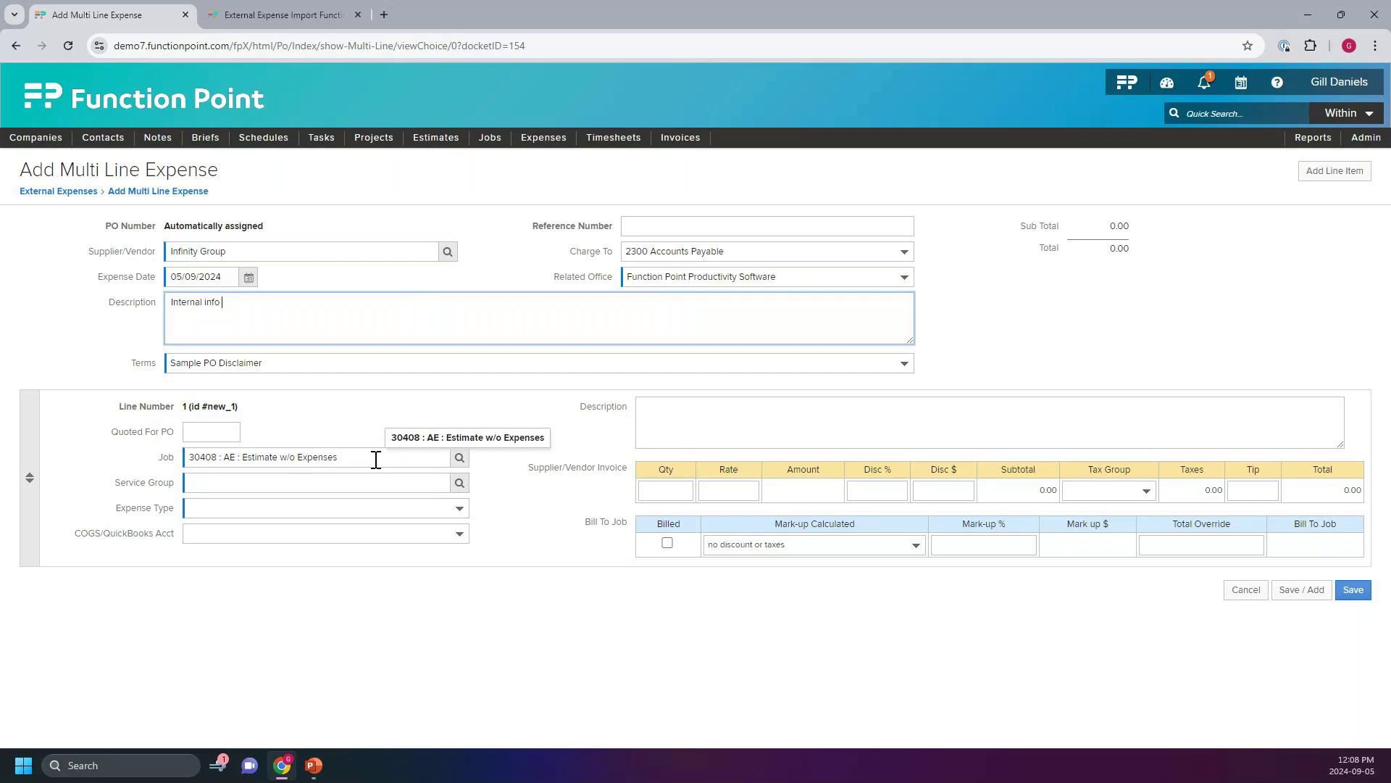
Assign line 1 to the Media service group with Media Broadcast as the expense type
{"action": "left_click", "coordinate": [456, 489]}
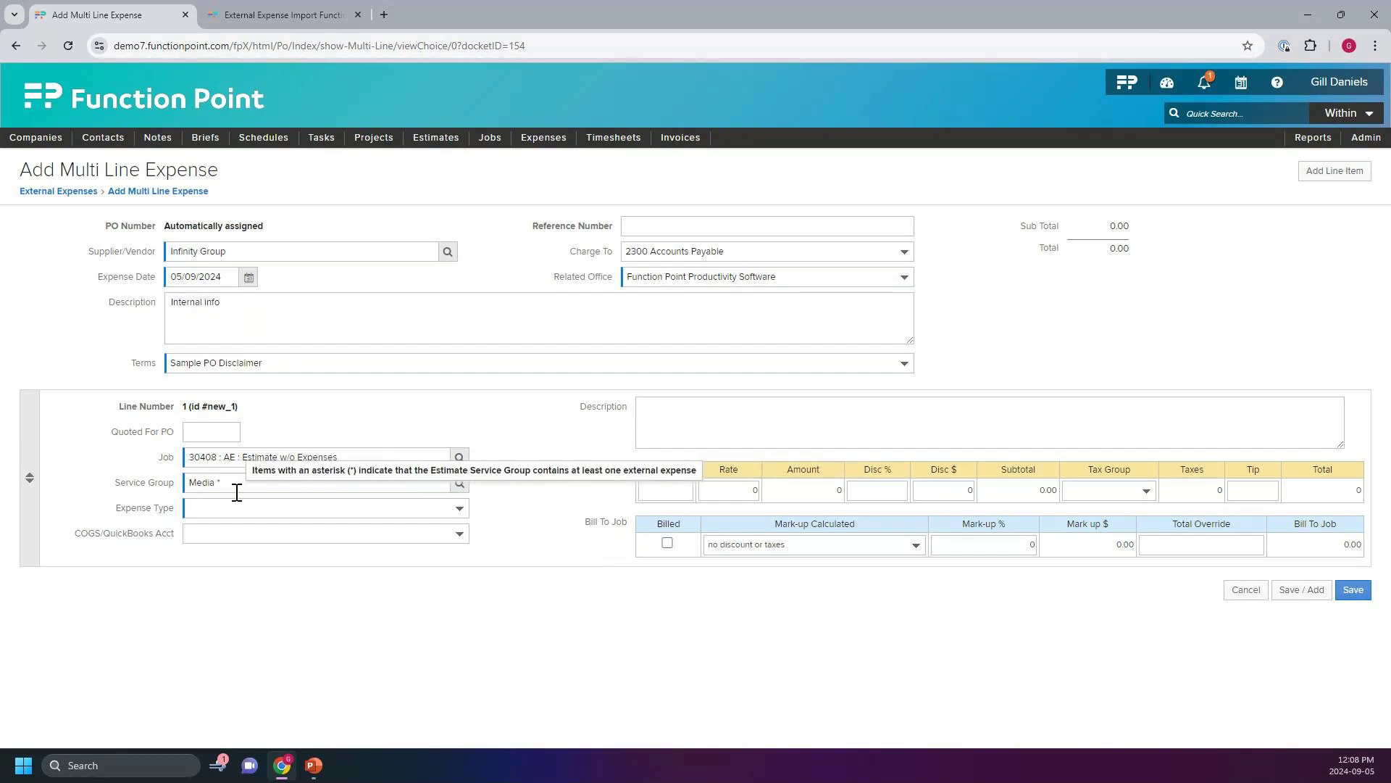
{"action": "left_click", "coordinate": [460, 509]}
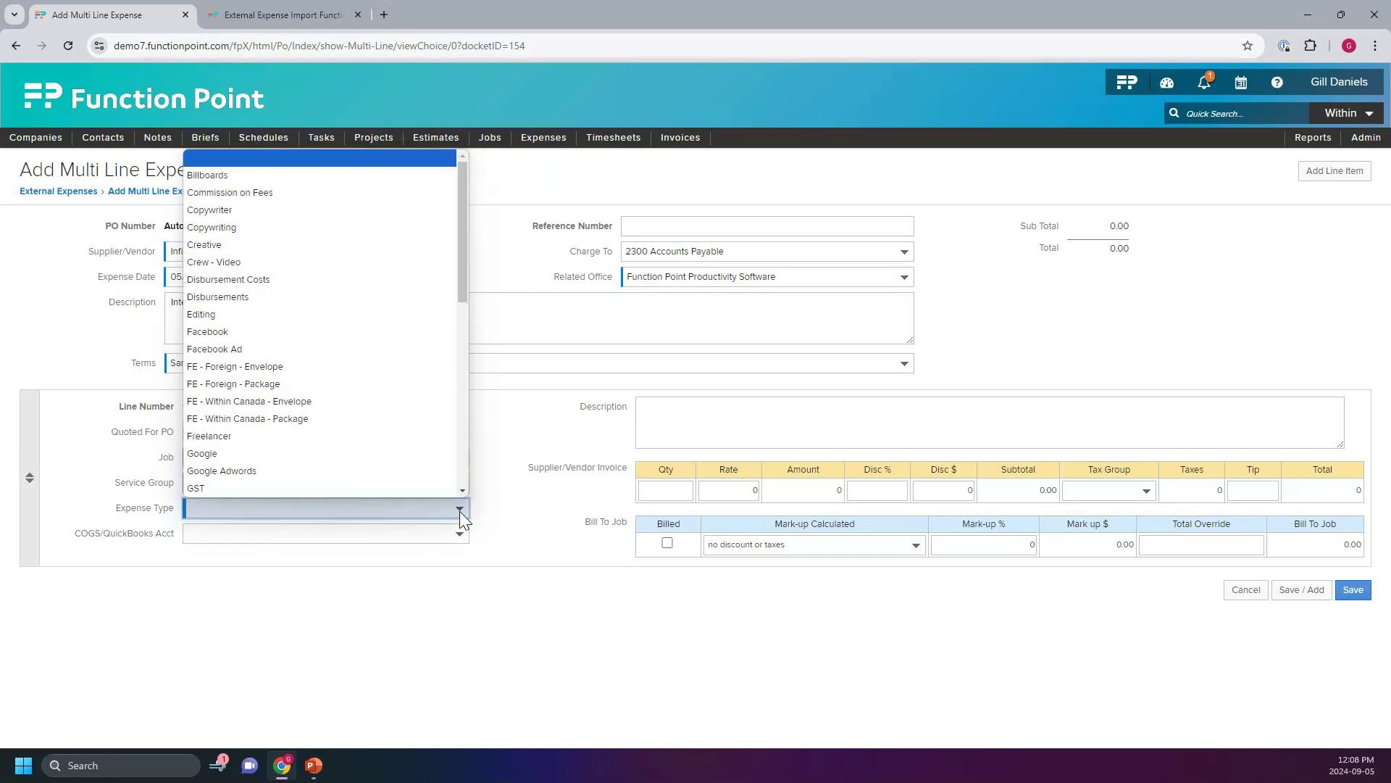
{"action": "scroll", "coordinate": [422, 365], "scroll_direction": "down", "scroll_amount": 8}
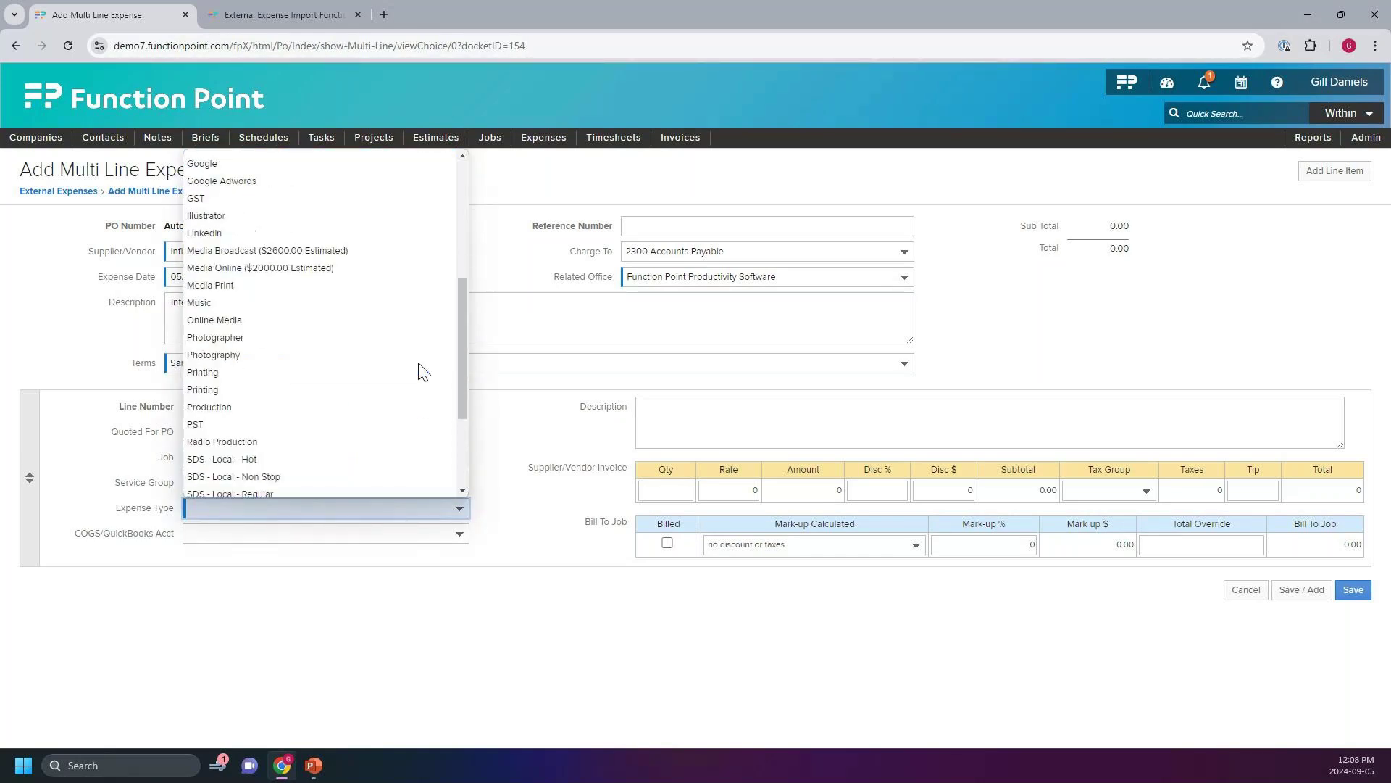
{"action": "scroll", "coordinate": [419, 364], "scroll_direction": "up", "scroll_amount": 3}
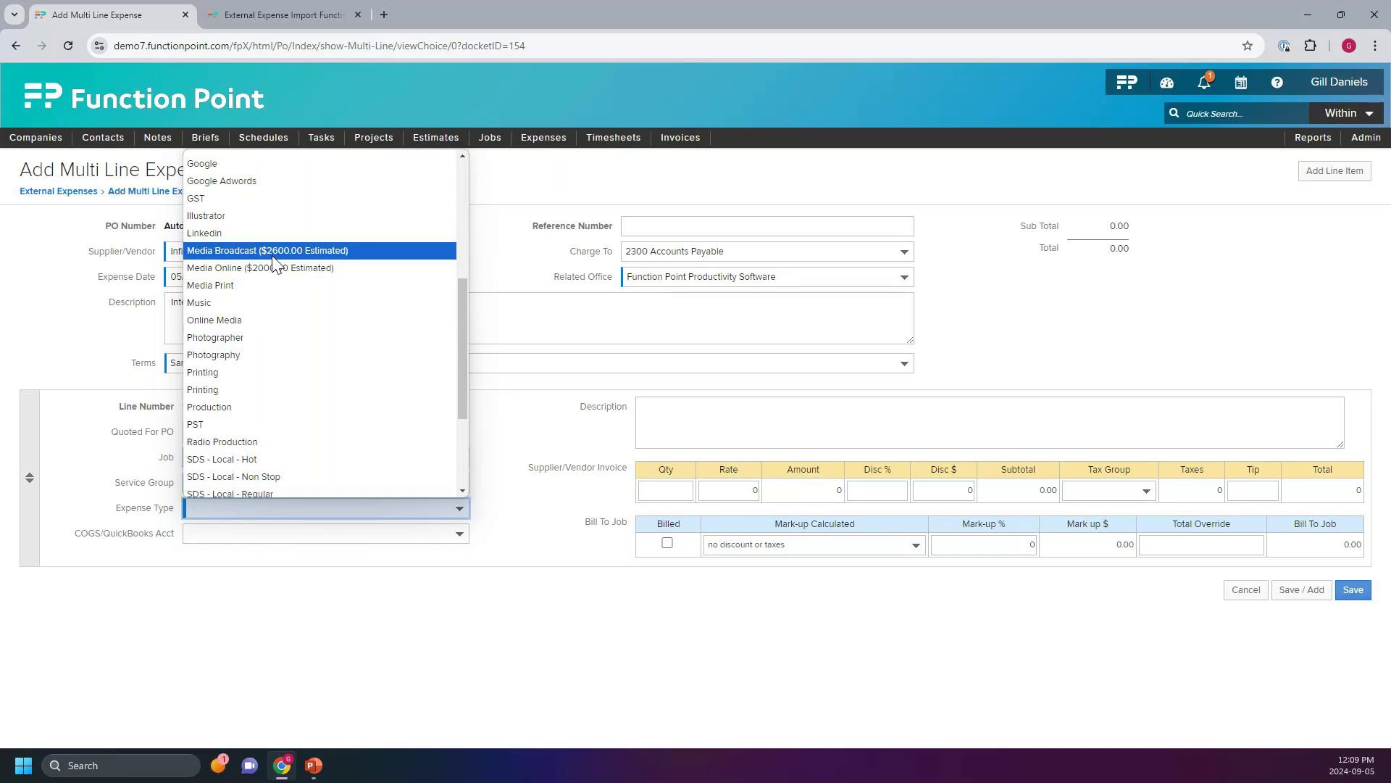
{"action": "left_click", "coordinate": [276, 253]}
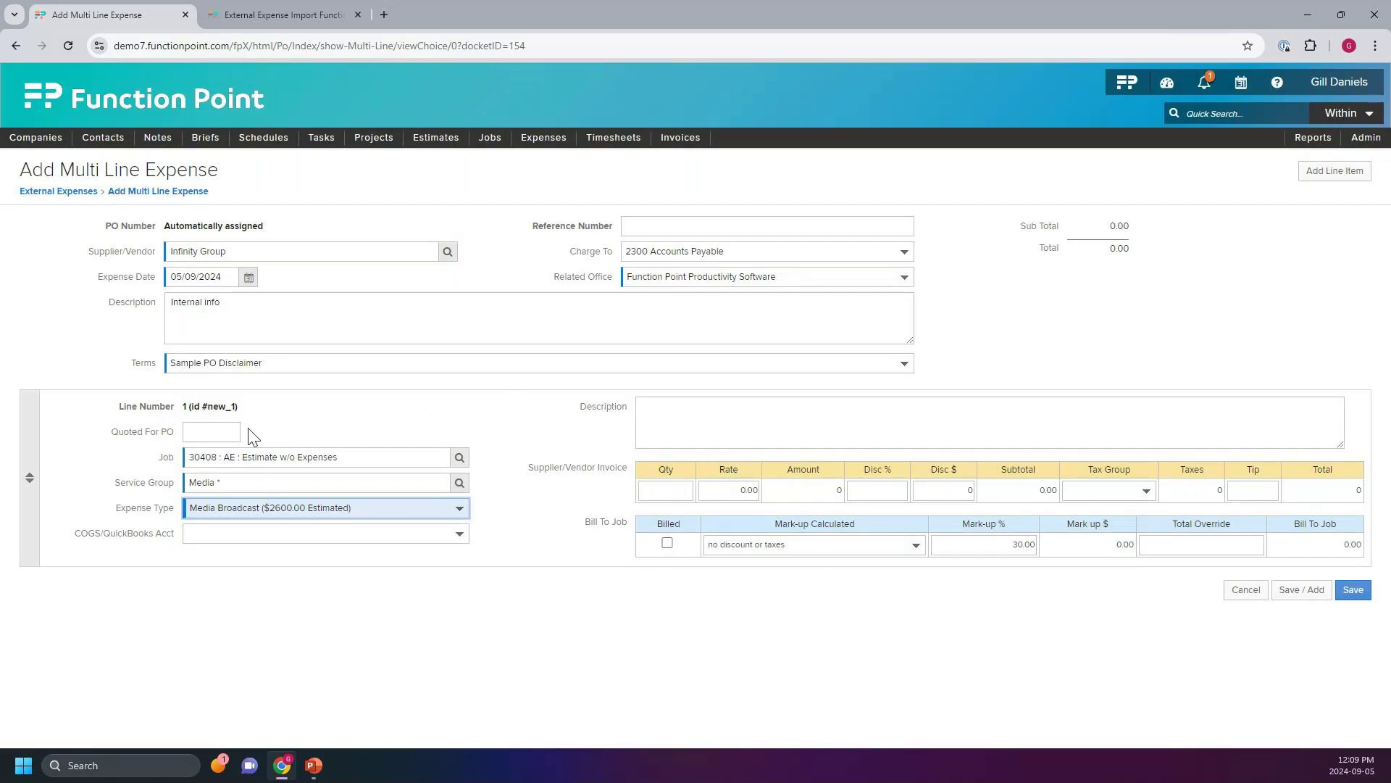
Set line 1's quoted PO amount to 2600 and description to "Enter PO Info here", and save the expense
{"action": "left_click", "coordinate": [212, 431]}
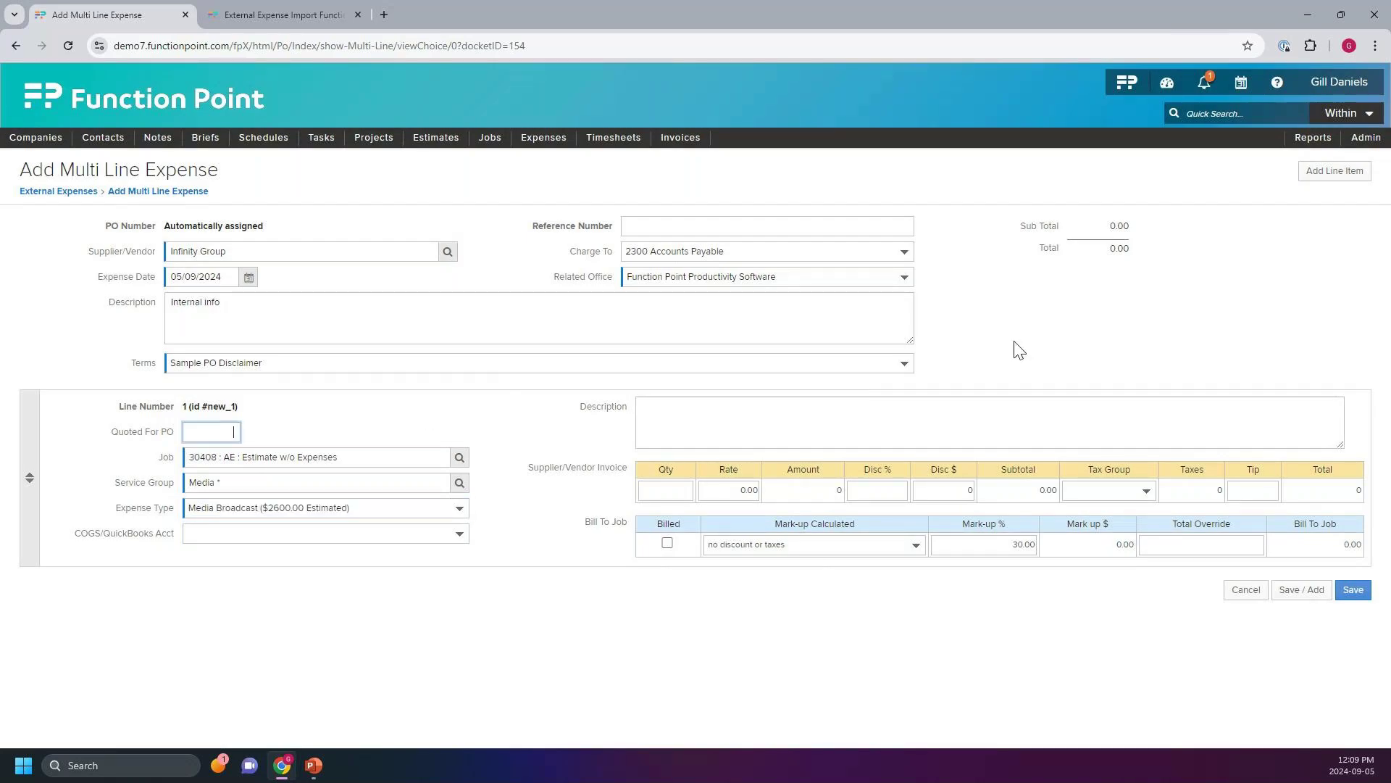
{"action": "type", "text": "2600"}
{"action": "left_click", "coordinate": [662, 411]}
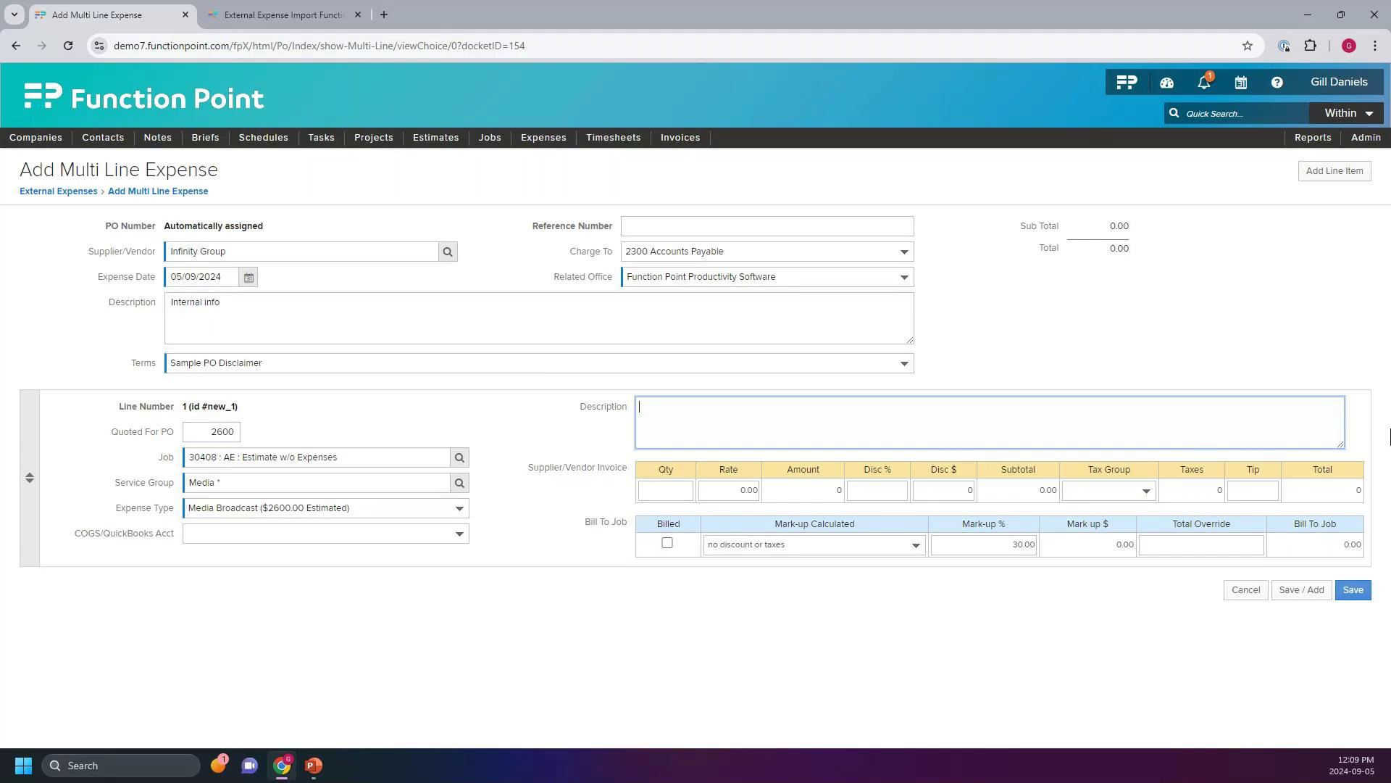
{"action": "type", "text": "Enter PO Info here"}
{"action": "left_click", "coordinate": [1357, 595]}
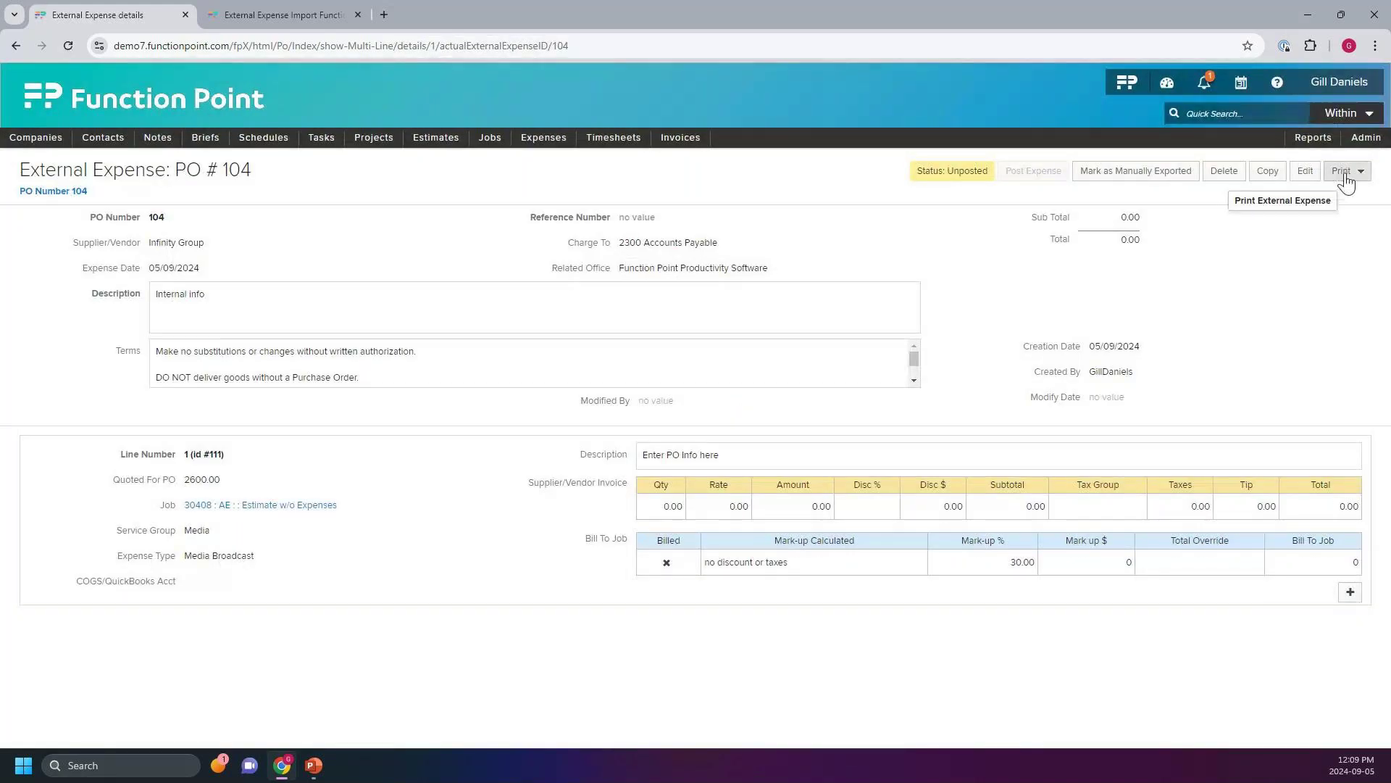
Generate the standard purchase order printout for the Infinity Group expense, view it and close it
{"action": "left_click", "coordinate": [1342, 171]}
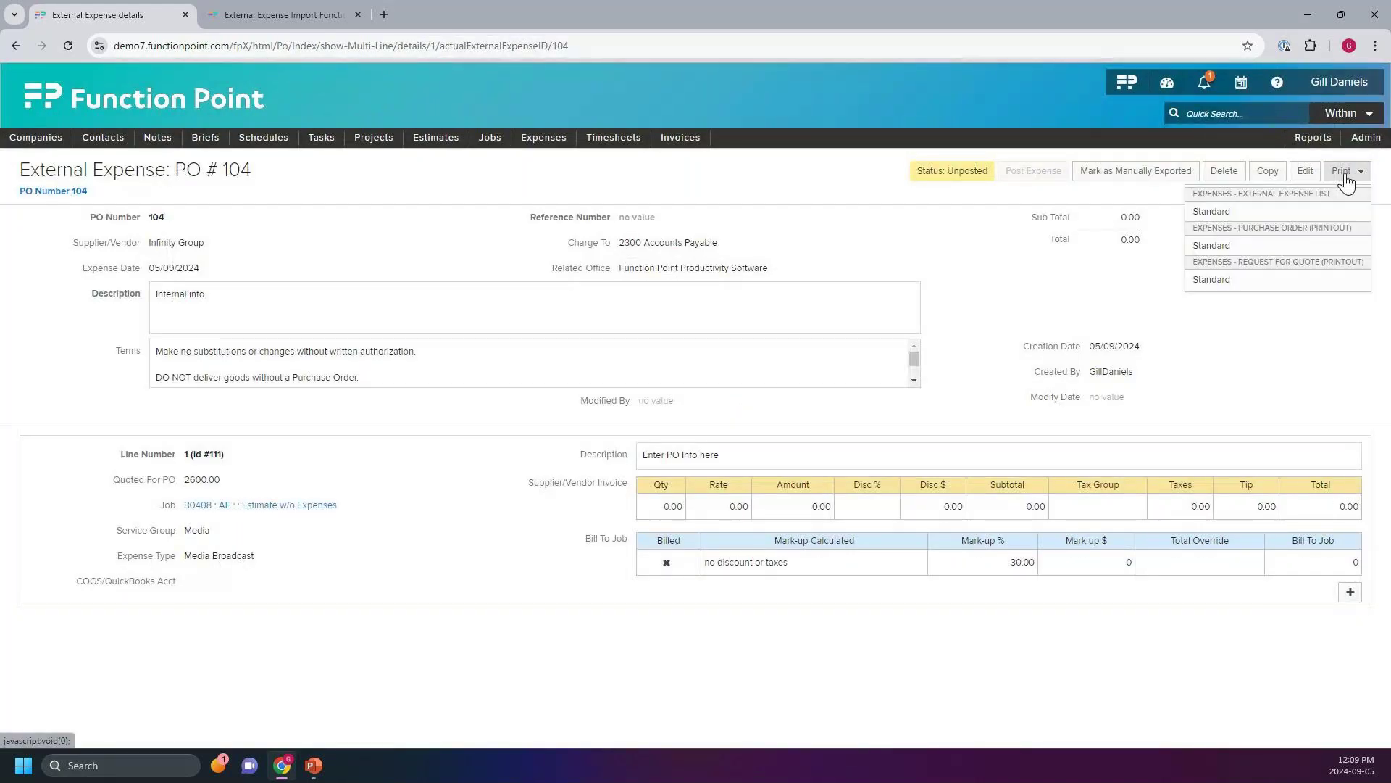
{"action": "left_click", "coordinate": [1267, 246]}
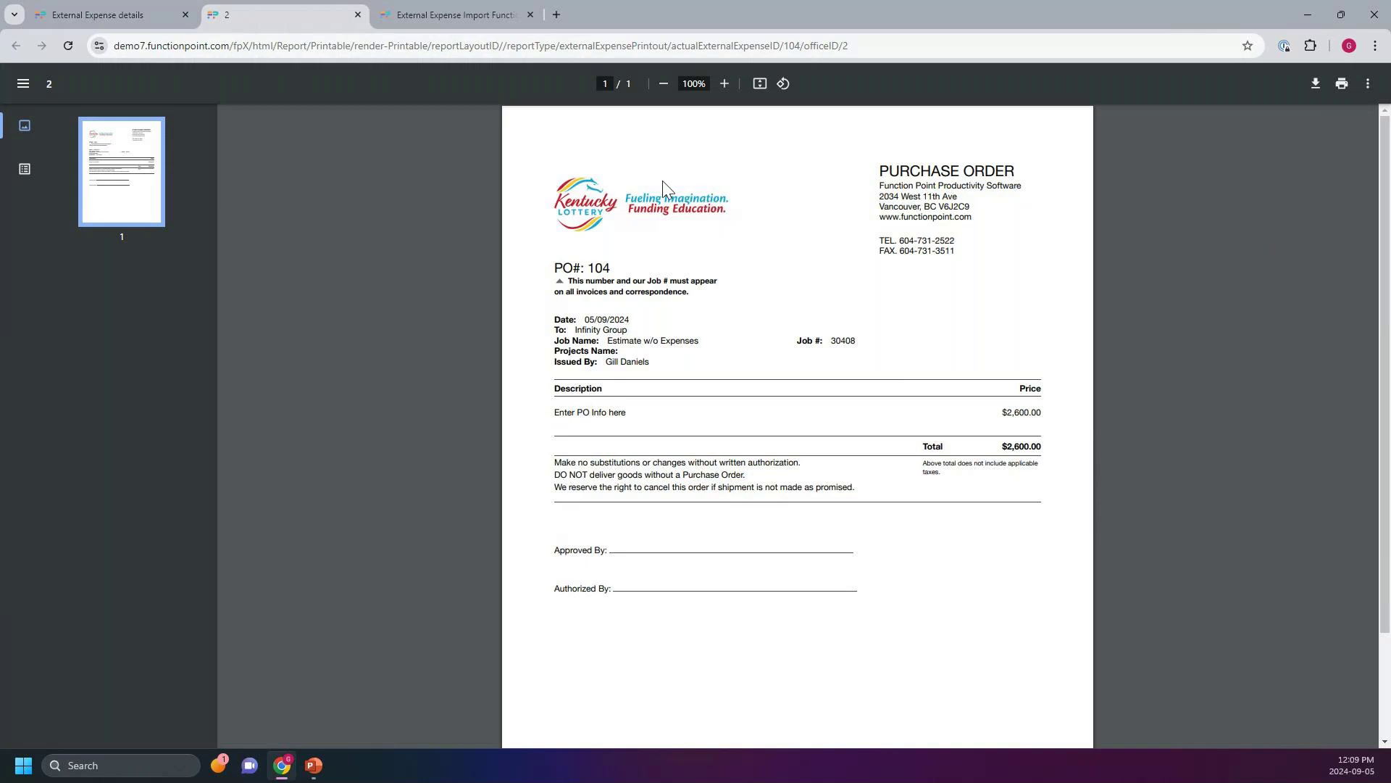
{"action": "left_click", "coordinate": [361, 19]}
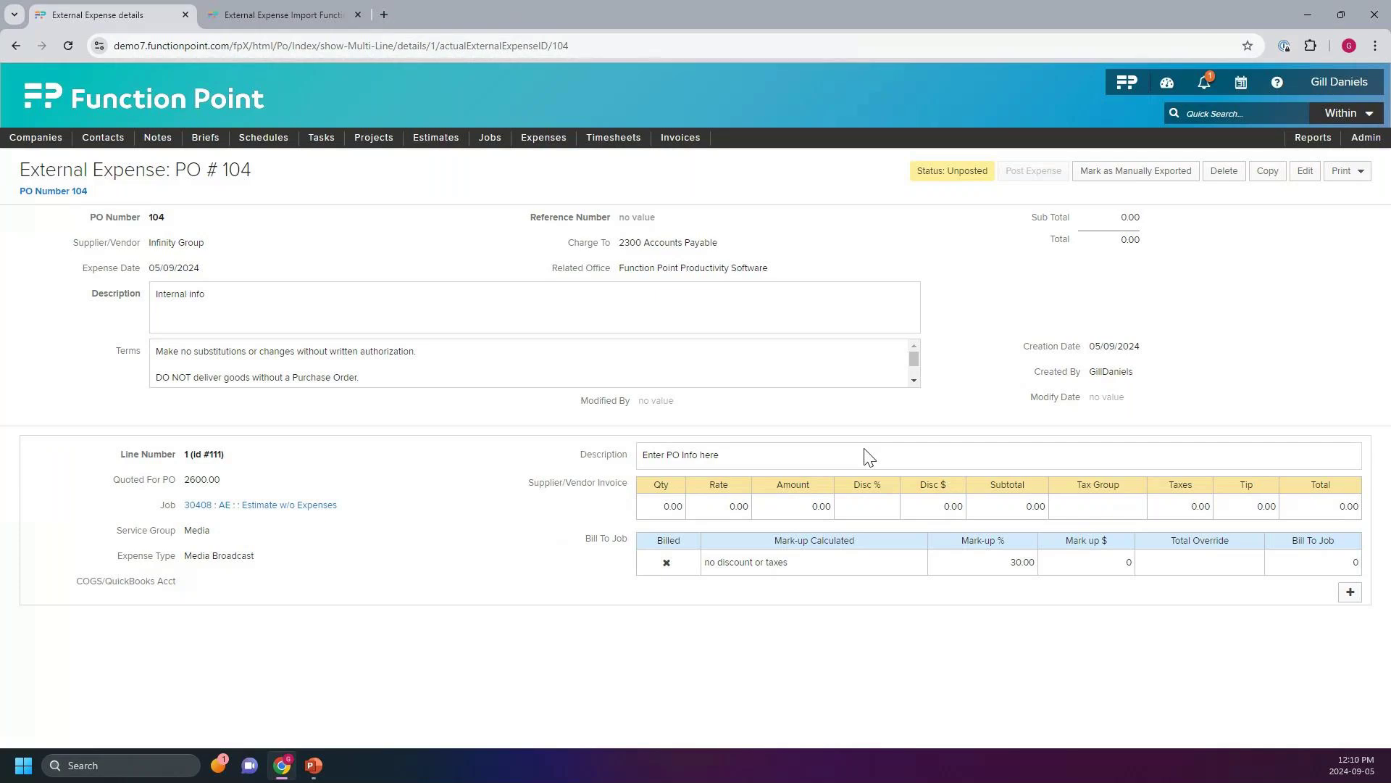
Open the related job's financials and expand the Media Broadcast line to view its actual external expenses
{"action": "left_click", "coordinate": [273, 505]}
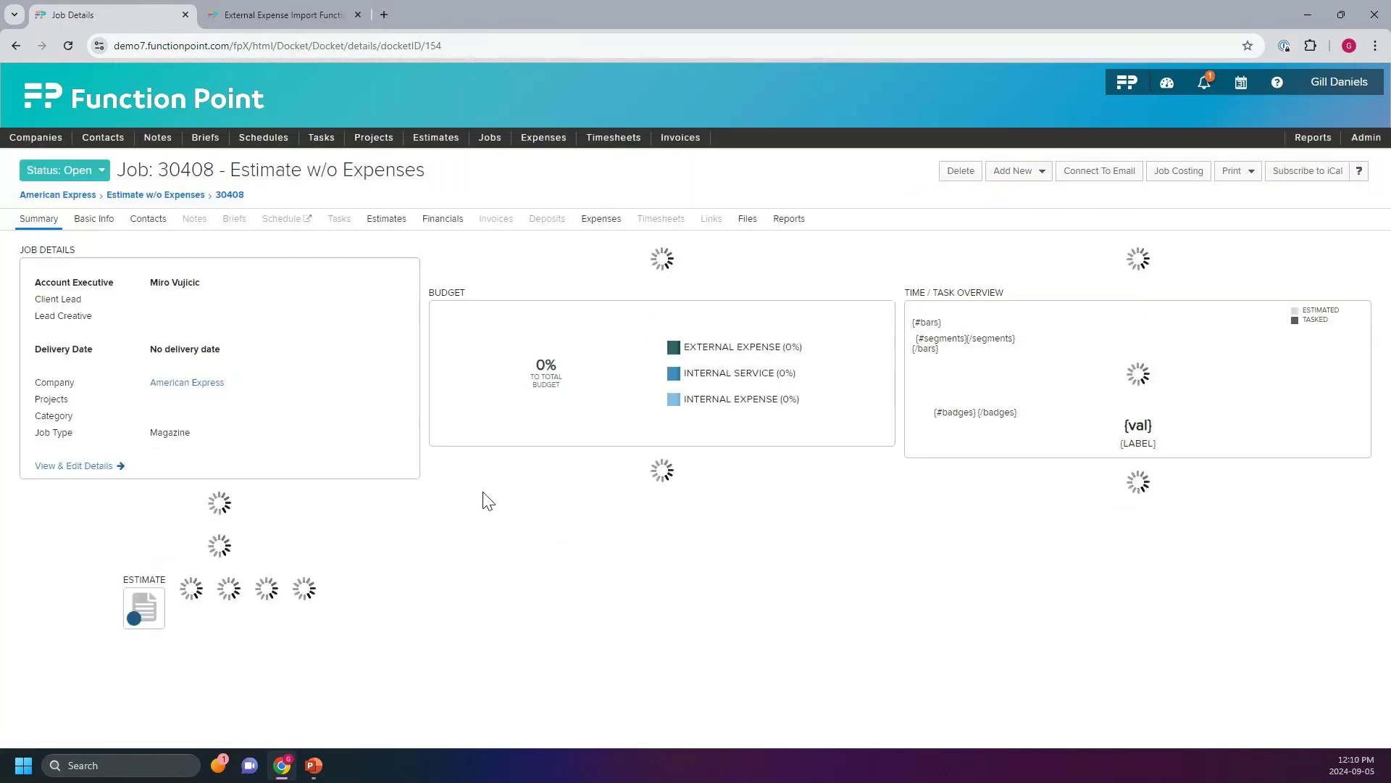
{"action": "left_click", "coordinate": [440, 226]}
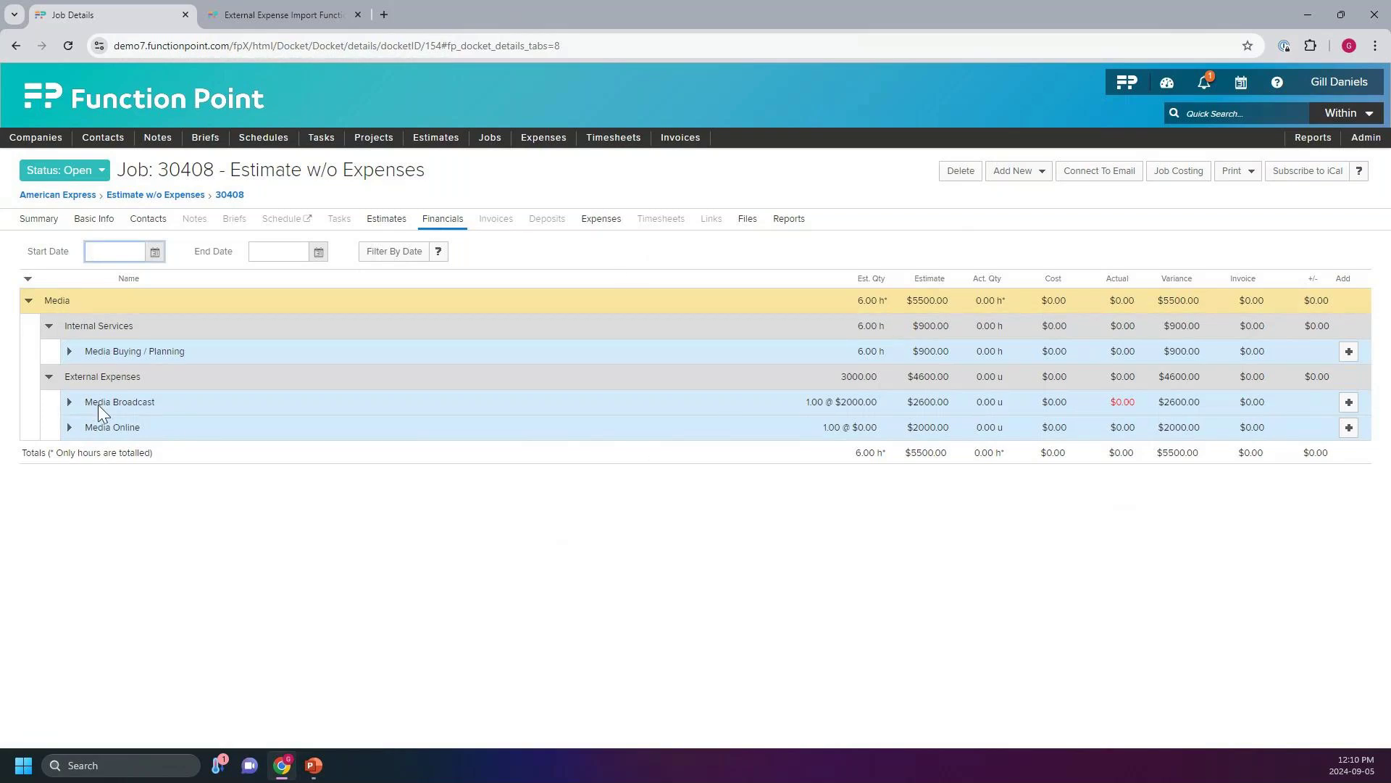
{"action": "left_click", "coordinate": [69, 402]}
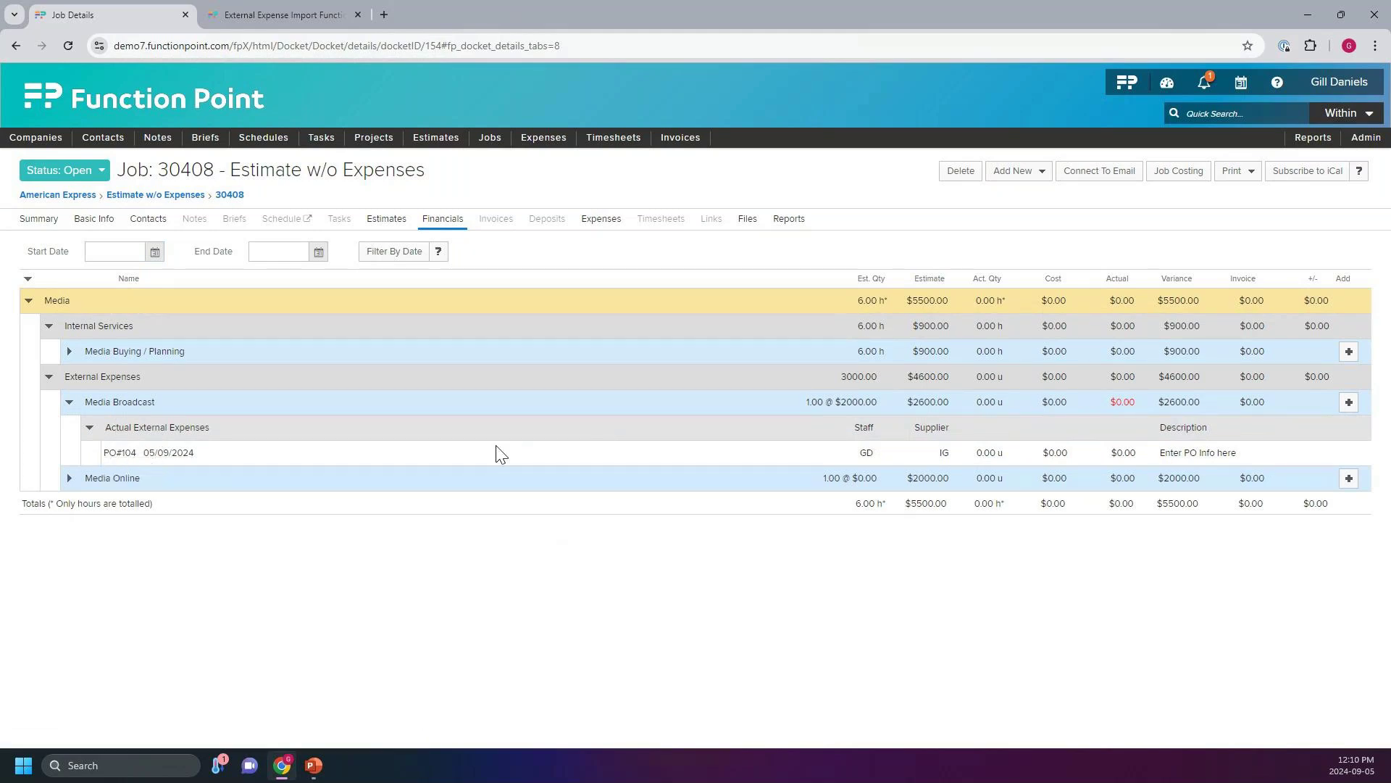
{"action": "mouse_move", "coordinate": [1134, 402]}
Start a new external expense from the job's Media Online line and choose Influence Finders as the supplier
{"action": "left_click", "coordinate": [1351, 484]}
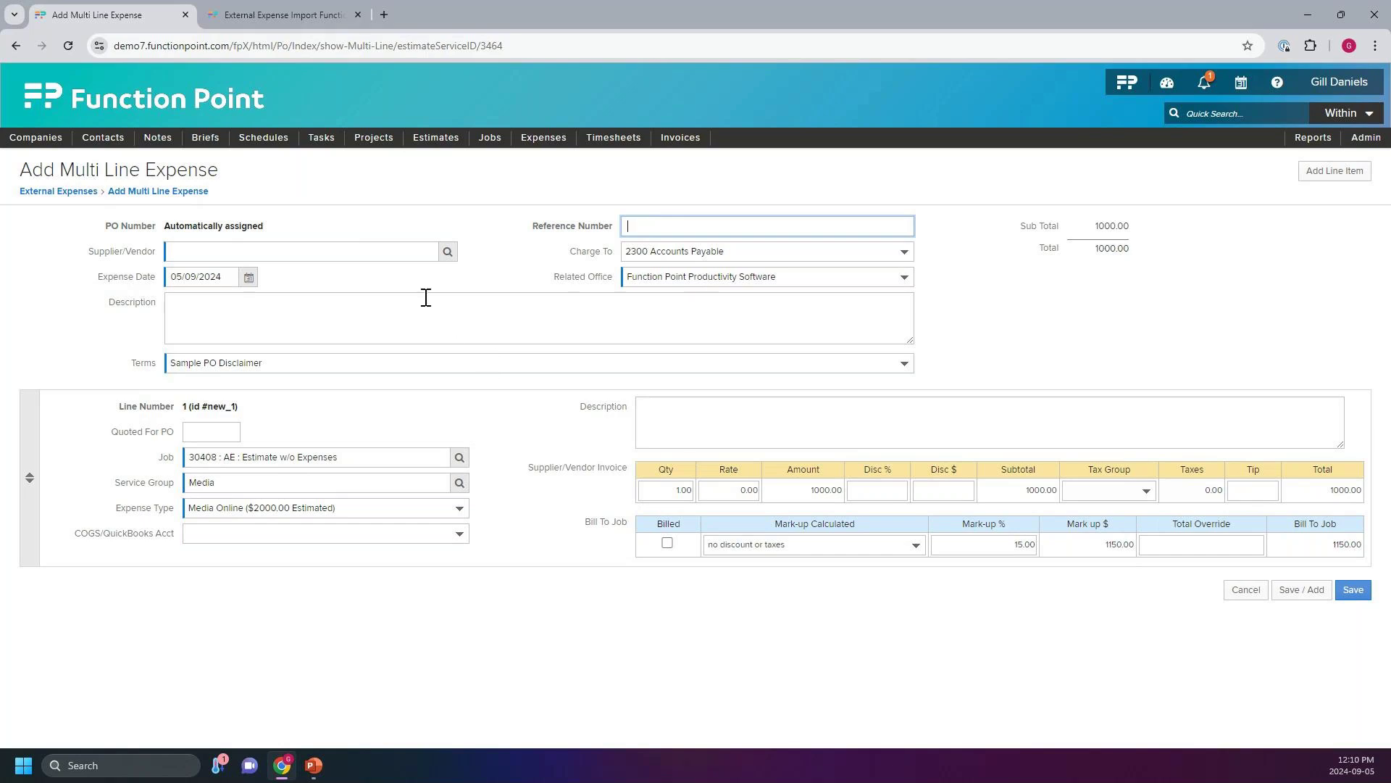
{"action": "left_click", "coordinate": [447, 252]}
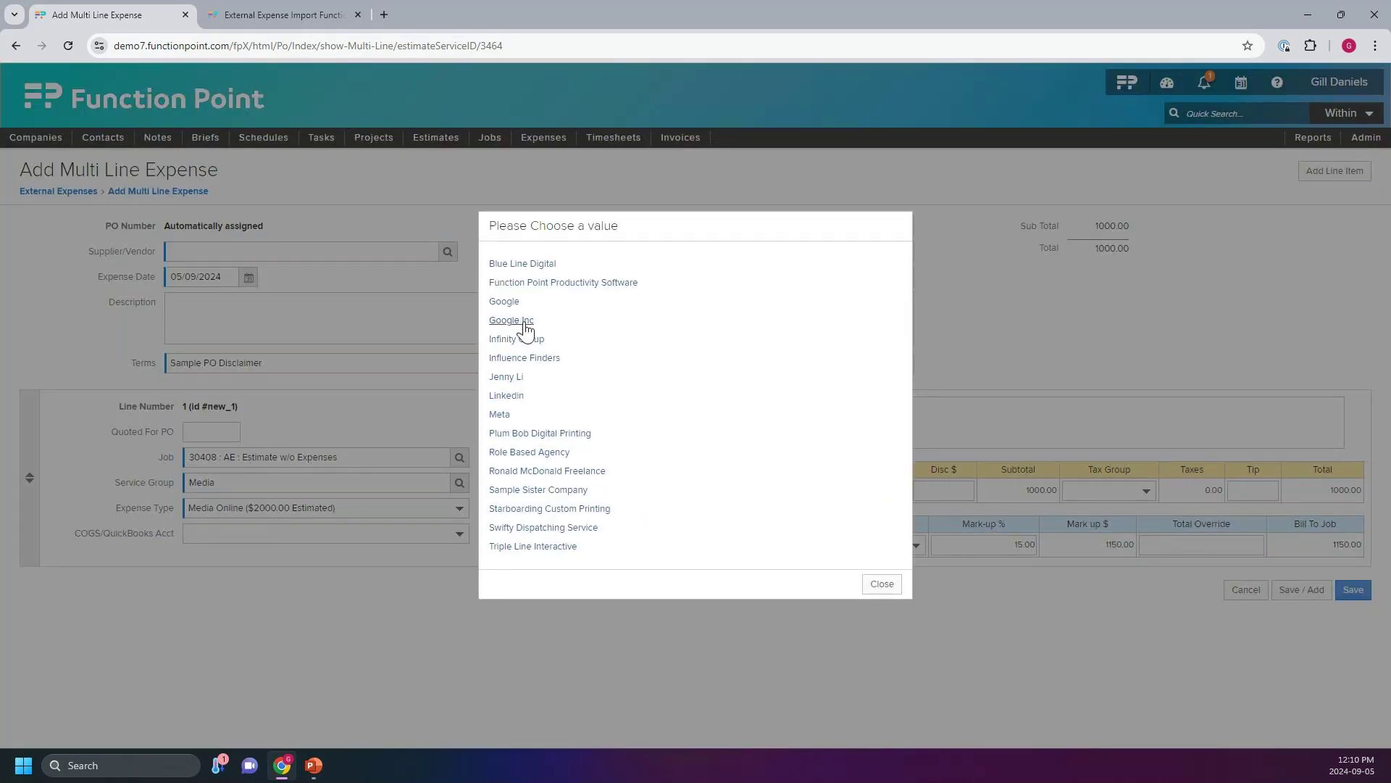
{"action": "left_click", "coordinate": [523, 377]}
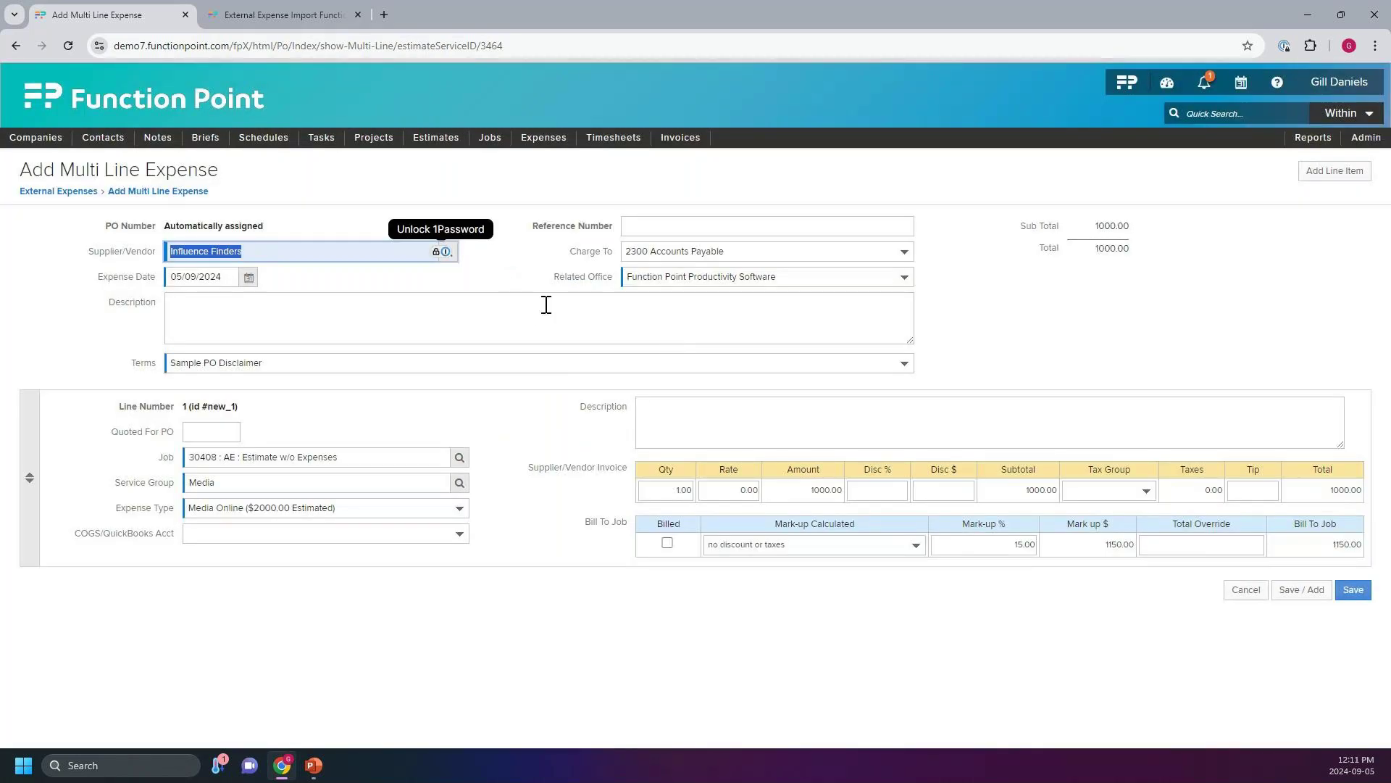
Set line 1's quoted PO amount to 1000 and description to "Radio broadcast", and save the expense
{"action": "left_click", "coordinate": [208, 430]}
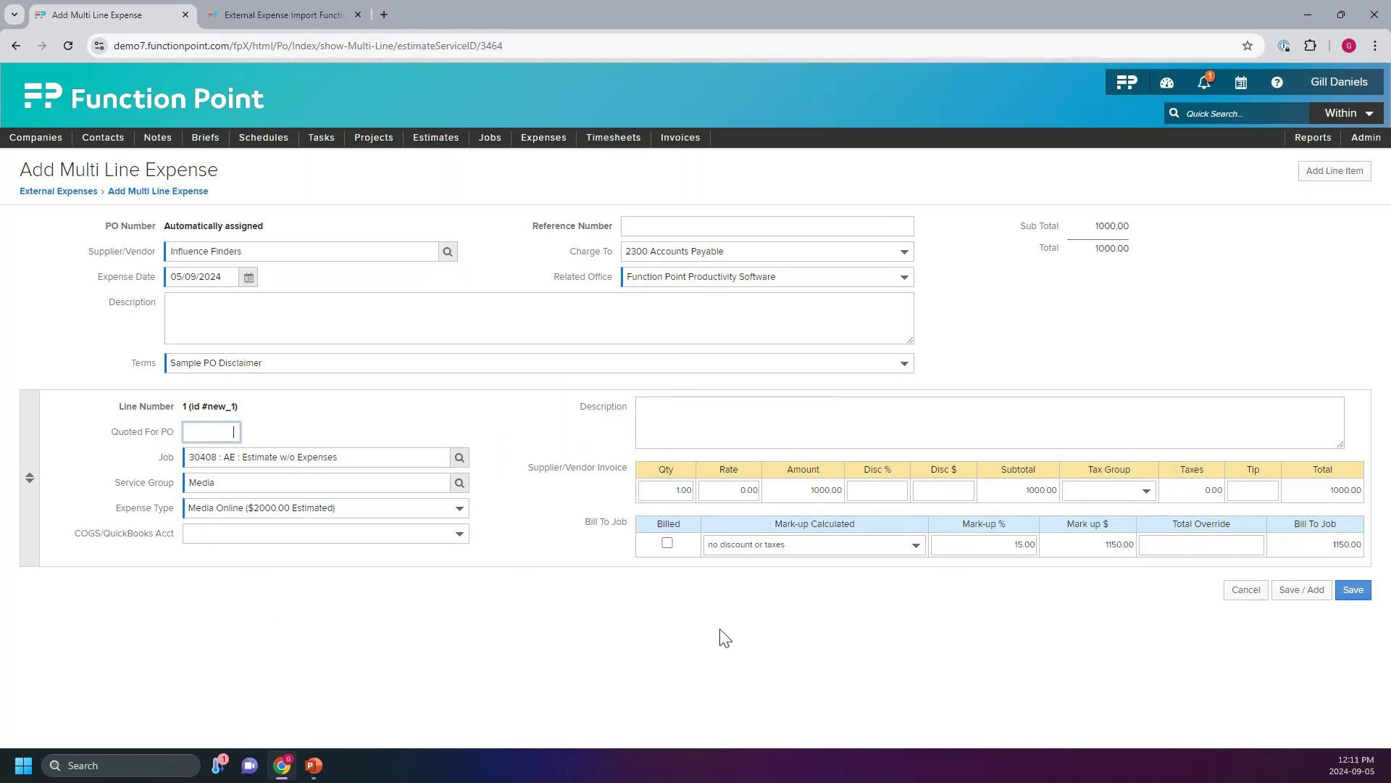
{"action": "type", "text": "1000"}
{"action": "left_click", "coordinate": [689, 414]}
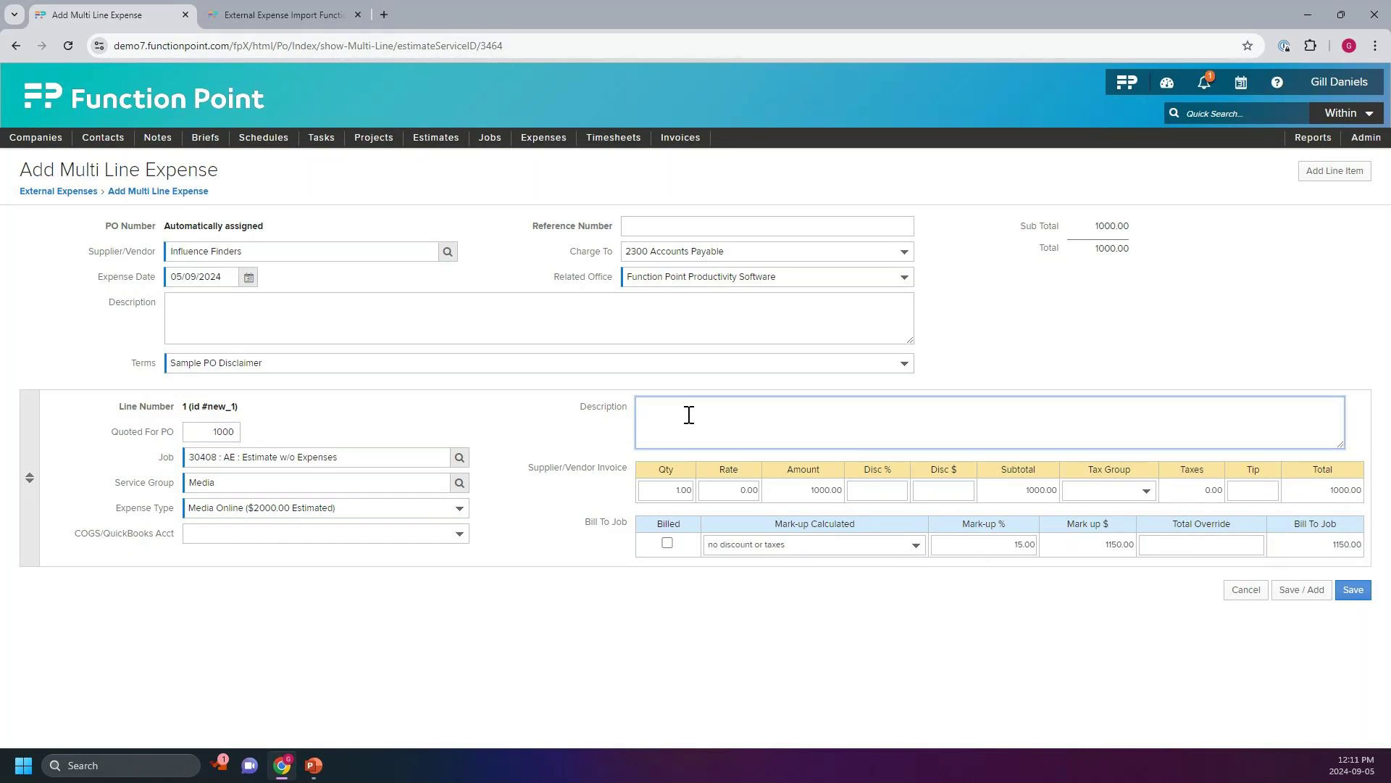
{"action": "type", "text": "Radio broadcast"}
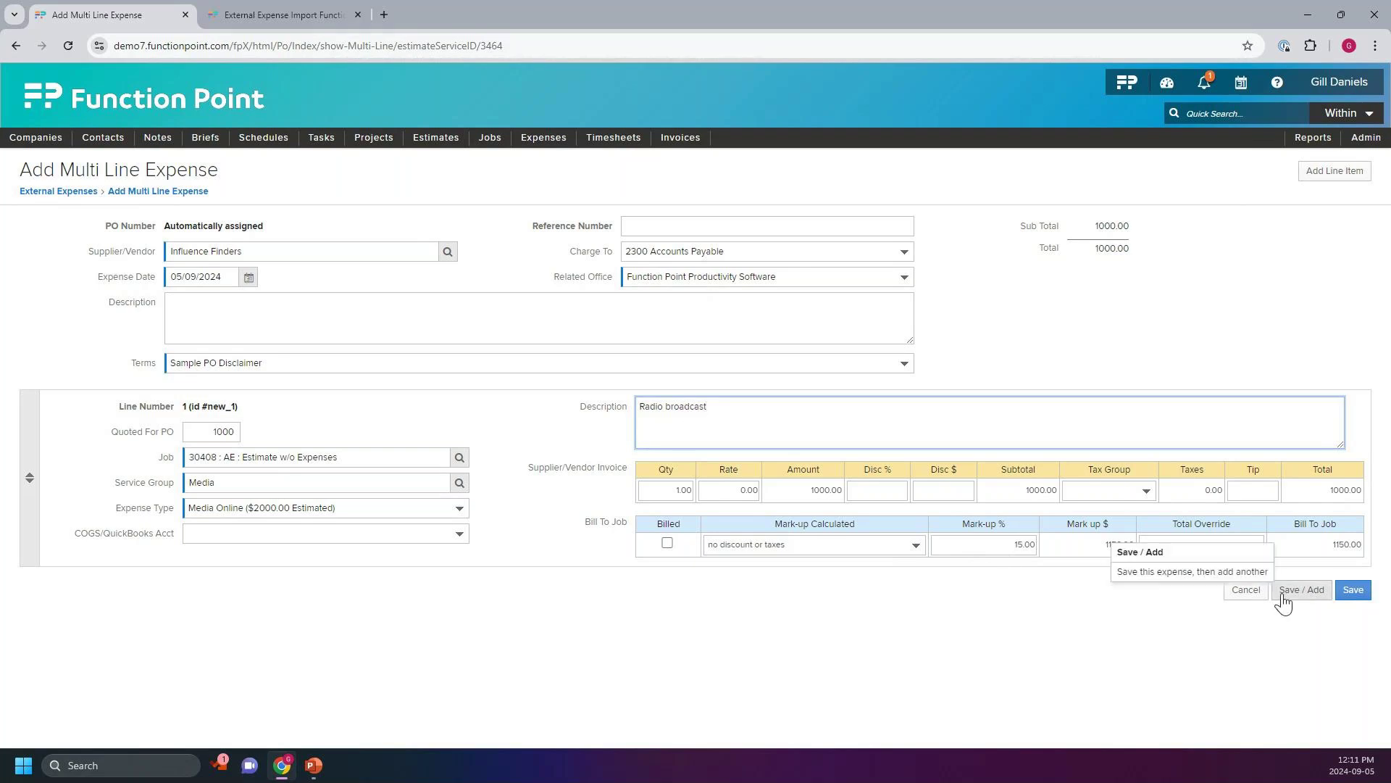
{"action": "left_click", "coordinate": [1352, 591]}
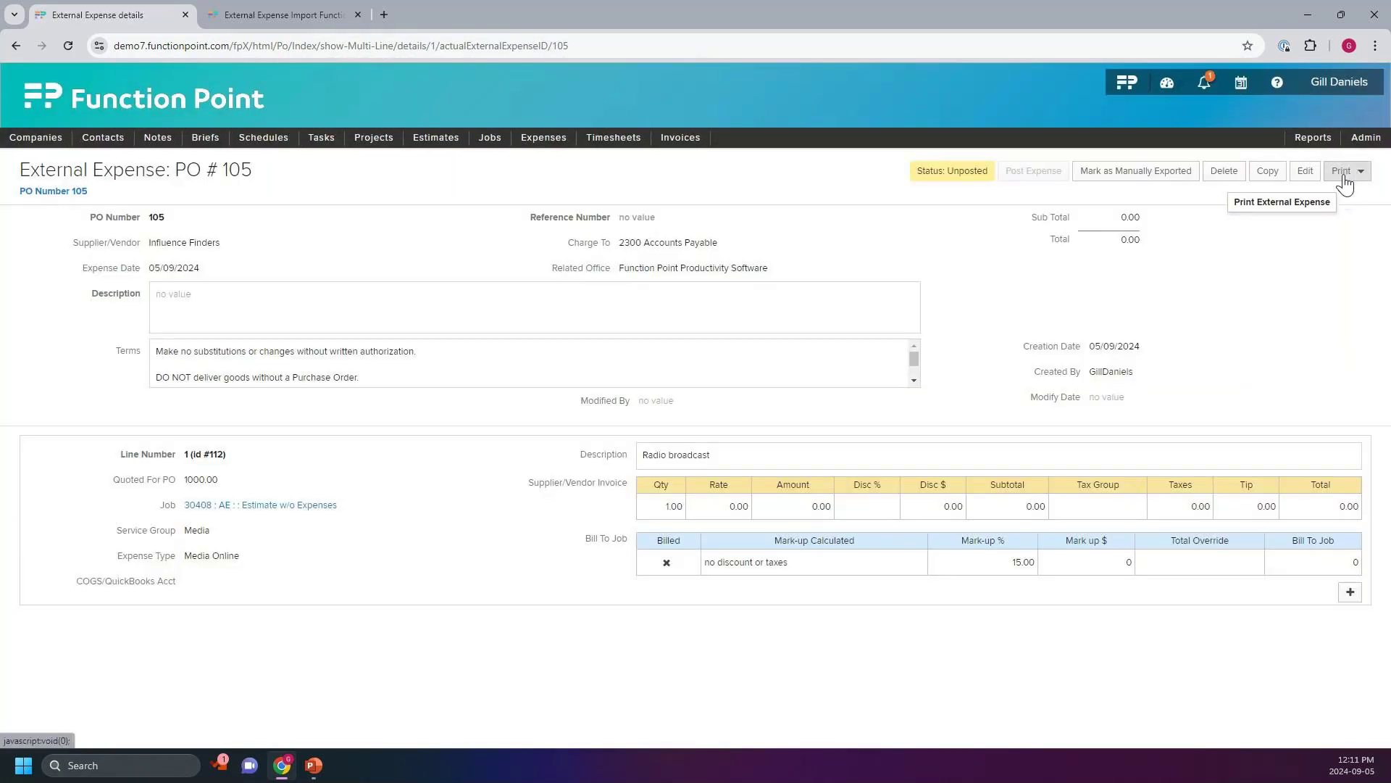
Generate the standard purchase order printout for the Influence Finders expense and close it
{"action": "left_click", "coordinate": [1342, 174]}
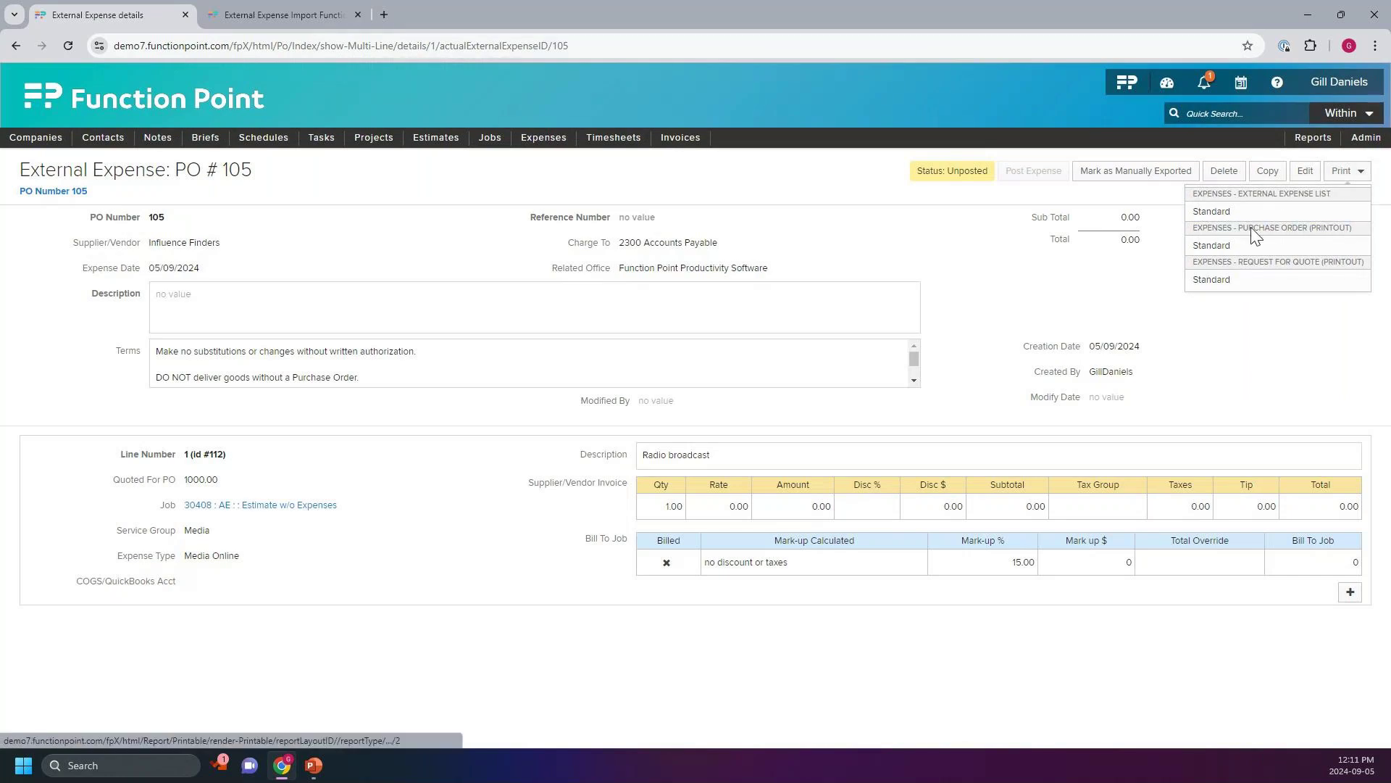
{"action": "left_click", "coordinate": [1239, 247]}
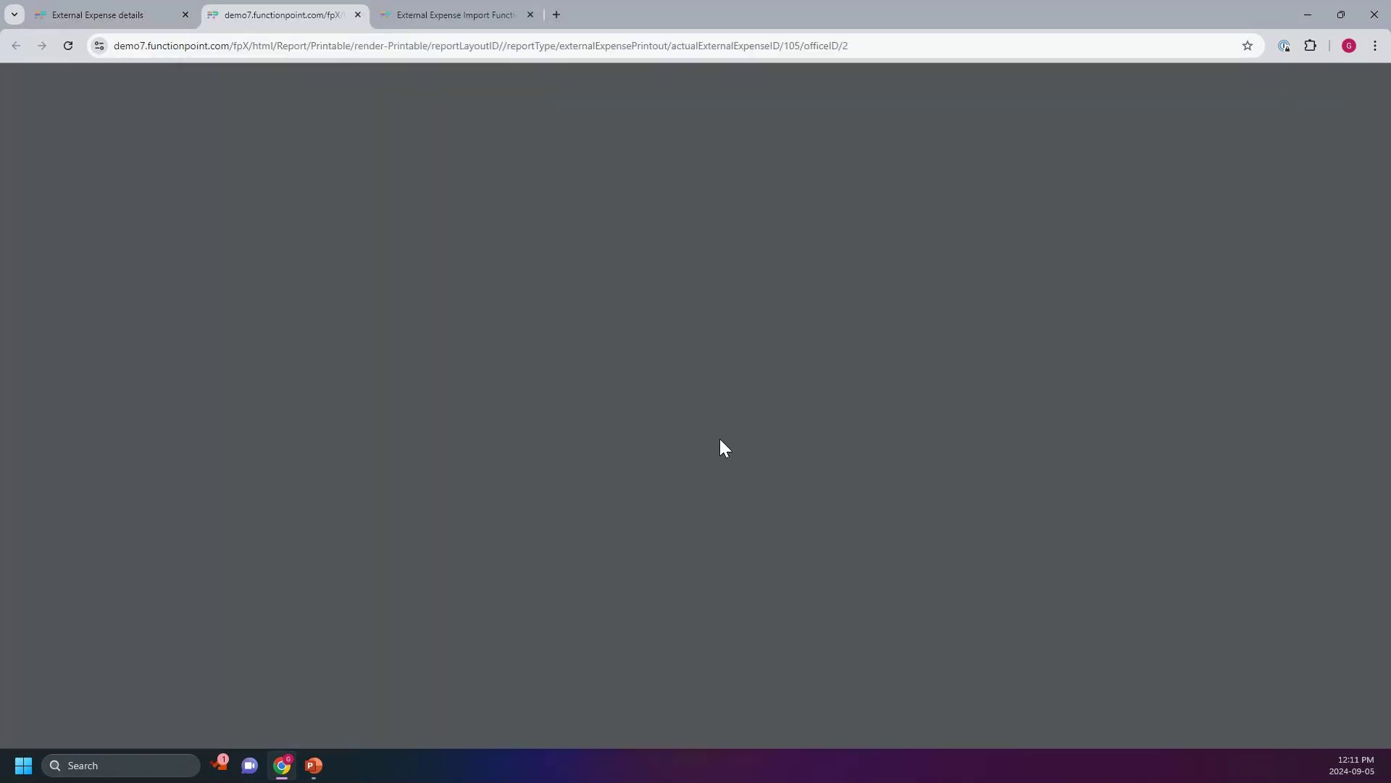
{"action": "left_click", "coordinate": [357, 16]}
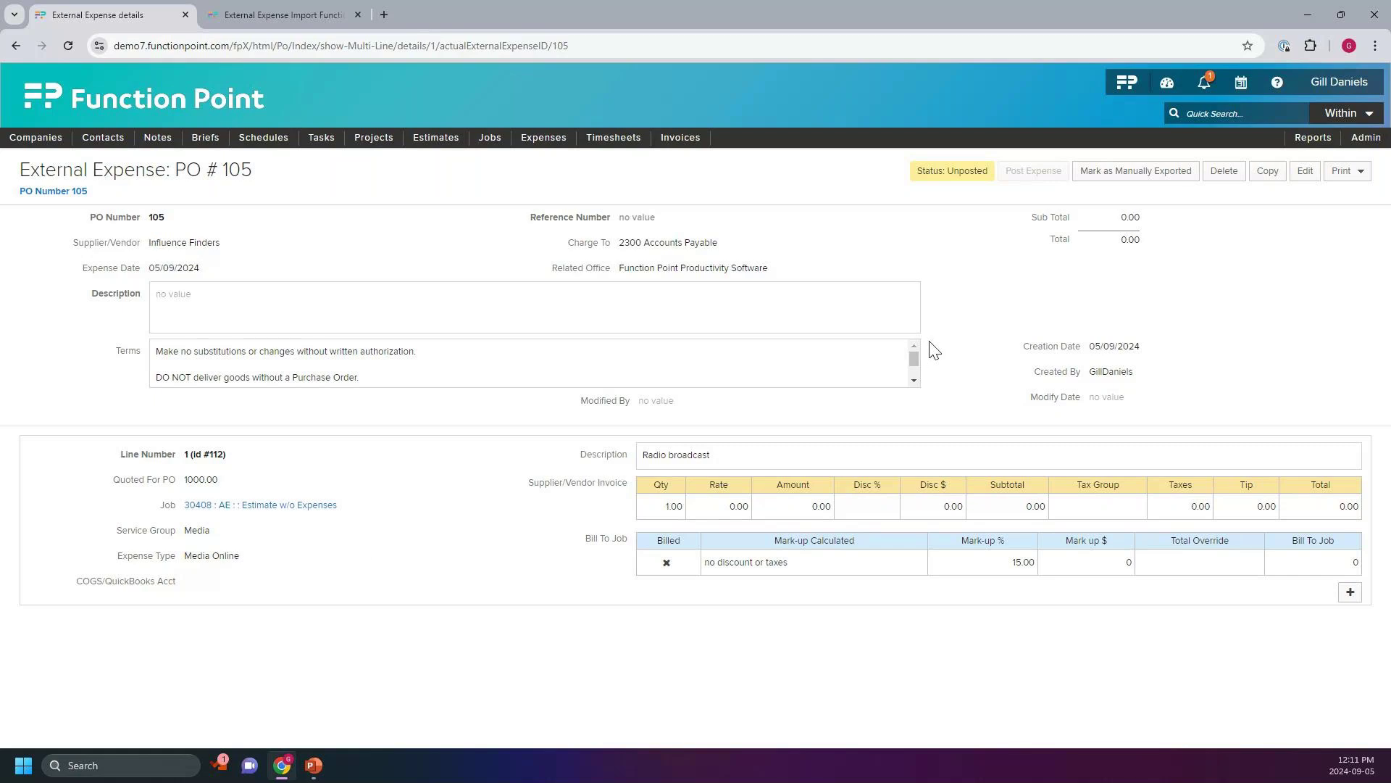
Add a second line item to the Influence Finders expense, remove it again and save
{"action": "left_click", "coordinate": [1304, 171]}
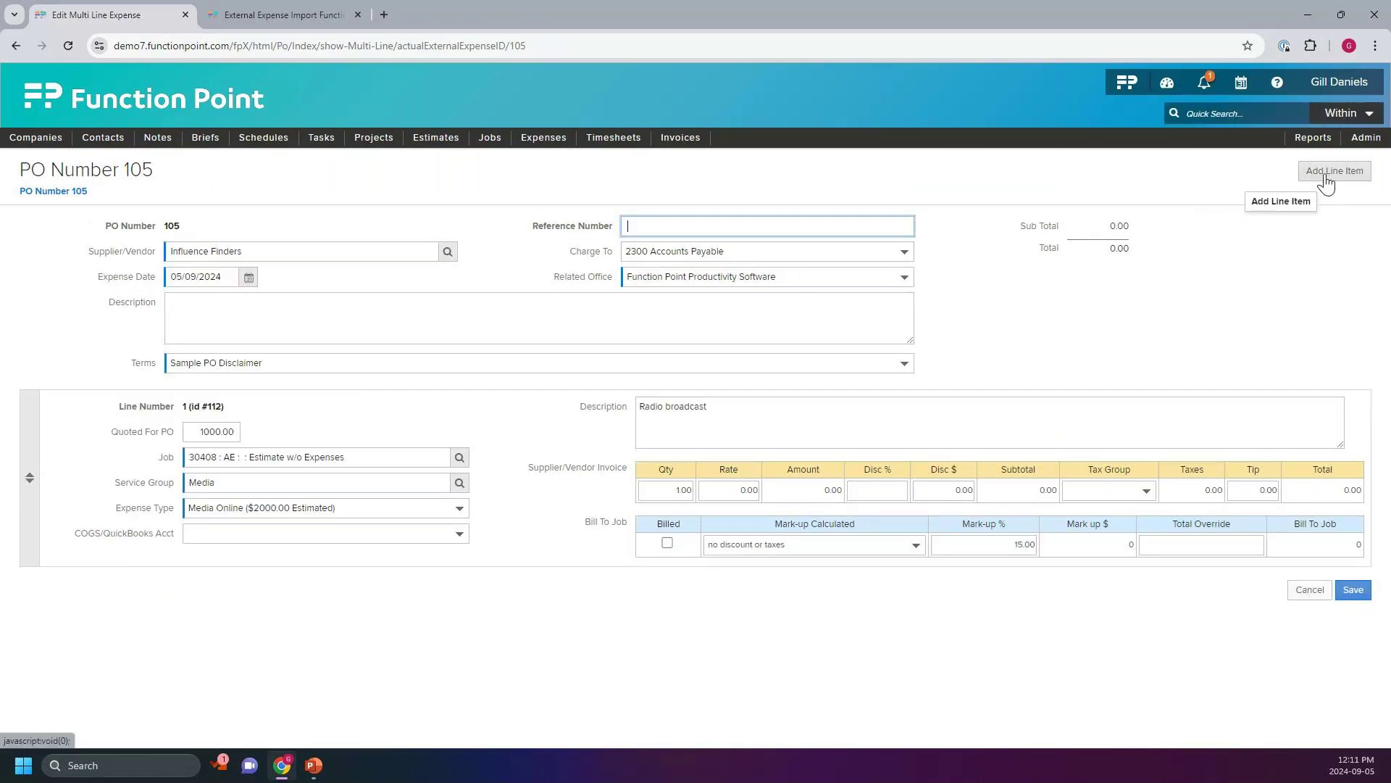
{"action": "left_click", "coordinate": [1326, 181]}
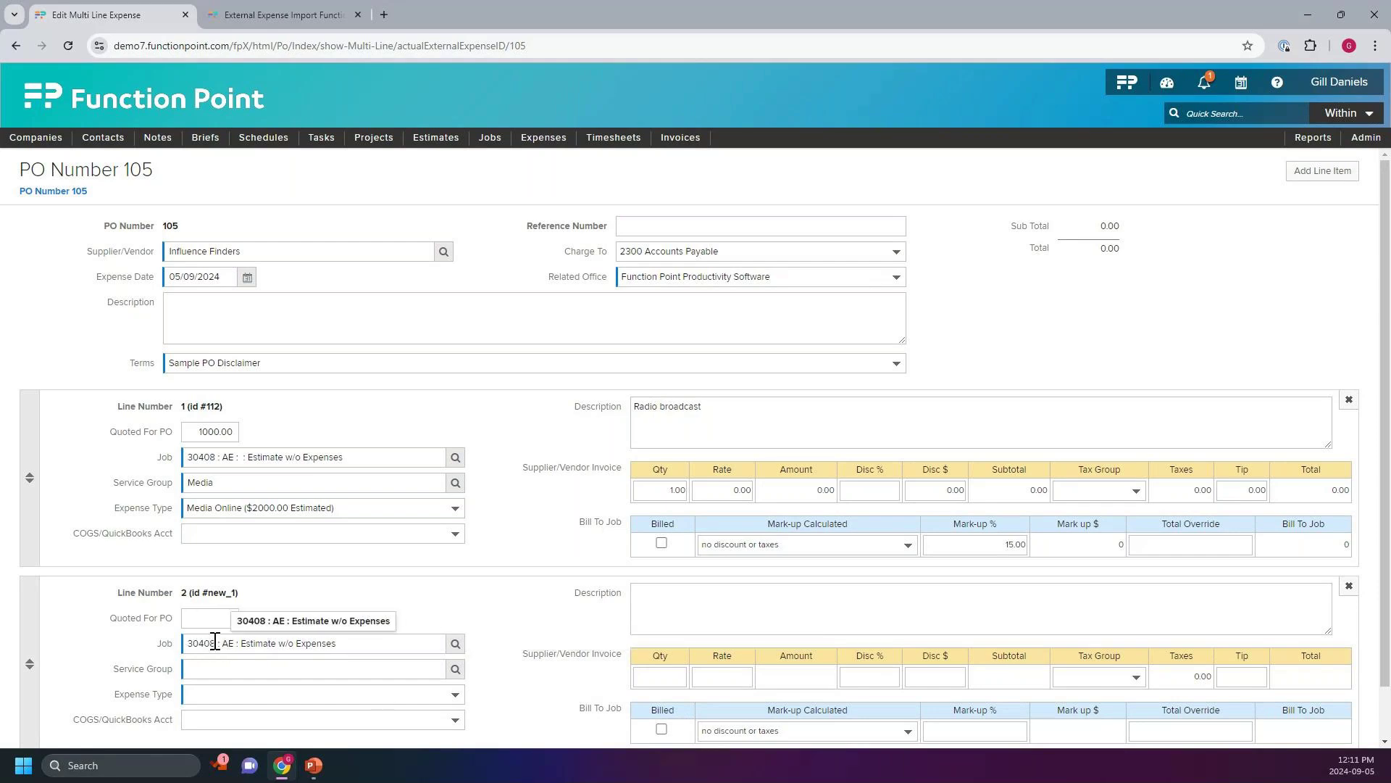
{"action": "left_click", "coordinate": [1351, 587]}
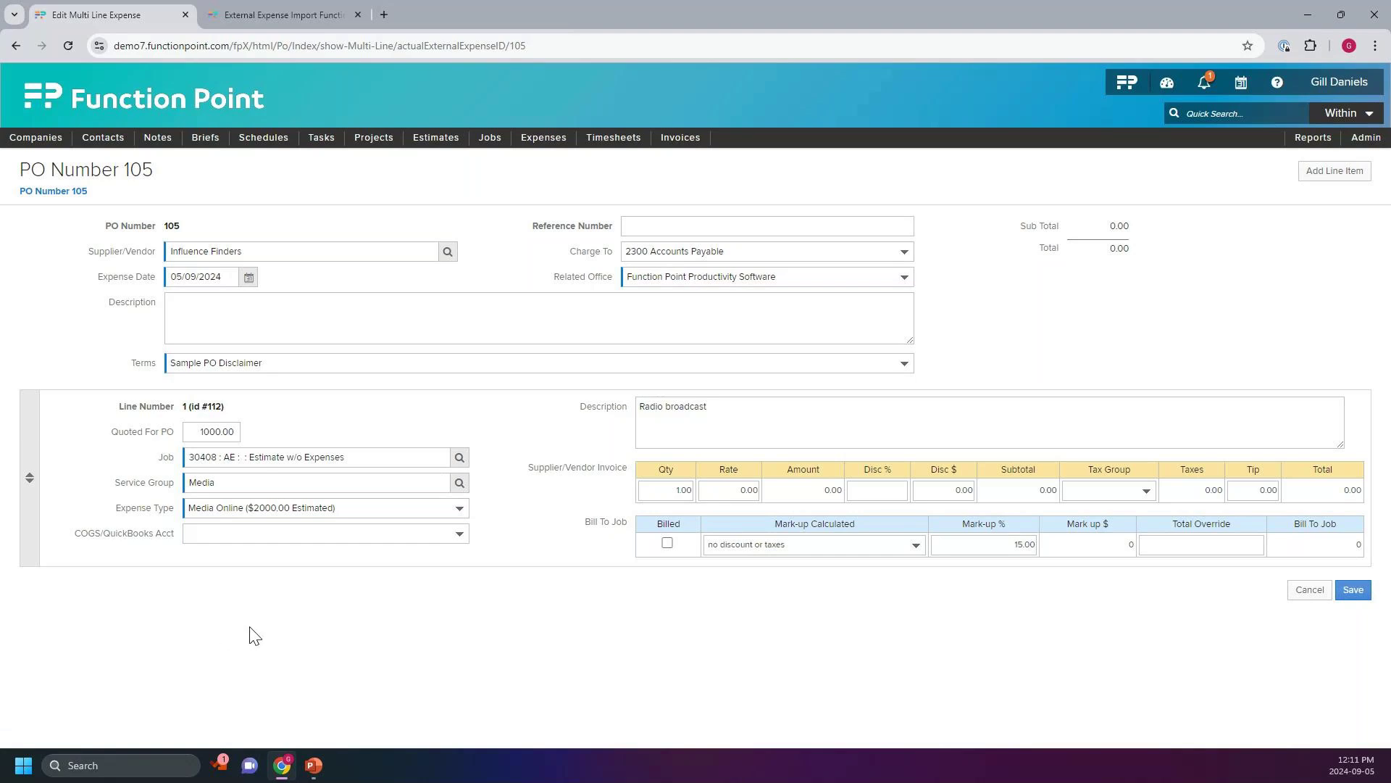
{"action": "left_click", "coordinate": [1354, 591]}
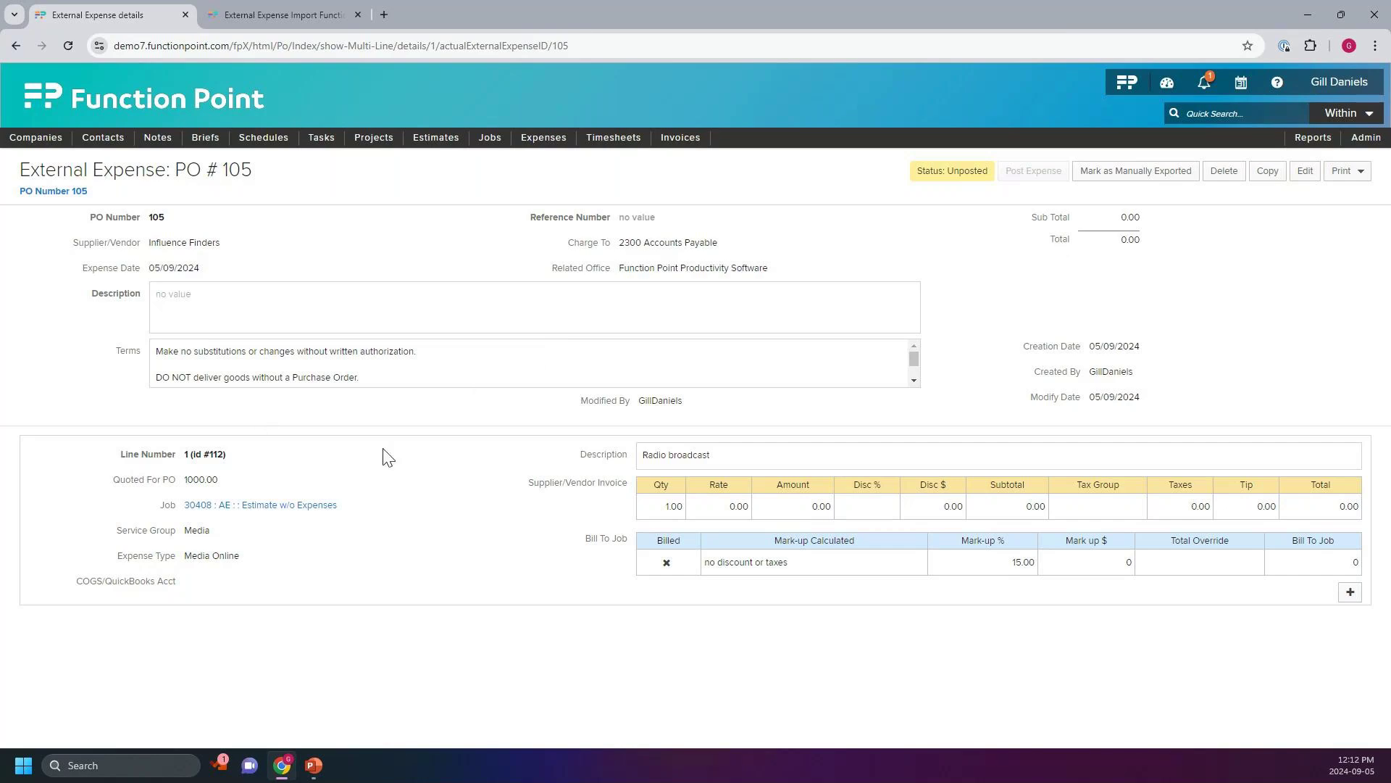
Return to the job's financials and expand the Media Broadcast and Media Online lines to view their purchase orders
{"action": "left_click", "coordinate": [237, 510]}
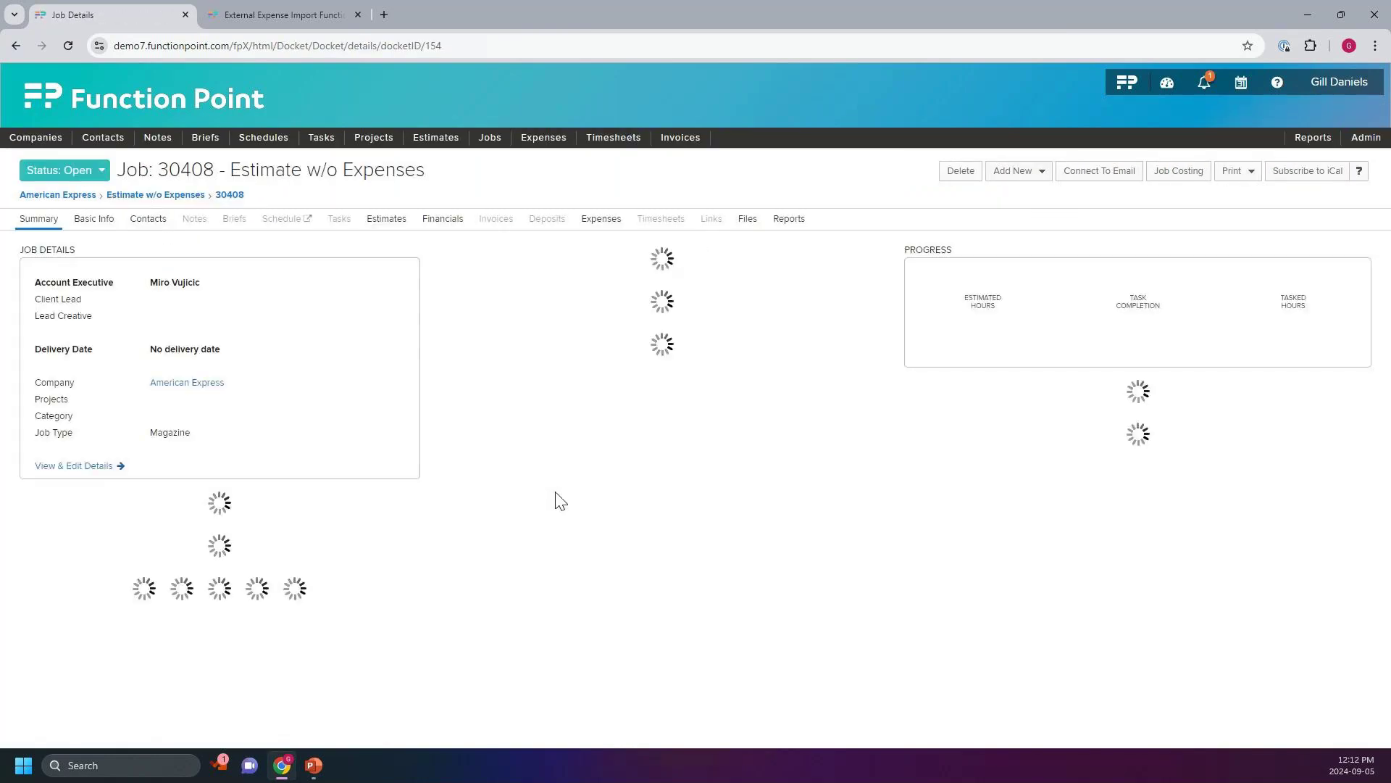
{"action": "left_click", "coordinate": [433, 220]}
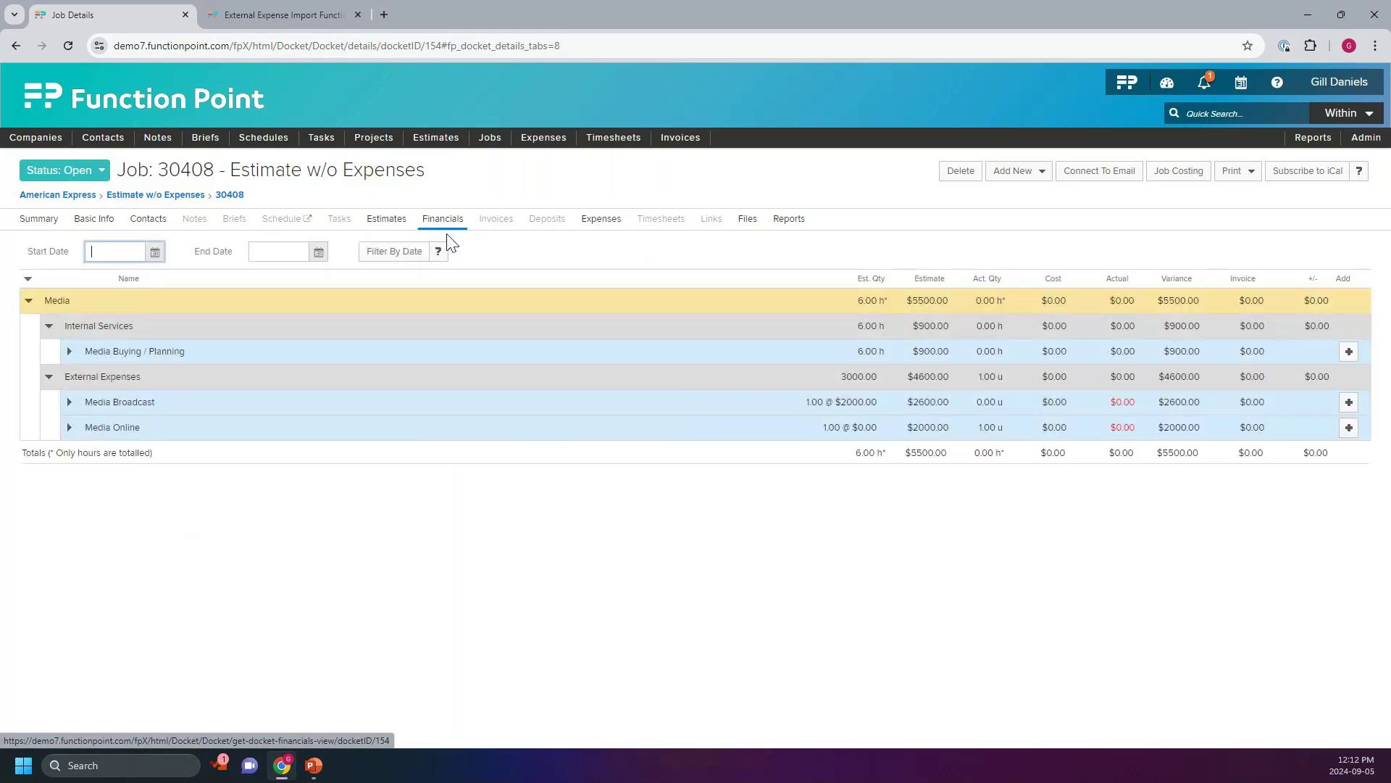
{"action": "left_click", "coordinate": [70, 403]}
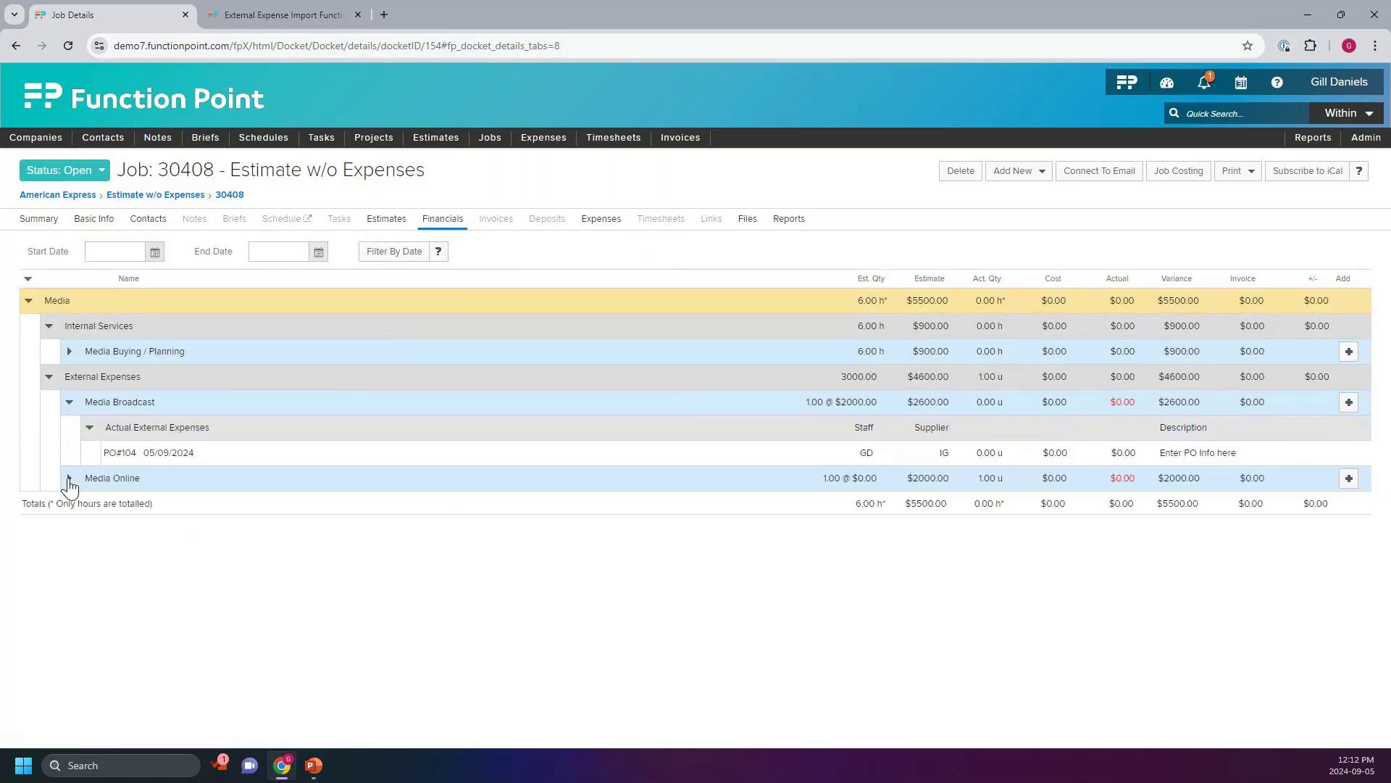
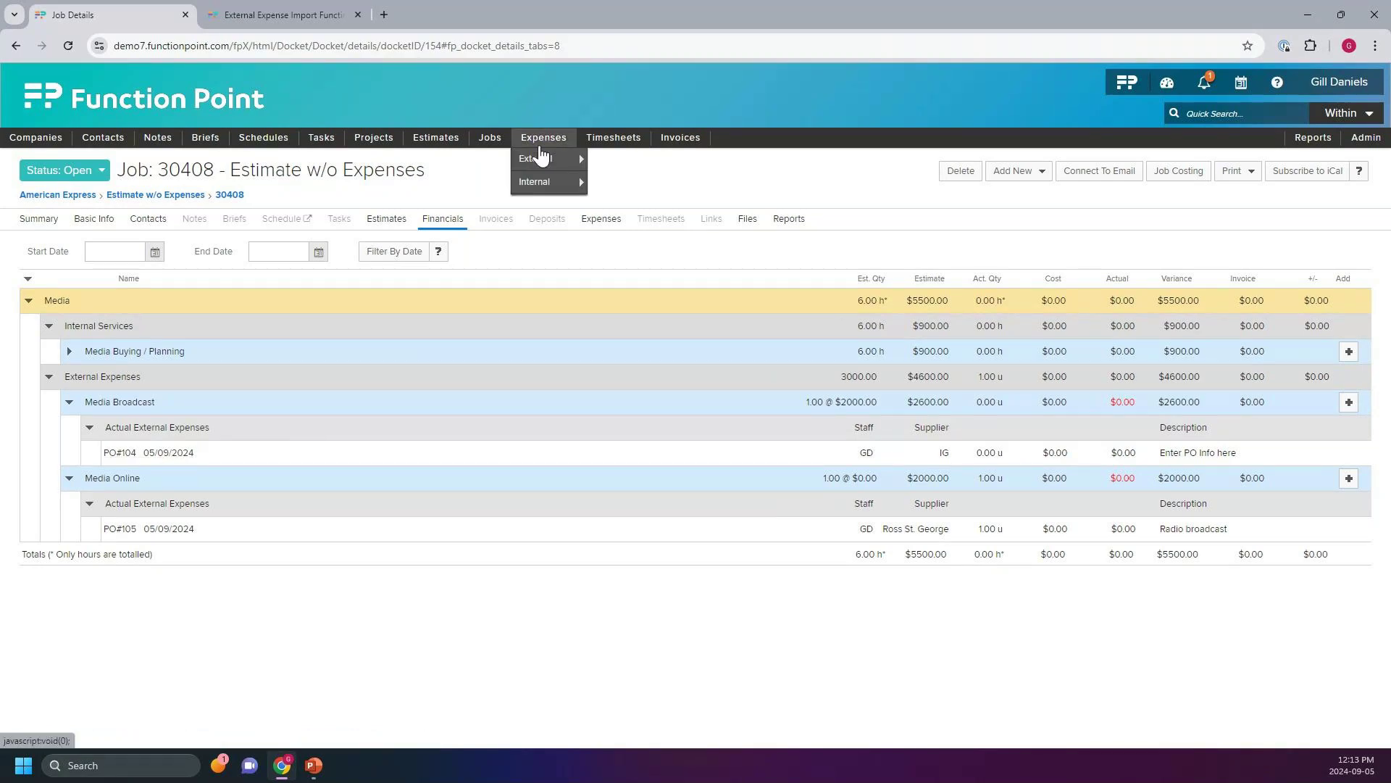
Open the Media Broadcast purchase order for editing and set its reference number to 5555
{"action": "left_click", "coordinate": [153, 456]}
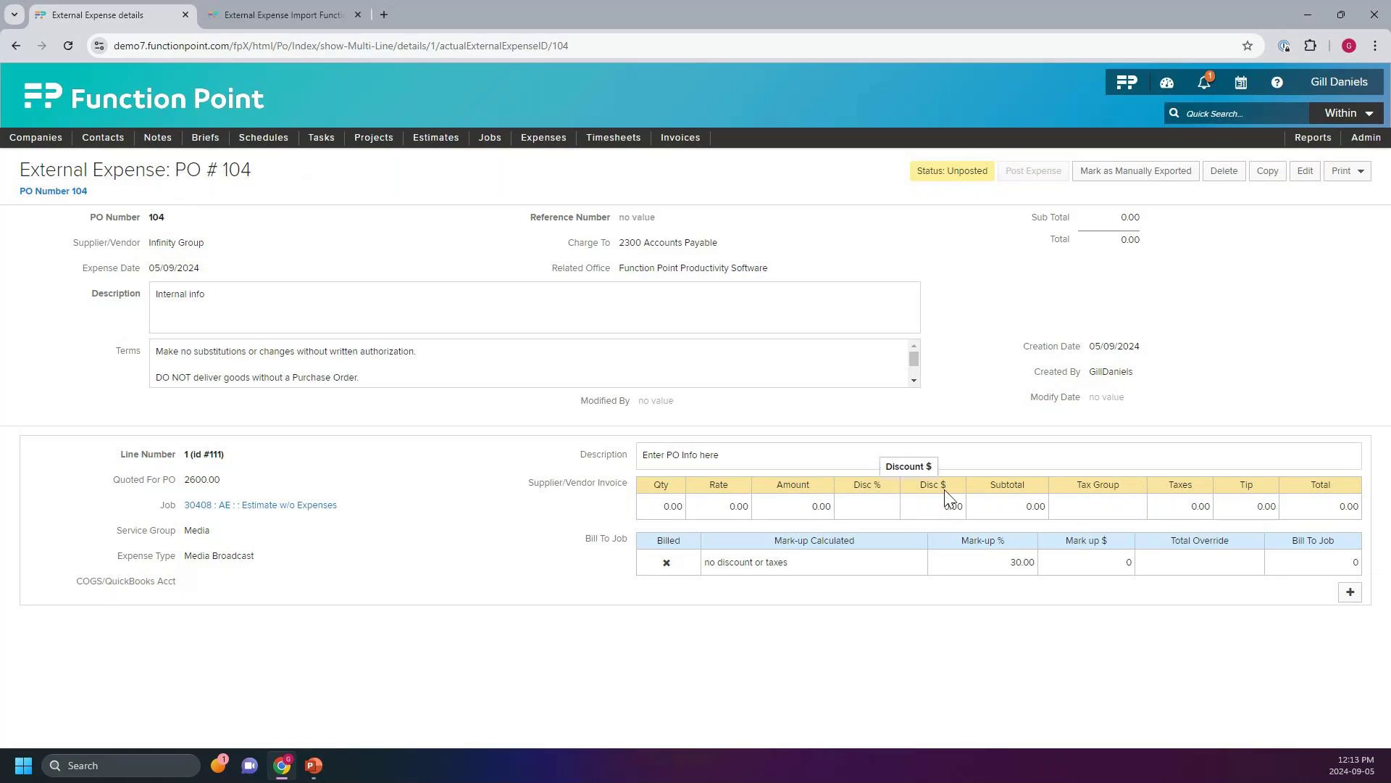
{"action": "left_click", "coordinate": [1305, 172]}
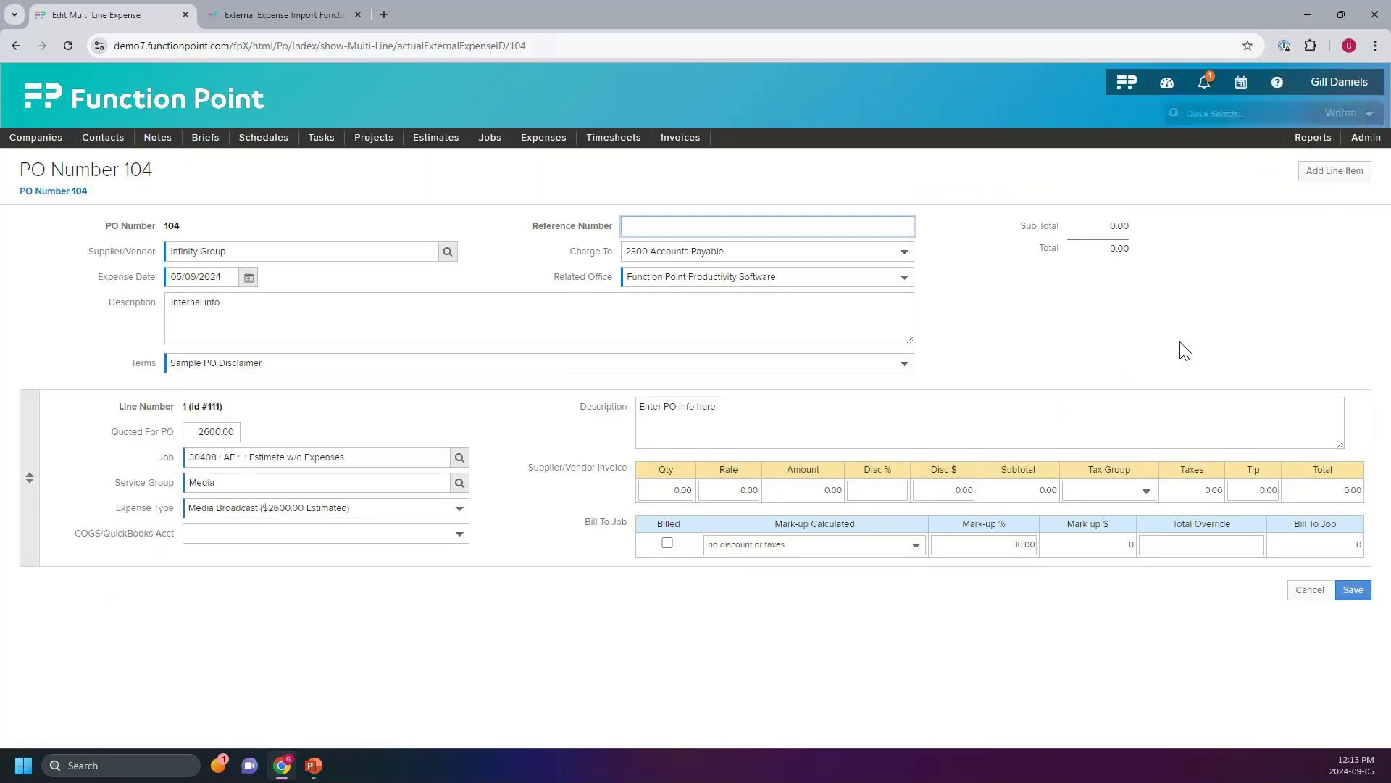
{"action": "type", "text": "5555"}
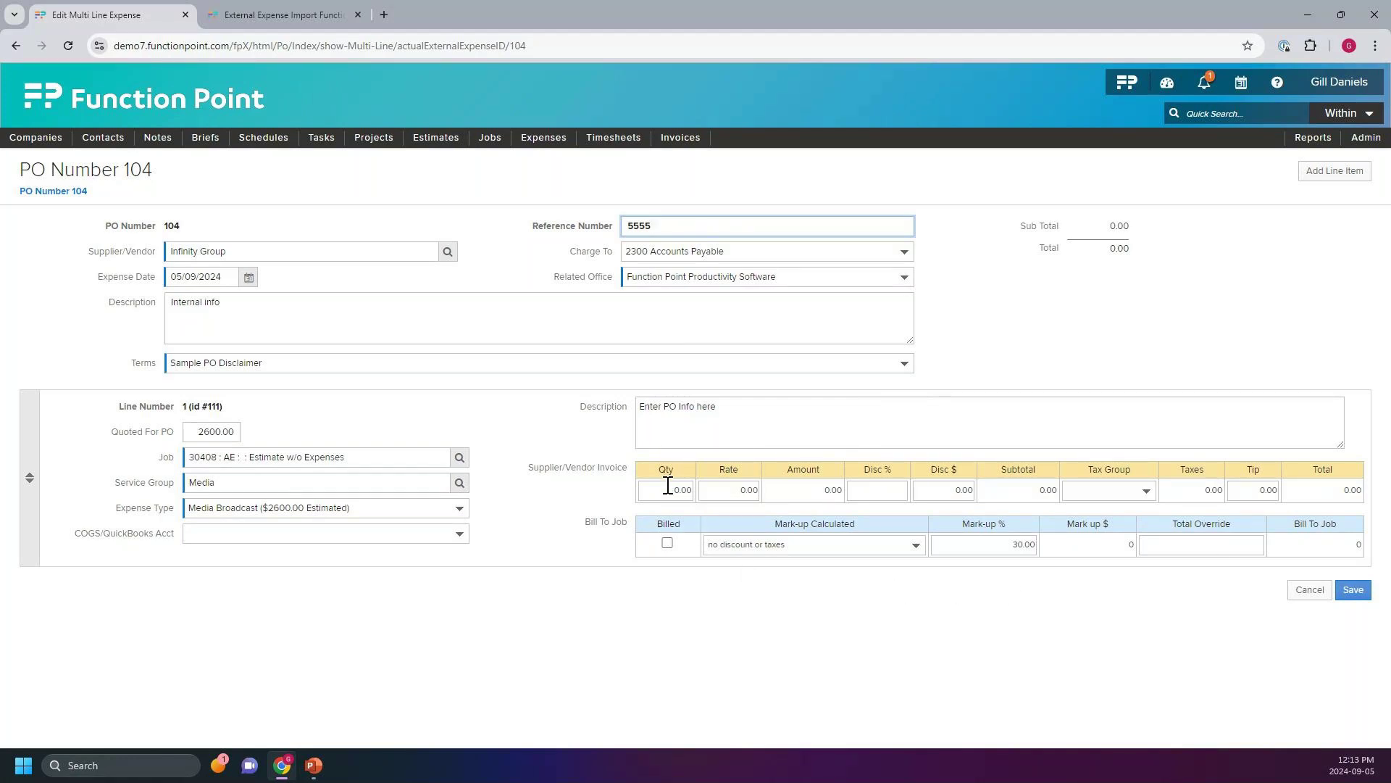
{"action": "key", "text": "Return"}
Set line 1's supplier invoice quantity to 1.00 and rate to 2000.00
{"action": "left_click", "coordinate": [675, 490]}
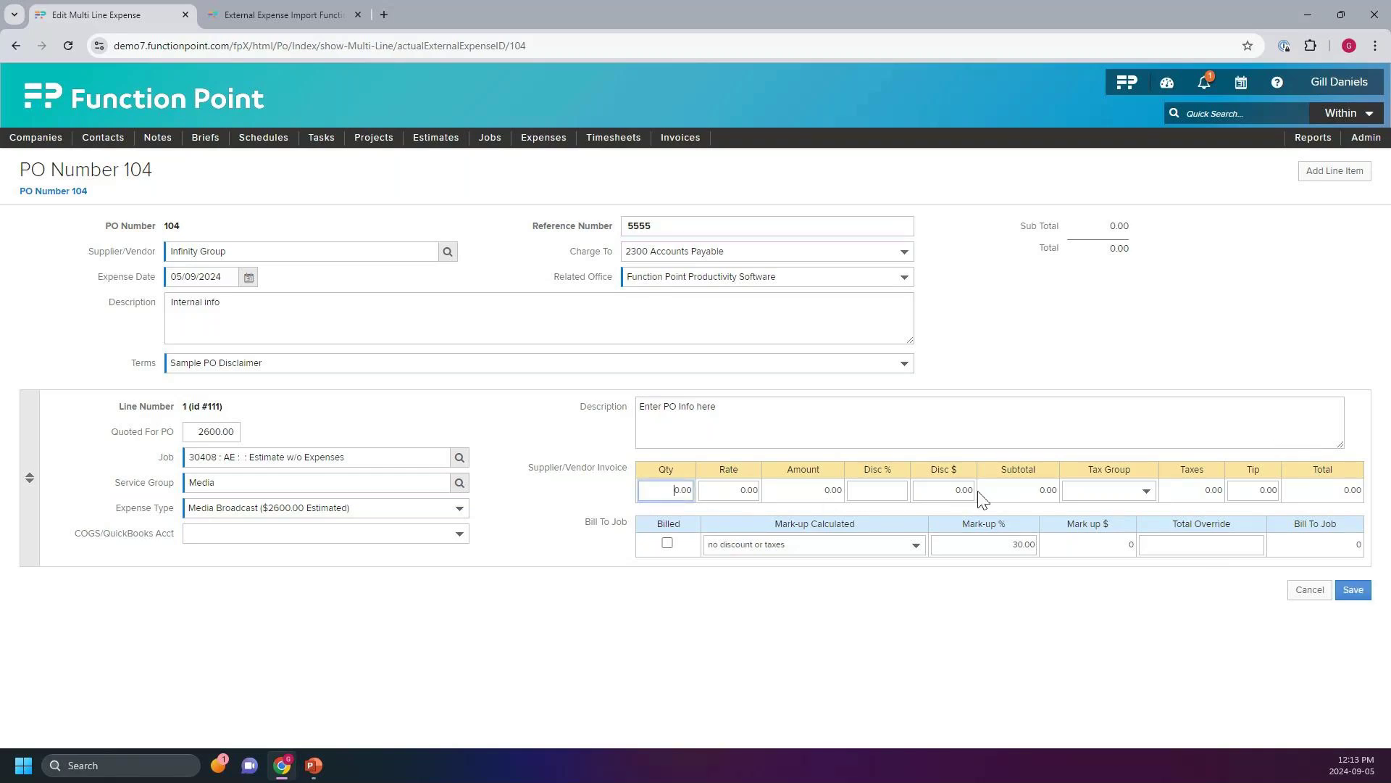
{"action": "type", "text": "100"}
{"action": "left_click", "coordinate": [740, 493]}
{"action": "left_click", "coordinate": [740, 493]}
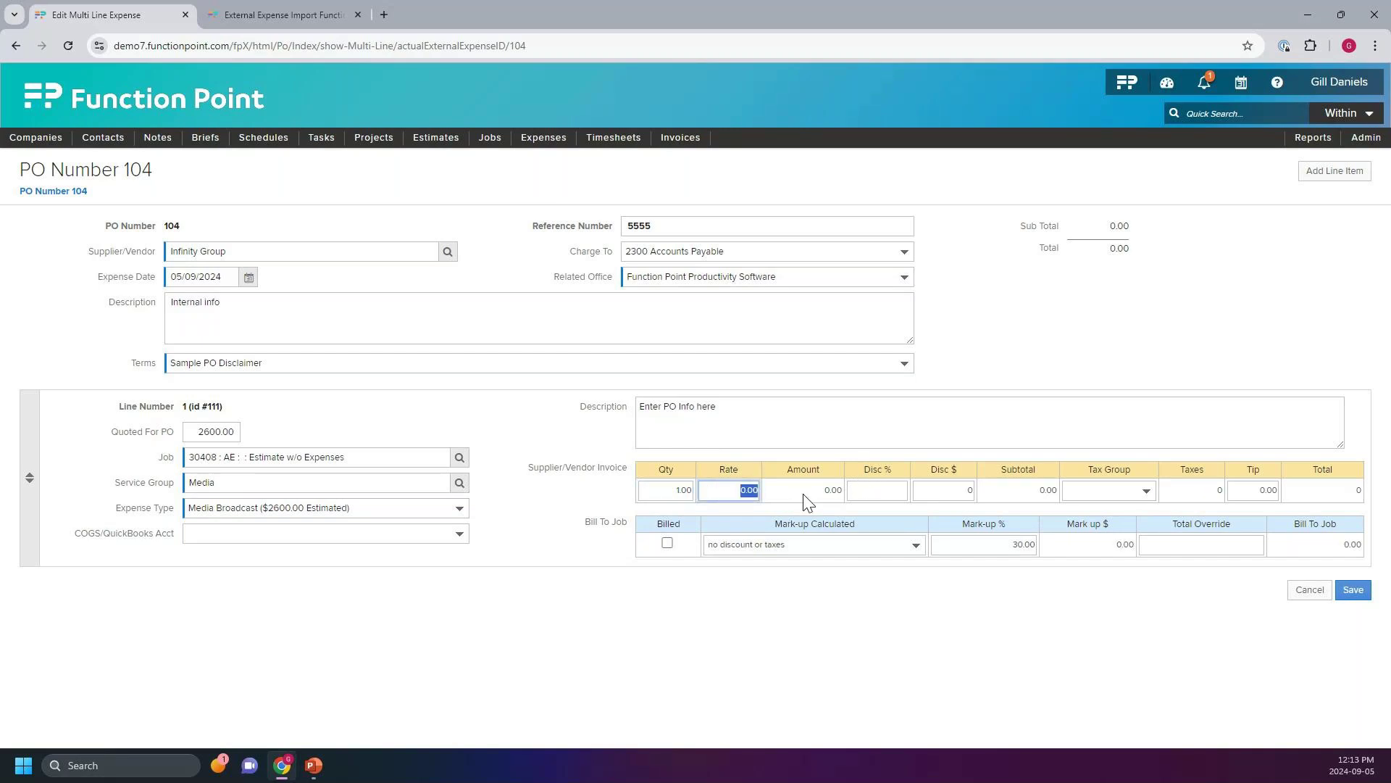
{"action": "type", "text": "2000.0"}
{"action": "left_click", "coordinate": [1050, 352]}
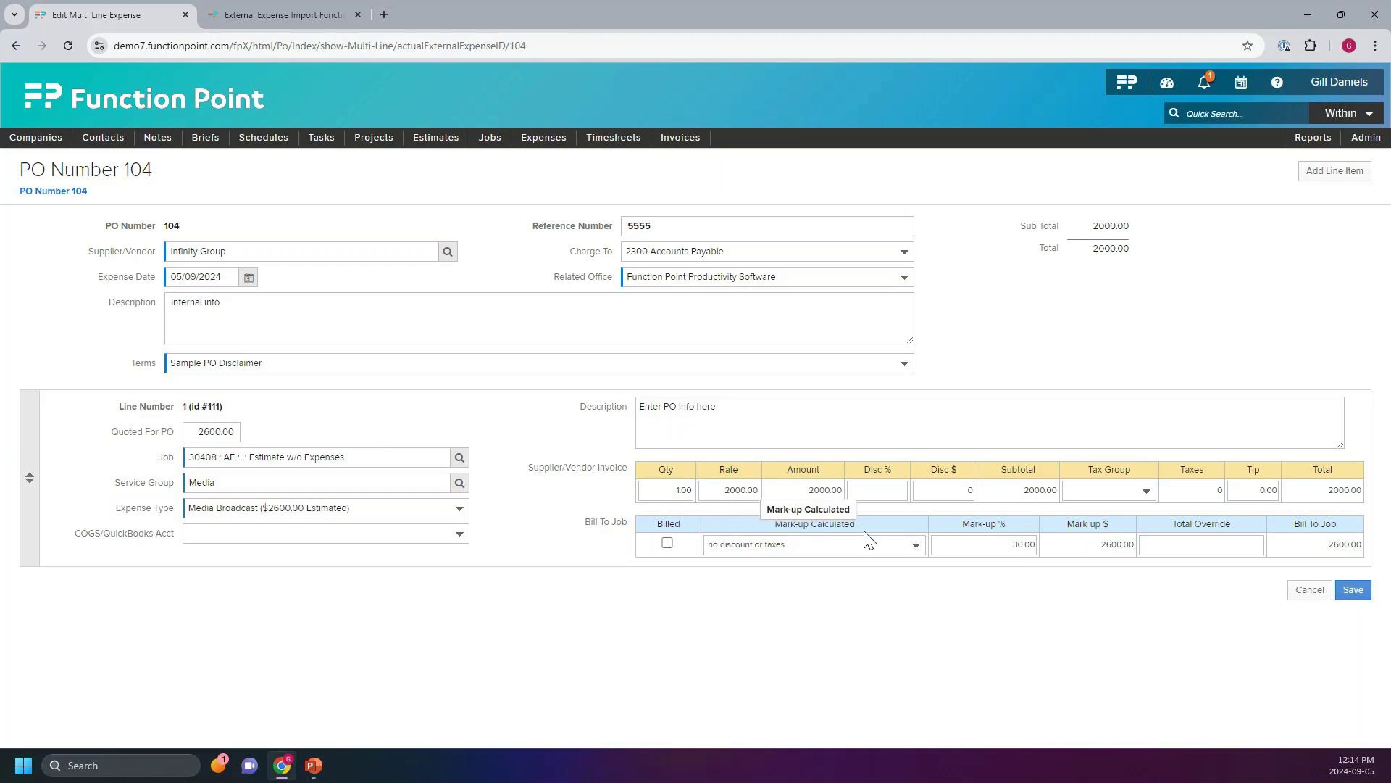
Override line 1's bill-to-job total with 3000 and save the expense
{"action": "left_click", "coordinate": [1217, 545]}
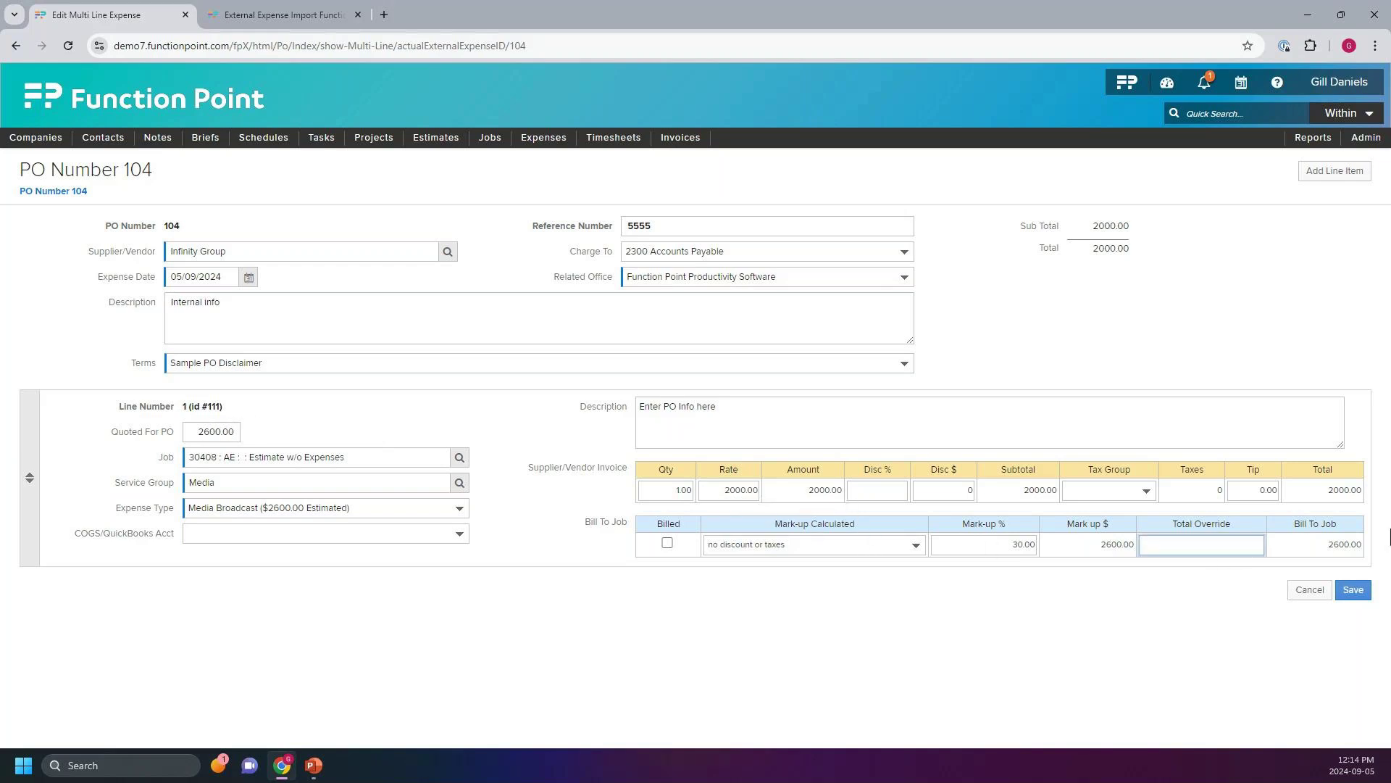
{"action": "type", "text": "3000"}
{"action": "left_click", "coordinate": [1364, 594]}
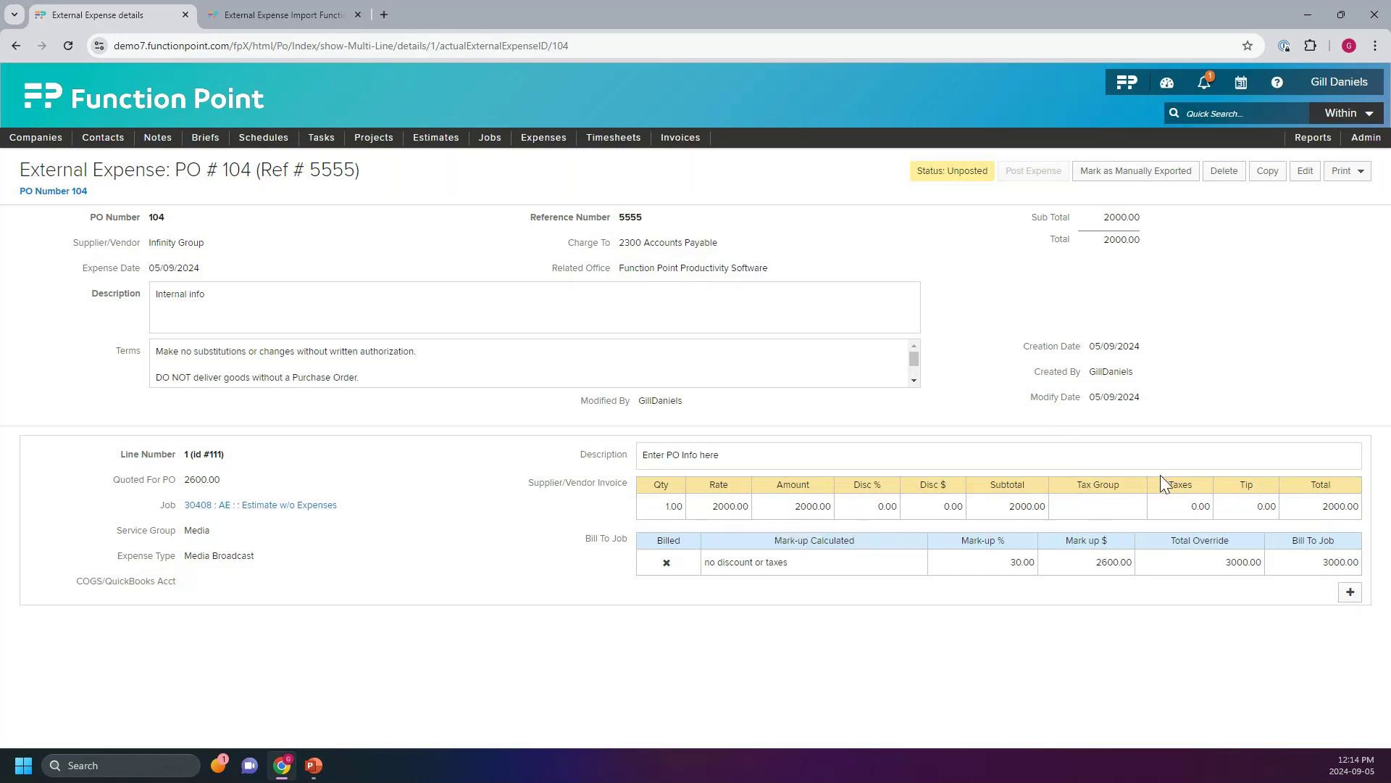
Attach the SAMPLE INVOICE file to line 1 with the description 5555, and open the uploaded file to check it
{"action": "mouse_move", "coordinate": [1035, 172]}
{"action": "left_click", "coordinate": [1348, 594]}
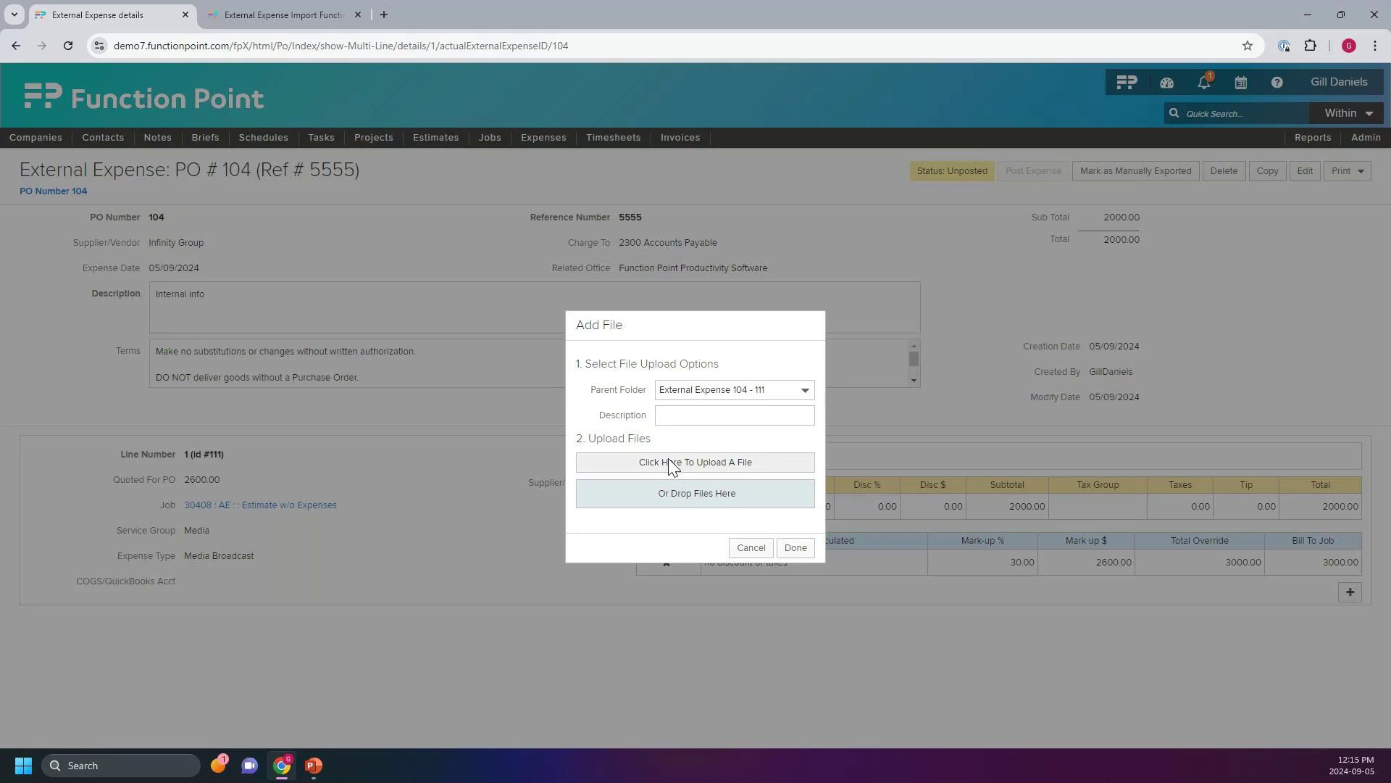
{"action": "left_click", "coordinate": [697, 414]}
{"action": "type", "text": "5555"}
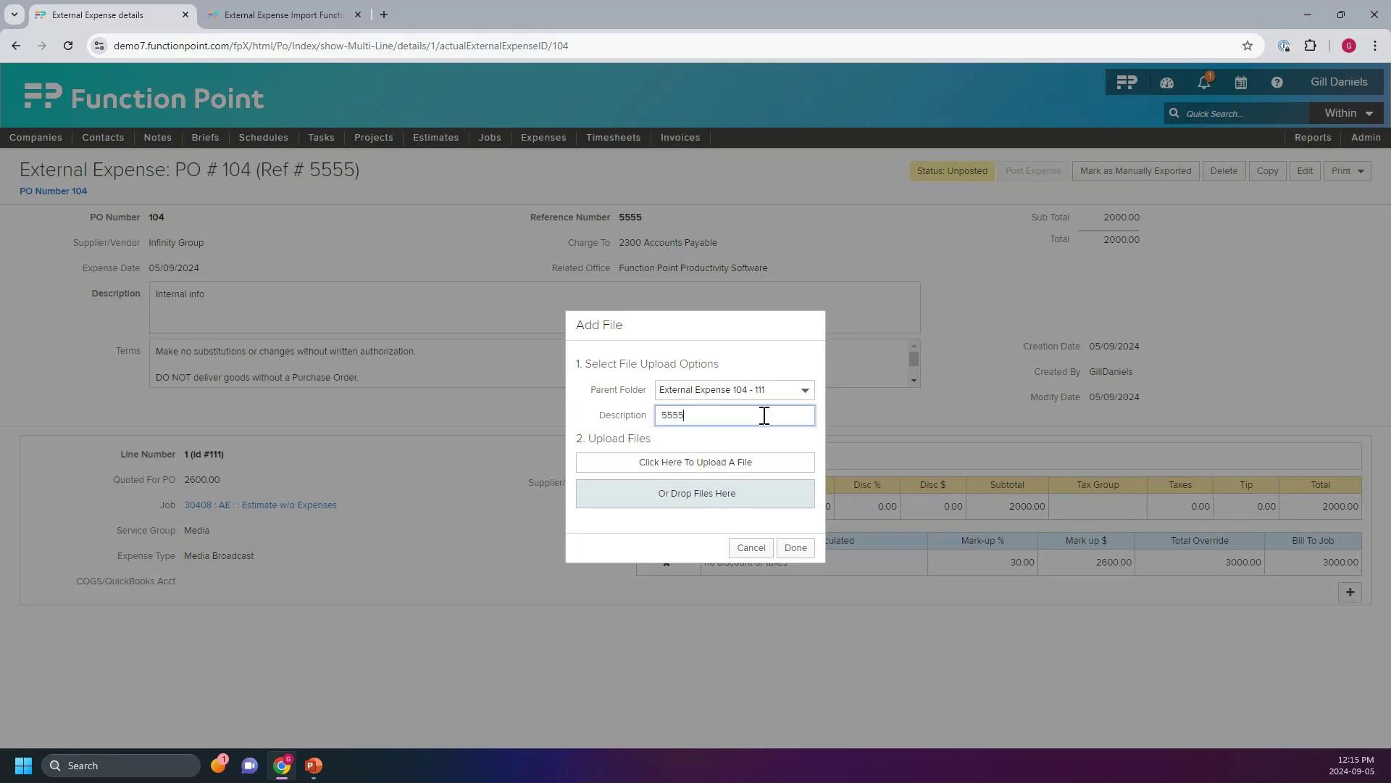
{"action": "left_click", "coordinate": [698, 458]}
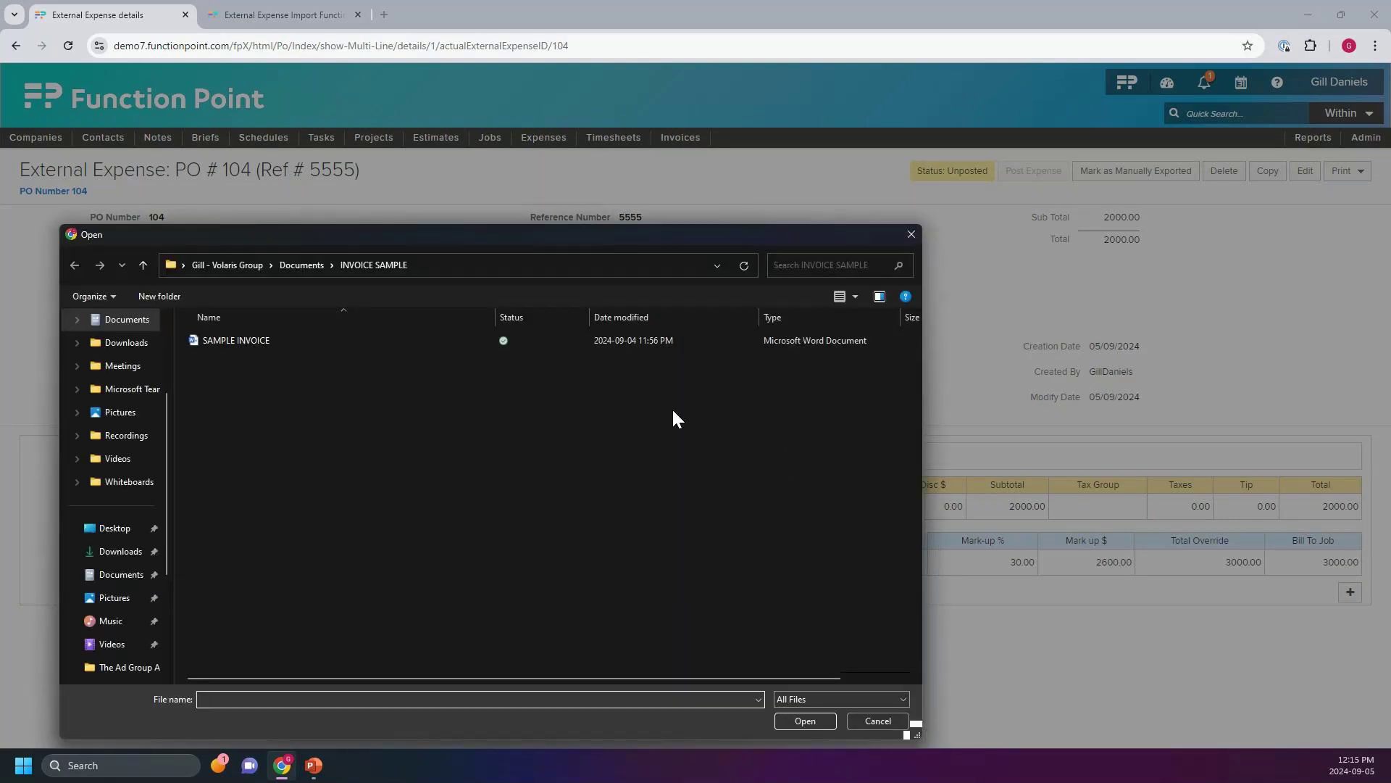
{"action": "left_click", "coordinate": [245, 342]}
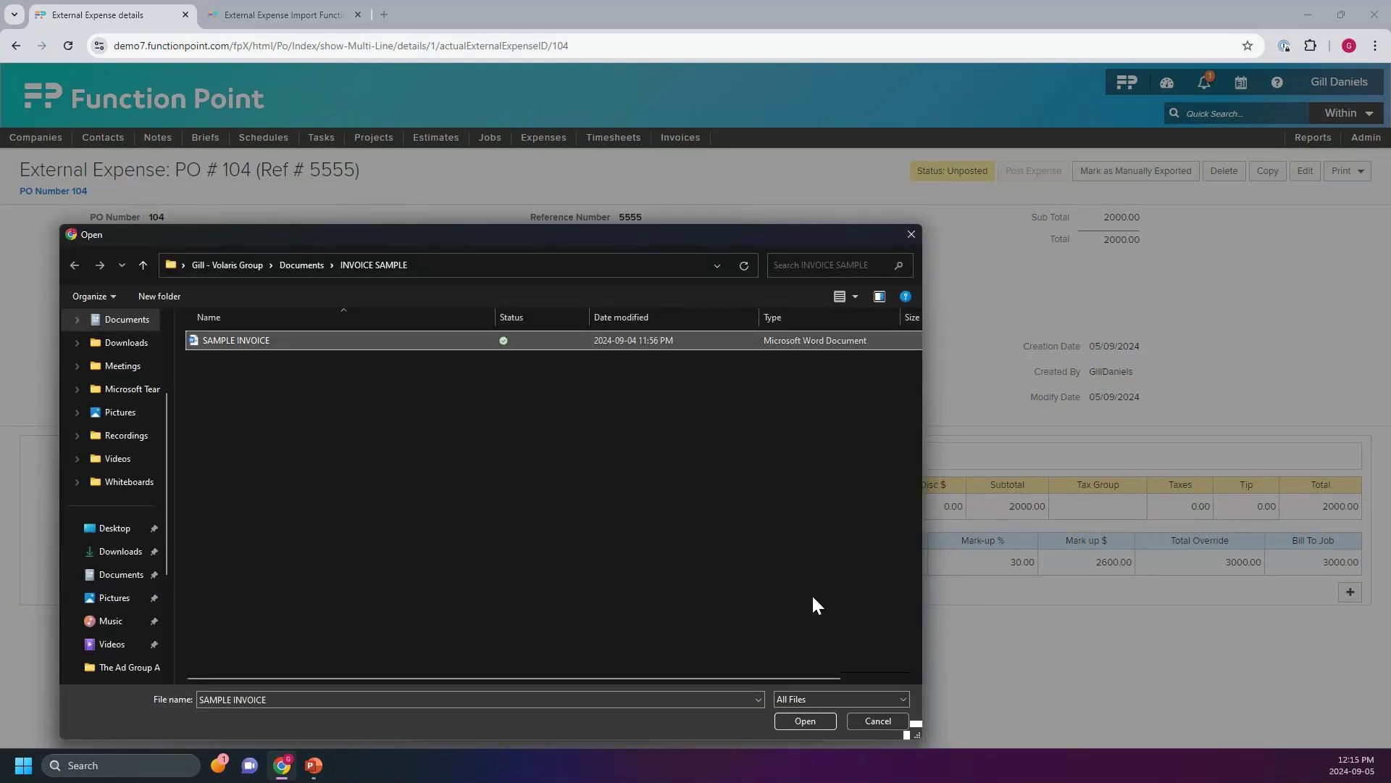
{"action": "left_click", "coordinate": [804, 721]}
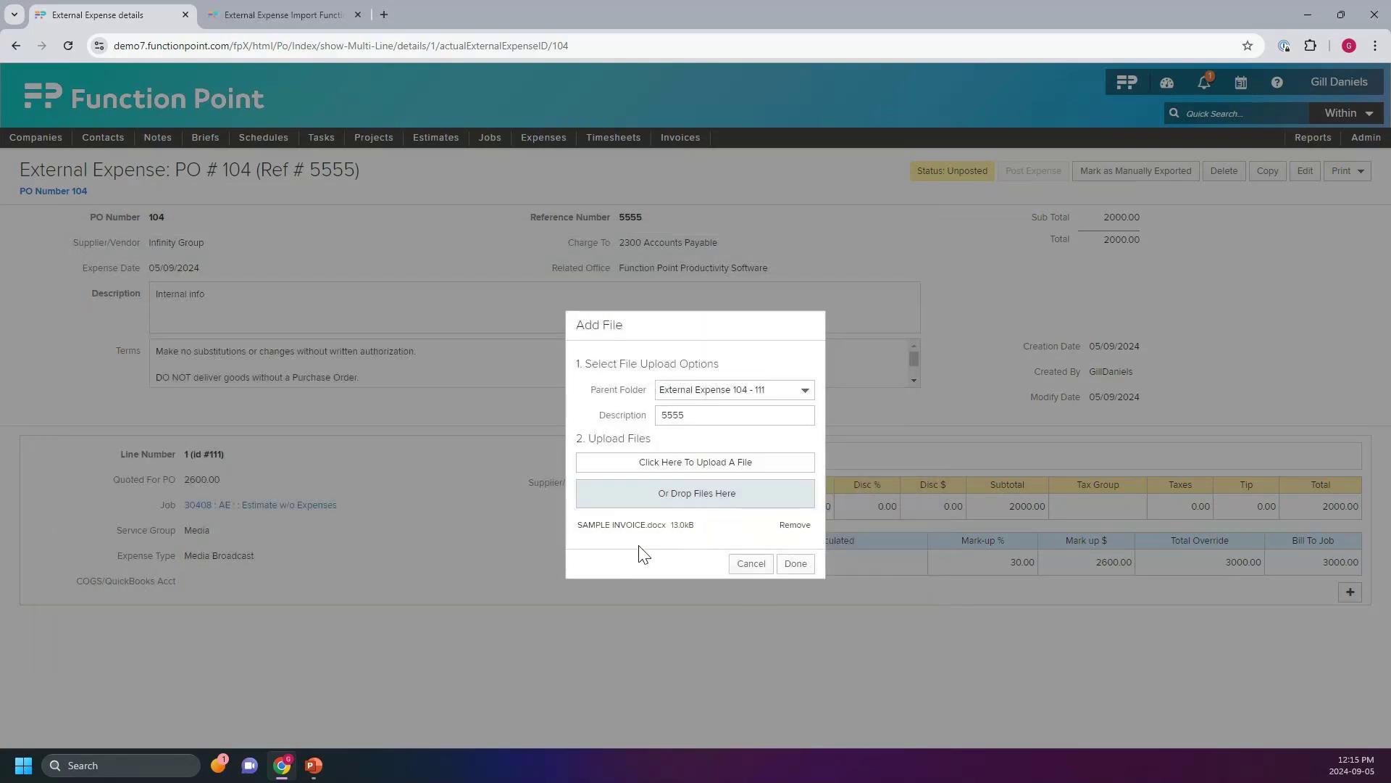
{"action": "left_click", "coordinate": [796, 565]}
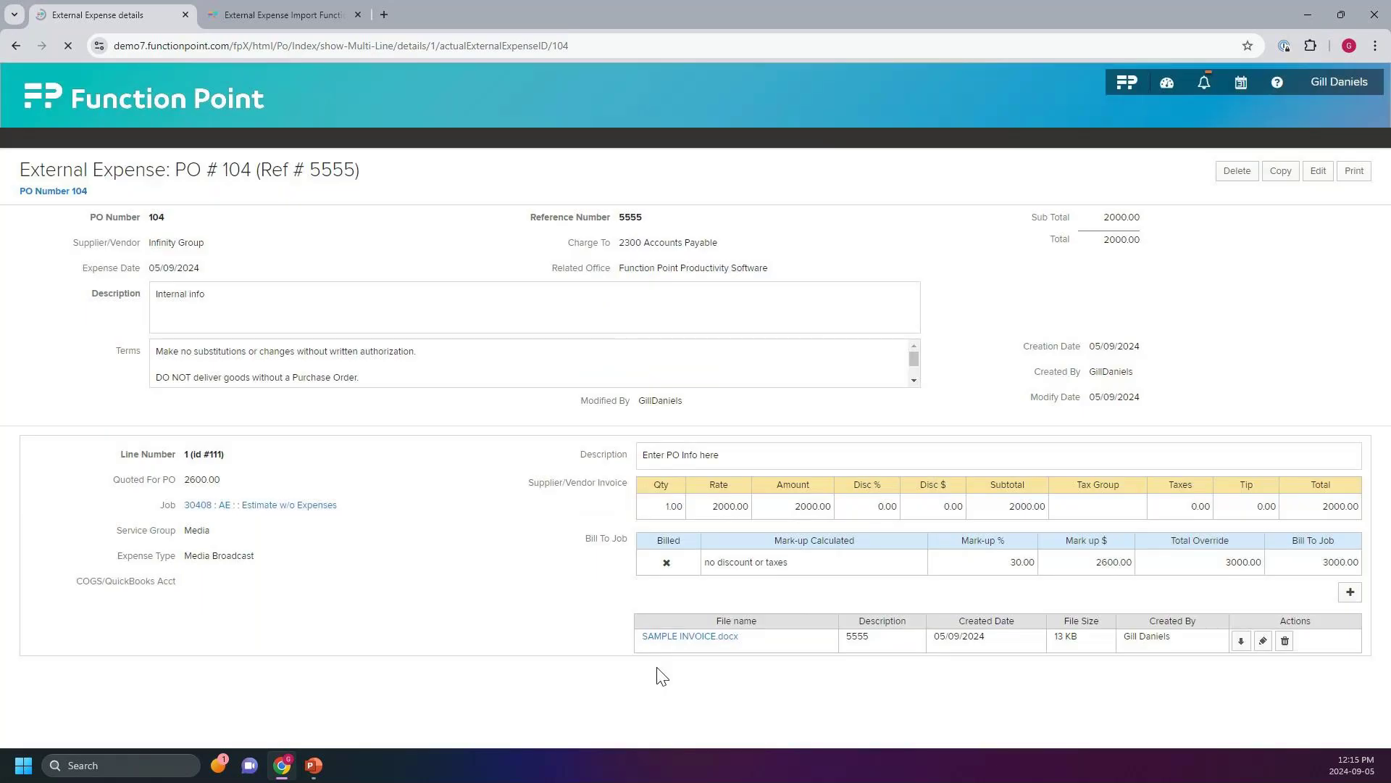
{"action": "left_click", "coordinate": [714, 637]}
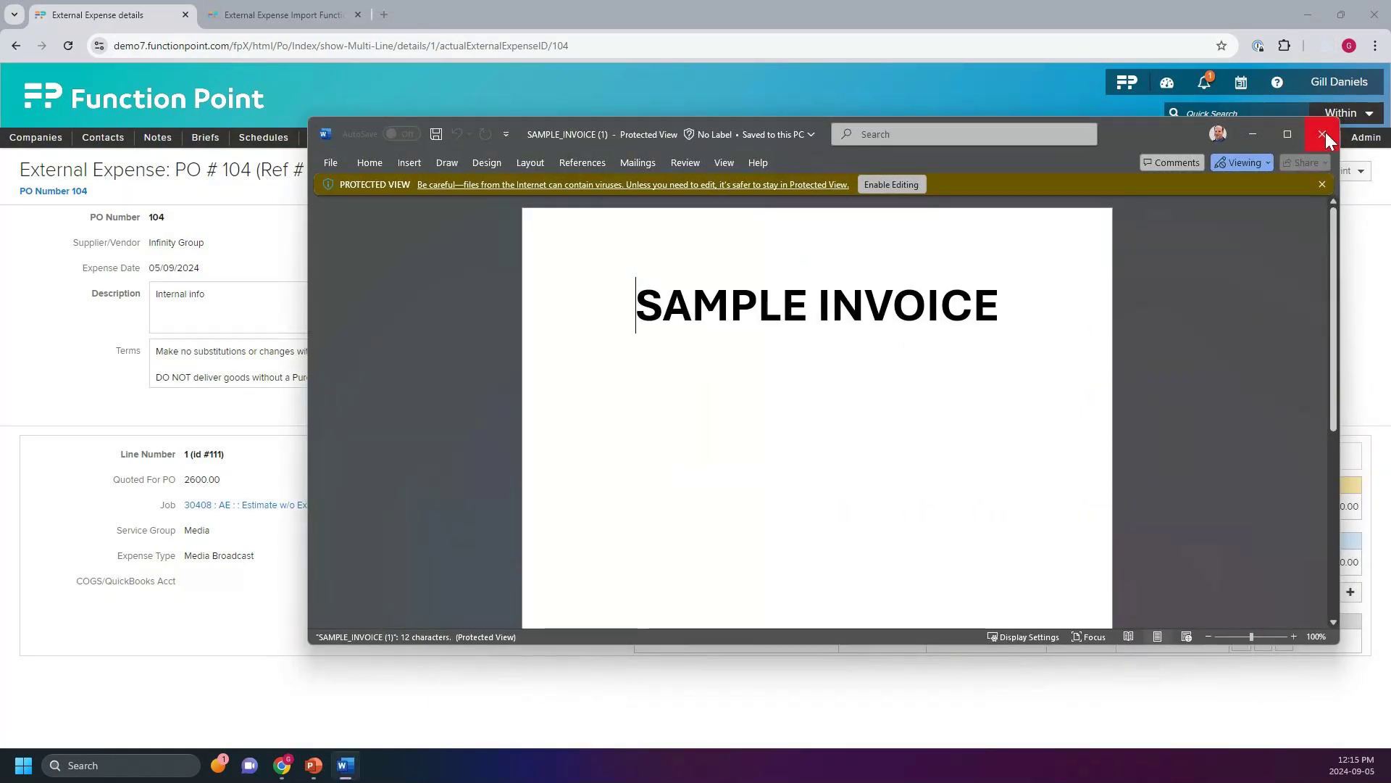
{"action": "left_click", "coordinate": [1324, 132]}
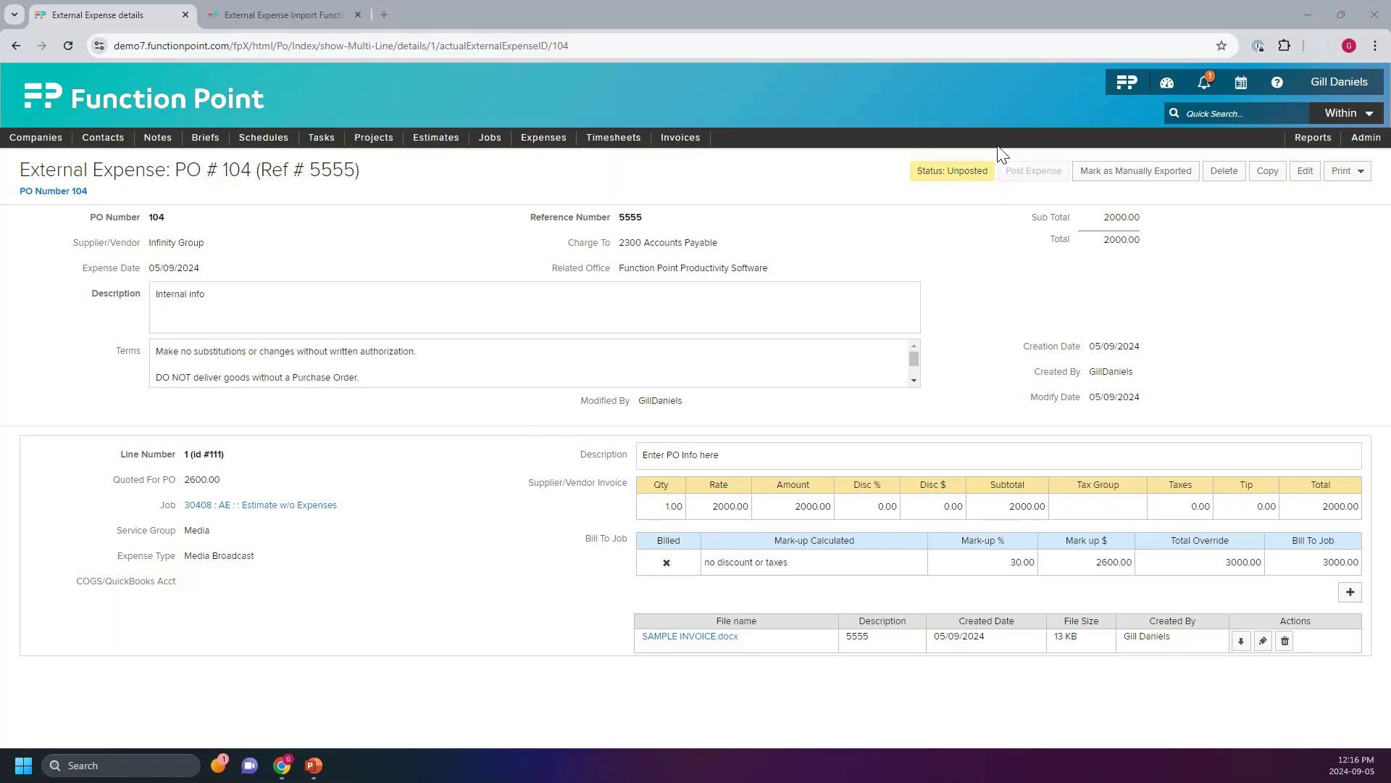
Edit the expense and set line 1's supplier invoice rate to 2600.00
{"action": "left_click", "coordinate": [1307, 177]}
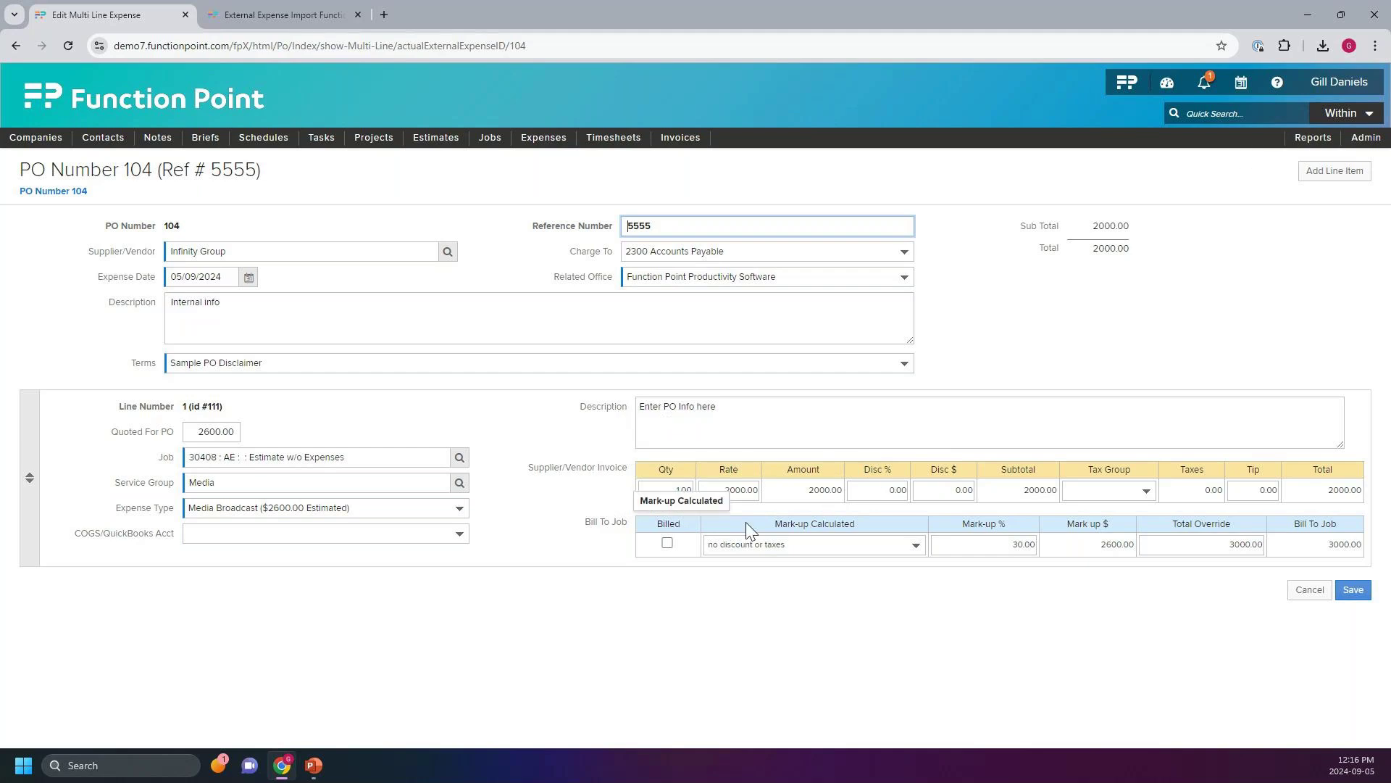
{"action": "left_click", "coordinate": [710, 489]}
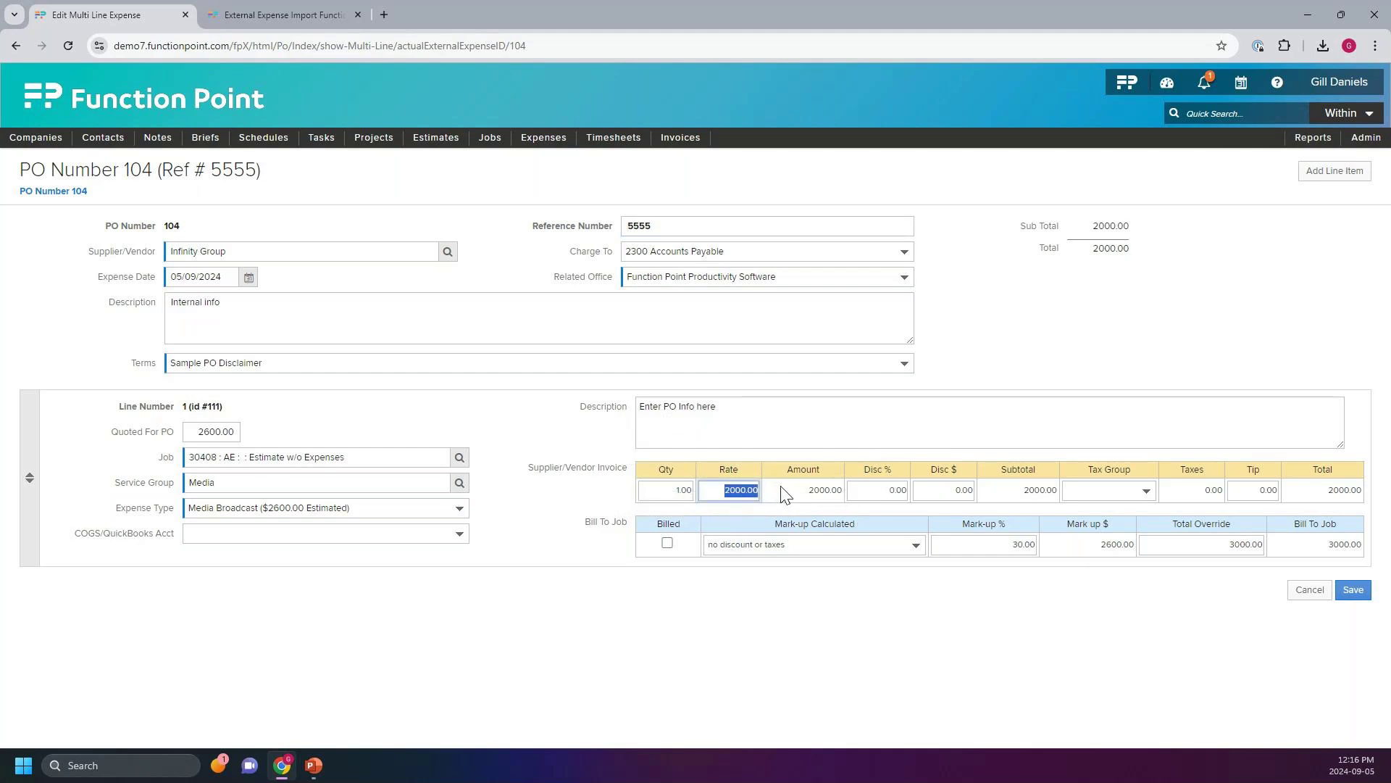
{"action": "type", "text": "2600.00"}
{"action": "left_click", "coordinate": [1051, 624]}
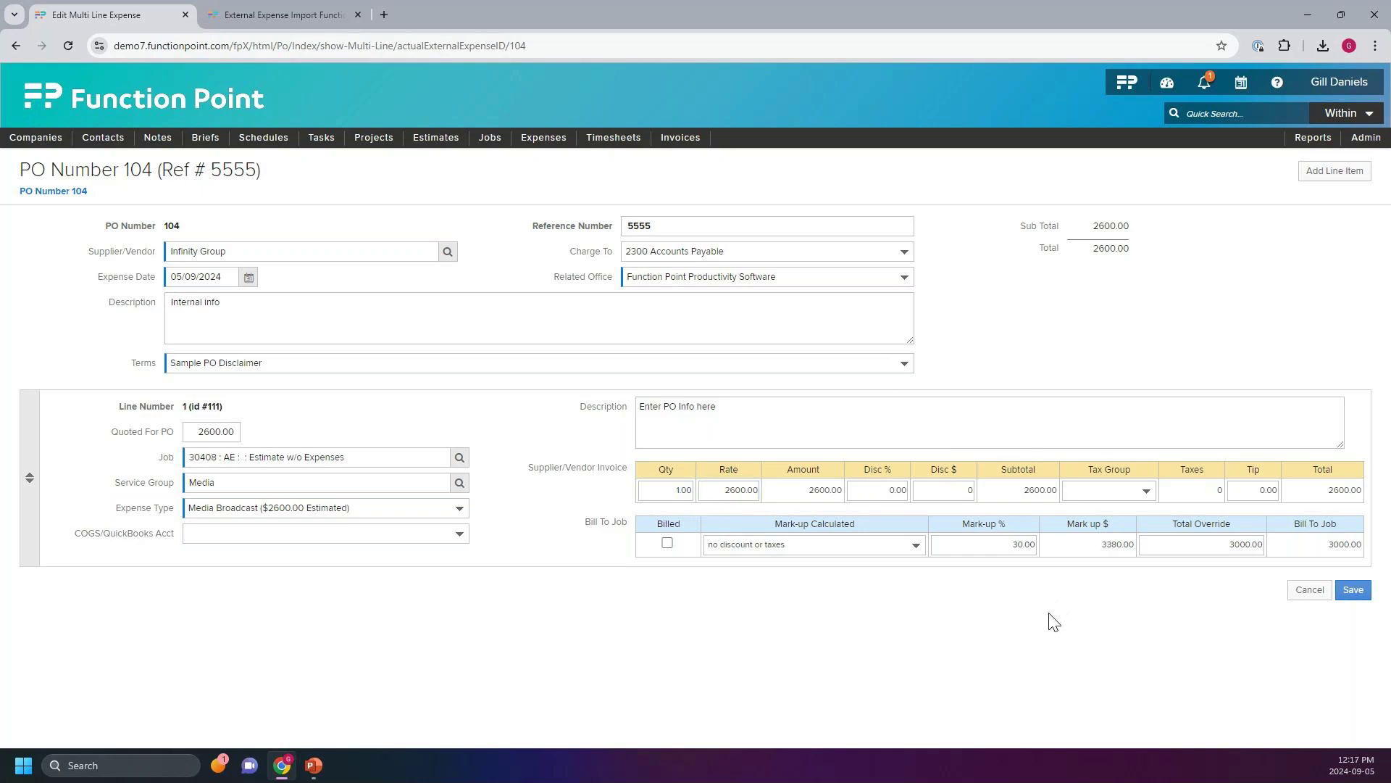
Set line 1's bill-to-job total override to 3380.00 and save the expense
{"action": "left_click_drag", "start_coordinate": [1223, 543], "coordinate": [1292, 554]}
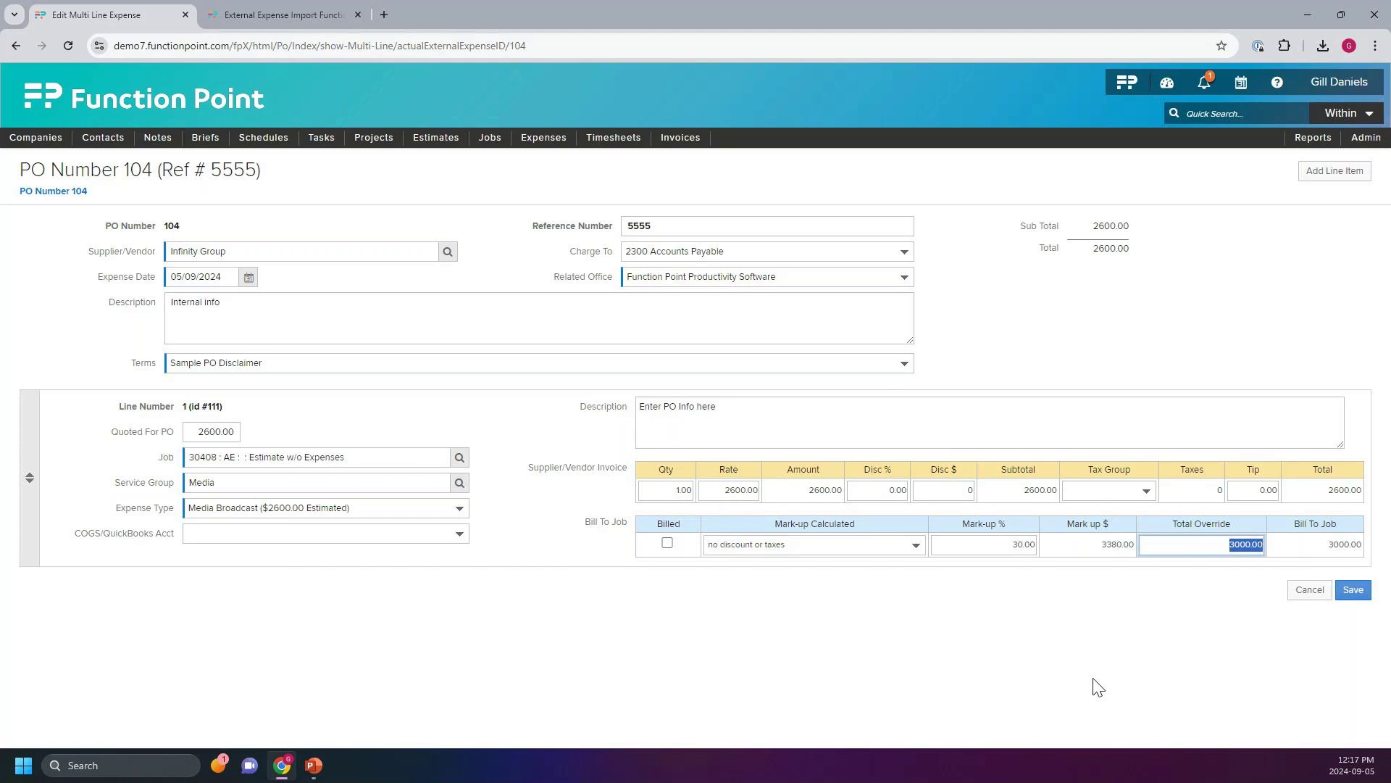
{"action": "key", "text": "BackSpace"}
{"action": "type", "text": "3380.0"}
{"action": "key", "text": "Tab"}
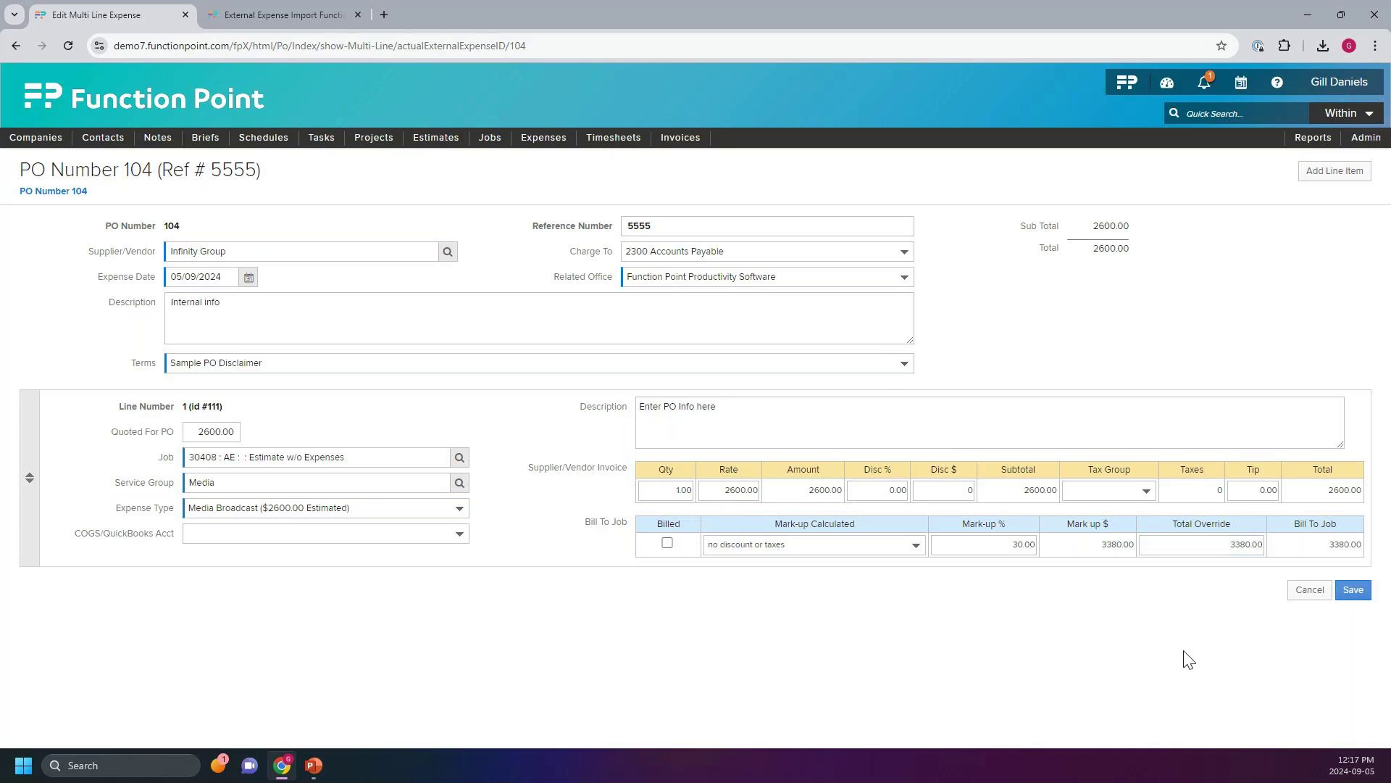
{"action": "left_click", "coordinate": [1354, 592]}
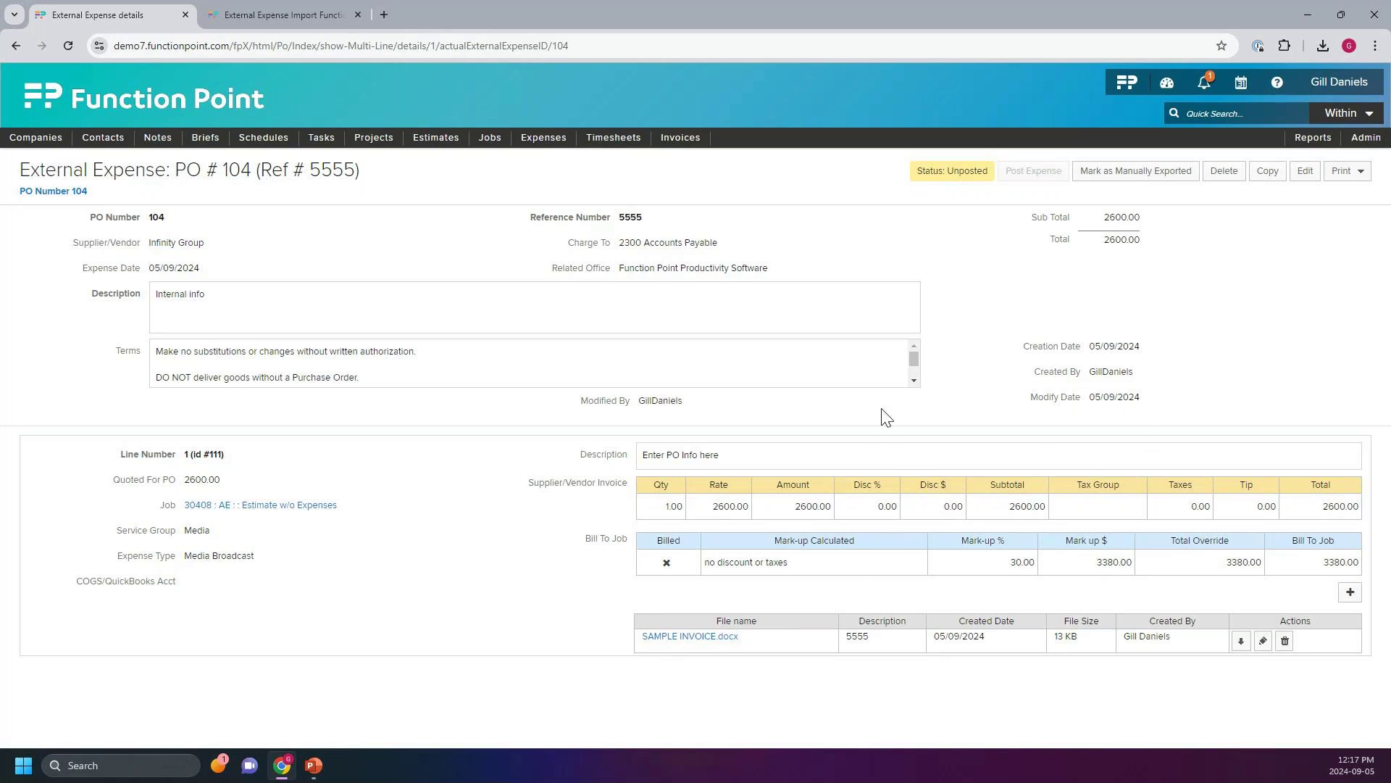
Go back to job 30408's financials and review the purchase orders under Media Broadcast and Media Online
{"action": "left_click", "coordinate": [250, 504]}
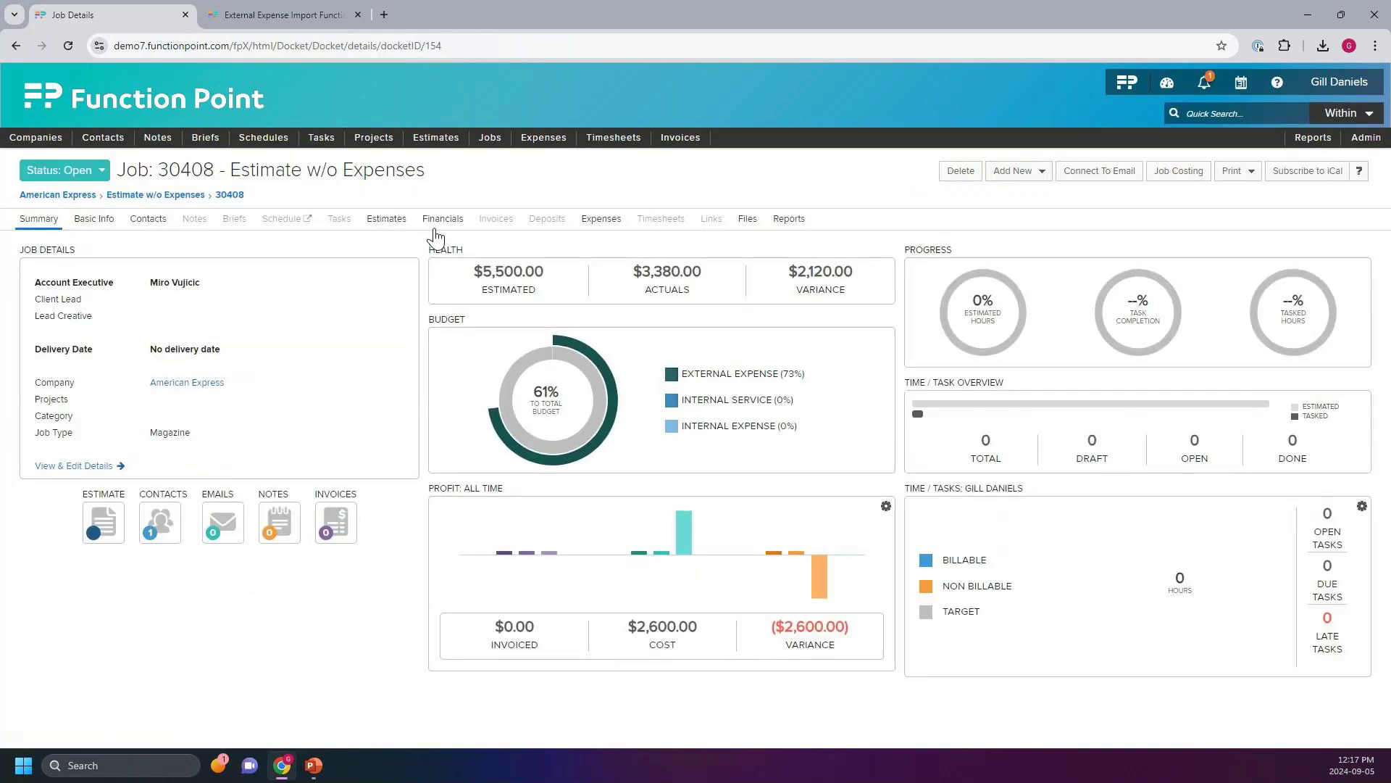
{"action": "left_click", "coordinate": [434, 227]}
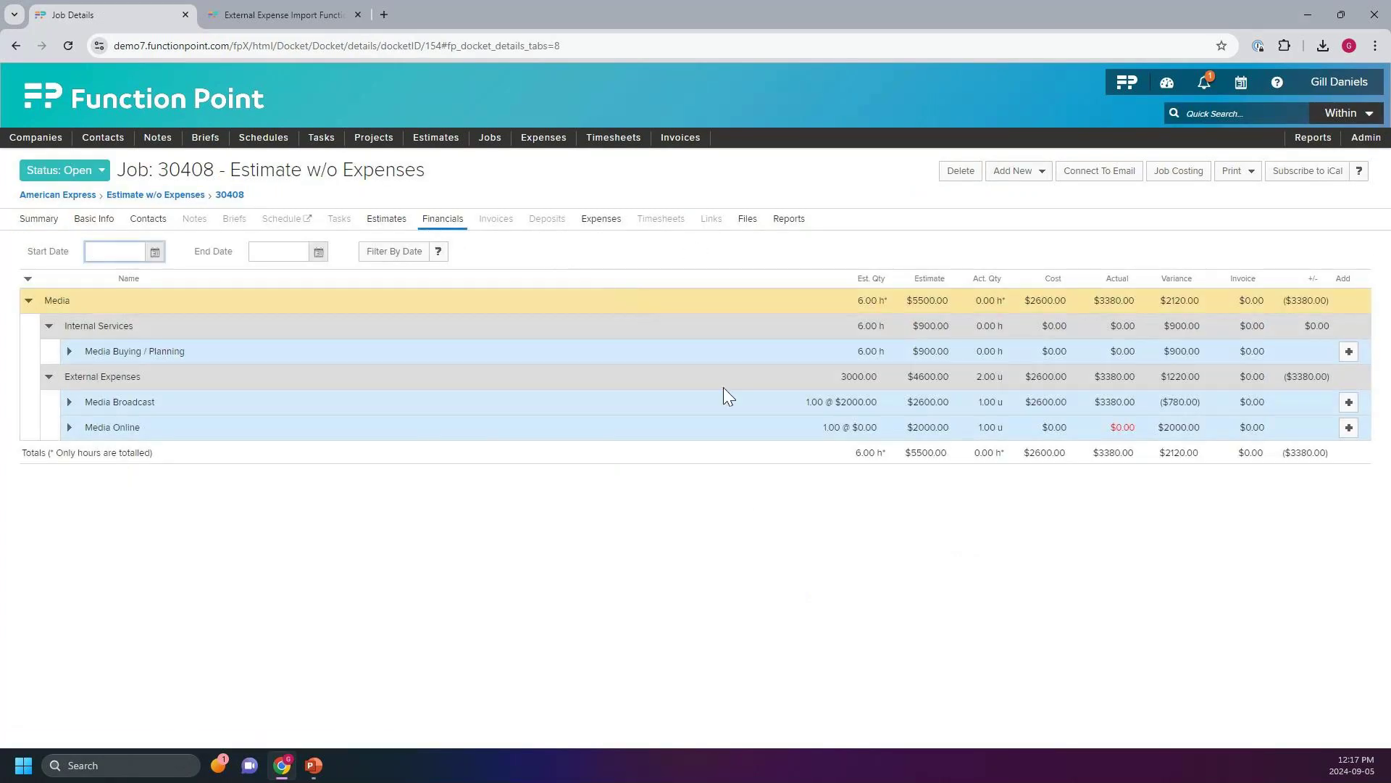
{"action": "left_click", "coordinate": [68, 402]}
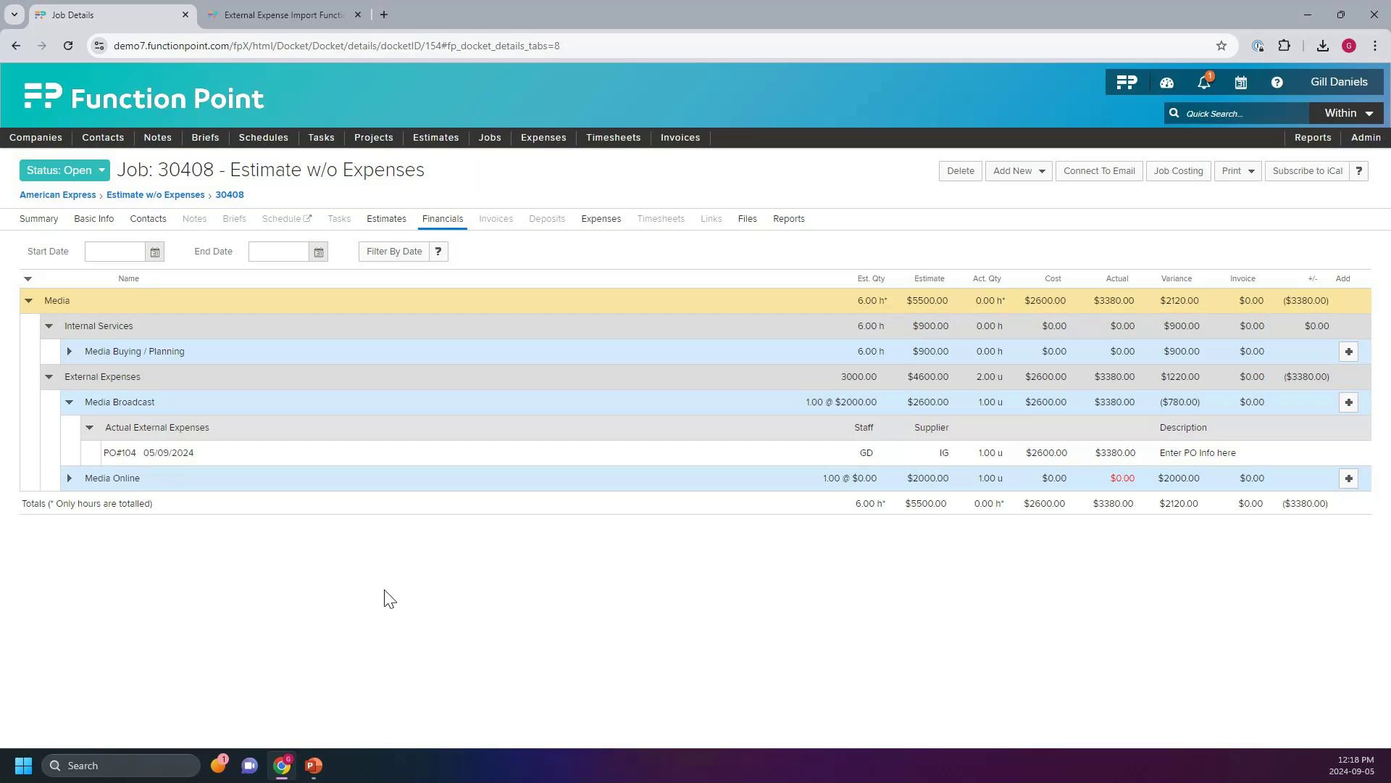
{"action": "left_click", "coordinate": [70, 478]}
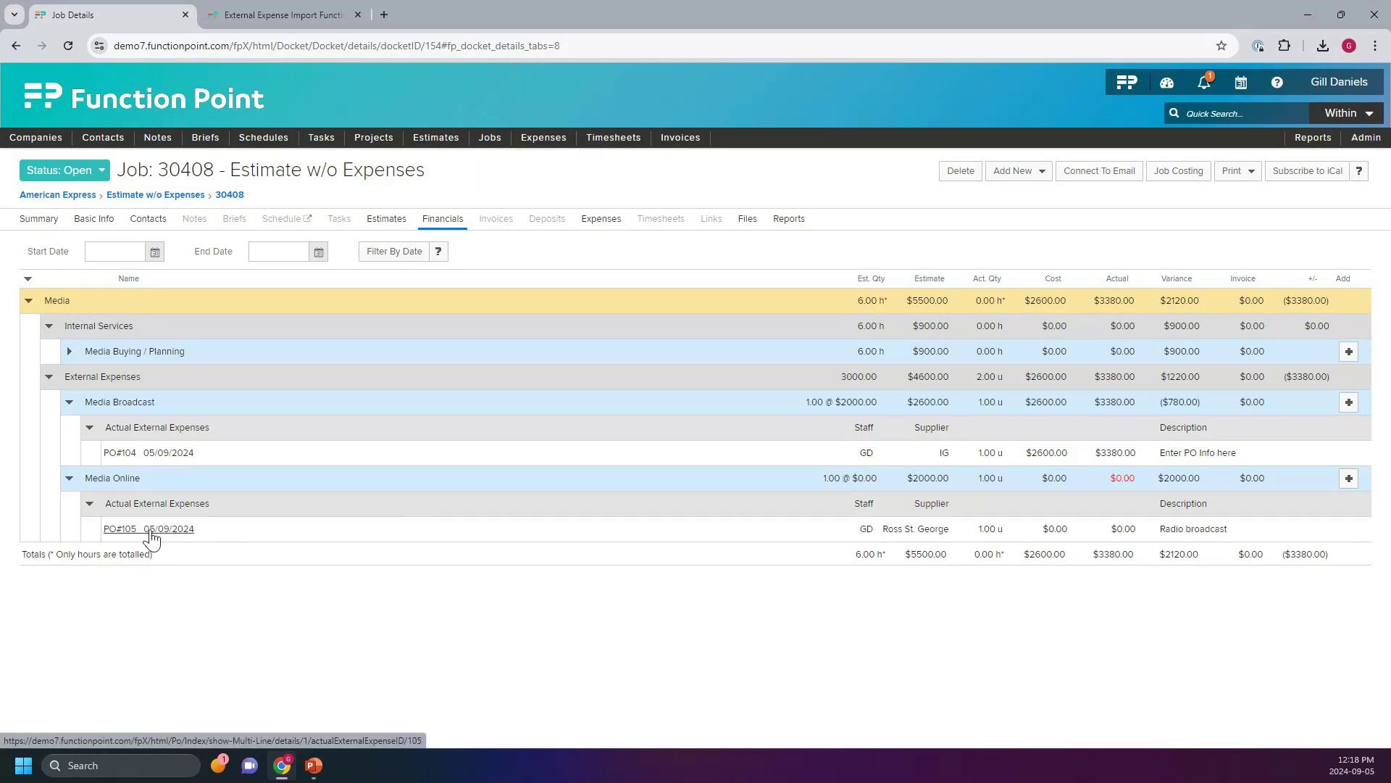
Search the external expenses for PO number 105 and open that purchase order
{"action": "left_click", "coordinate": [543, 137]}
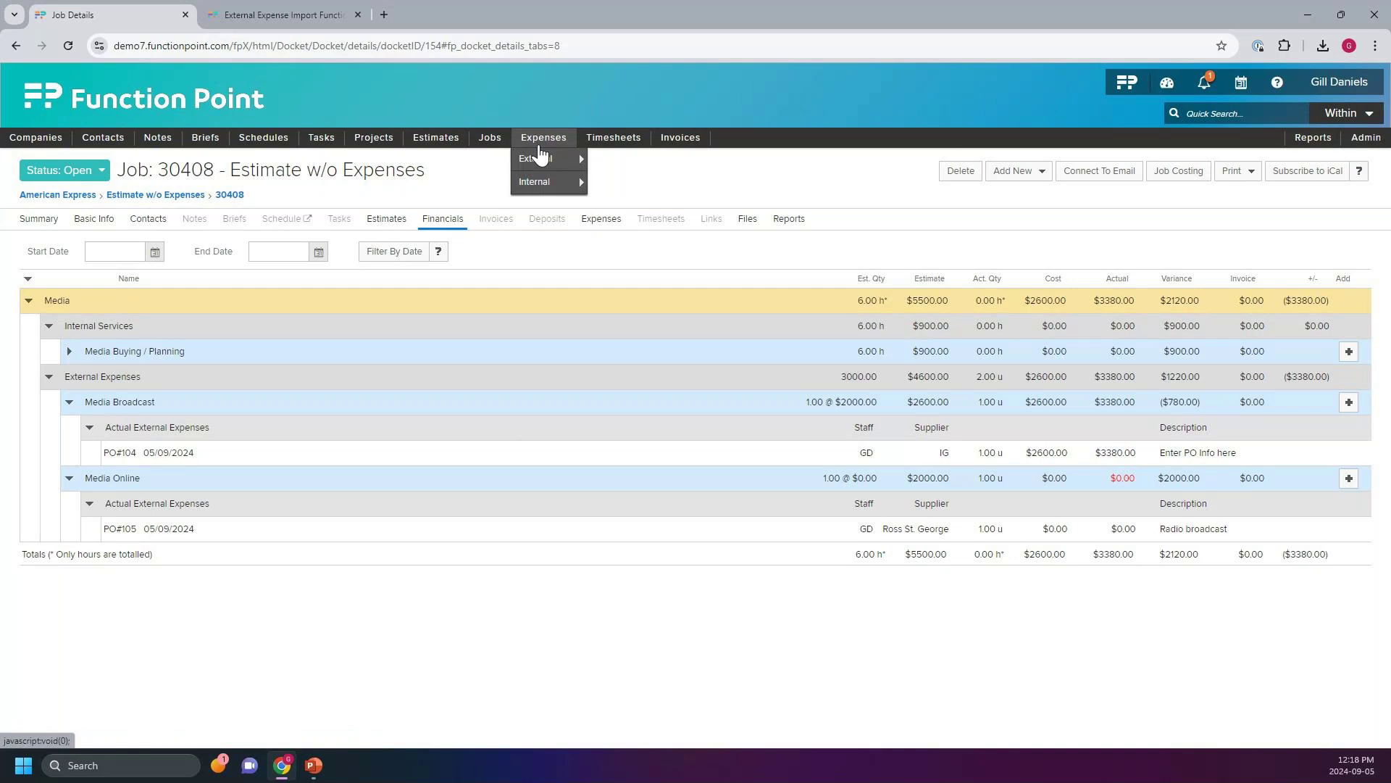
{"action": "mouse_move", "coordinate": [537, 158]}
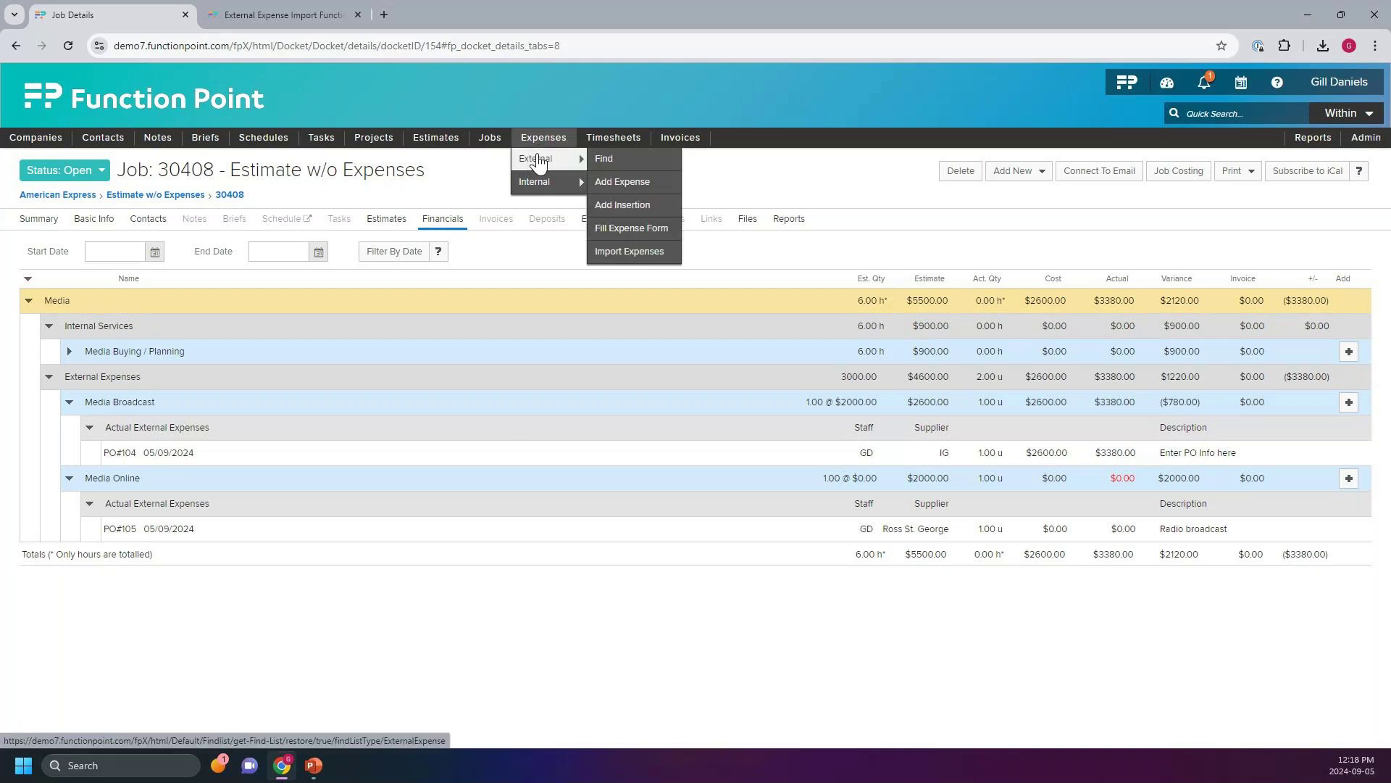
{"action": "left_click", "coordinate": [612, 161]}
{"action": "left_click", "coordinate": [758, 309]}
{"action": "type", "text": "105"}
{"action": "key", "text": "Return"}
{"action": "left_click", "coordinate": [49, 250]}
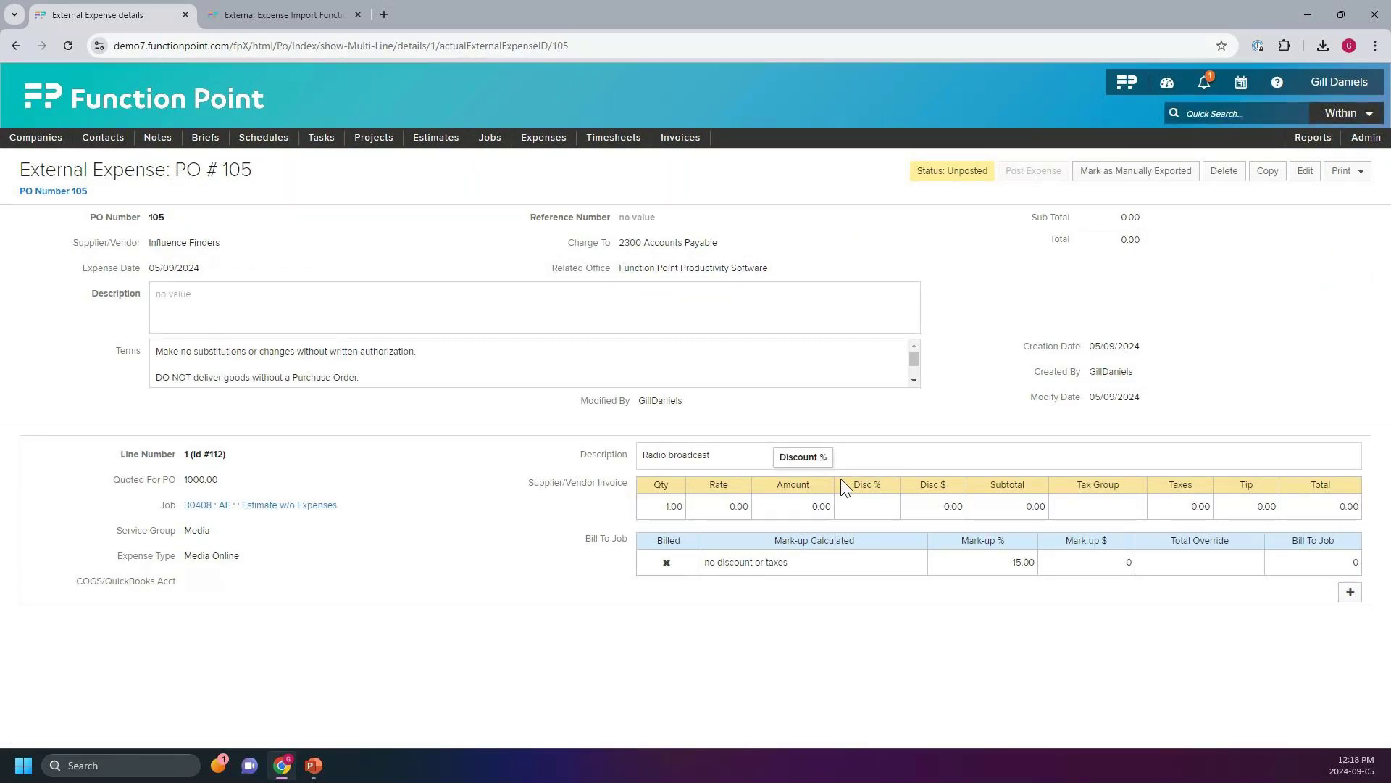
Edit the purchase order with reference number 2222 and a line 1 supplier invoice rate of 1000, and save it
{"action": "left_click", "coordinate": [1308, 176]}
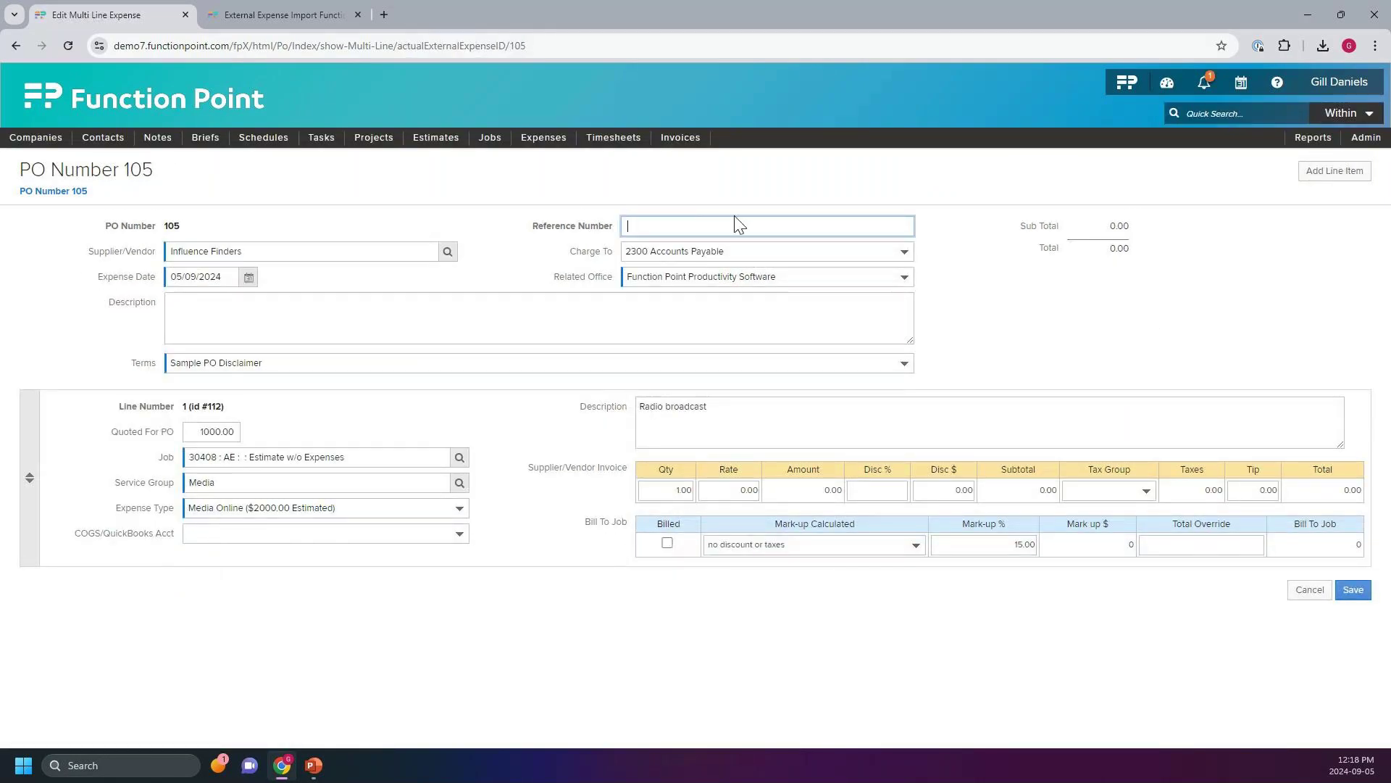
{"action": "type", "text": "2222"}
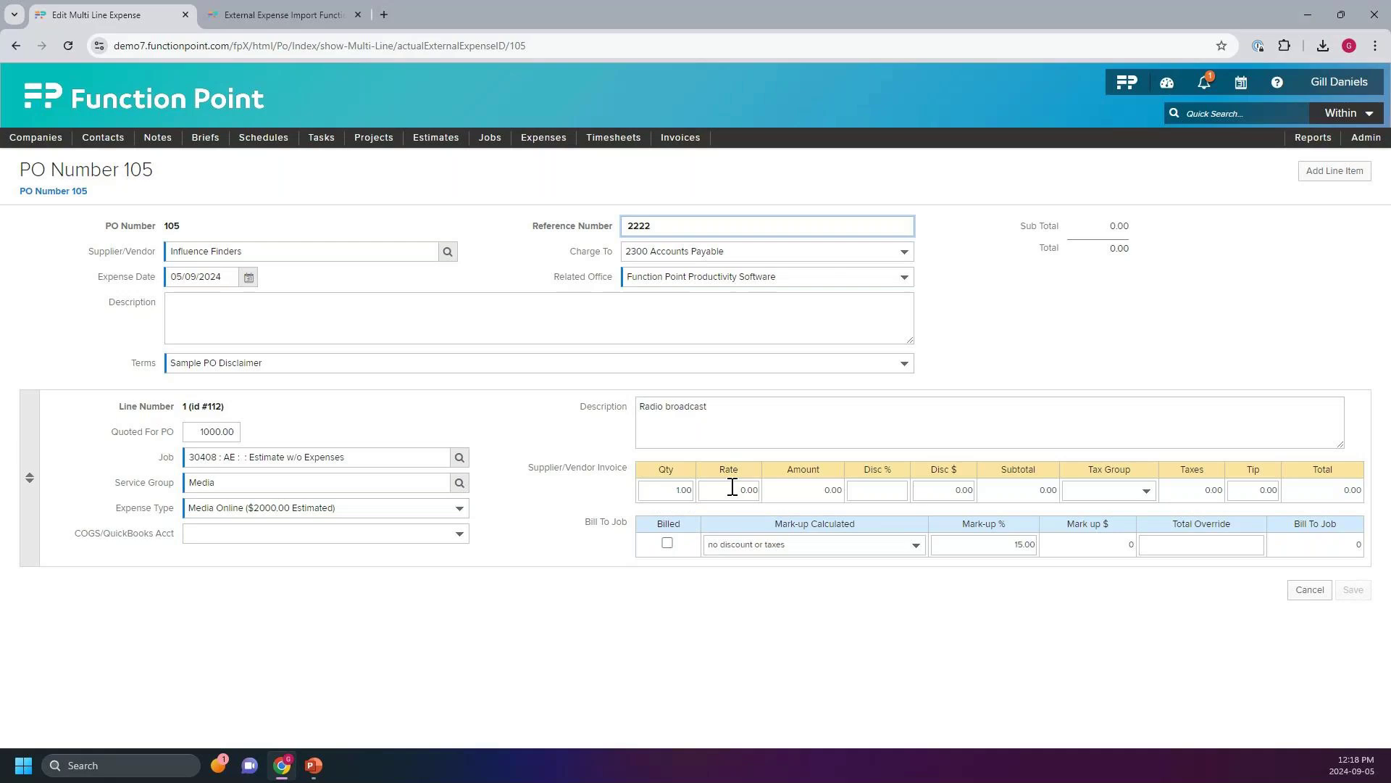
{"action": "left_click", "coordinate": [732, 487]}
{"action": "type", "text": "1000"}
{"action": "left_click", "coordinate": [859, 657]}
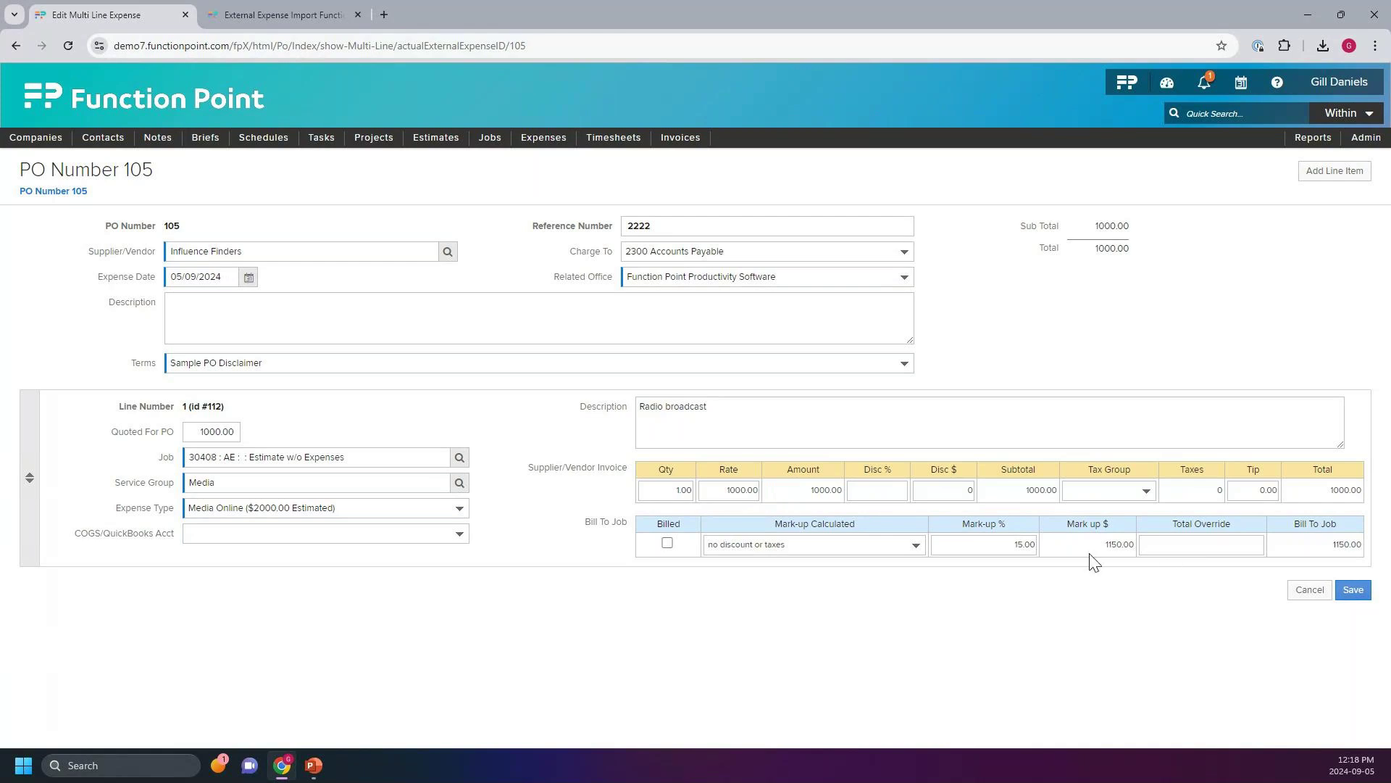
{"action": "left_click", "coordinate": [1354, 590]}
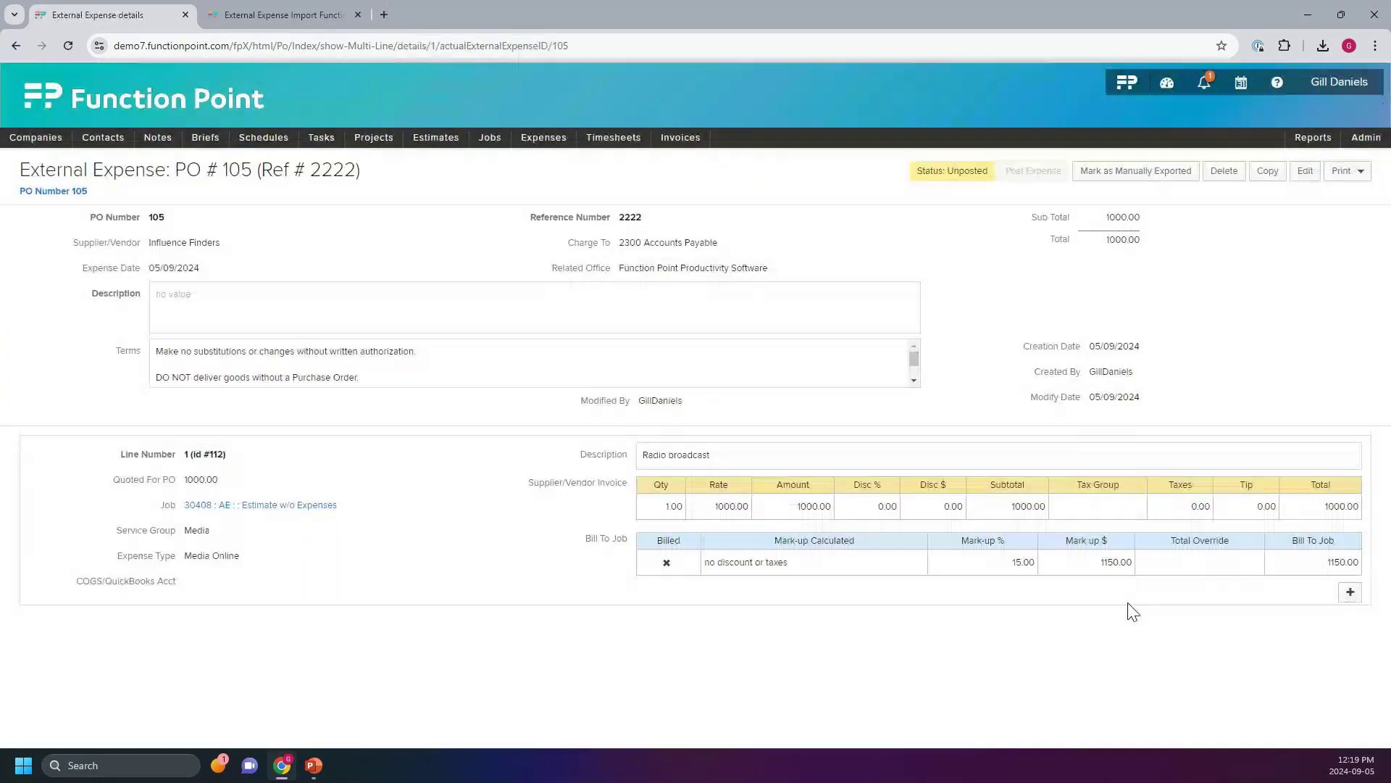
Return to the job's financials and examine the cost and actual amounts of its external expenses
{"action": "left_click", "coordinate": [308, 505]}
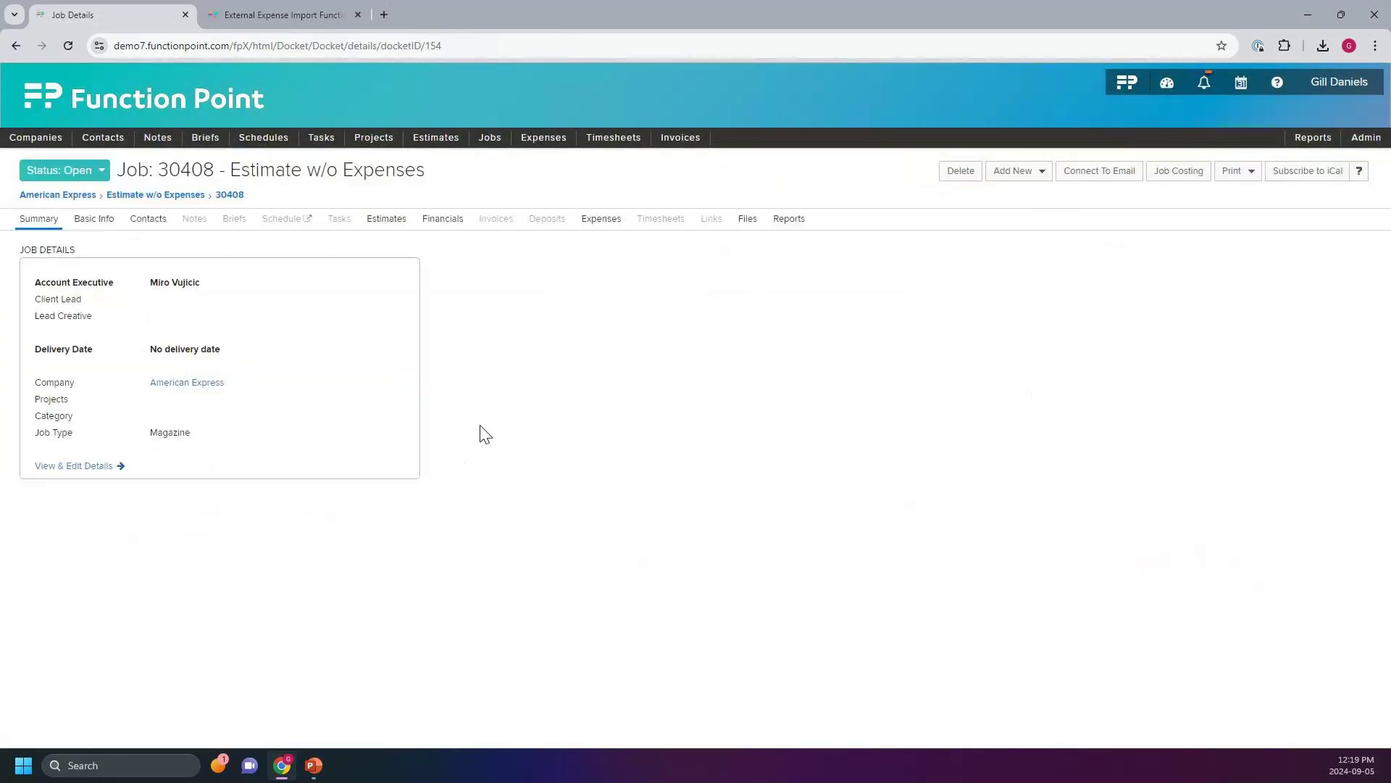
{"action": "left_click", "coordinate": [443, 218]}
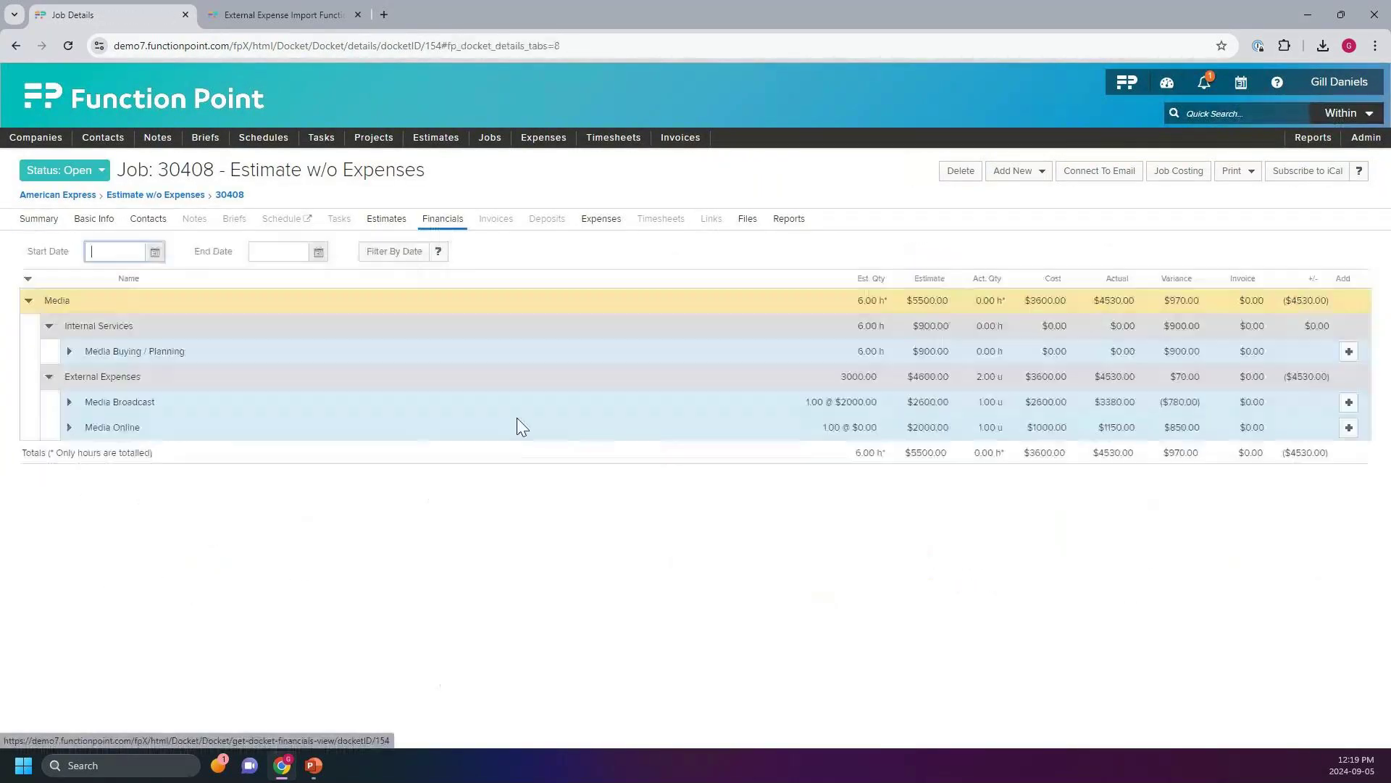
{"action": "left_click", "coordinate": [50, 377]}
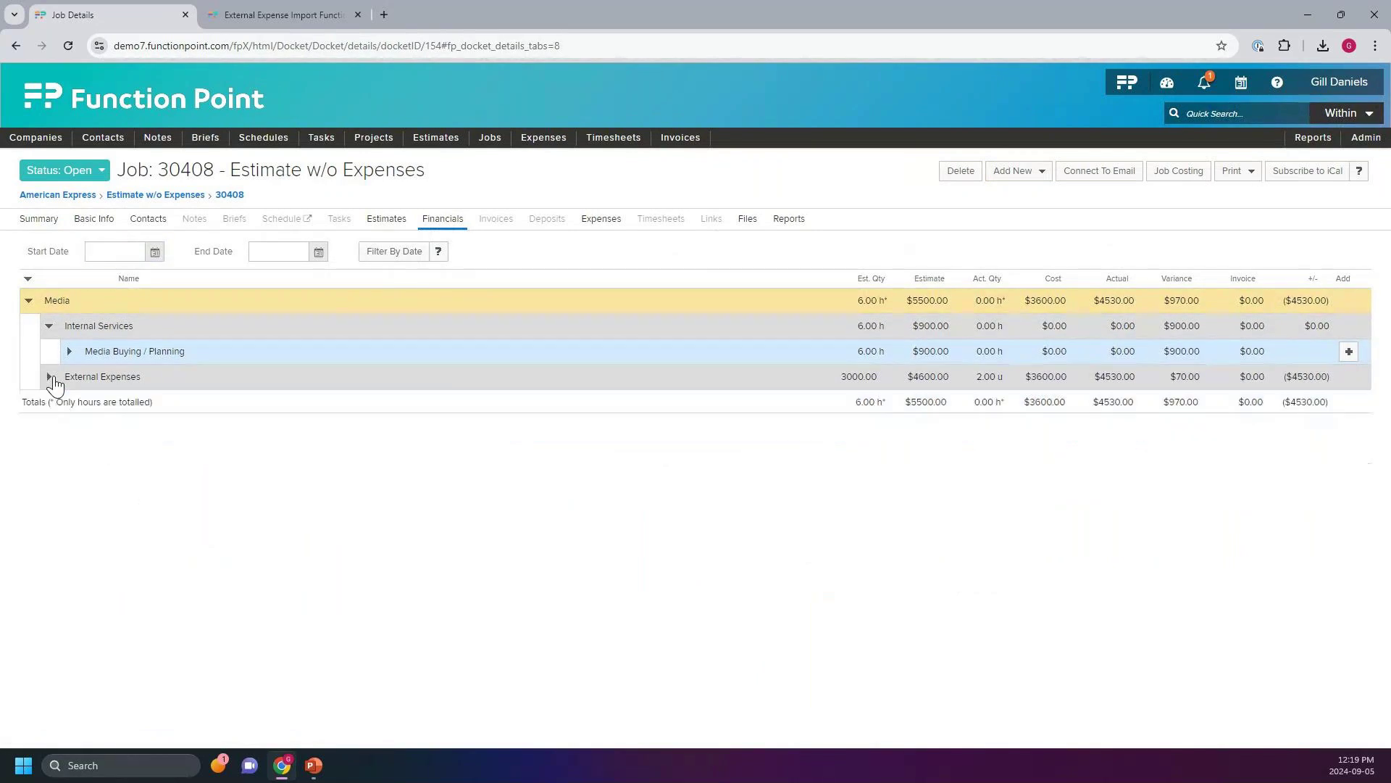
{"action": "left_click", "coordinate": [49, 377]}
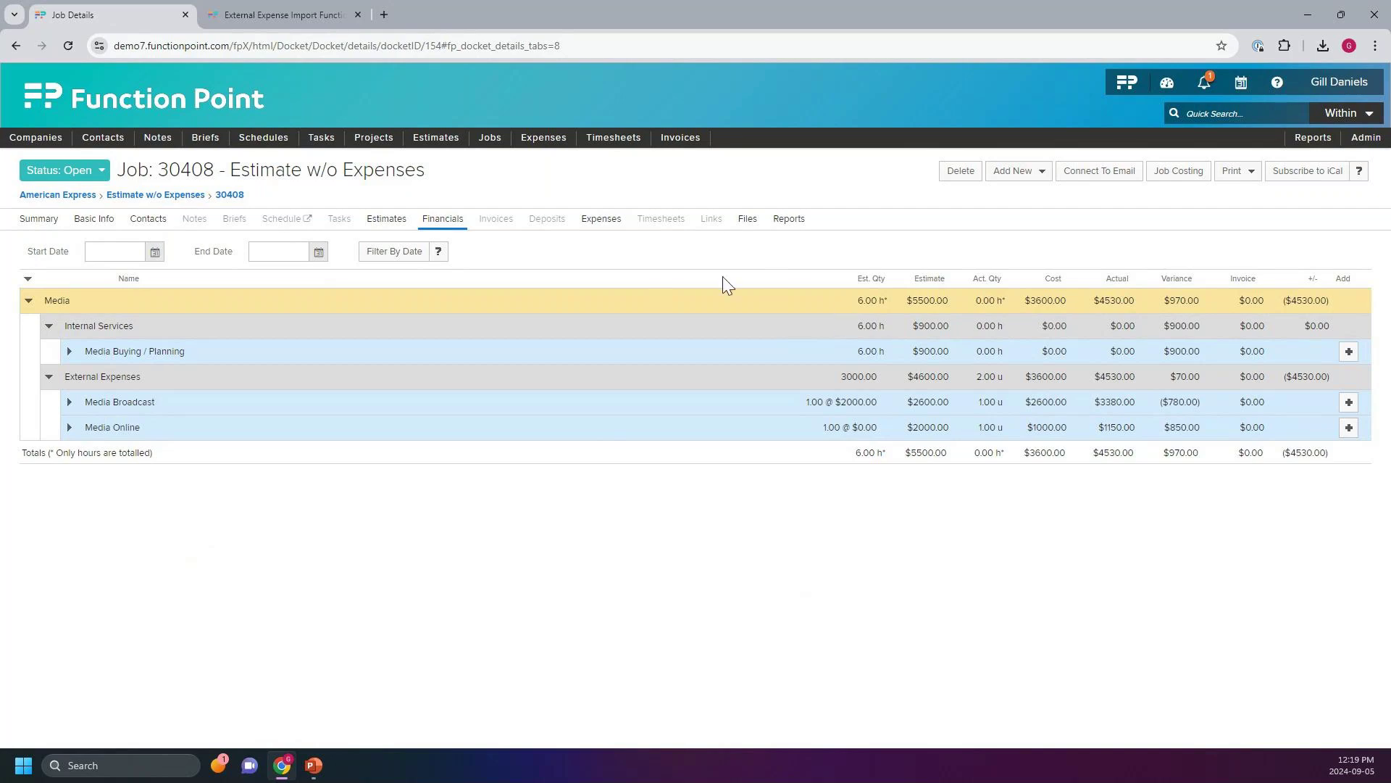
List the external expenses using the saved Expense Reconciliation filter and examine their billed, invoiced and status details
{"action": "mouse_move", "coordinate": [540, 145]}
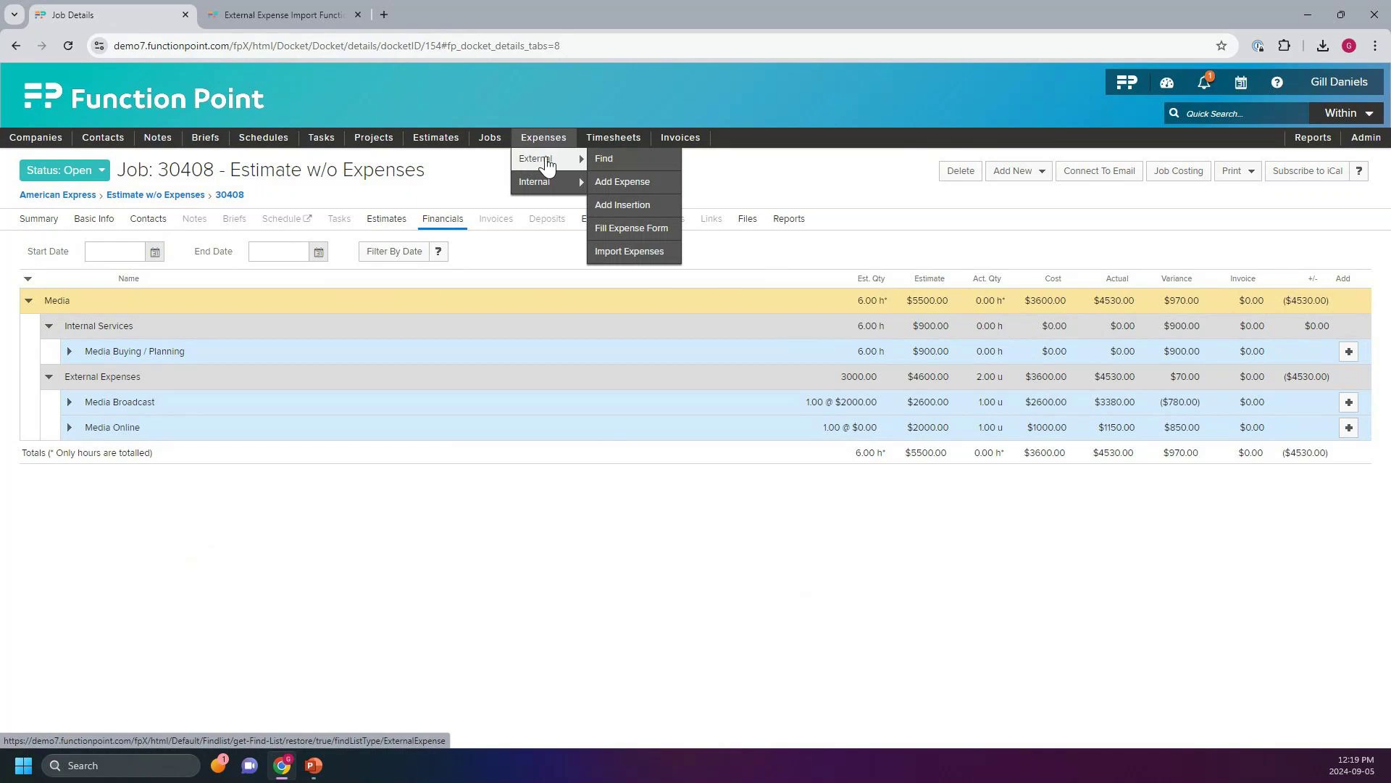
{"action": "left_click", "coordinate": [629, 161]}
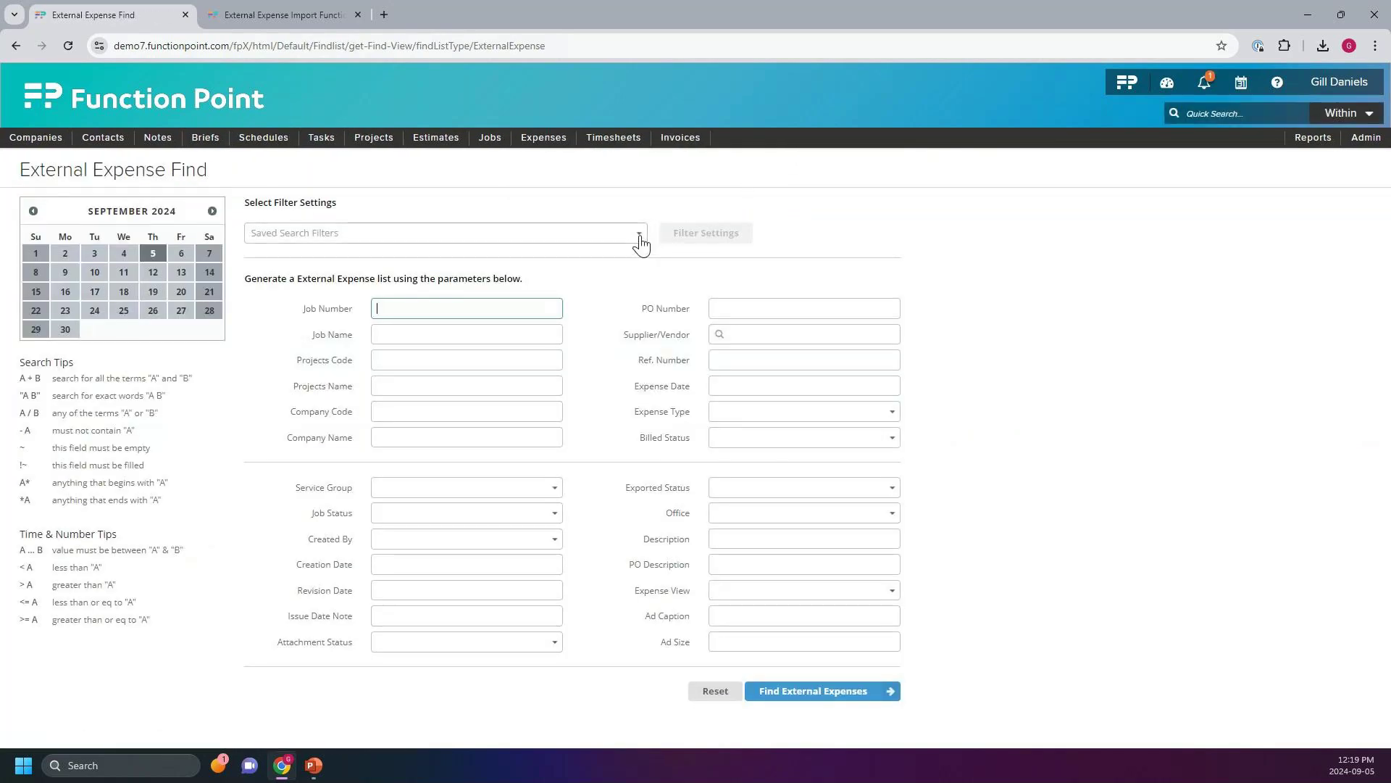
{"action": "left_click", "coordinate": [639, 235]}
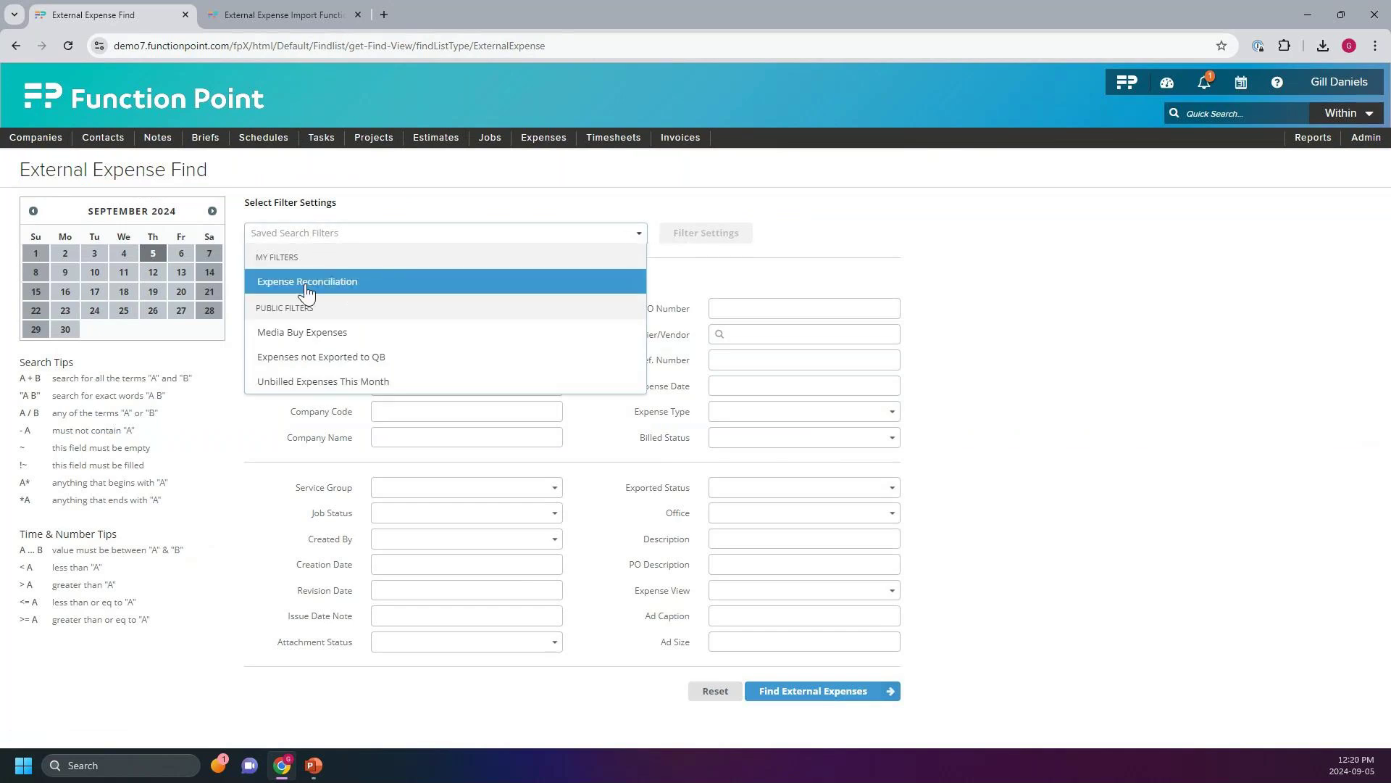
{"action": "left_click", "coordinate": [290, 288]}
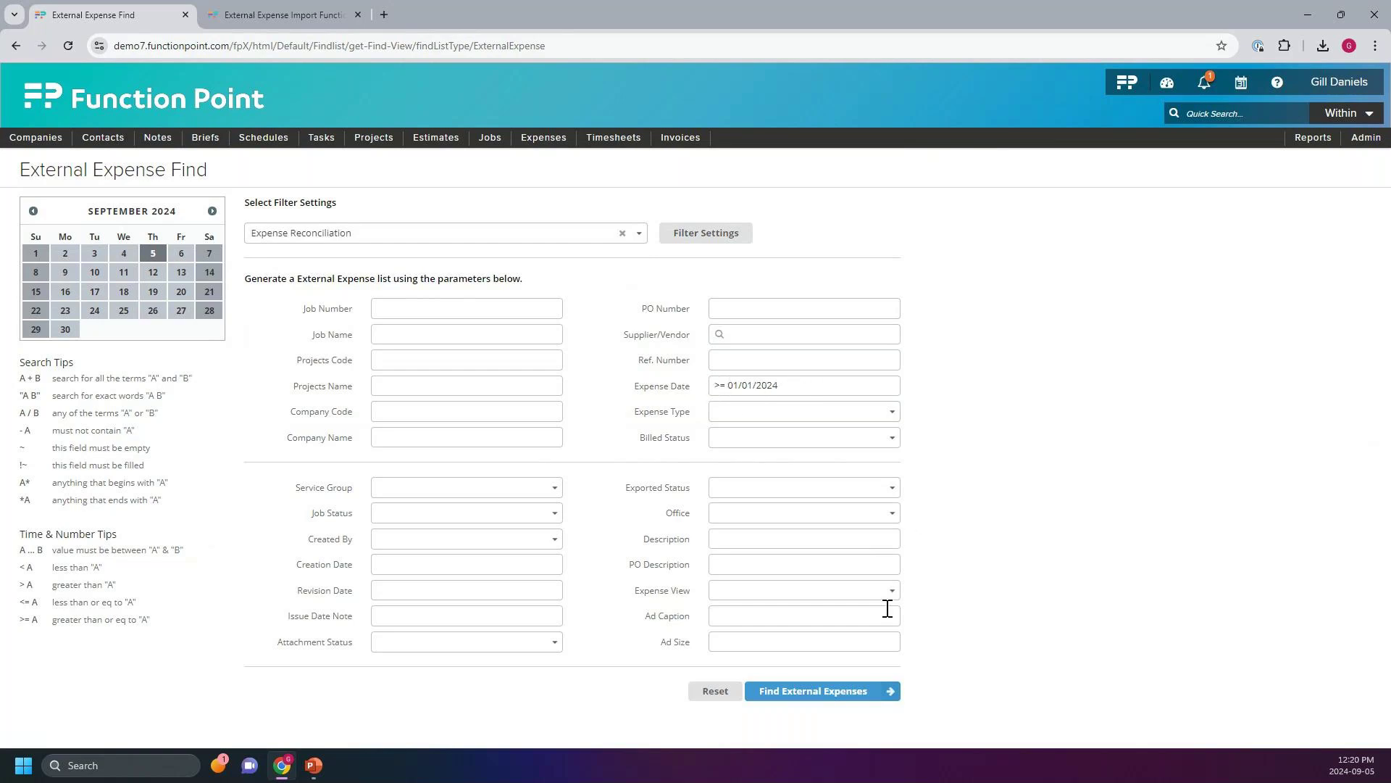
{"action": "left_click", "coordinate": [829, 697]}
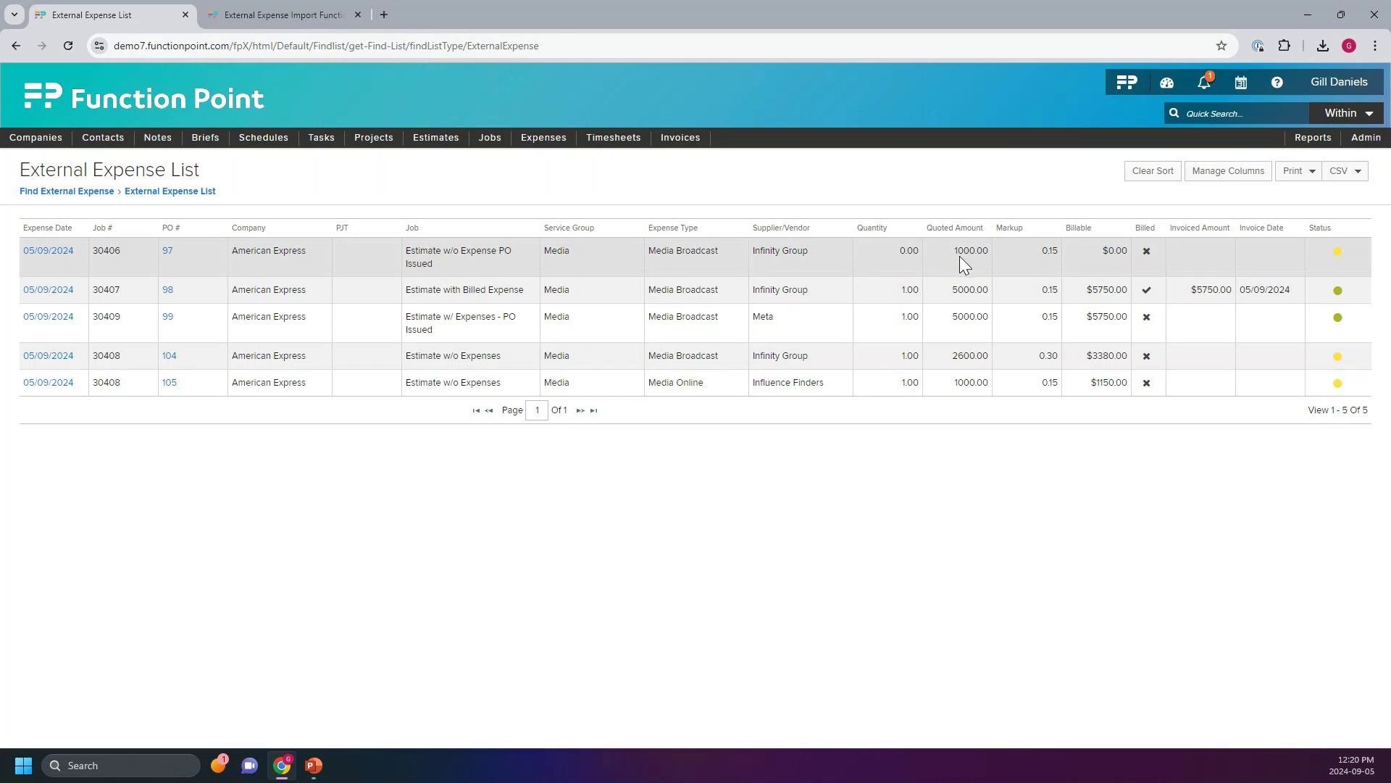
{"action": "mouse_move", "coordinate": [1337, 251]}
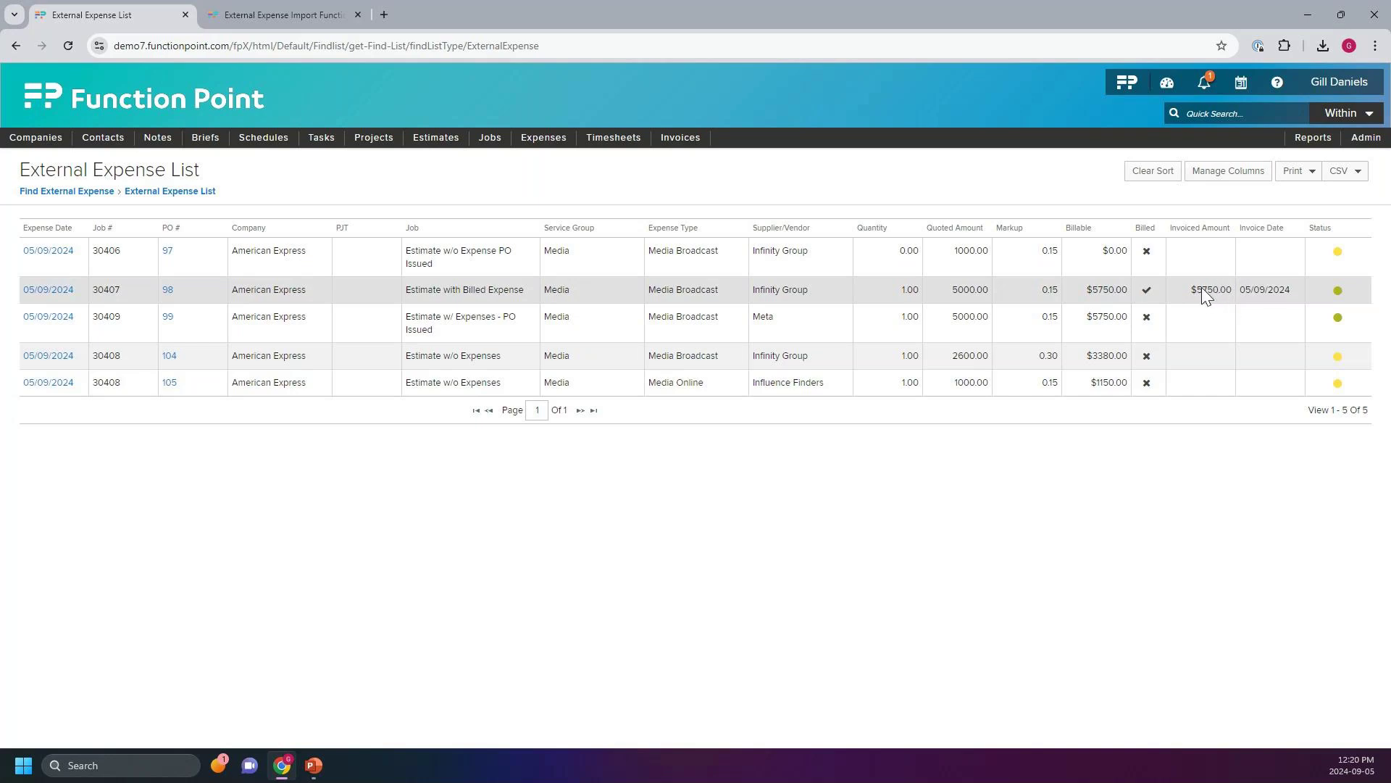
View purchase order 99 from the external expense list, return to the list and open purchase order 98
{"action": "mouse_move", "coordinate": [1343, 292]}
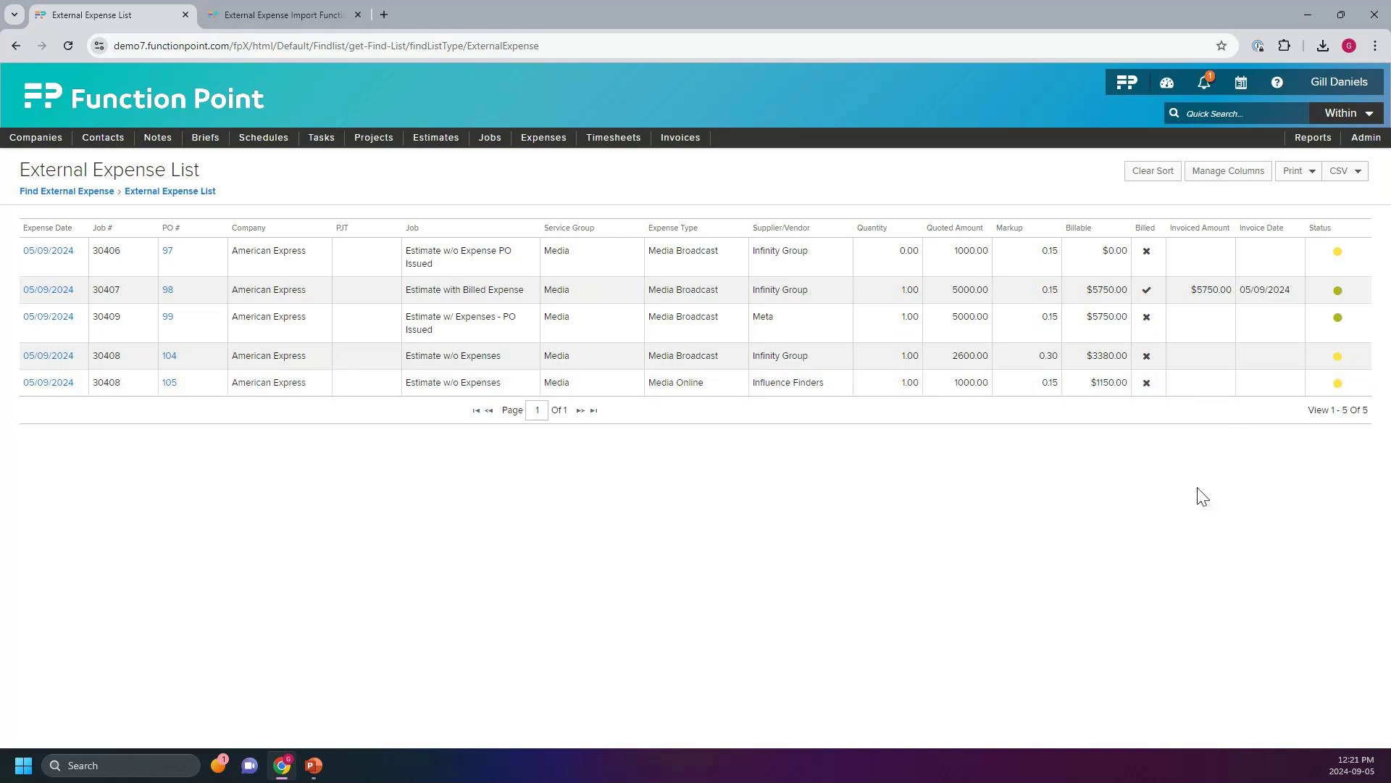
{"action": "left_click", "coordinate": [168, 319]}
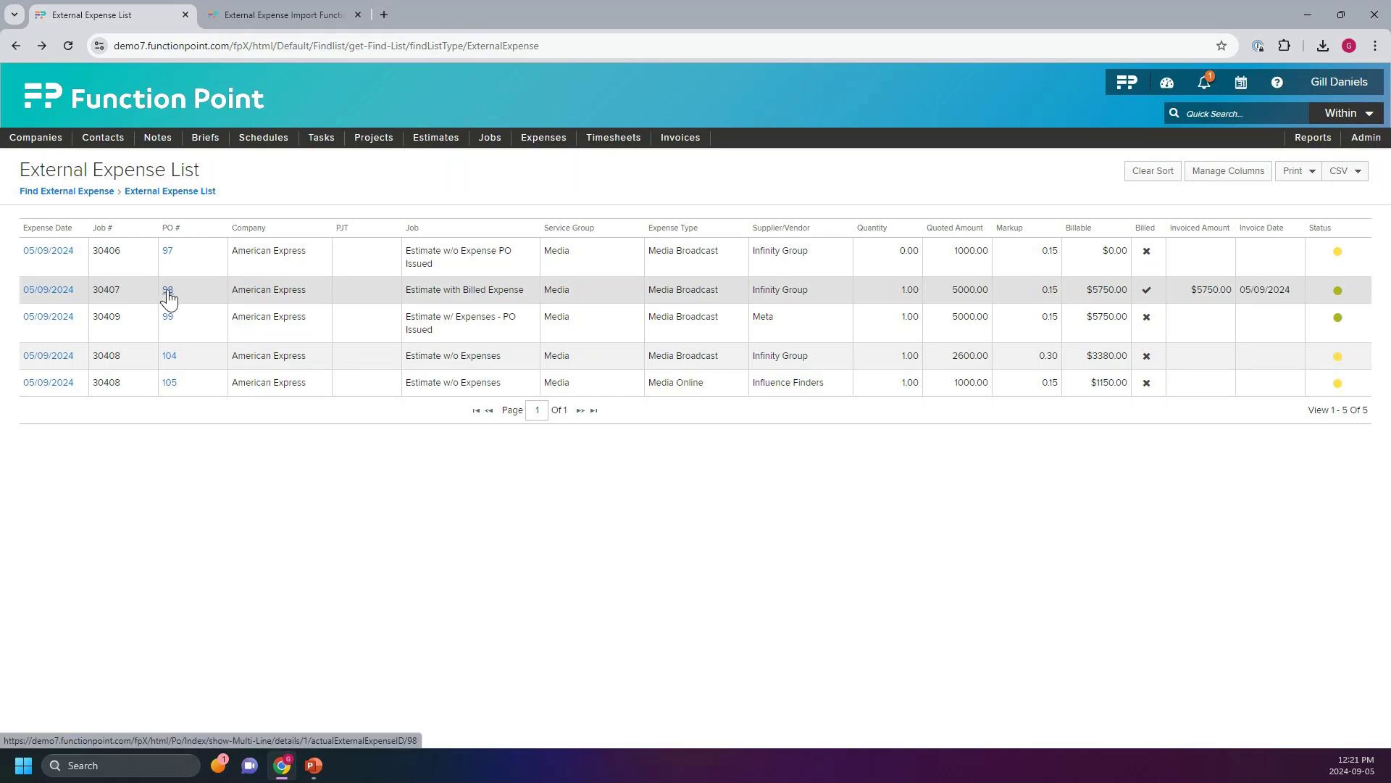
{"action": "left_click", "coordinate": [168, 290]}
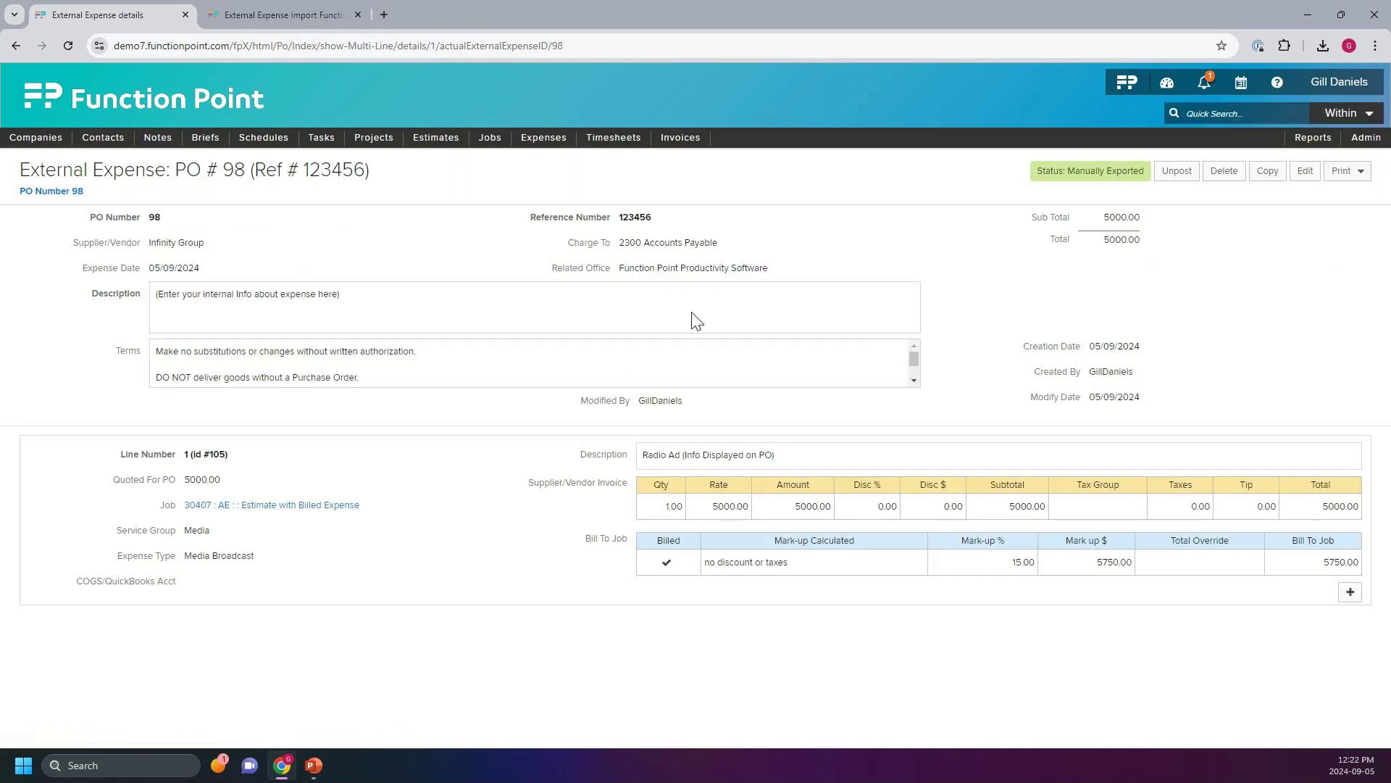
Attach the file SAMPLE INVOICE to line 1 of the purchase order with the description "Inv 123456"
{"action": "left_click", "coordinate": [1350, 592]}
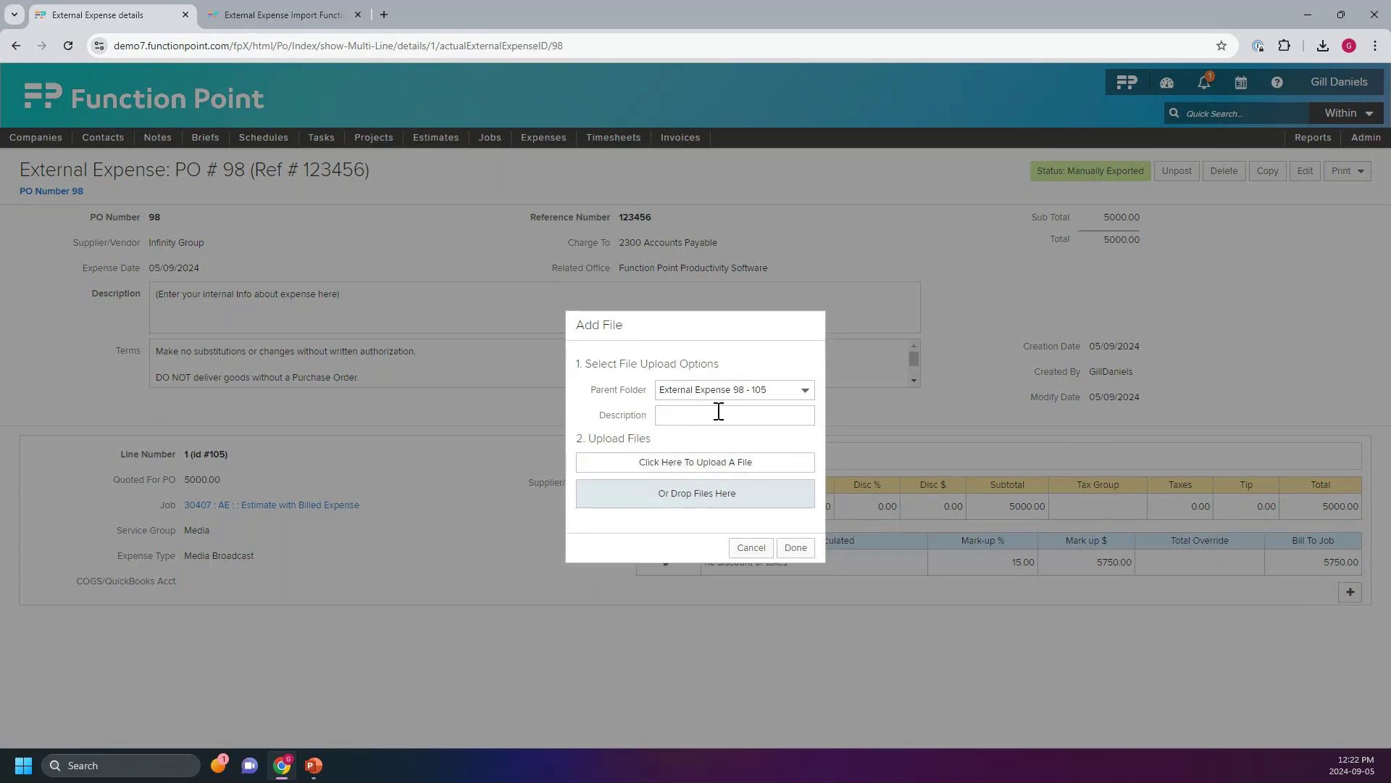
{"action": "left_click", "coordinate": [678, 418]}
{"action": "type", "text": "Inv 123456"}
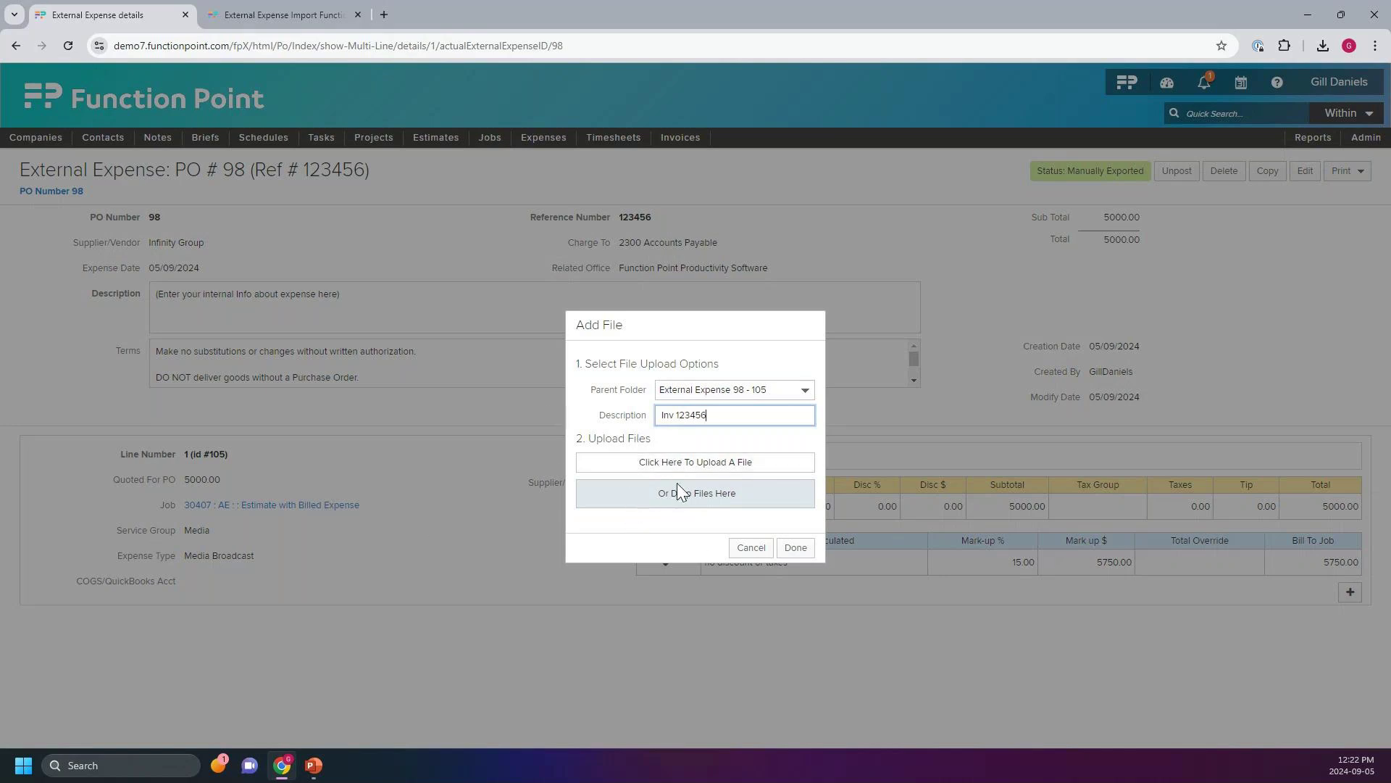
{"action": "left_click", "coordinate": [693, 461]}
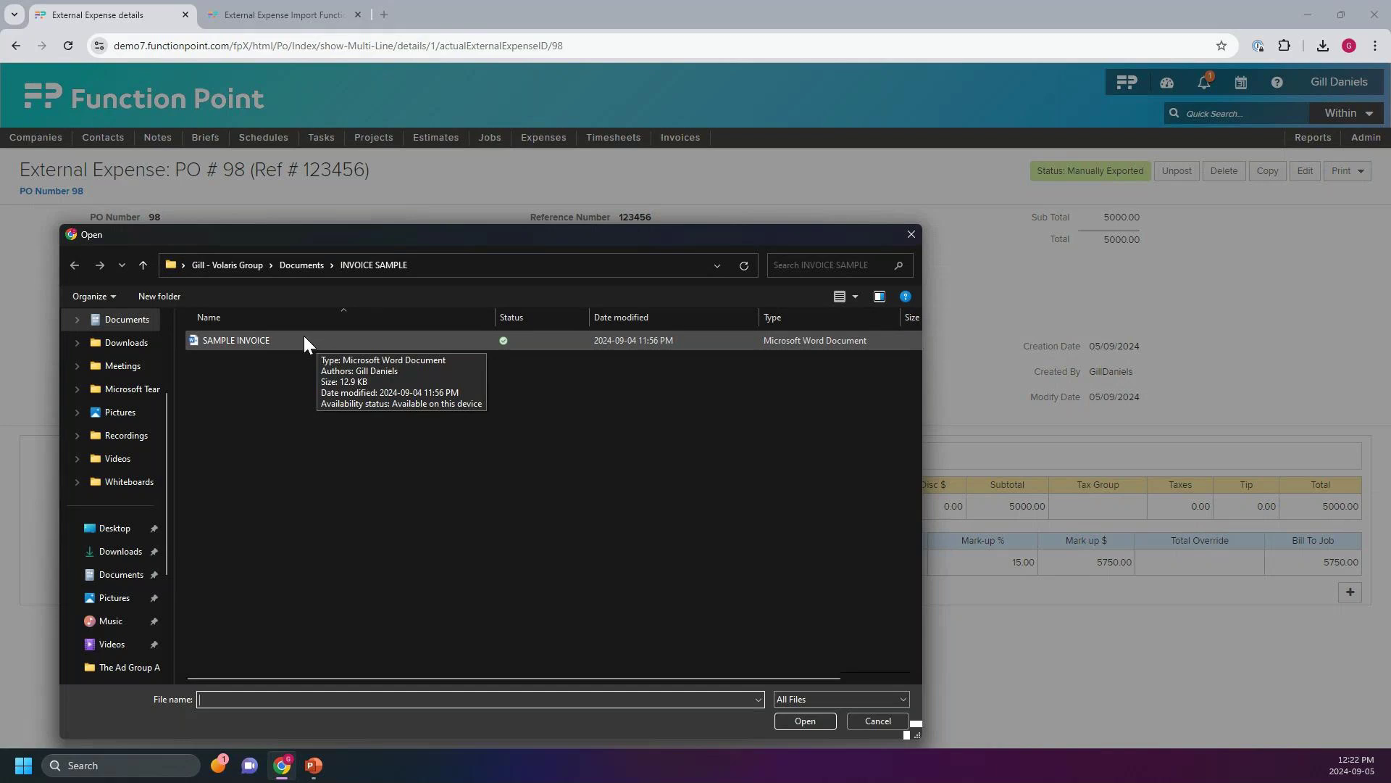
{"action": "left_click", "coordinate": [252, 338]}
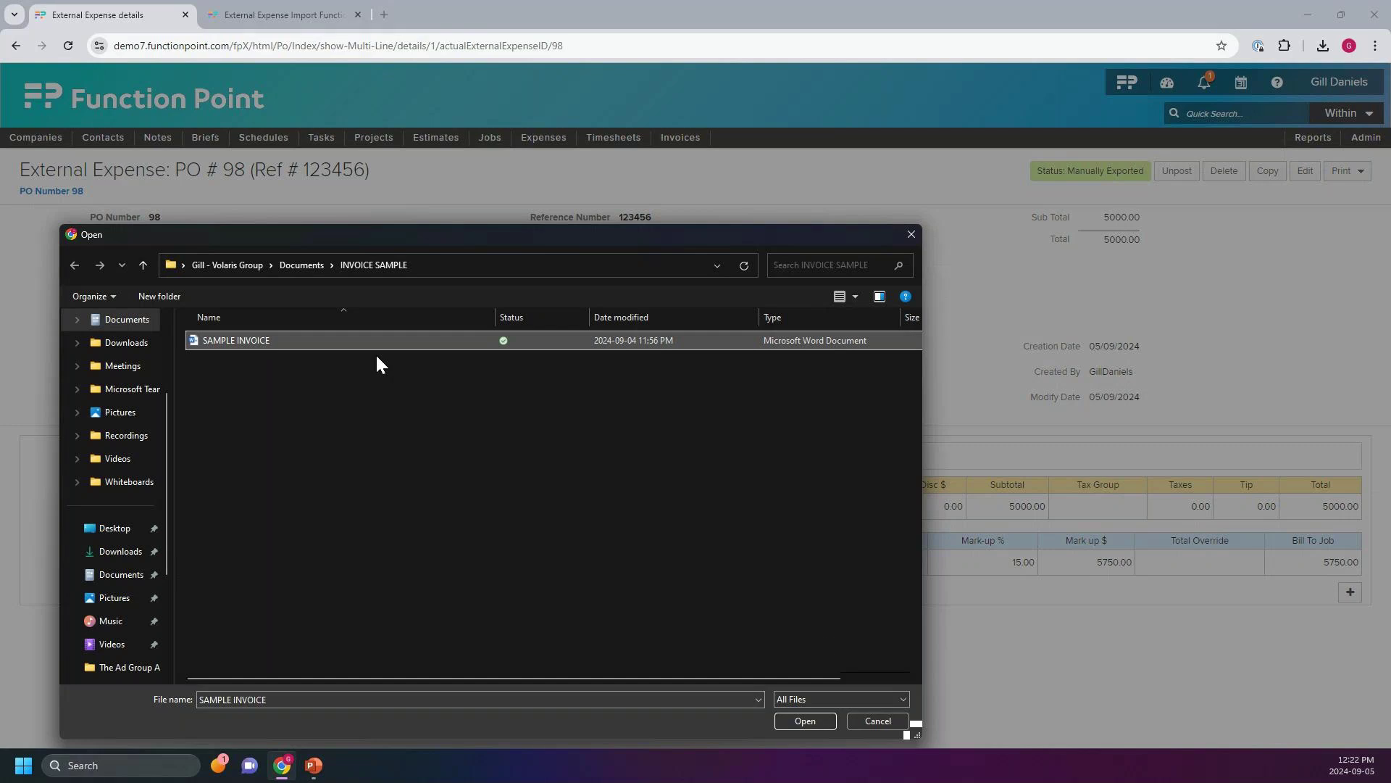
{"action": "left_click", "coordinate": [805, 721]}
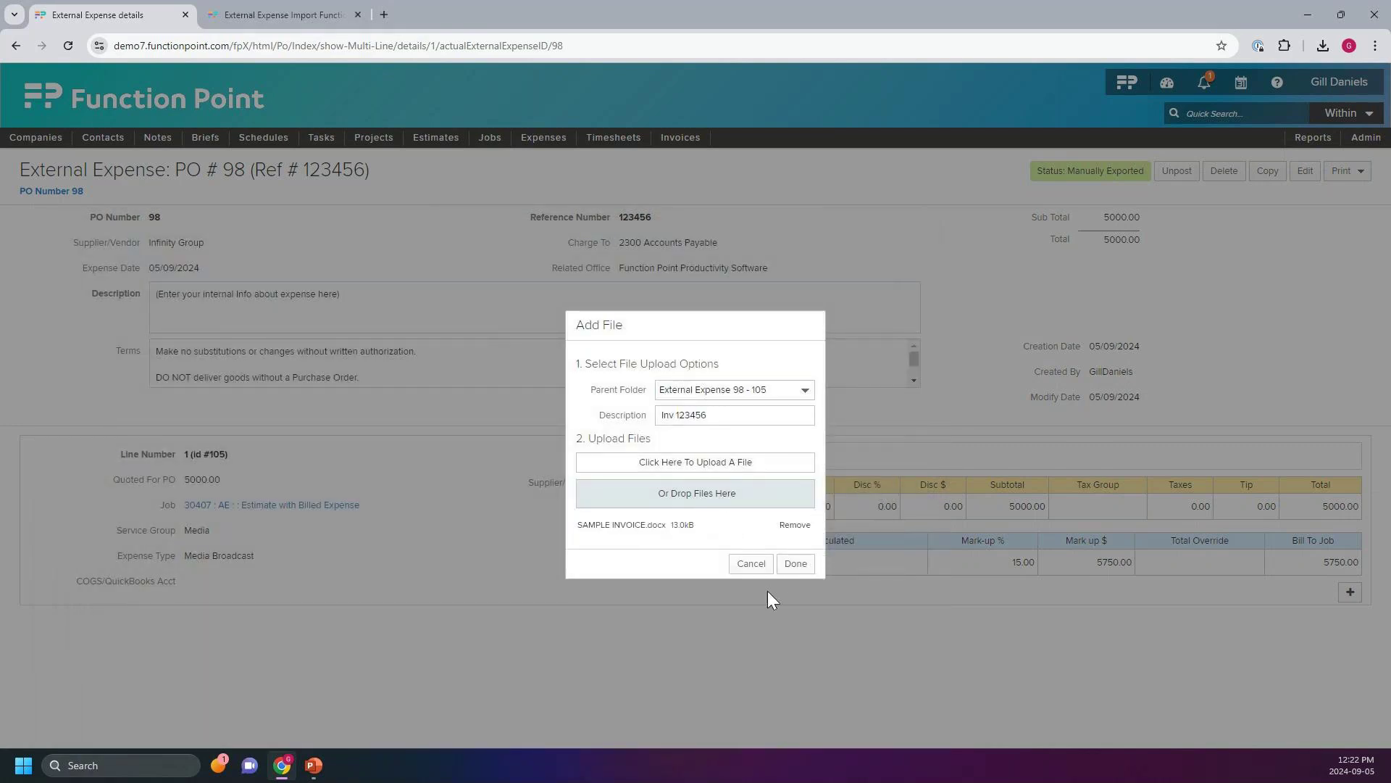
{"action": "left_click", "coordinate": [794, 564]}
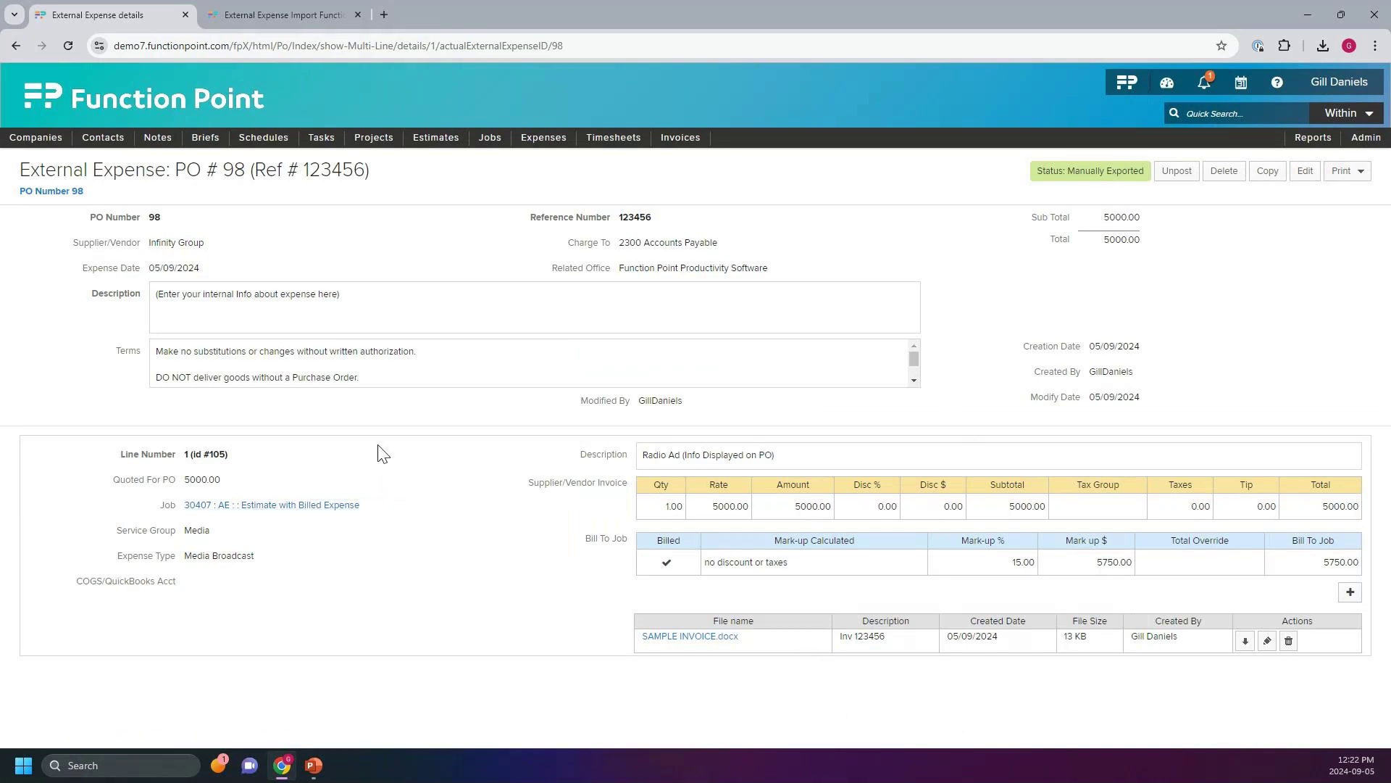
Open the files of job 30407 and expand its folders down to External Expense 98 - 105
{"action": "left_click", "coordinate": [281, 511]}
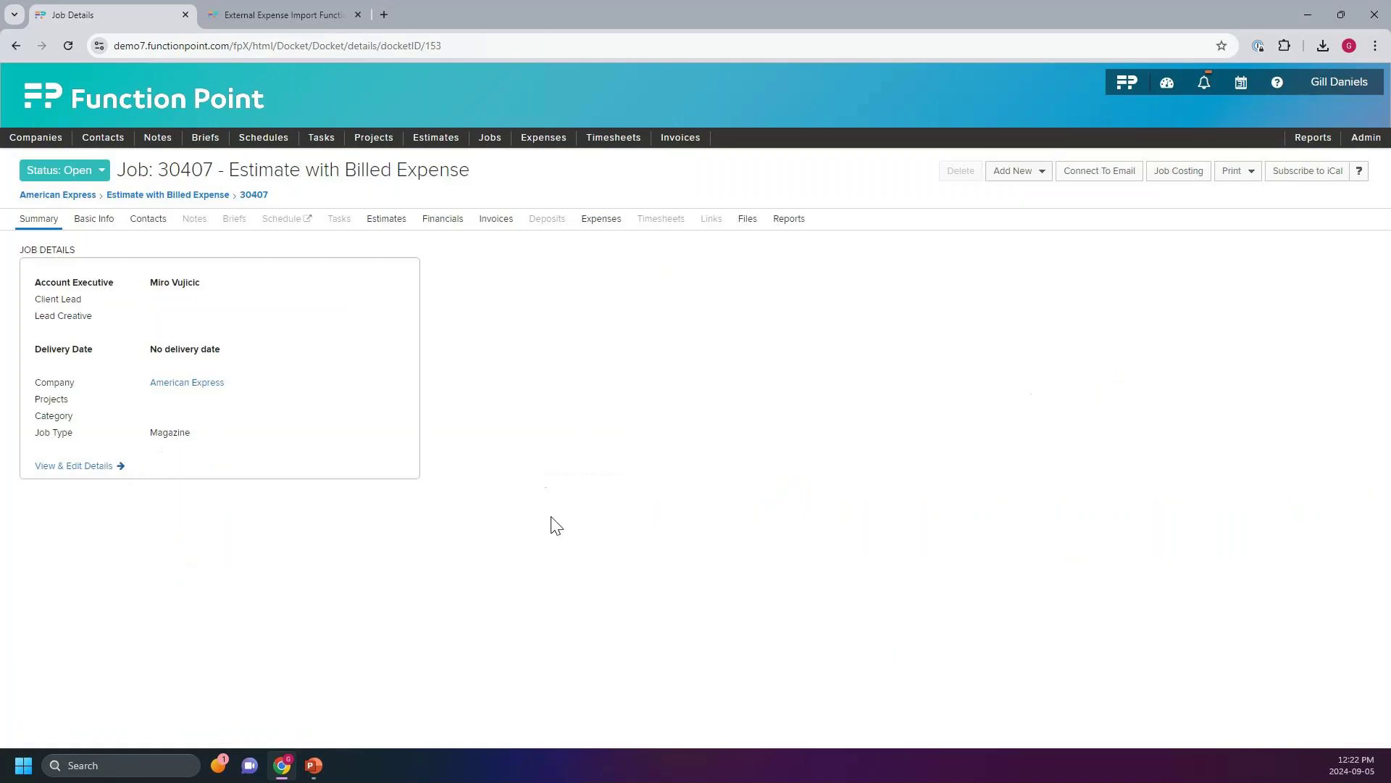
{"action": "left_click", "coordinate": [747, 219]}
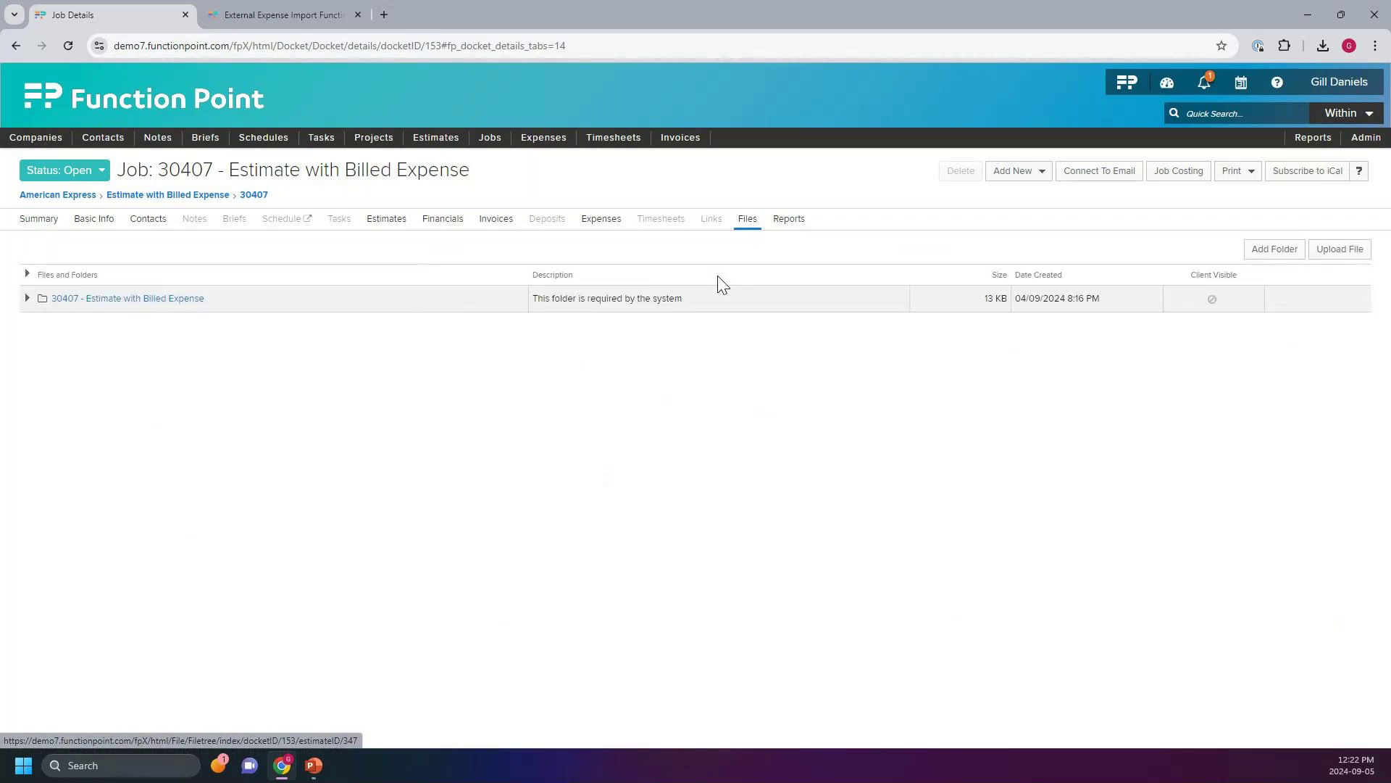
{"action": "left_click", "coordinate": [145, 300]}
{"action": "left_click", "coordinate": [105, 327]}
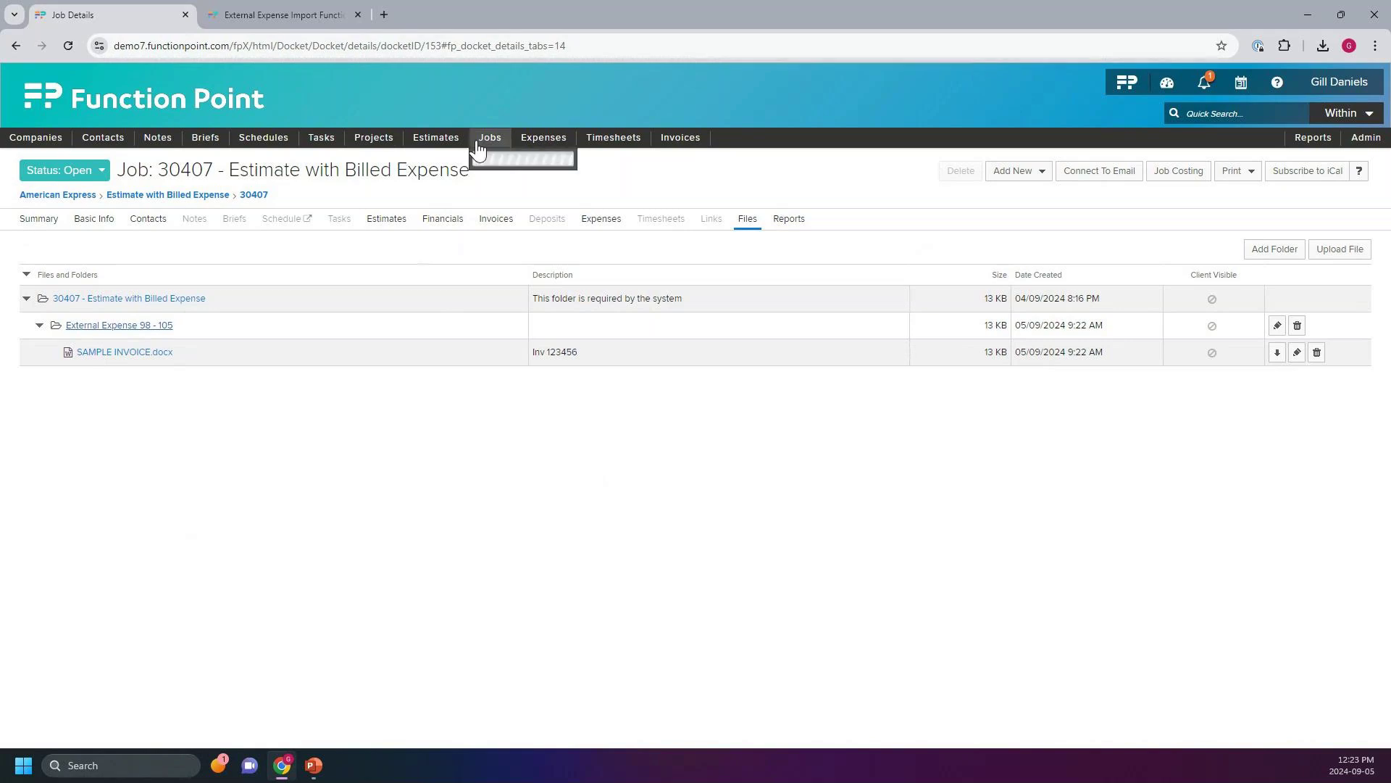
Load the saved Expense Reconciliation filter for external expenses, save its filter settings and list the matching expenses
{"action": "mouse_move", "coordinate": [543, 137]}
{"action": "mouse_move", "coordinate": [545, 164]}
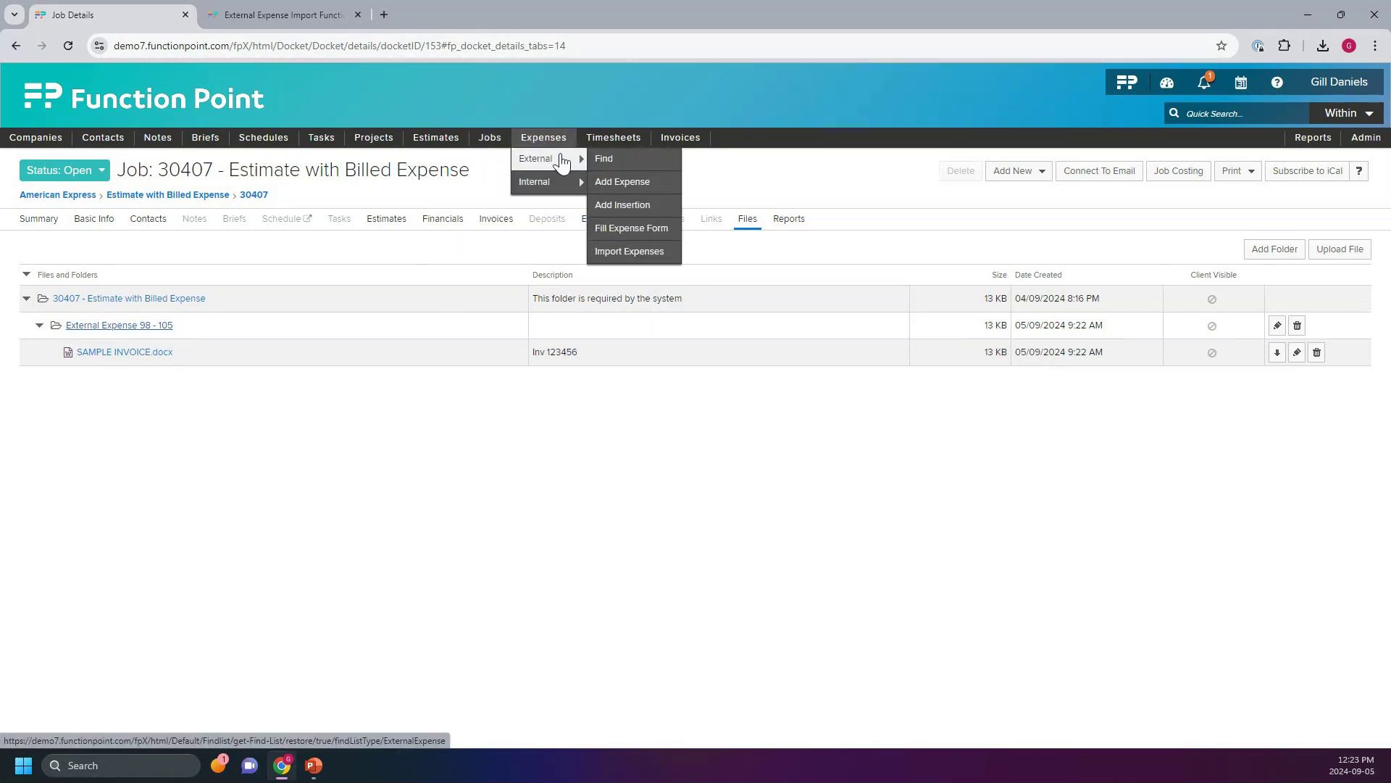
{"action": "left_click", "coordinate": [602, 159]}
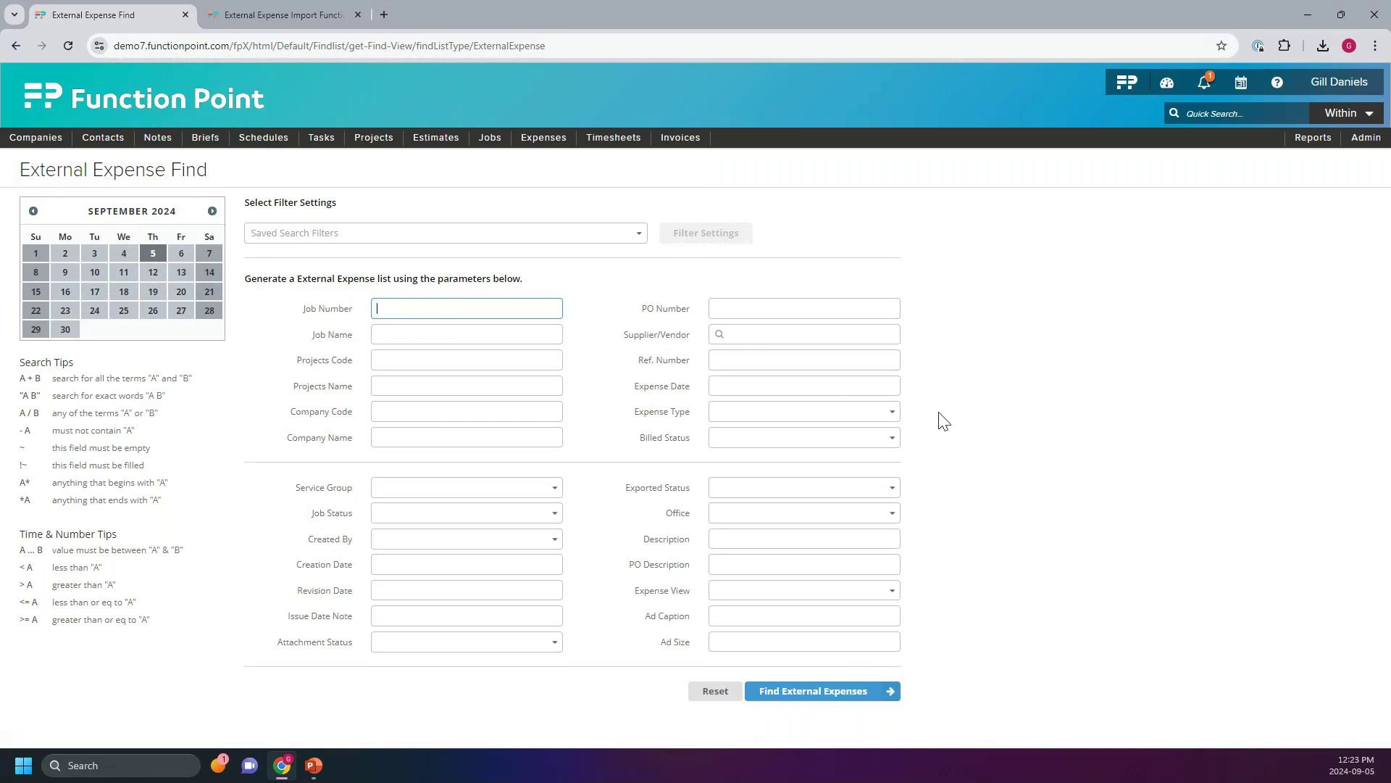
{"action": "left_click", "coordinate": [642, 237]}
{"action": "left_click", "coordinate": [641, 238]}
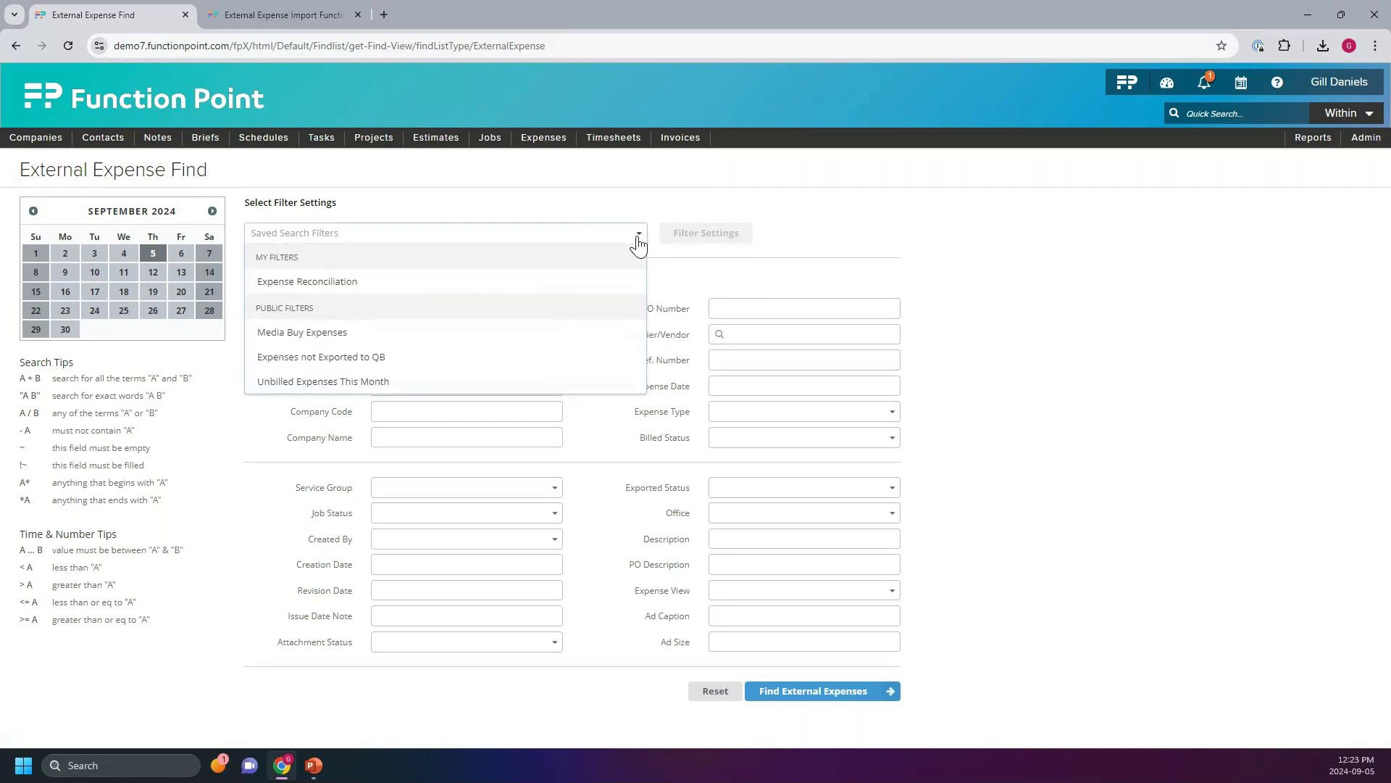
{"action": "left_click", "coordinate": [399, 282]}
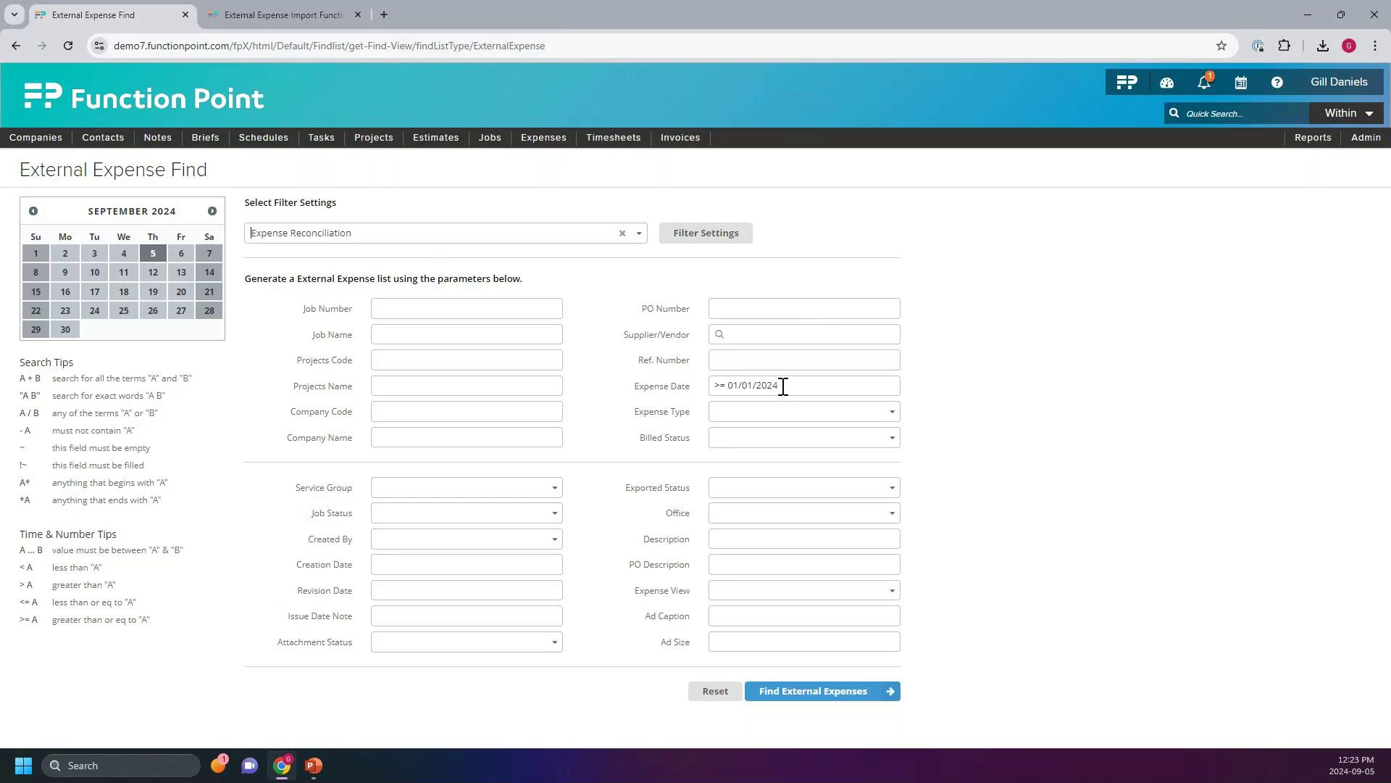
{"action": "left_click", "coordinate": [716, 237]}
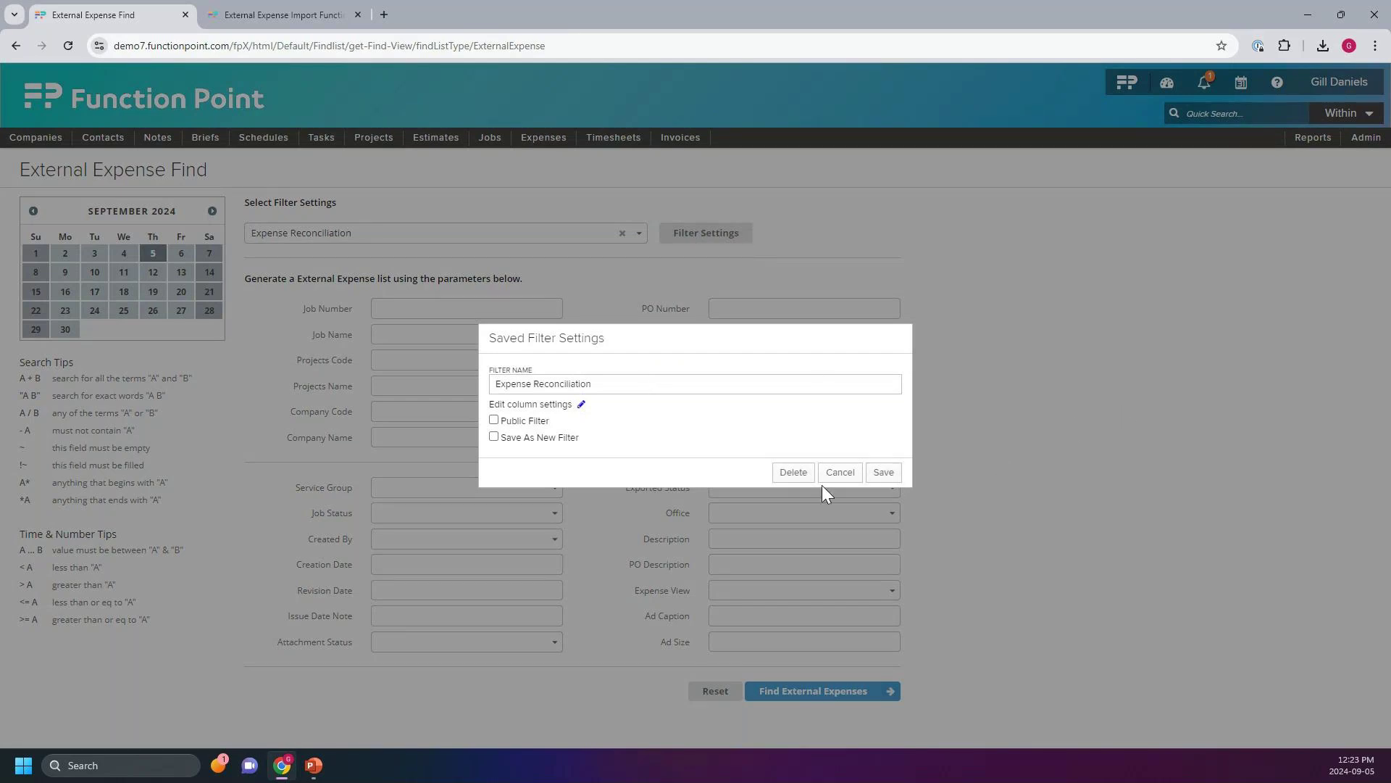
{"action": "left_click", "coordinate": [884, 472]}
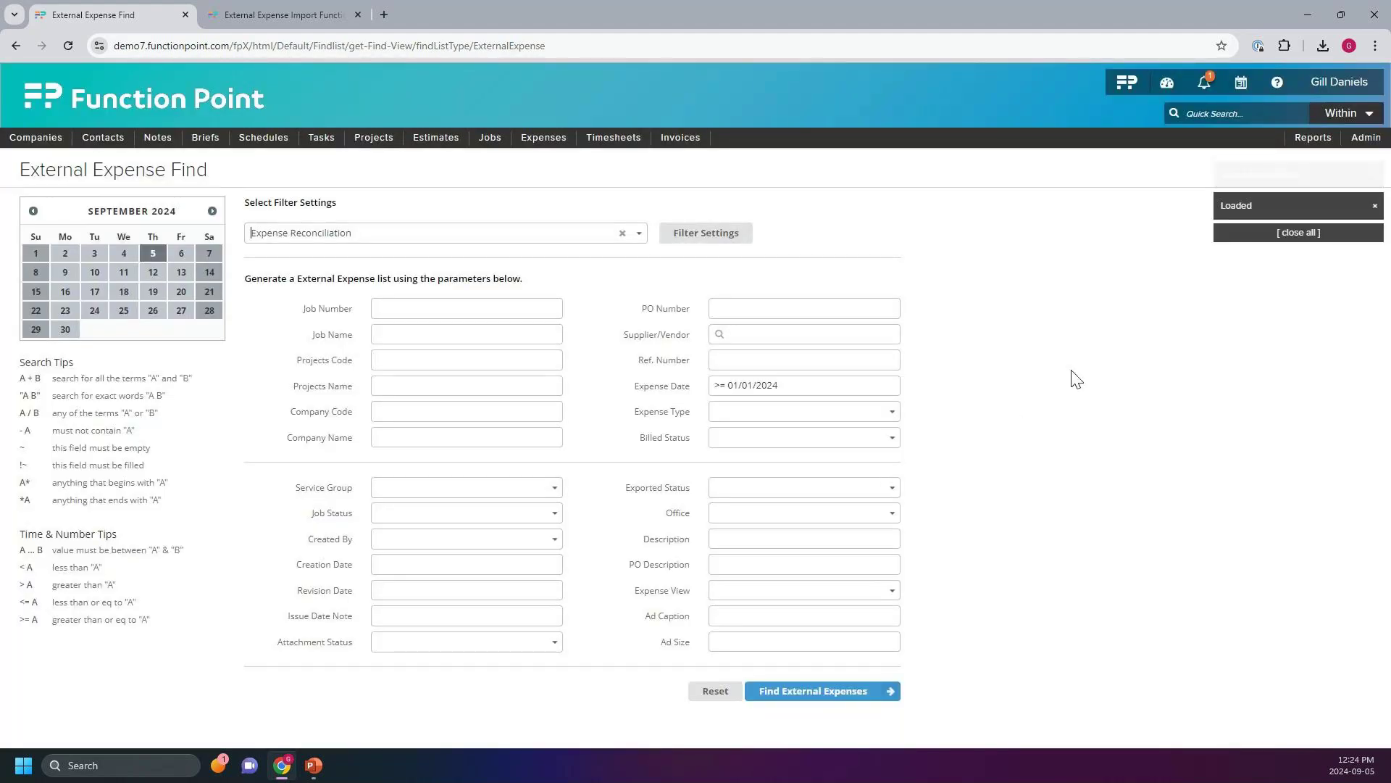
{"action": "left_click", "coordinate": [820, 692]}
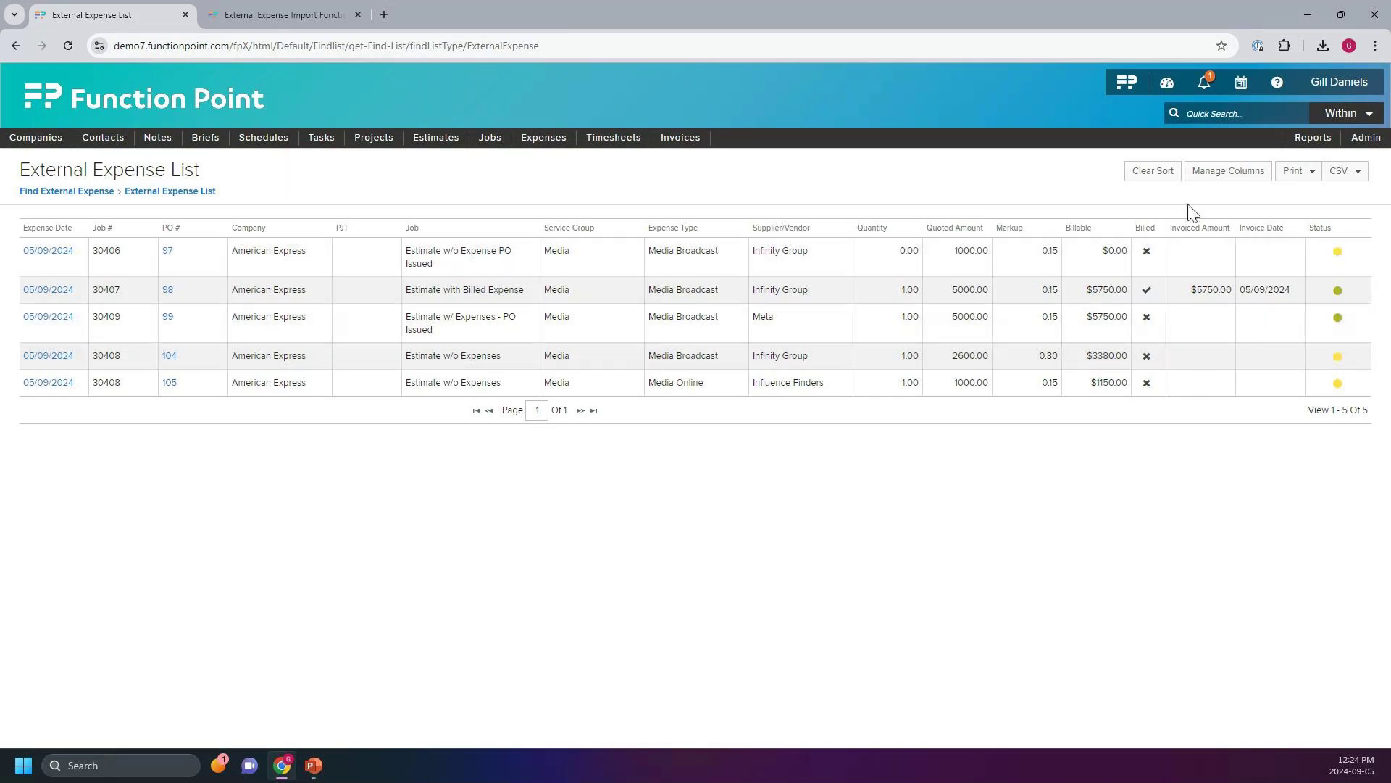
Rearrange the expense list so the Quantity column follows Quoted Amount, and save the columns
{"action": "left_click", "coordinate": [1238, 174]}
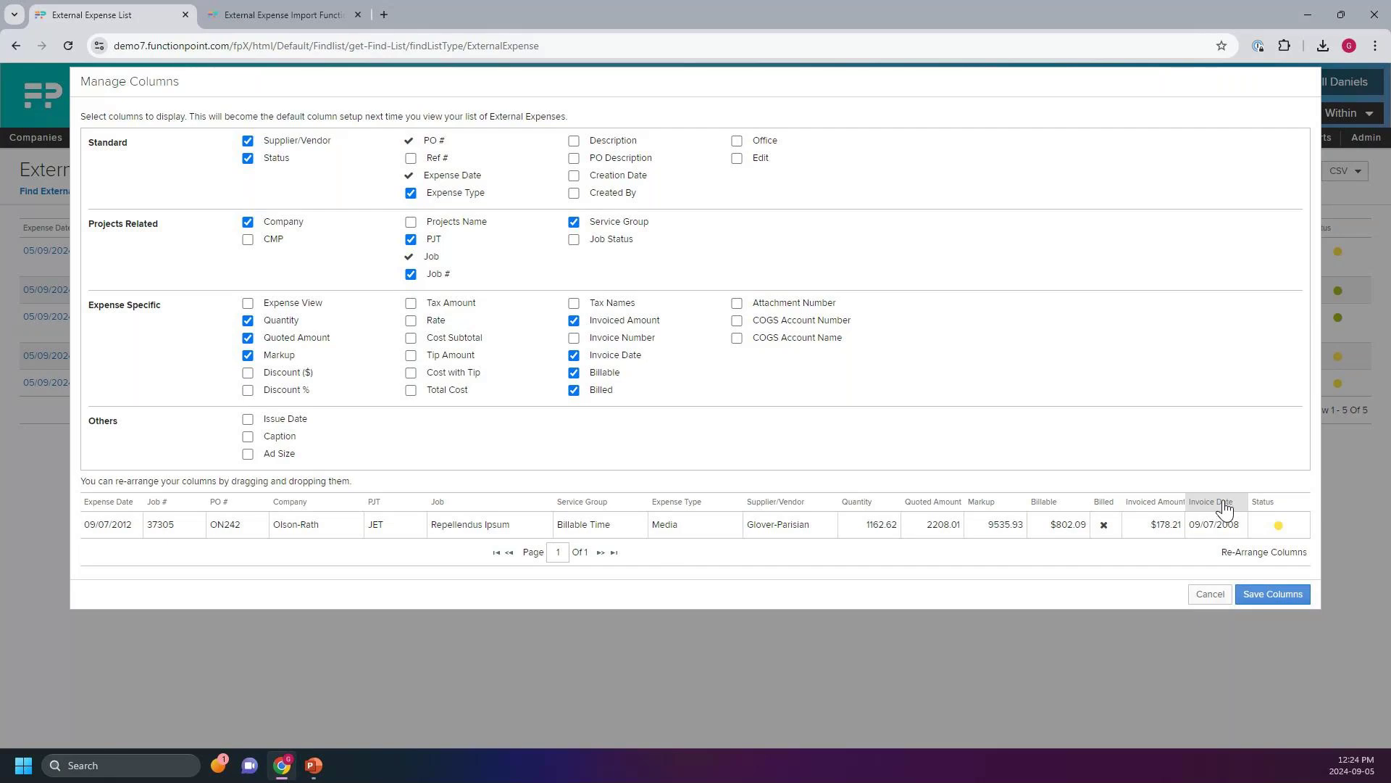
{"action": "mouse_move", "coordinate": [1224, 509]}
{"action": "left_mouse_down"}
{"action": "mouse_move", "coordinate": [1155, 517]}
{"action": "mouse_move", "coordinate": [1225, 511]}
{"action": "left_mouse_up"}
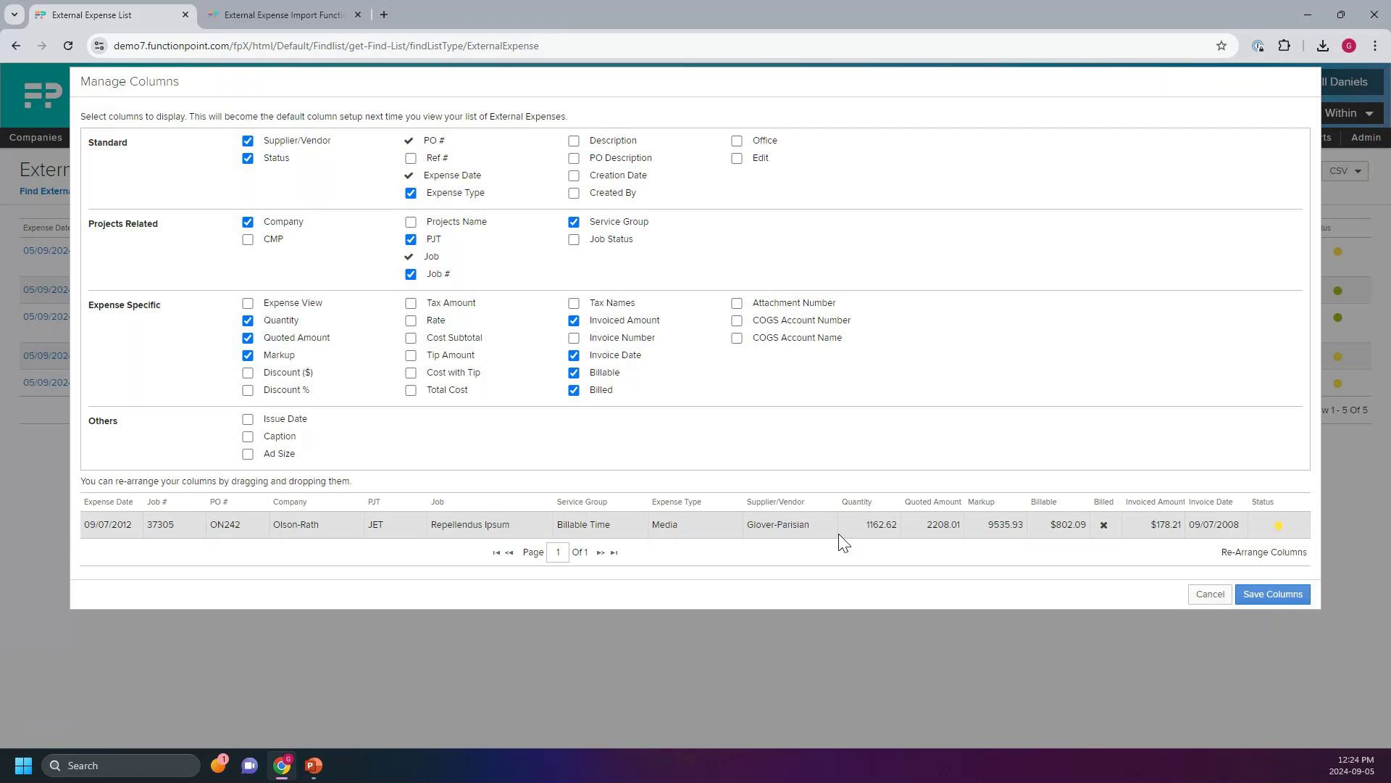
{"action": "left_click_drag", "start_coordinate": [865, 513], "coordinate": [940, 507]}
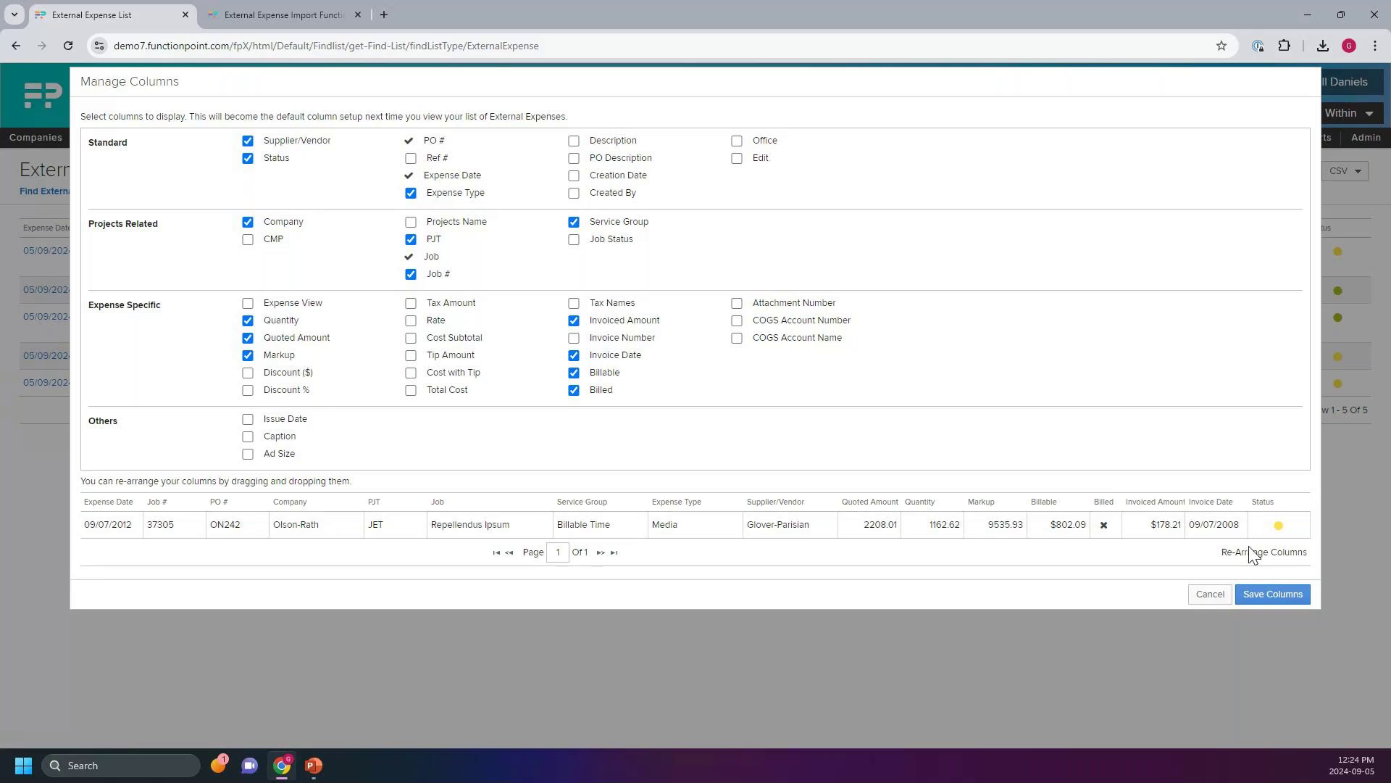
{"action": "left_click", "coordinate": [1277, 594]}
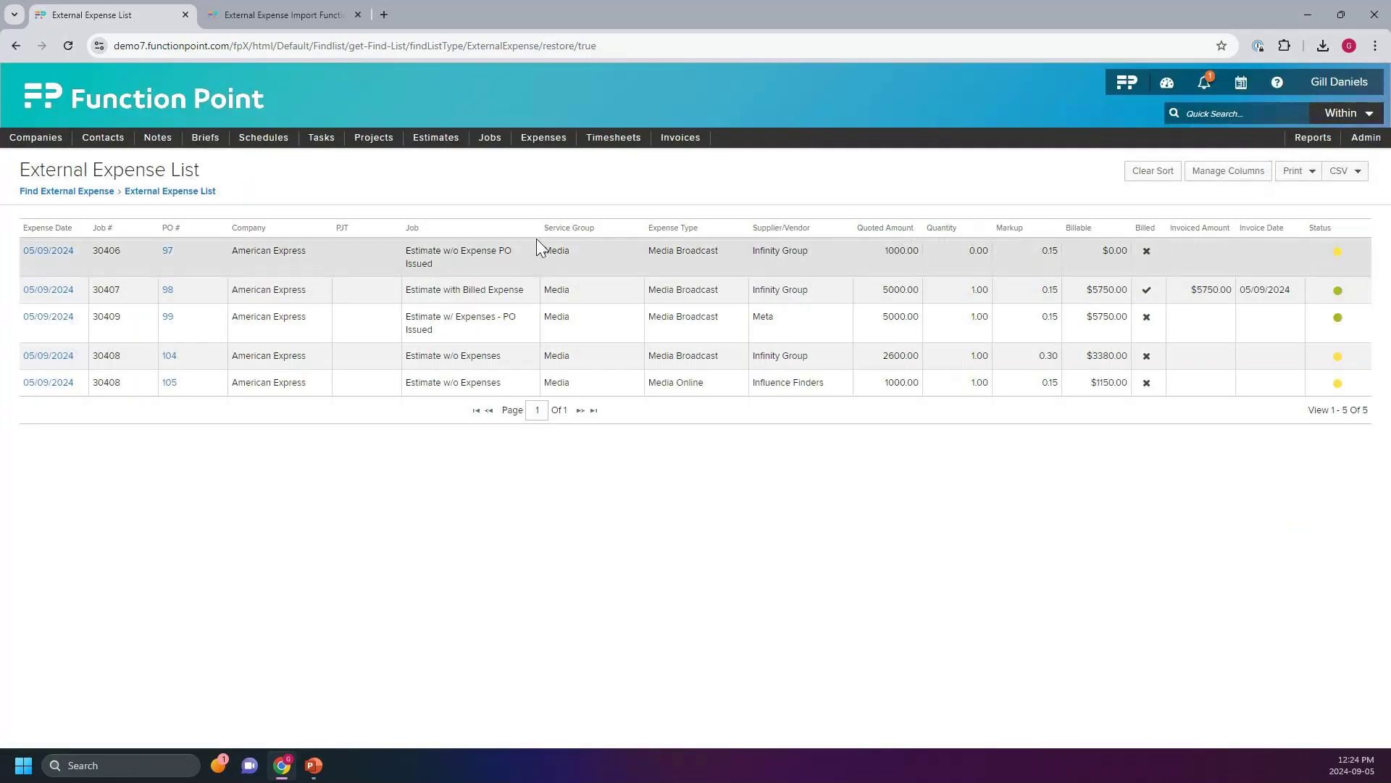
Reload the Expense Reconciliation filter, save the columns in its column settings, and cancel out of the filter settings
{"action": "left_click", "coordinate": [552, 143]}
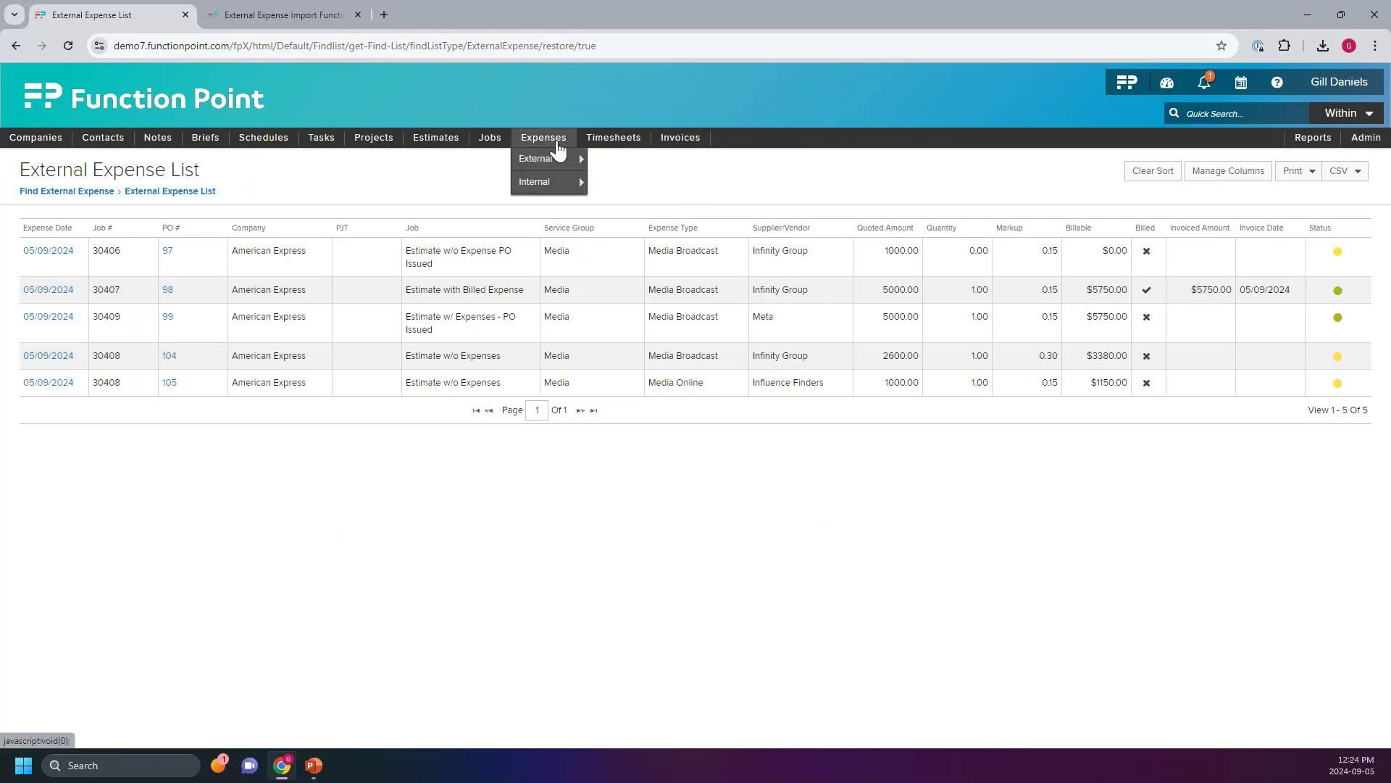
{"action": "mouse_move", "coordinate": [549, 159]}
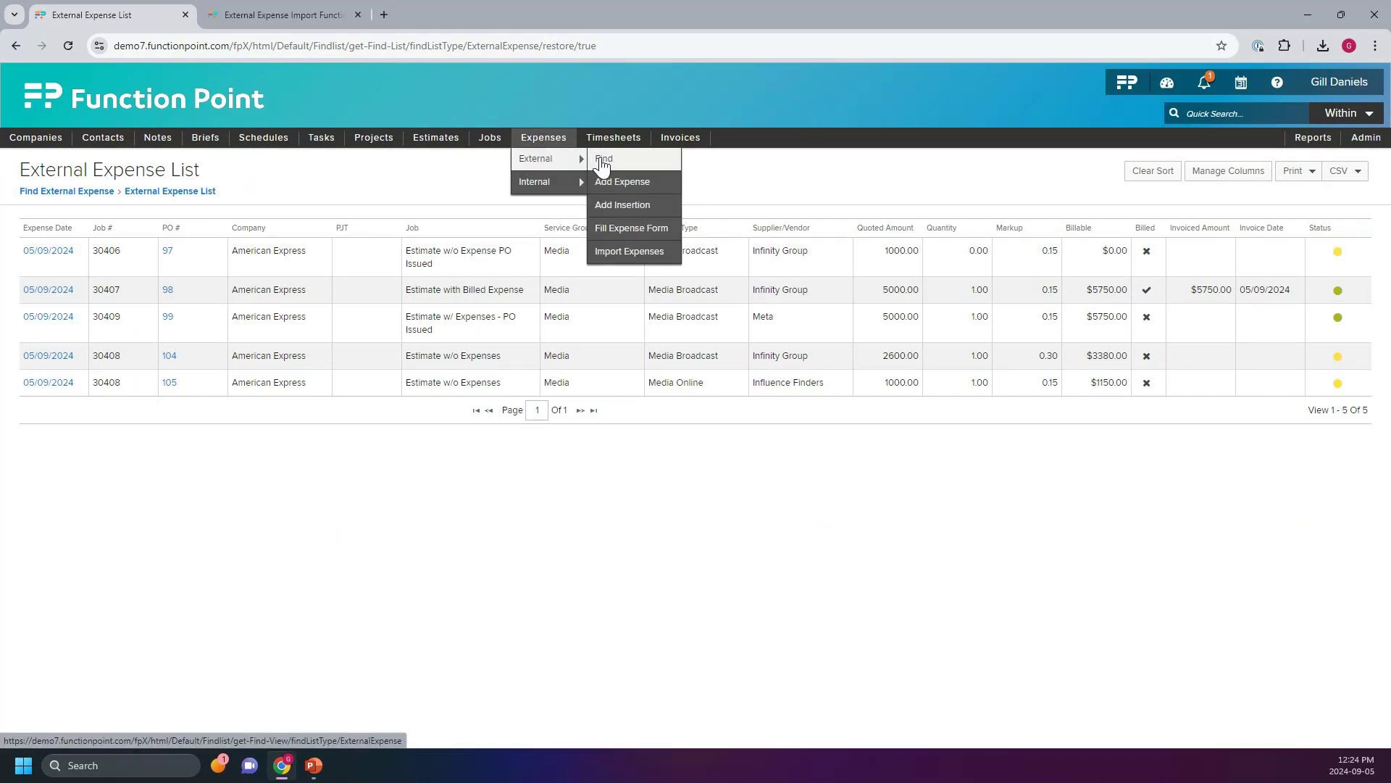
{"action": "left_click", "coordinate": [543, 137]}
{"action": "mouse_move", "coordinate": [537, 161]}
{"action": "left_click", "coordinate": [603, 158]}
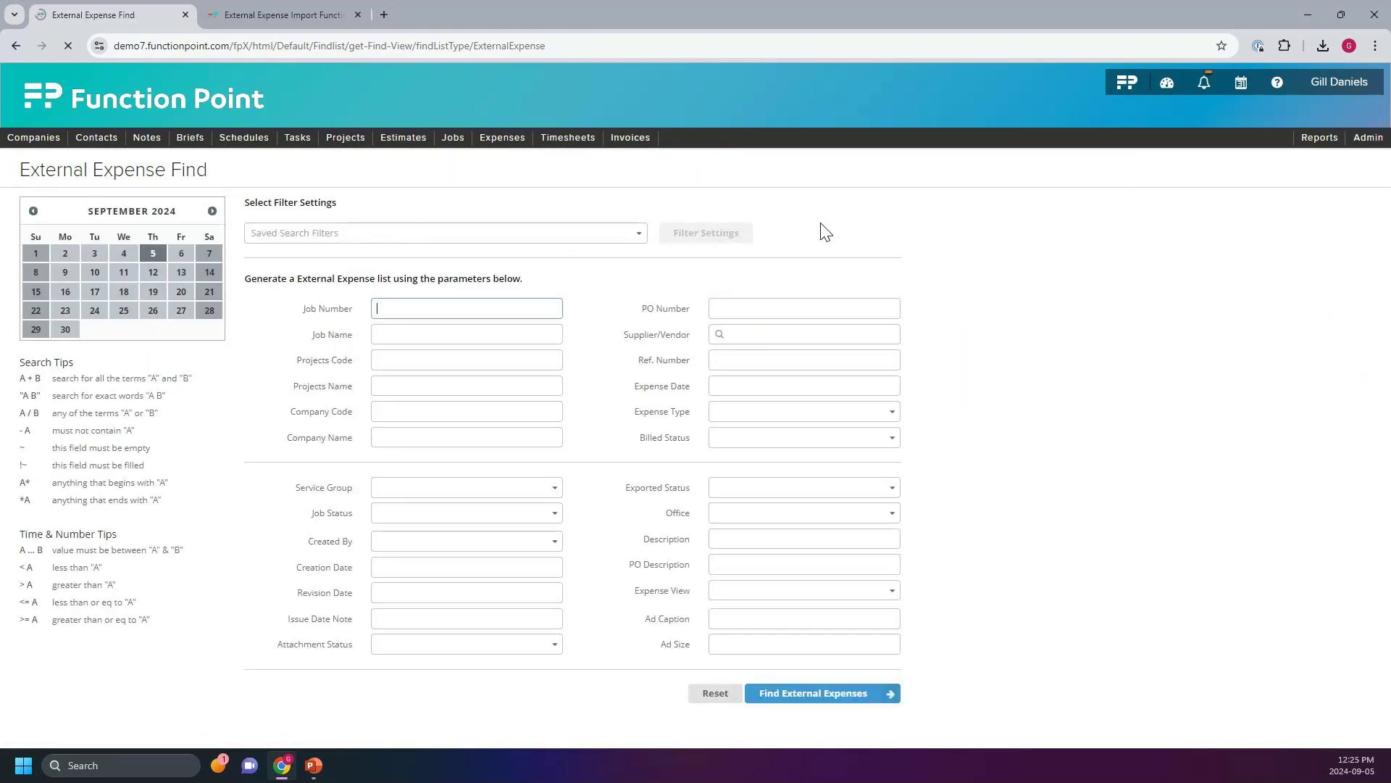
{"action": "left_click", "coordinate": [572, 233]}
{"action": "left_click", "coordinate": [391, 282]}
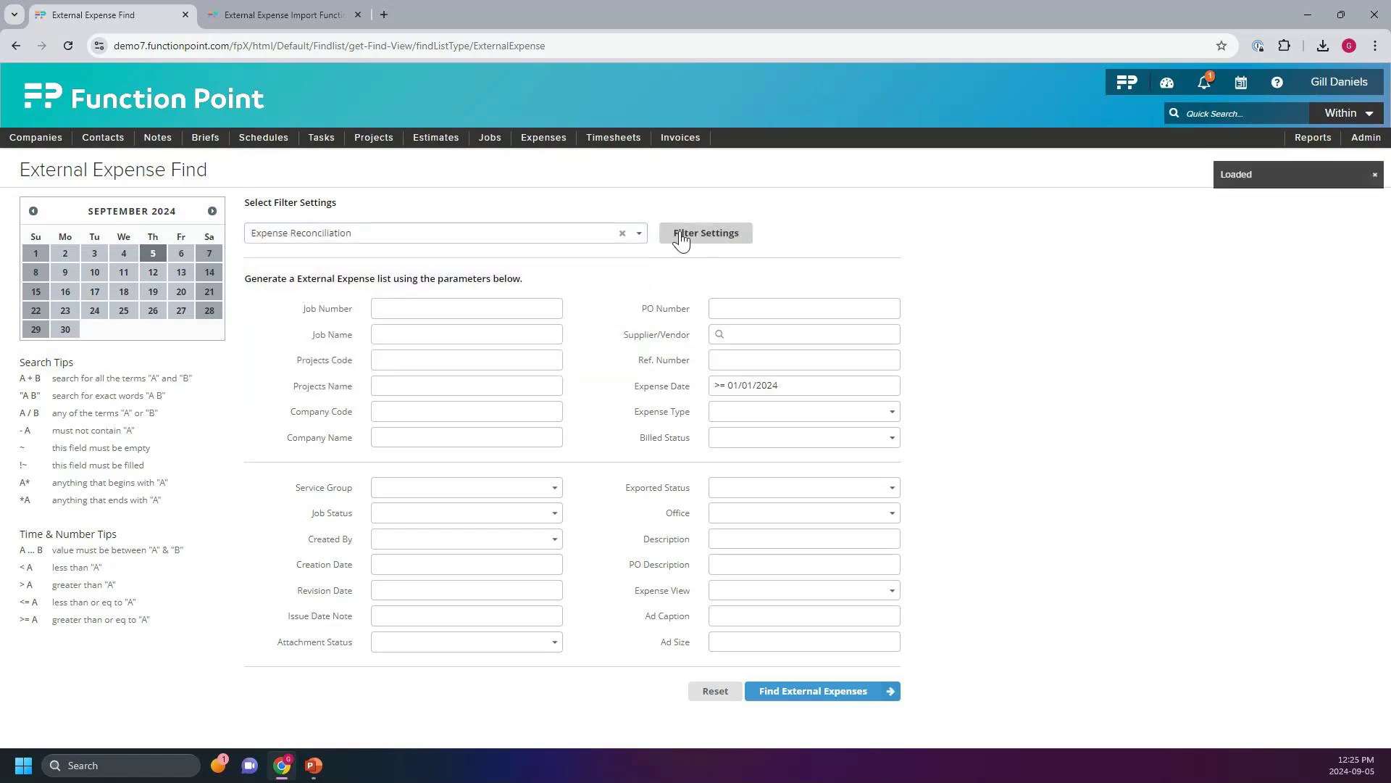
{"action": "left_click", "coordinate": [681, 237]}
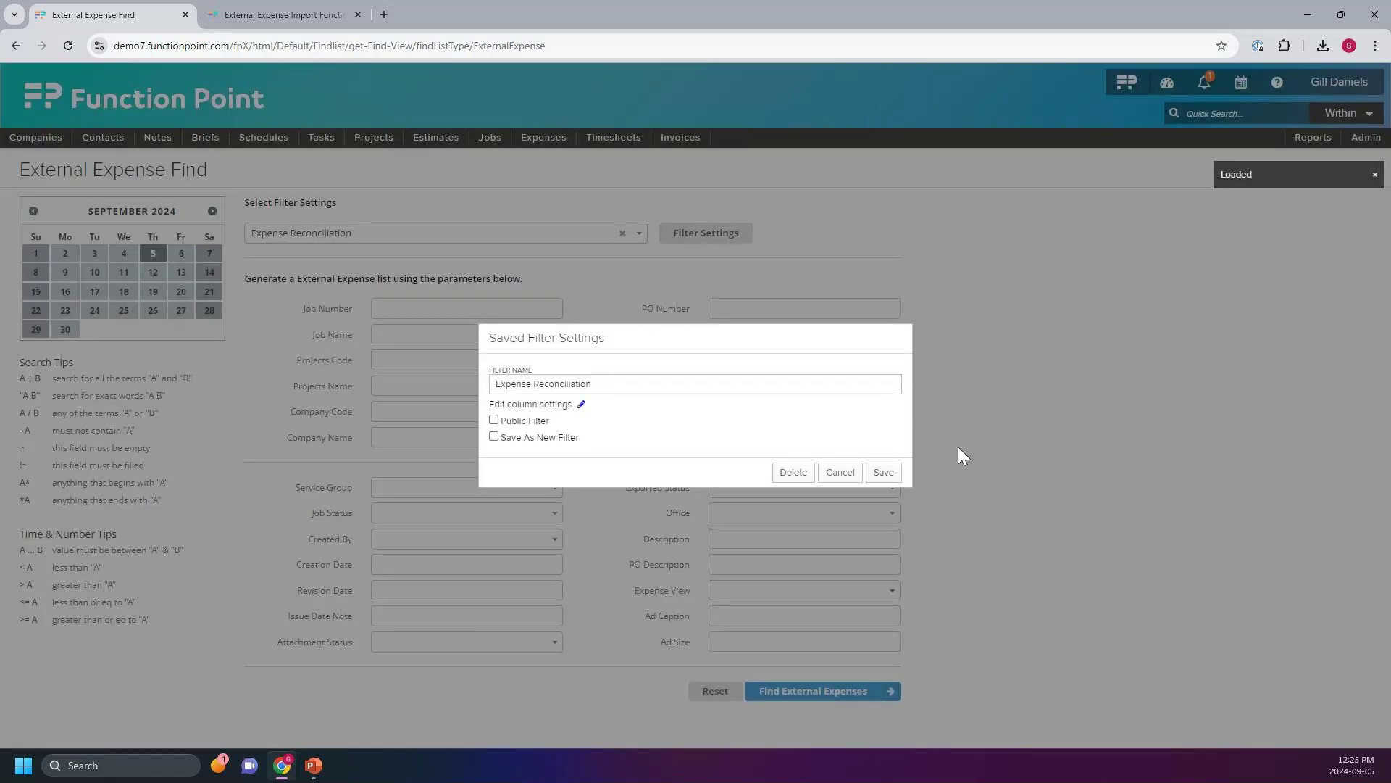
{"action": "left_click", "coordinate": [582, 408]}
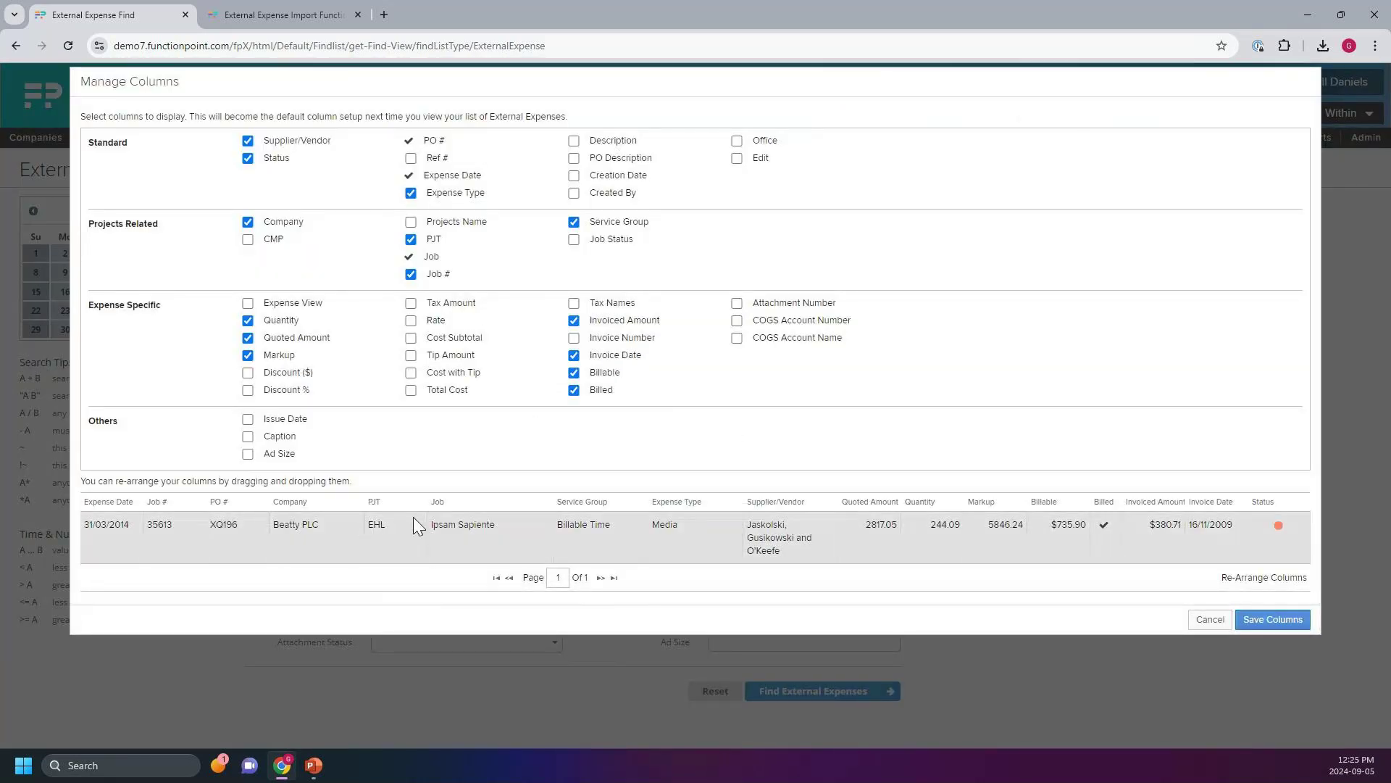
{"action": "left_click", "coordinate": [1286, 618]}
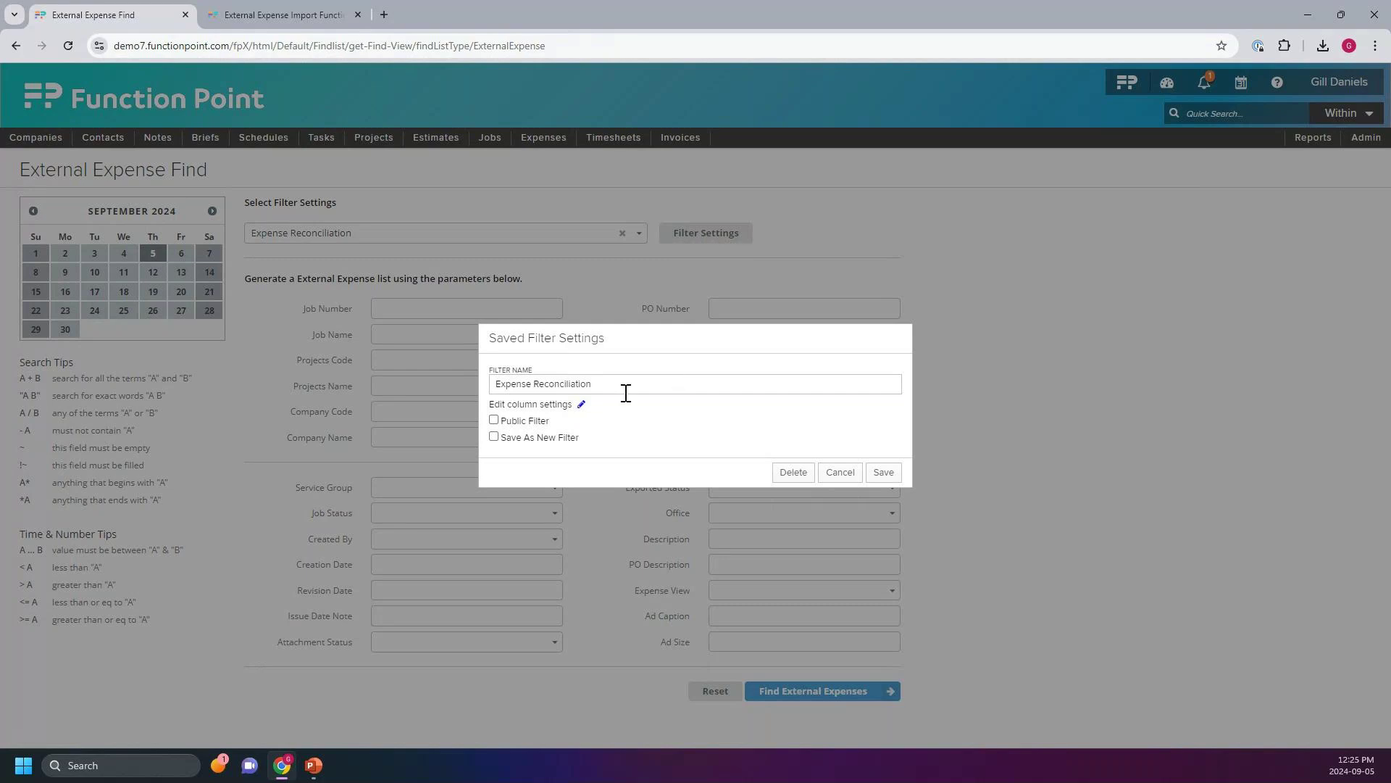
{"action": "left_click", "coordinate": [839, 473]}
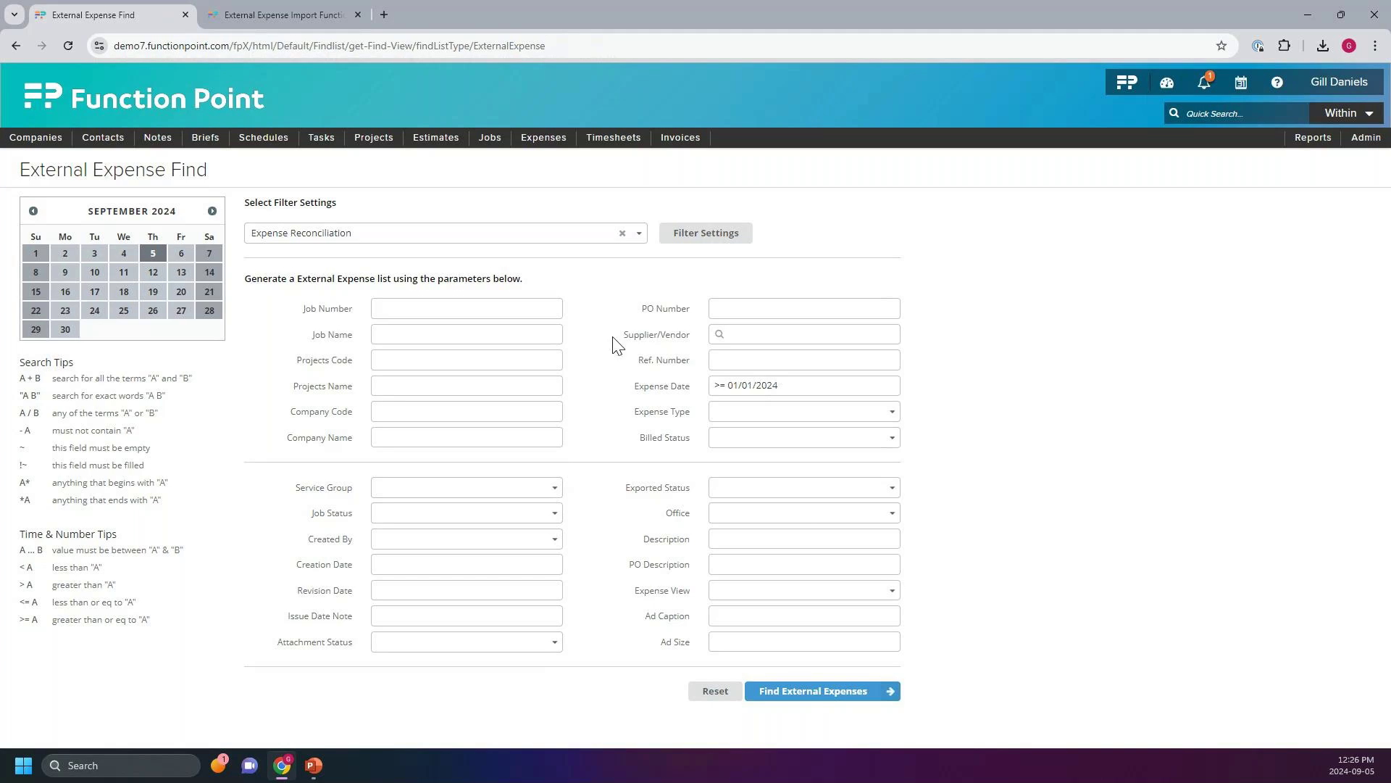
Open job 30407, Estimate with Billed Expense, from the recently viewed jobs
{"action": "mouse_move", "coordinate": [534, 150]}
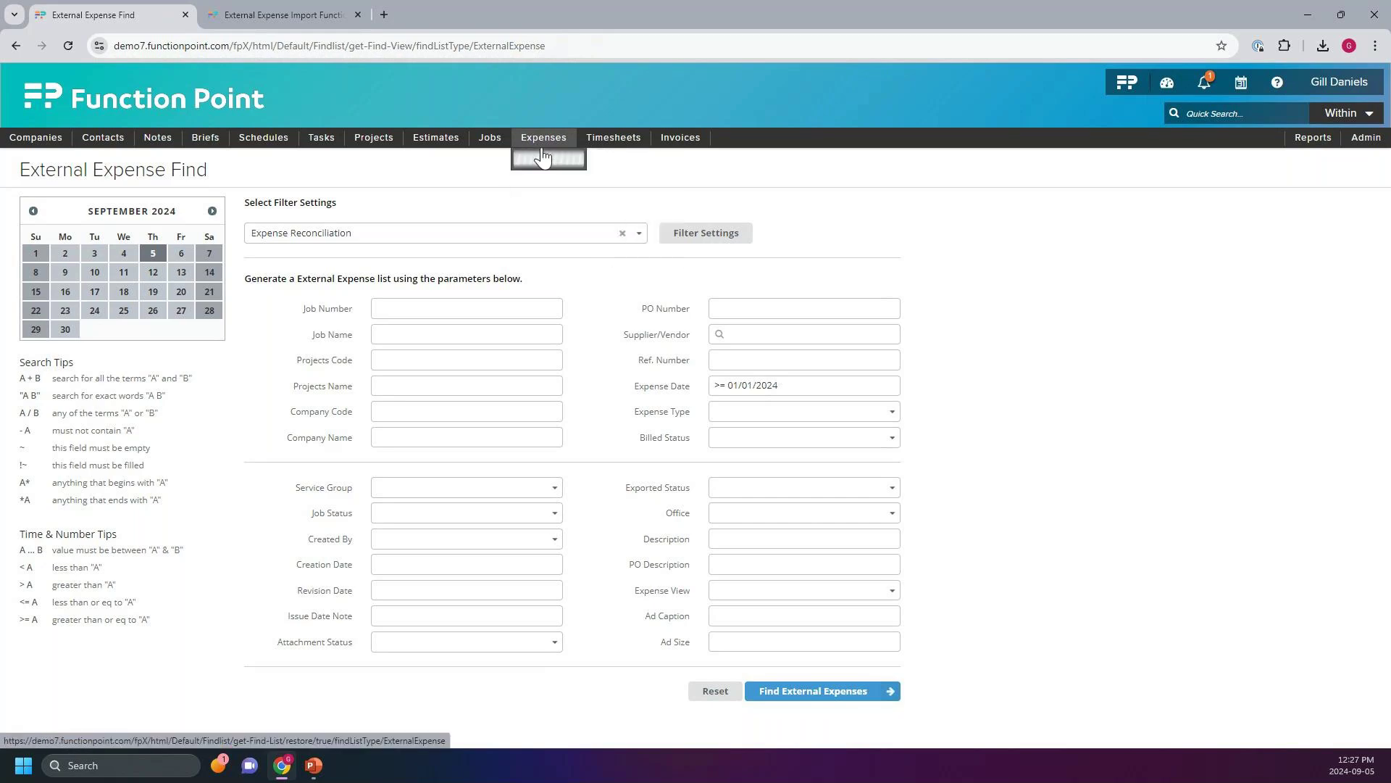
{"action": "mouse_move", "coordinate": [542, 158]}
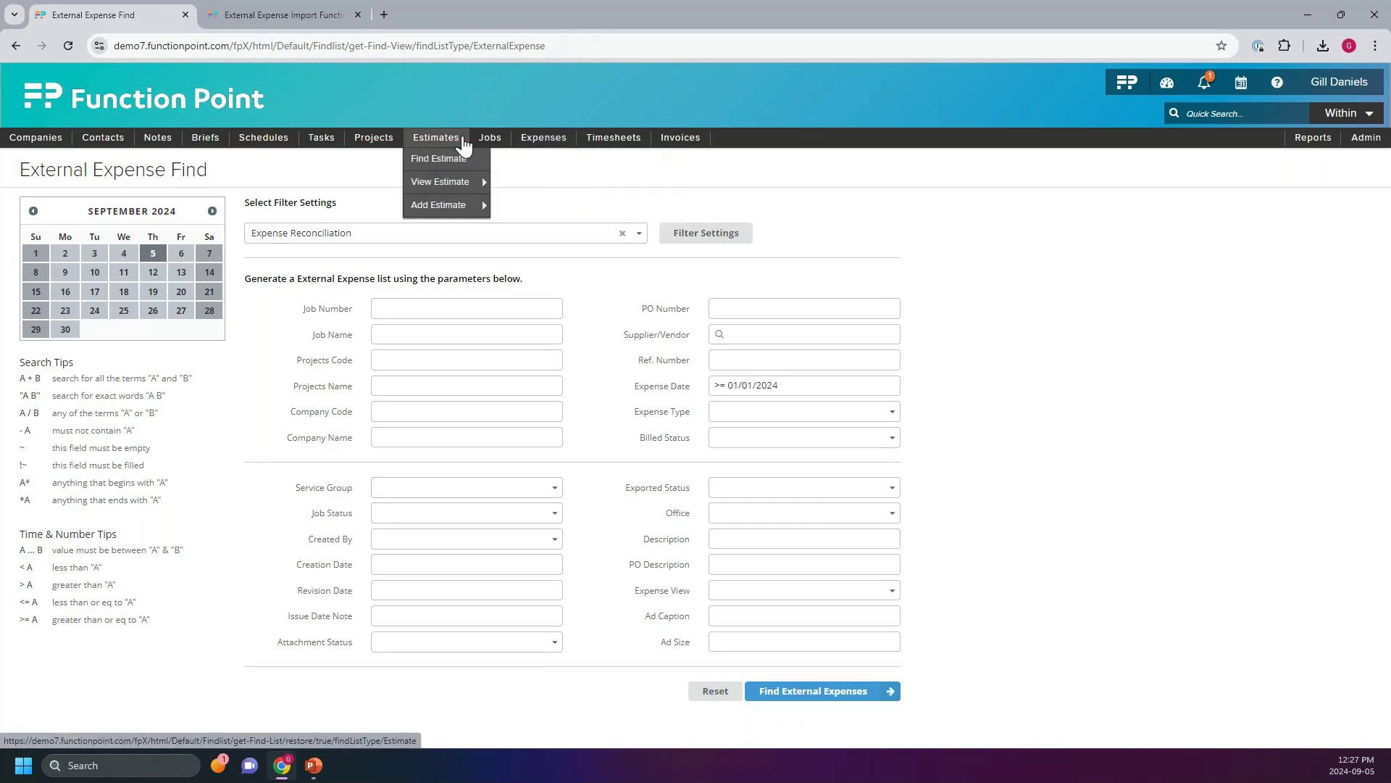
{"action": "mouse_move", "coordinate": [490, 138]}
{"action": "mouse_move", "coordinate": [507, 182]}
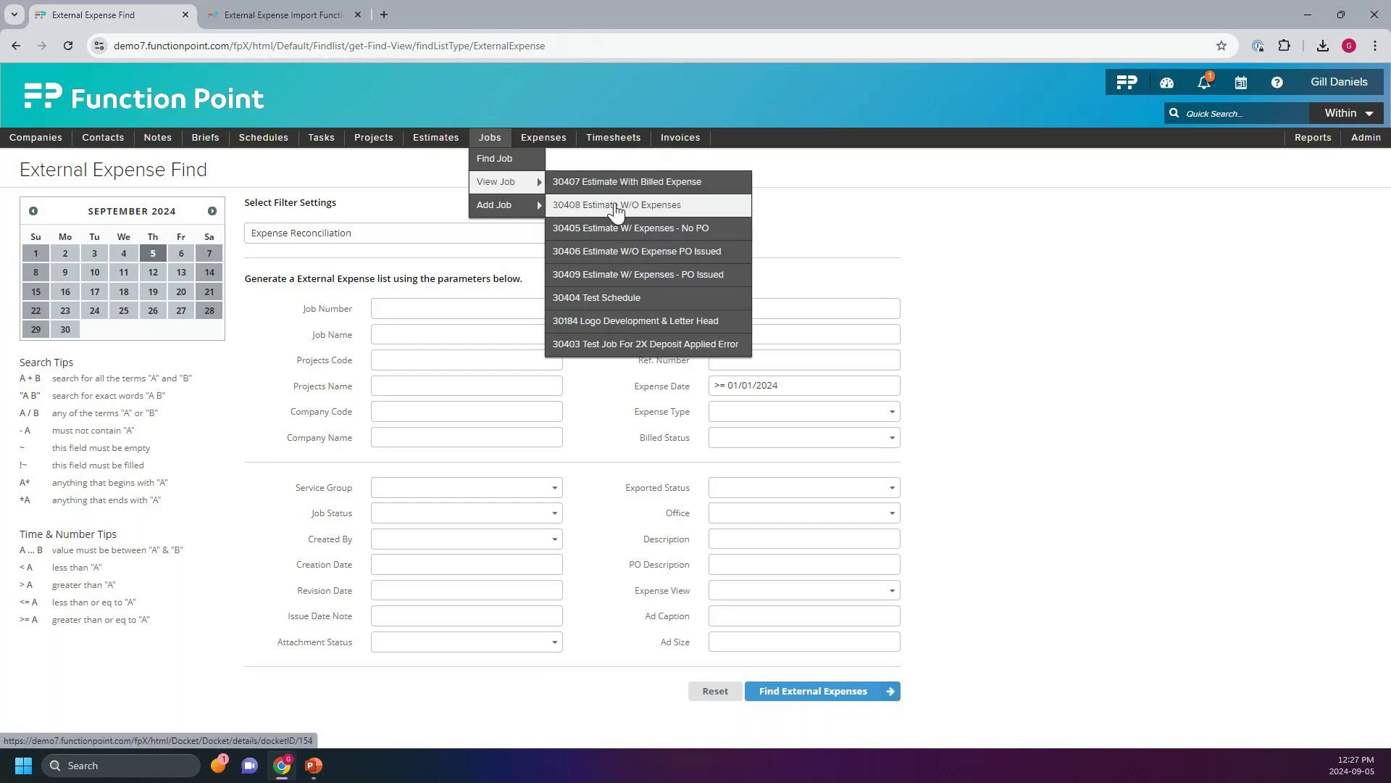
{"action": "left_click", "coordinate": [621, 187]}
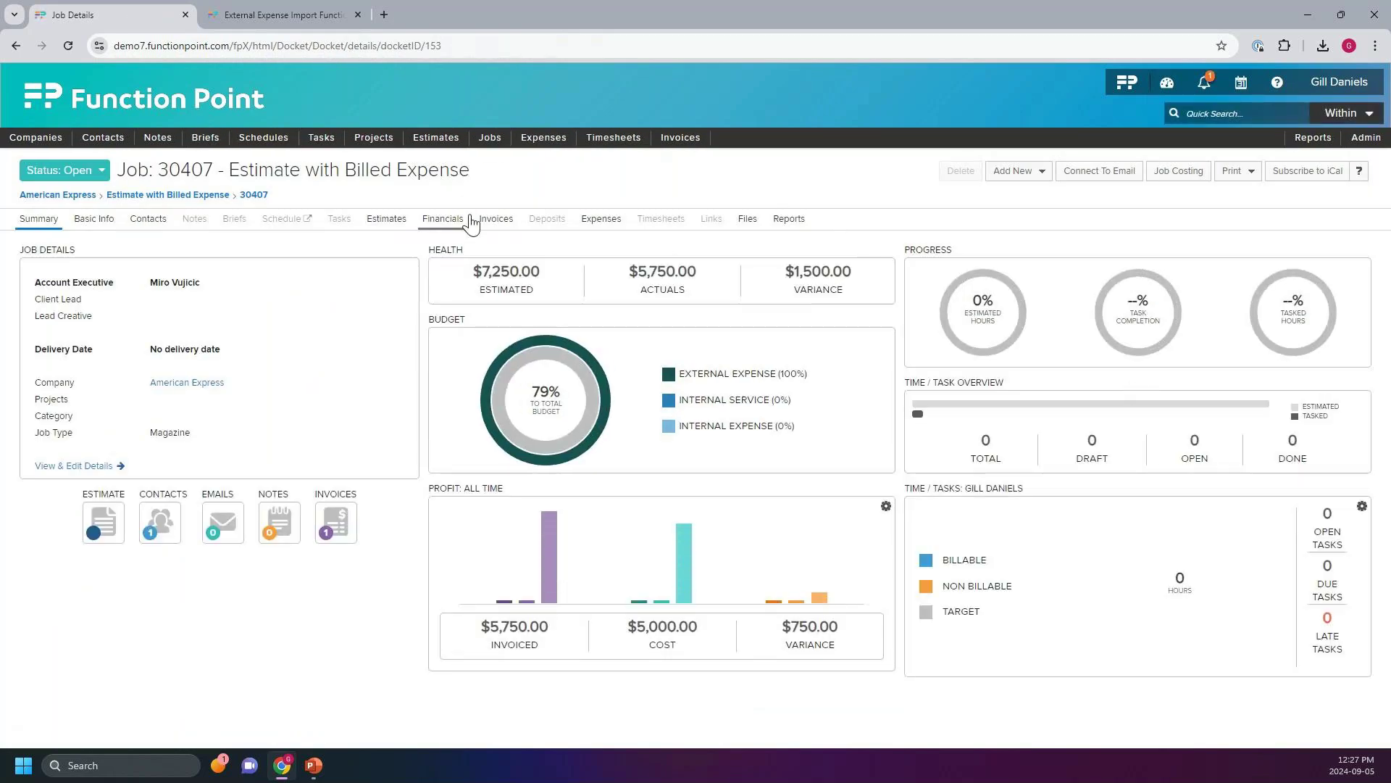
Open PO 98 from the job's external expenses, bring up the Add File form for its line, and cancel it
{"action": "left_click", "coordinate": [601, 220]}
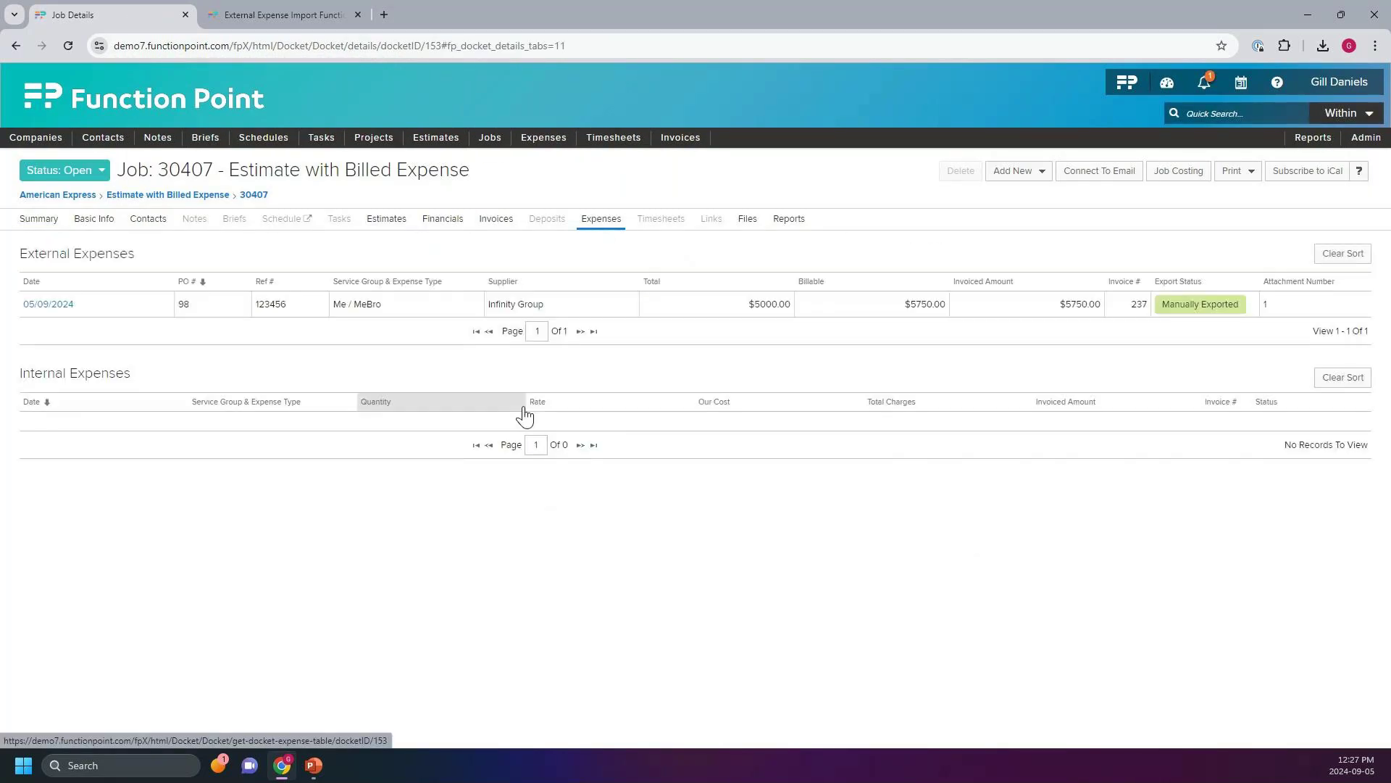
{"action": "left_click", "coordinate": [64, 304]}
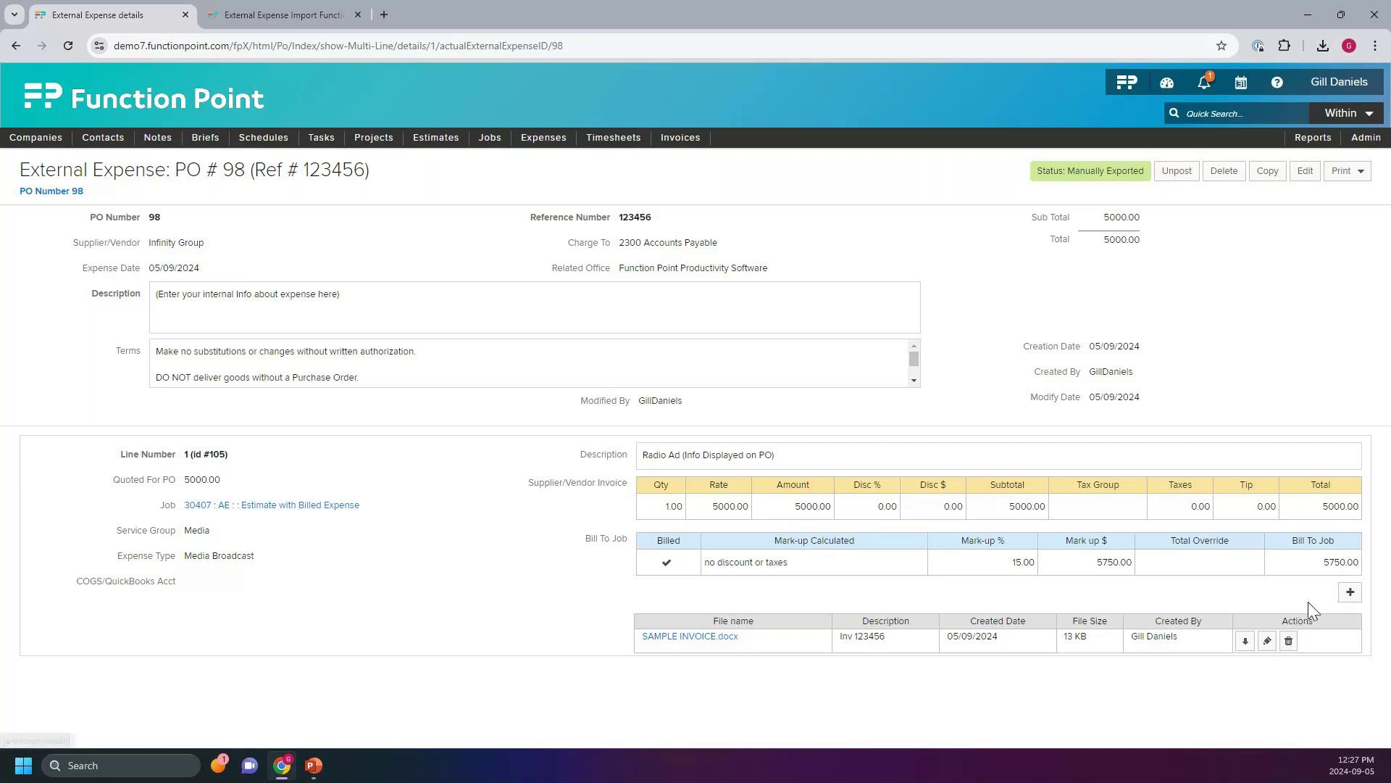
{"action": "left_click", "coordinate": [1350, 597]}
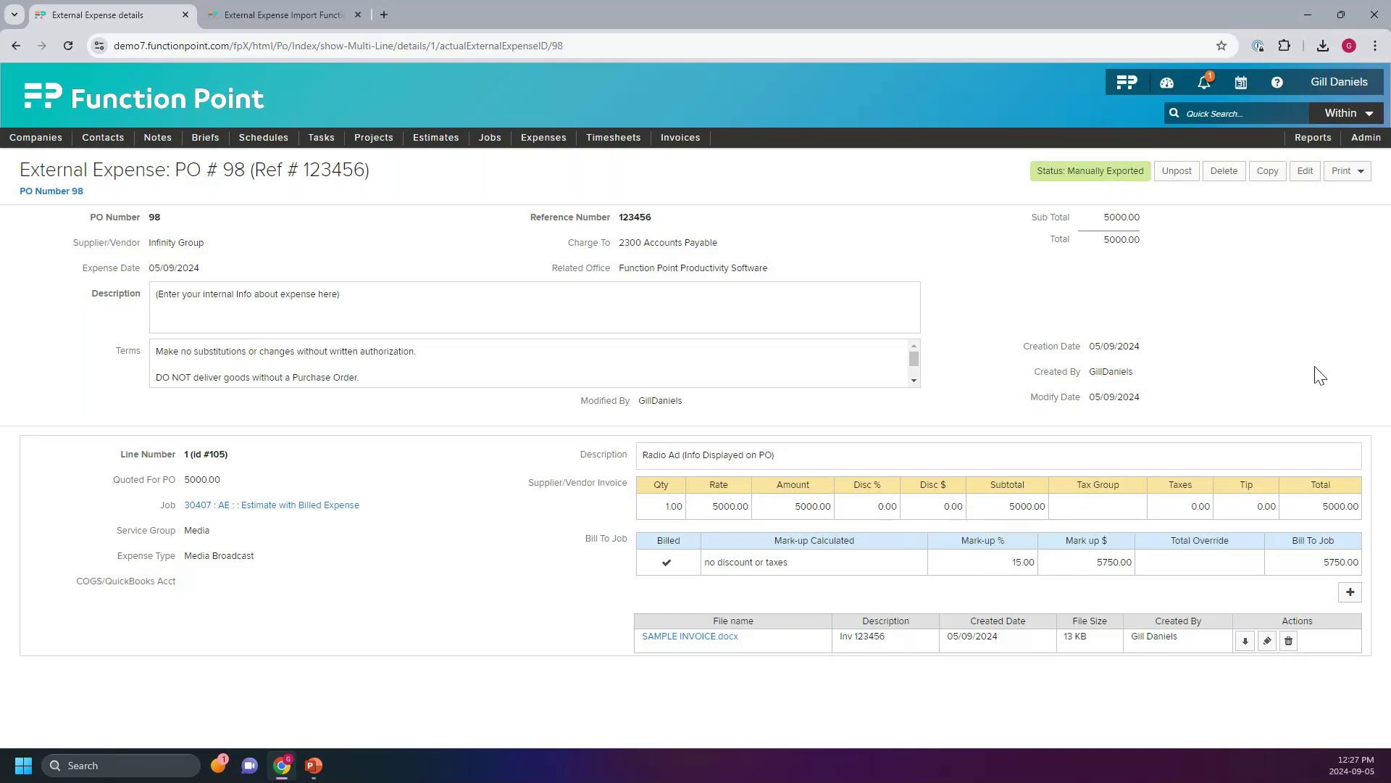
{"action": "left_click", "coordinate": [1350, 592]}
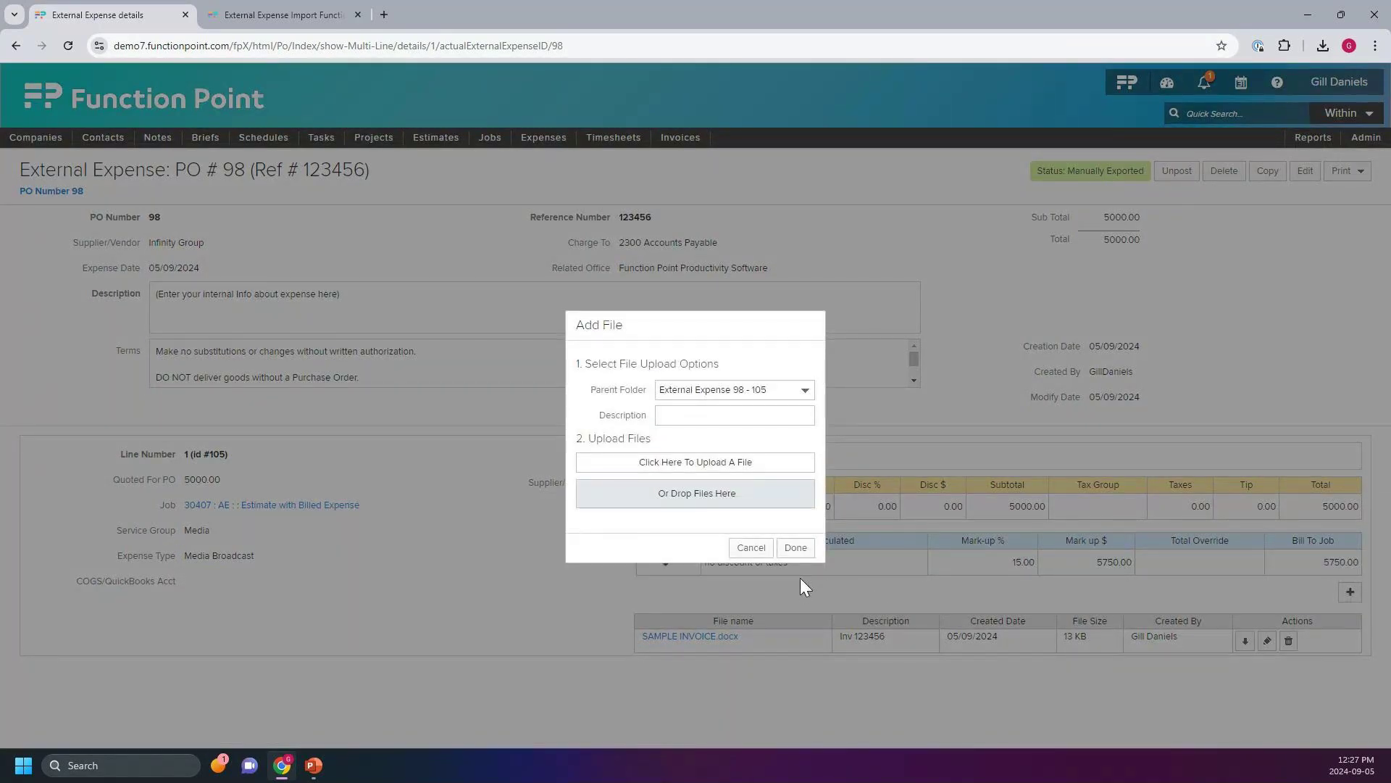
{"action": "left_click", "coordinate": [800, 577]}
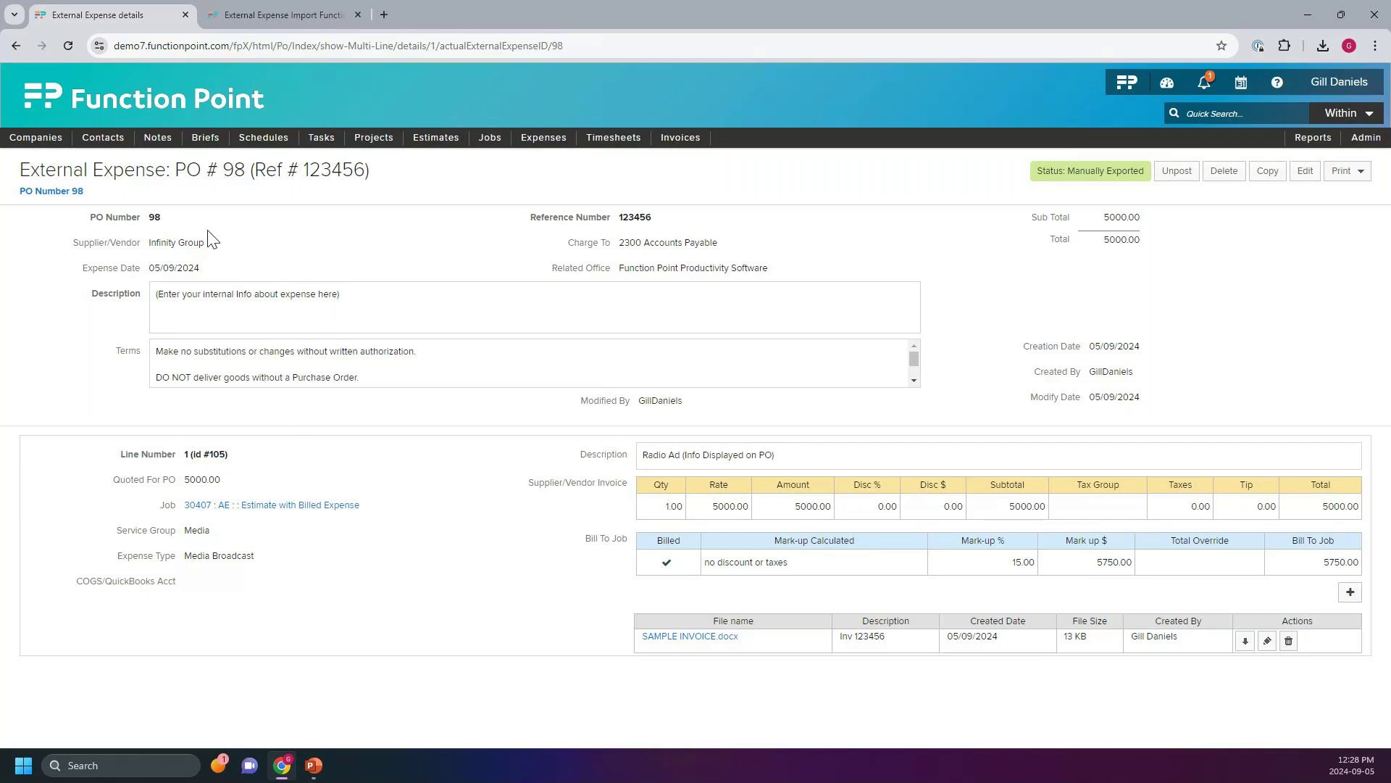
Copy the web address of the External Expense Import Functionality article and review its instructions on the Expense | Import permission
{"action": "left_click", "coordinate": [298, 14]}
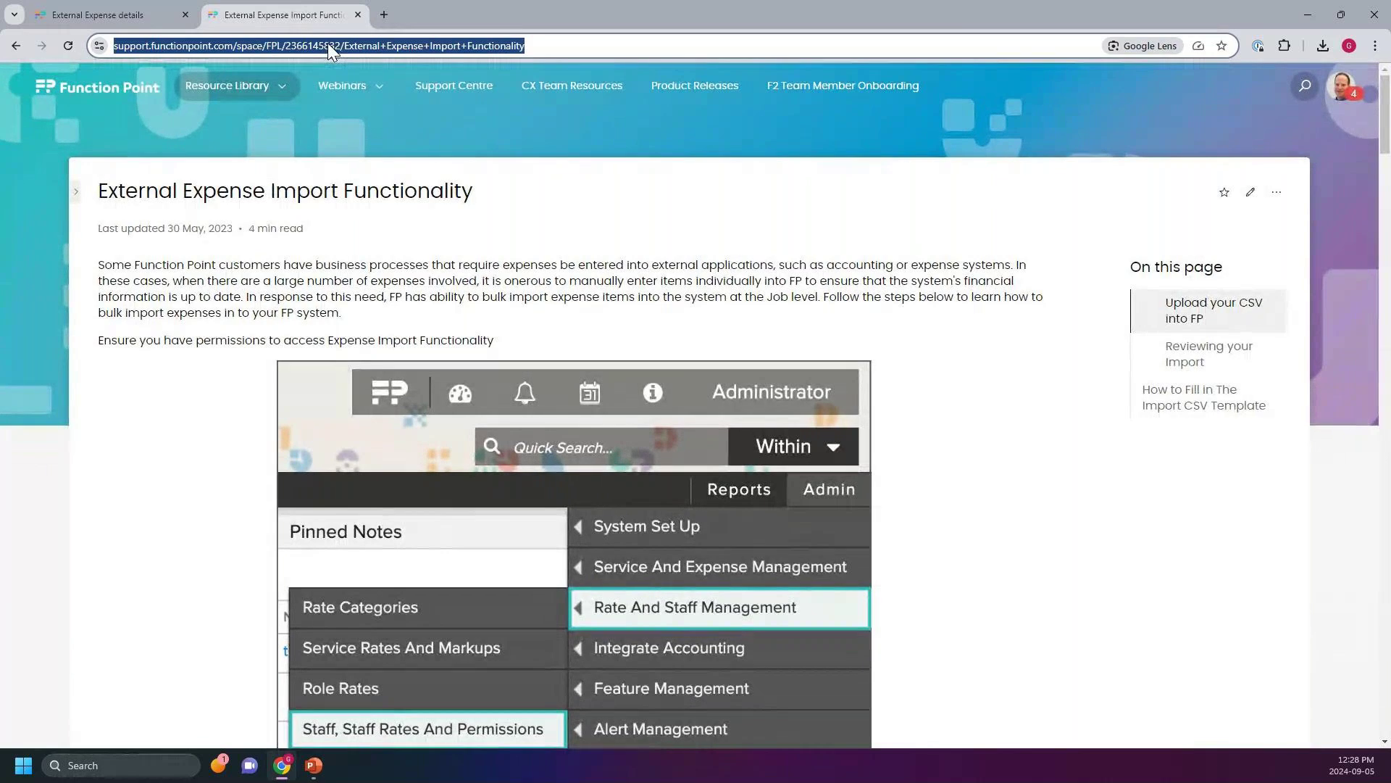
{"action": "right_click", "coordinate": [327, 45]}
{"action": "left_click", "coordinate": [386, 177]}
{"action": "key", "text": "alt+Tab"}
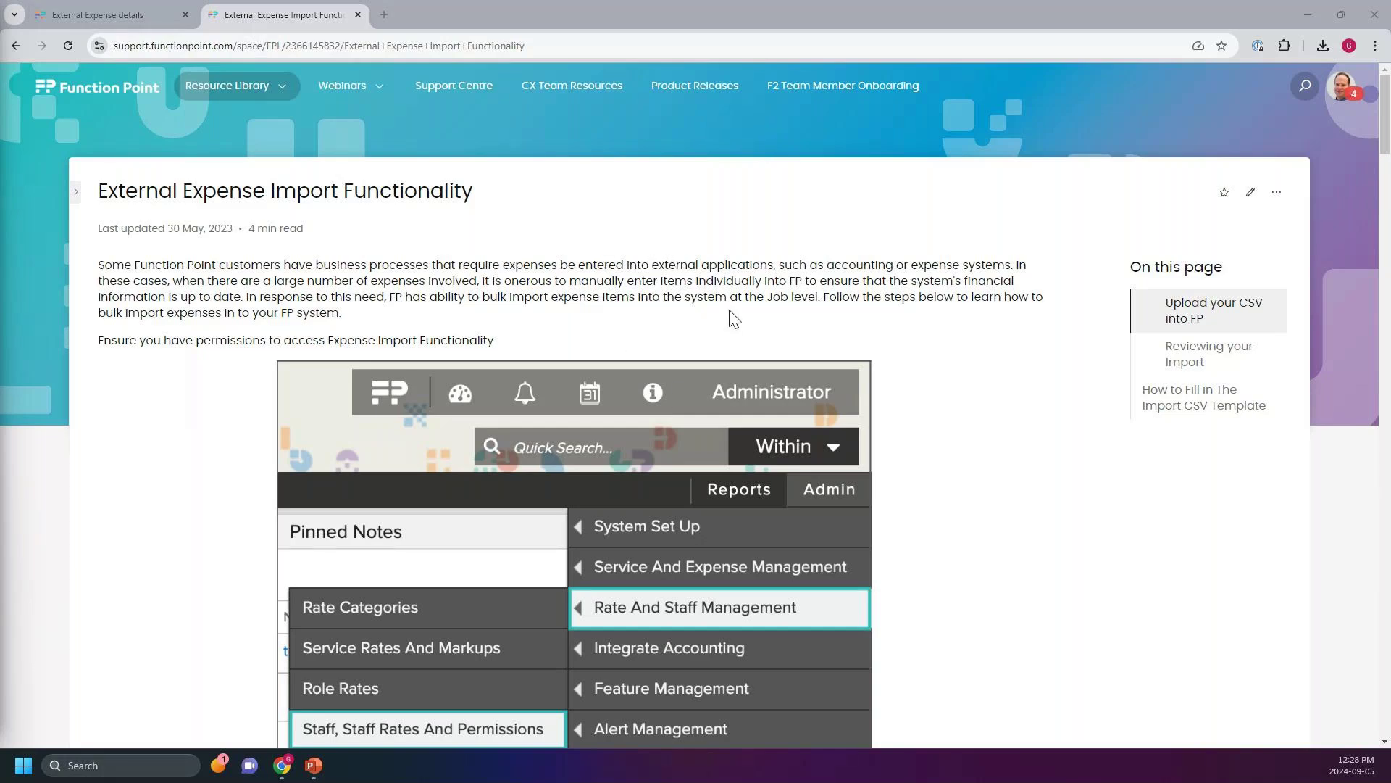
{"action": "scroll", "coordinate": [731, 311], "scroll_direction": "down", "scroll_amount": 5}
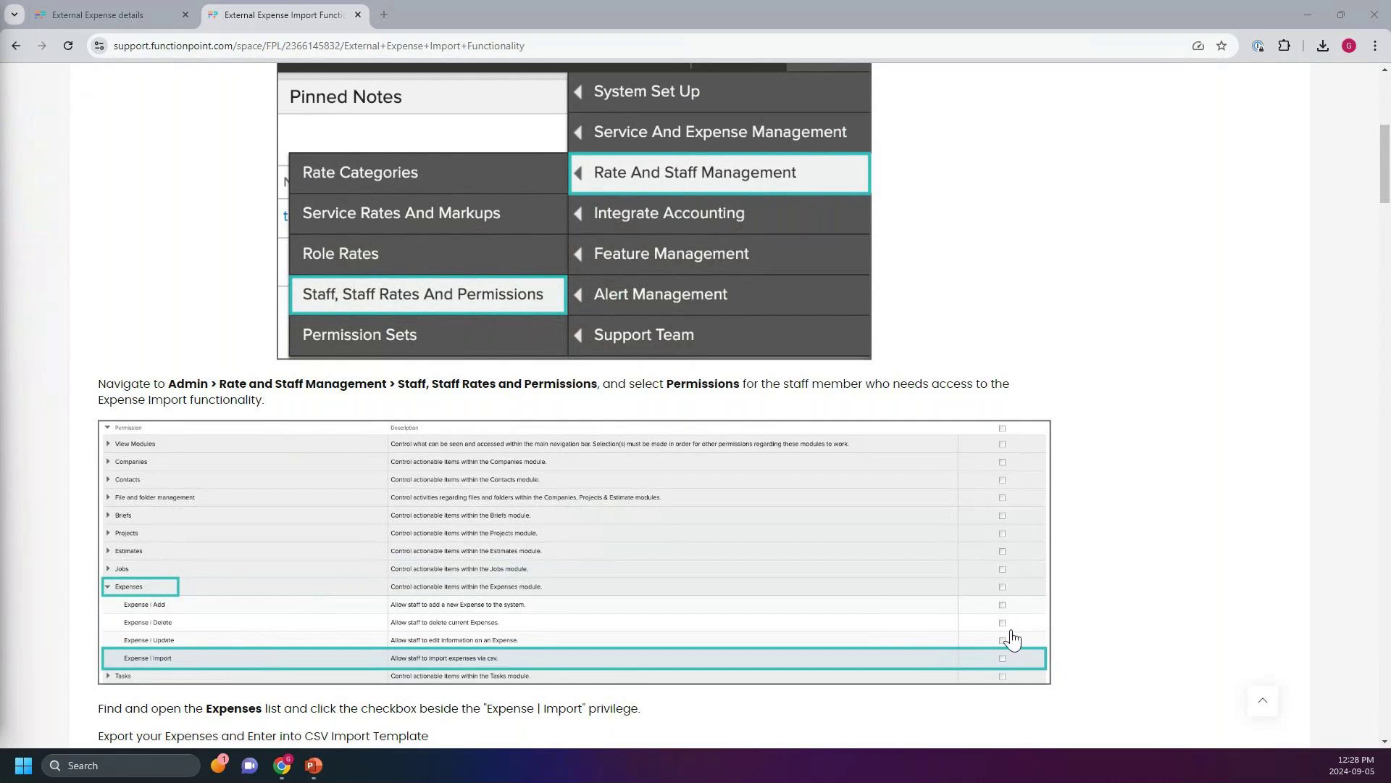
Download the external expense CSV import template in Function Point and open it full-size in Excel
{"action": "left_click", "coordinate": [121, 16]}
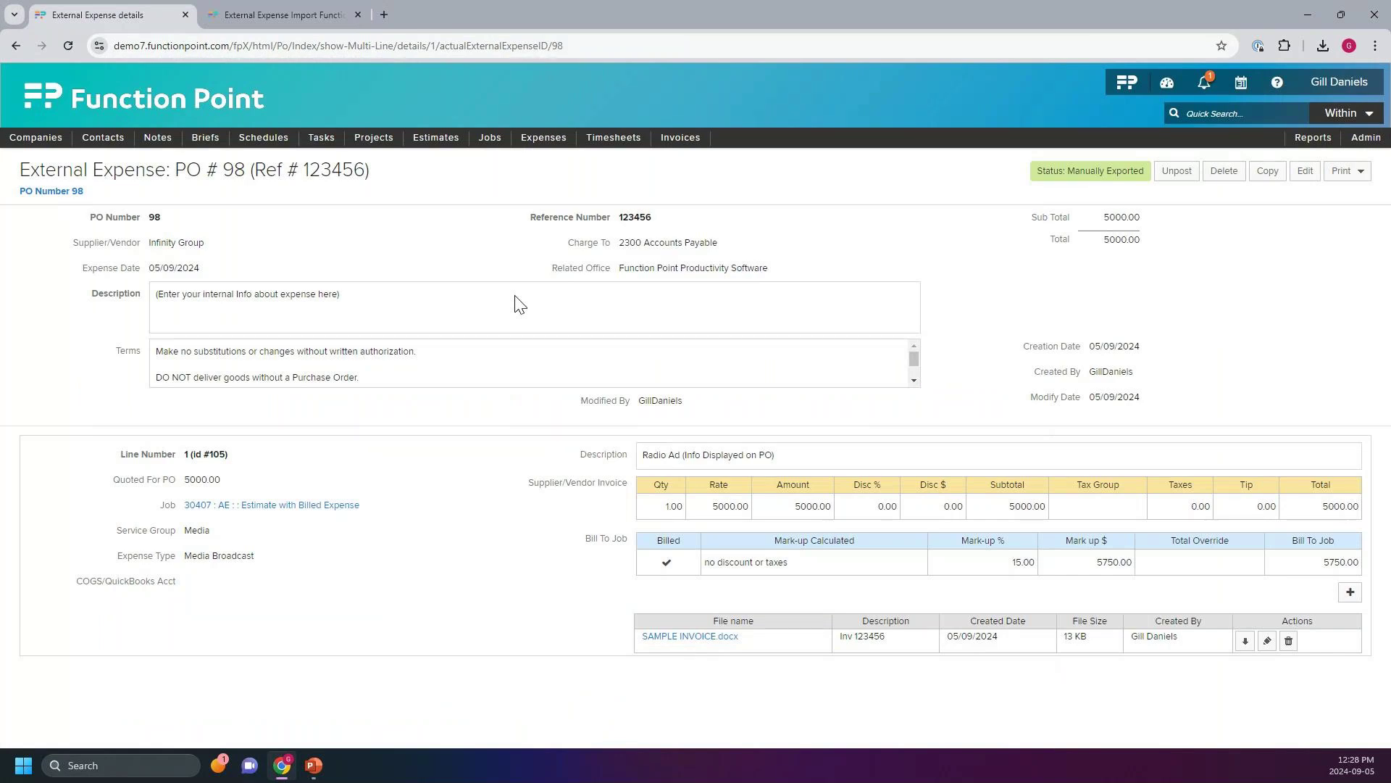
{"action": "mouse_move", "coordinate": [545, 151]}
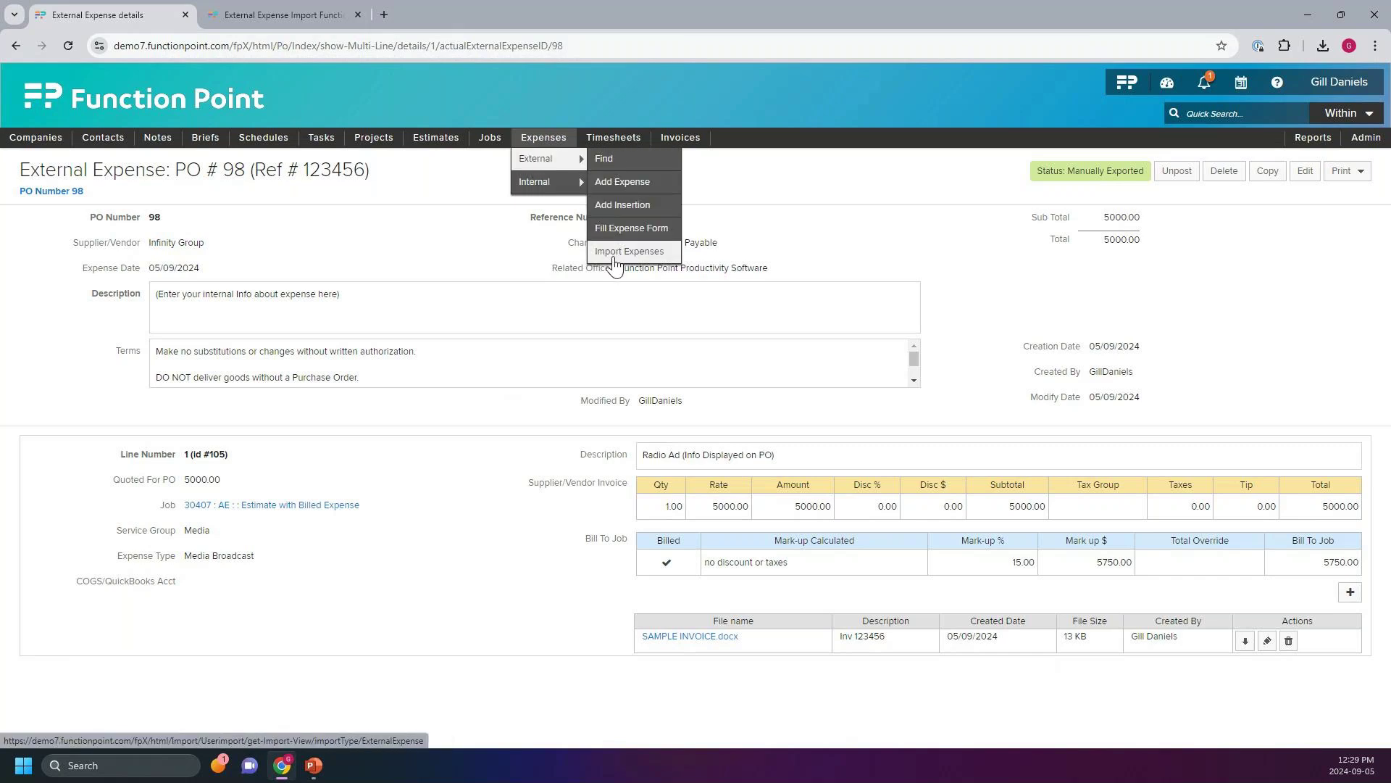
{"action": "left_click", "coordinate": [623, 251]}
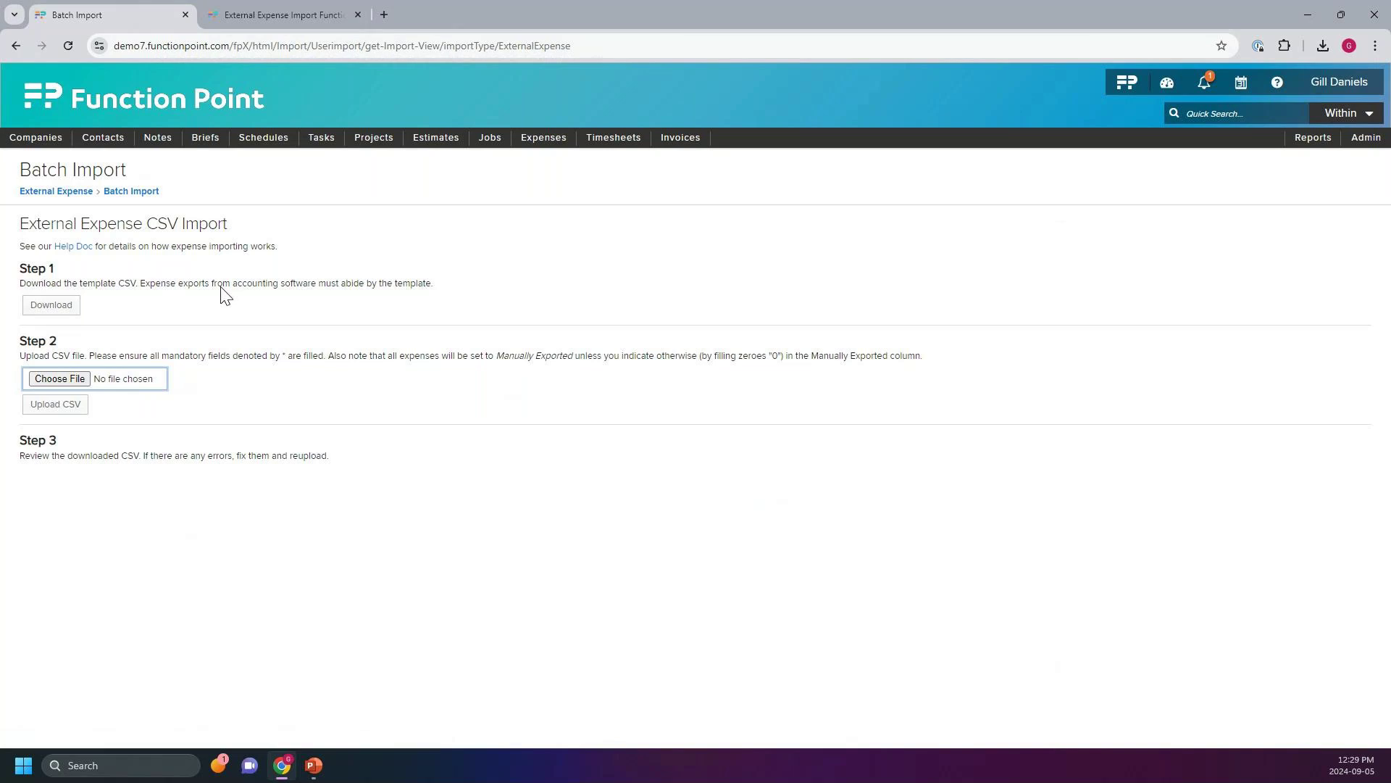
{"action": "left_click", "coordinate": [59, 312]}
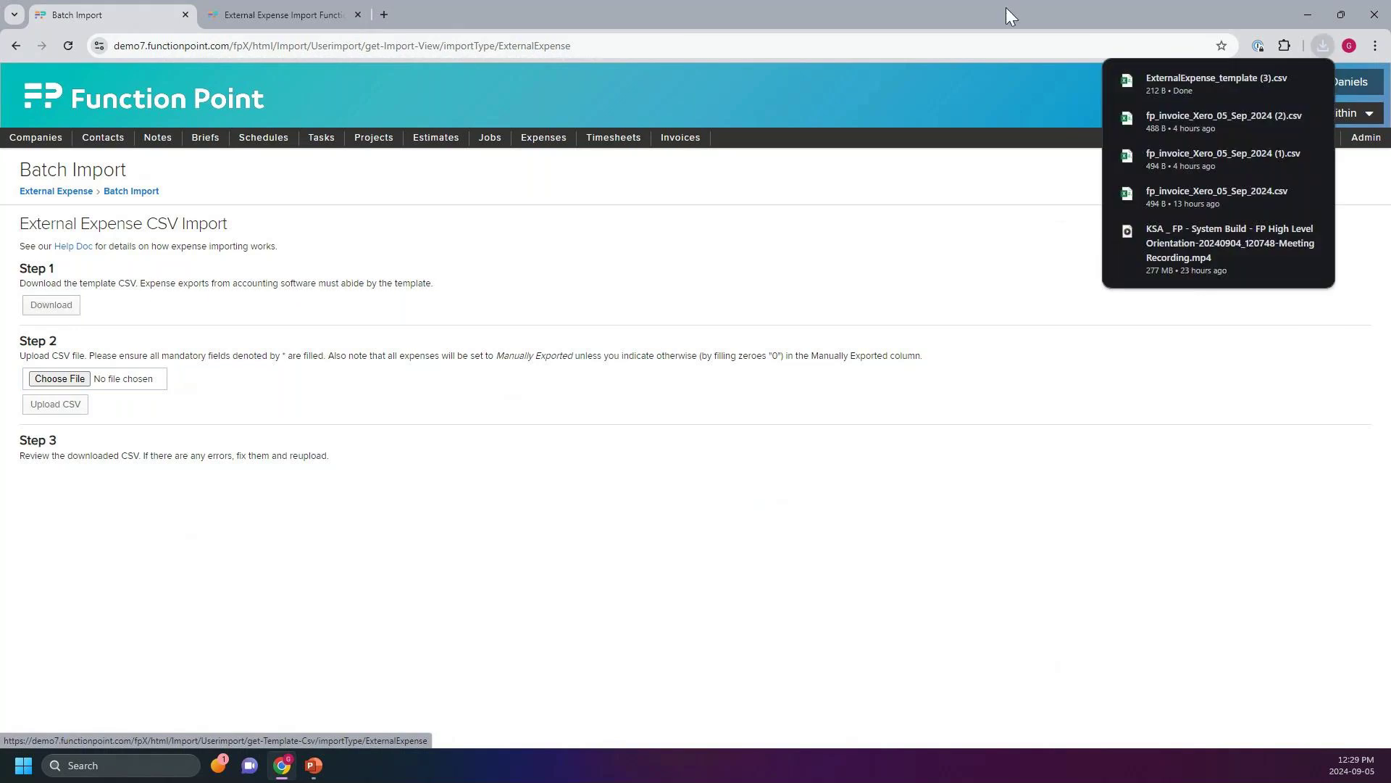
{"action": "left_click", "coordinate": [1212, 77]}
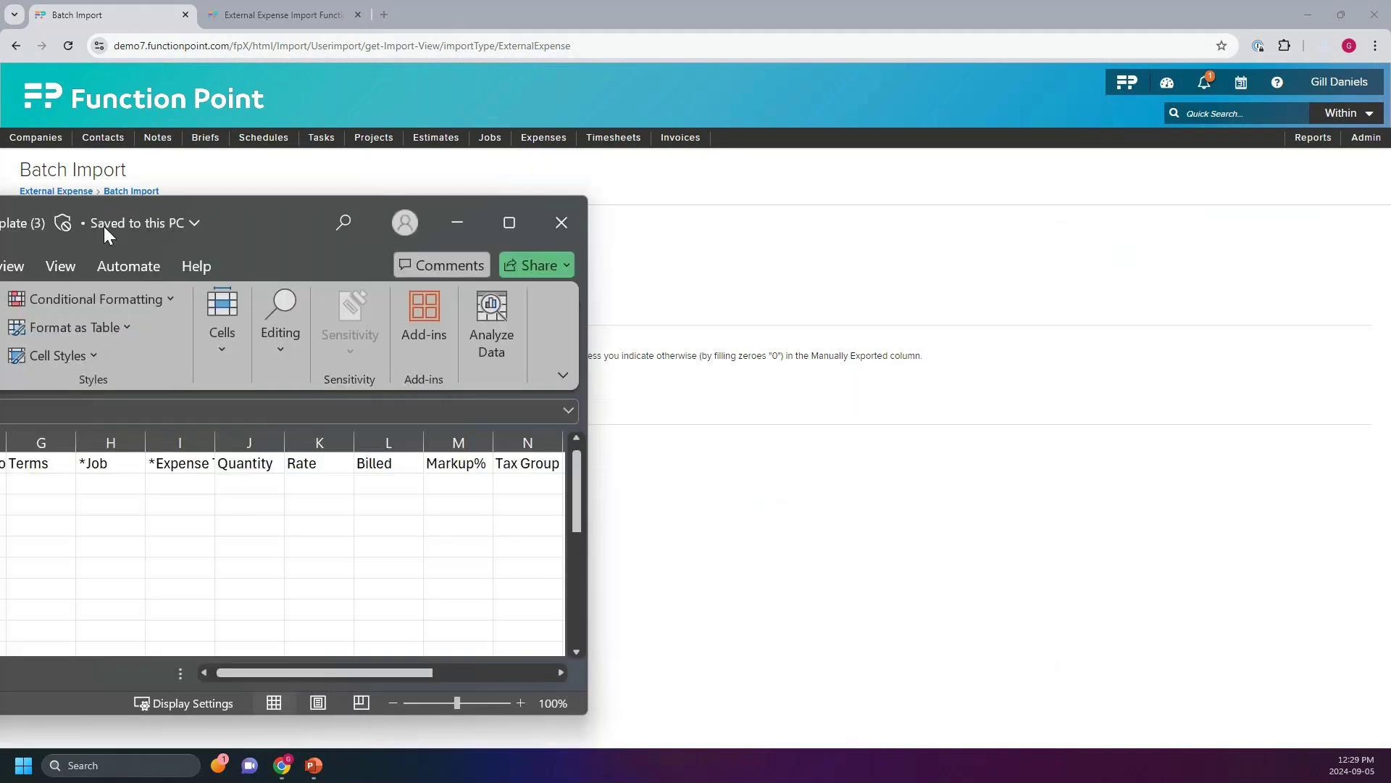
{"action": "left_click_drag", "start_coordinate": [103, 226], "coordinate": [659, 229]}
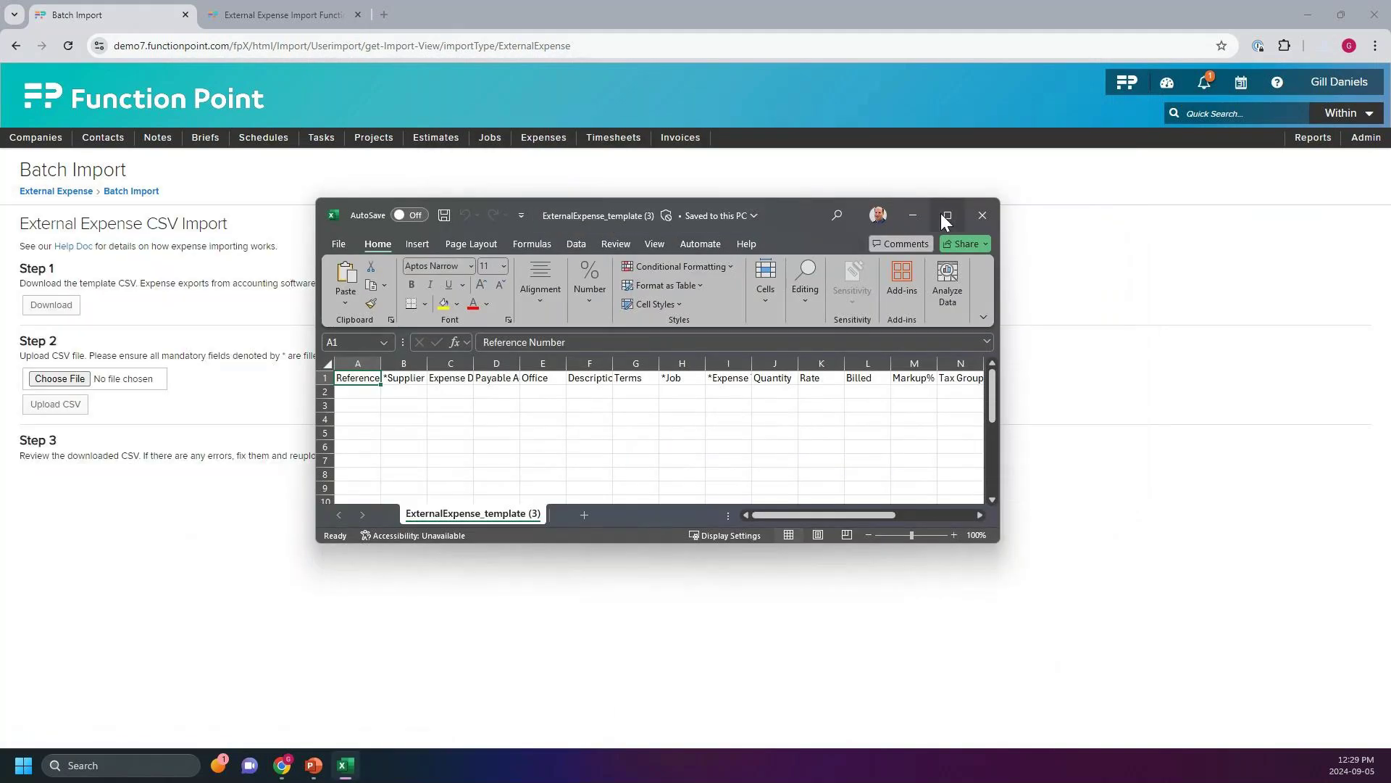
{"action": "left_click", "coordinate": [946, 217]}
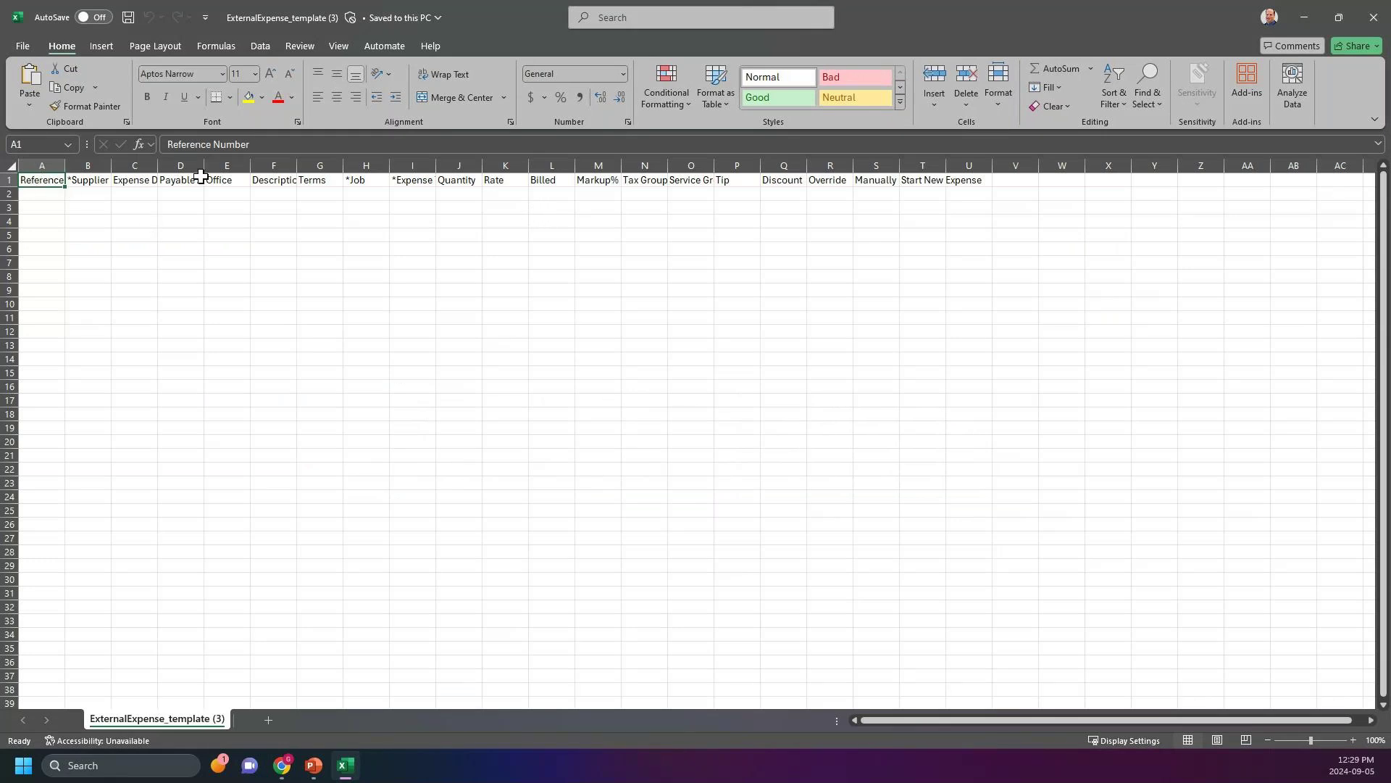
Fit all template columns to their headers and examine the import fields, including the mandatory Supplier, Job and Expense Type
{"action": "left_click", "coordinate": [6, 163]}
{"action": "double_click", "coordinate": [64, 166]}
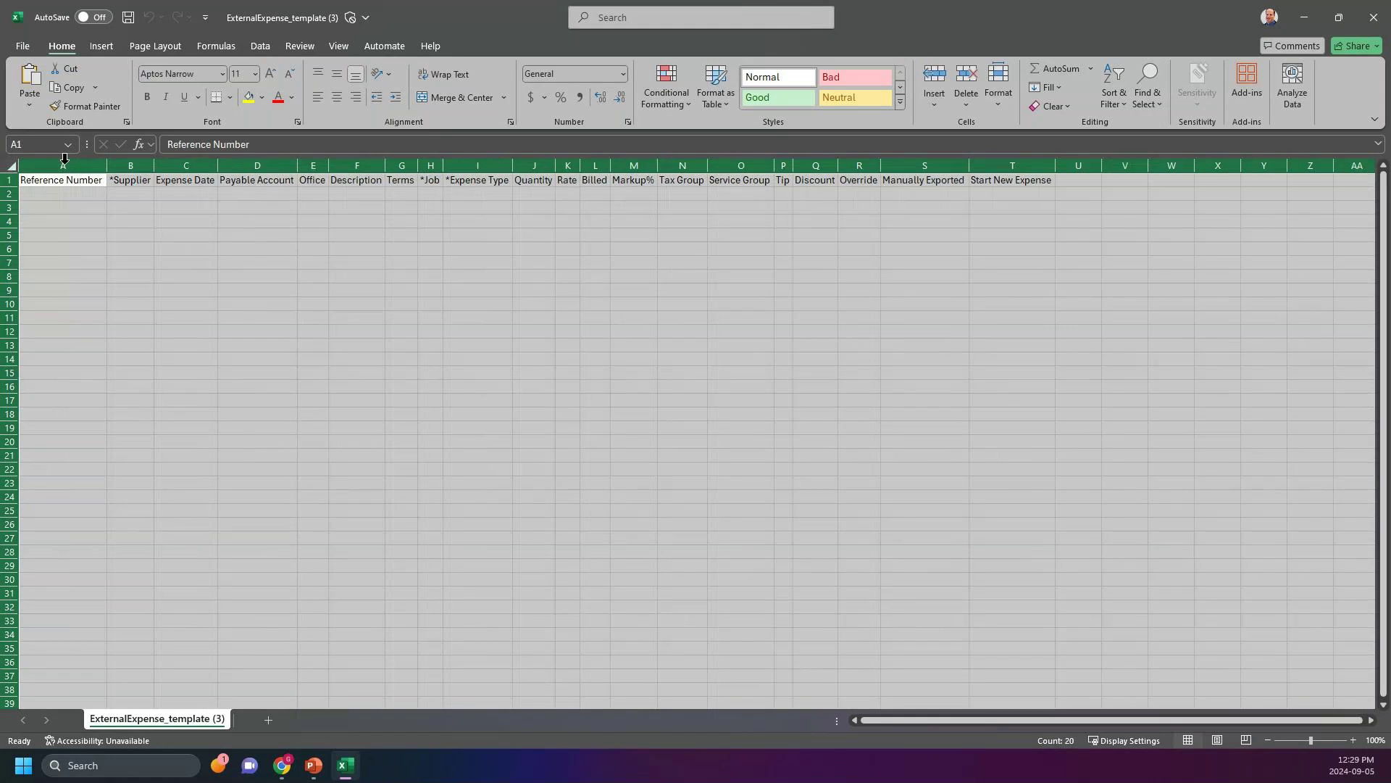
{"action": "left_click", "coordinate": [497, 319]}
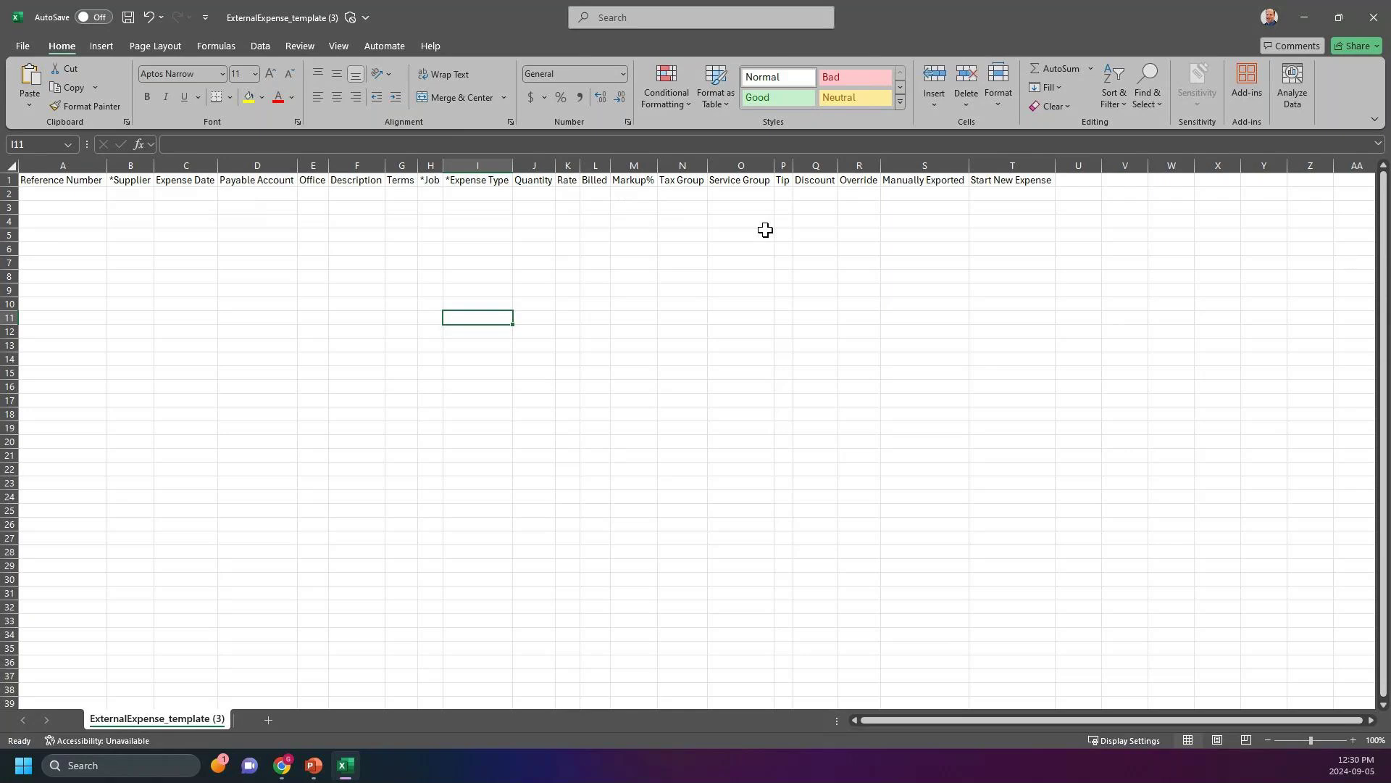
{"action": "left_click", "coordinate": [136, 194]}
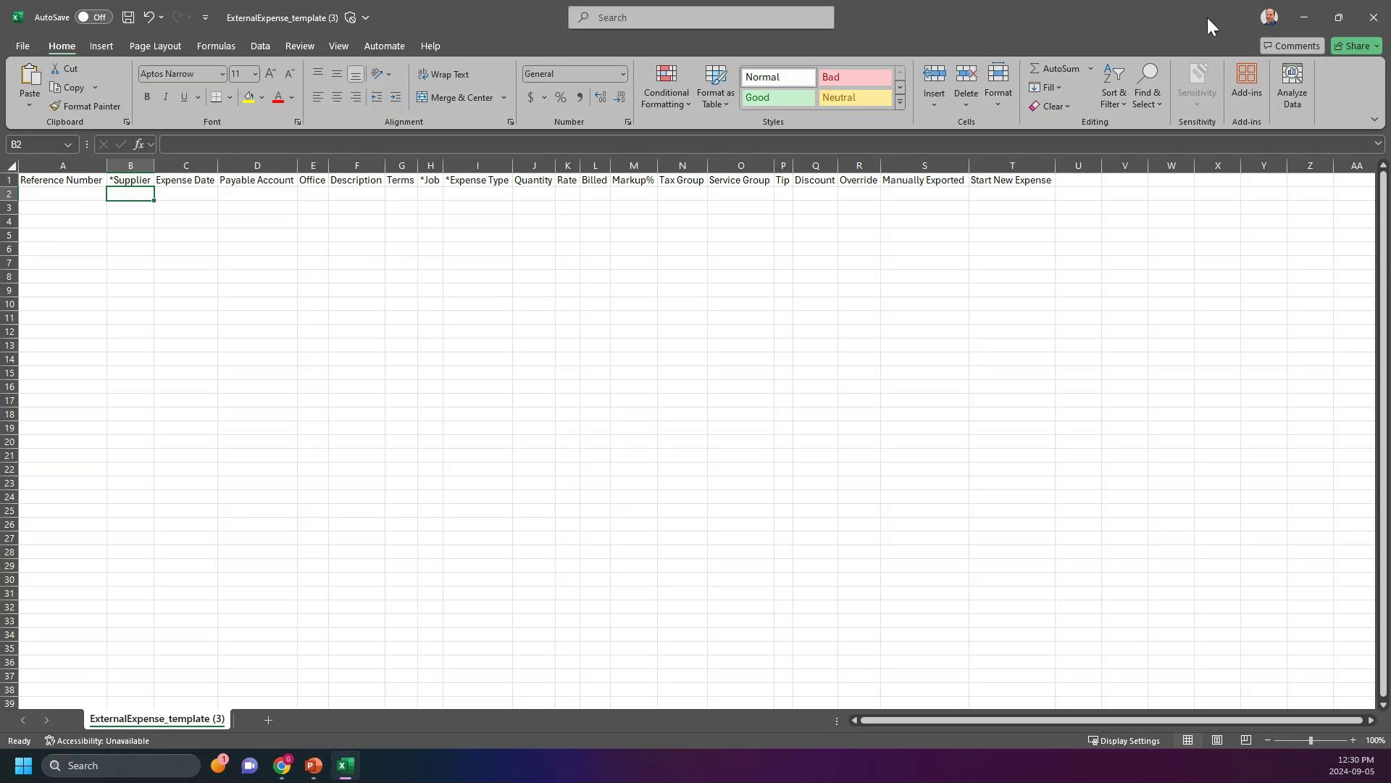
Return to the Batch Import page, open the file selection for the CSV upload, and cancel it
{"action": "left_click", "coordinate": [1303, 16]}
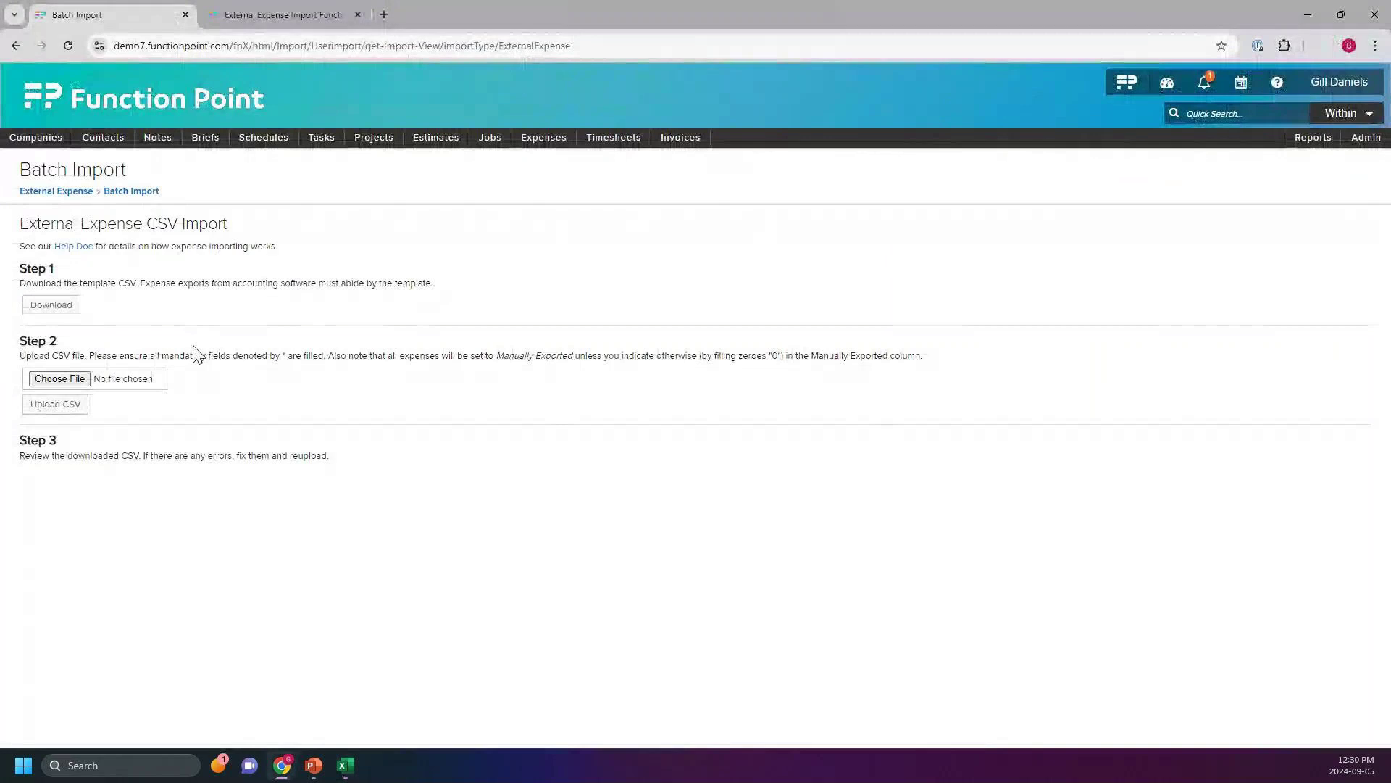
{"action": "left_click", "coordinate": [76, 378]}
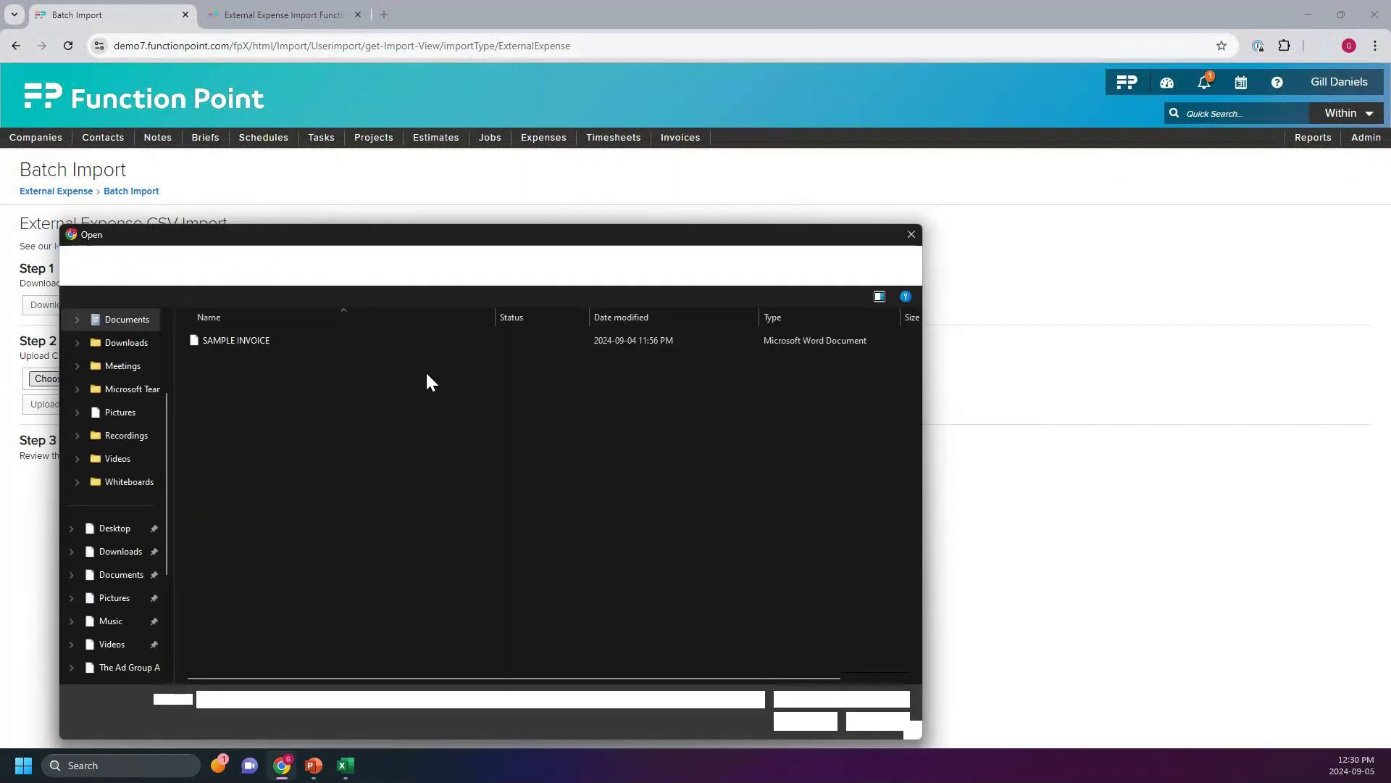
{"action": "left_click", "coordinate": [911, 234]}
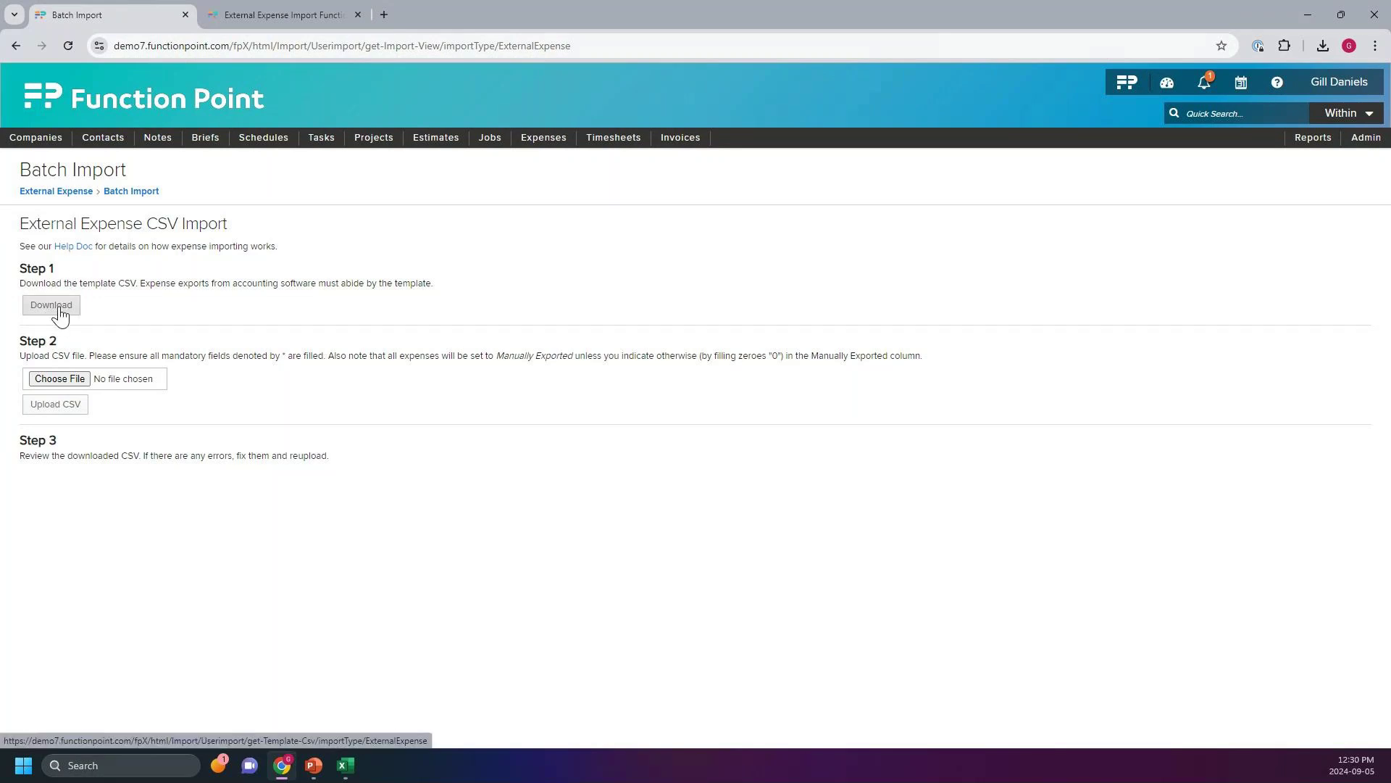
Enter 0 under Start New Expense in the template's first data row, and close the workbook without saving
{"action": "left_click", "coordinate": [344, 766]}
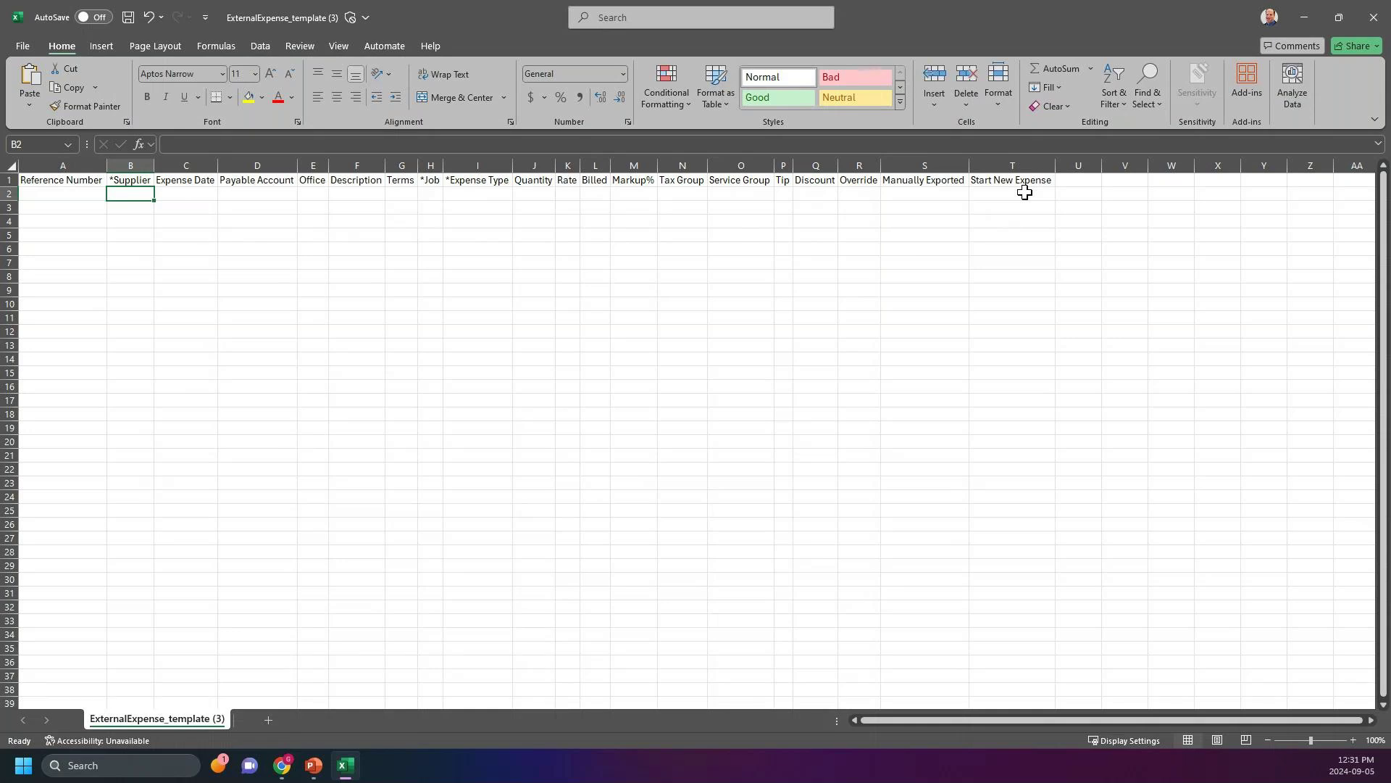
{"action": "left_click", "coordinate": [1024, 192]}
{"action": "type", "text": "0"}
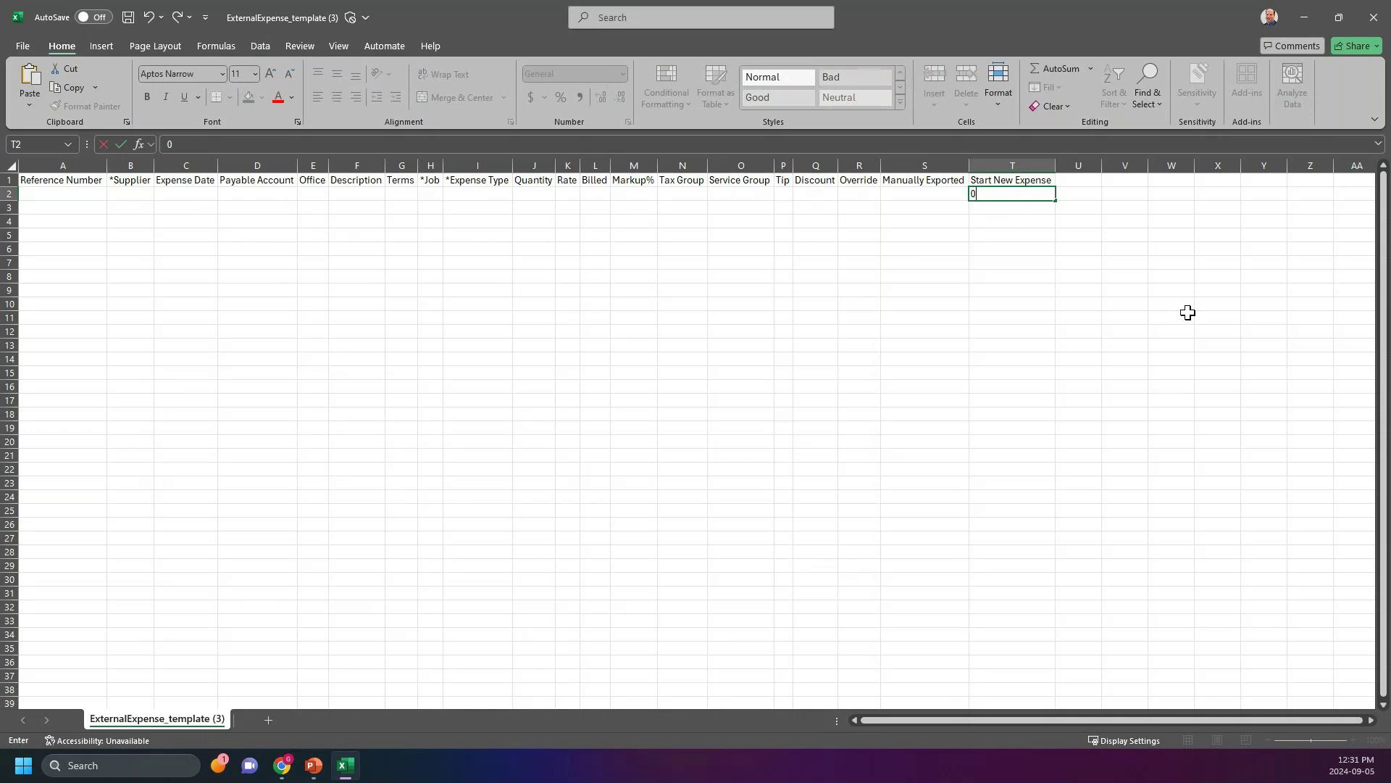
{"action": "left_click", "coordinate": [1003, 209]}
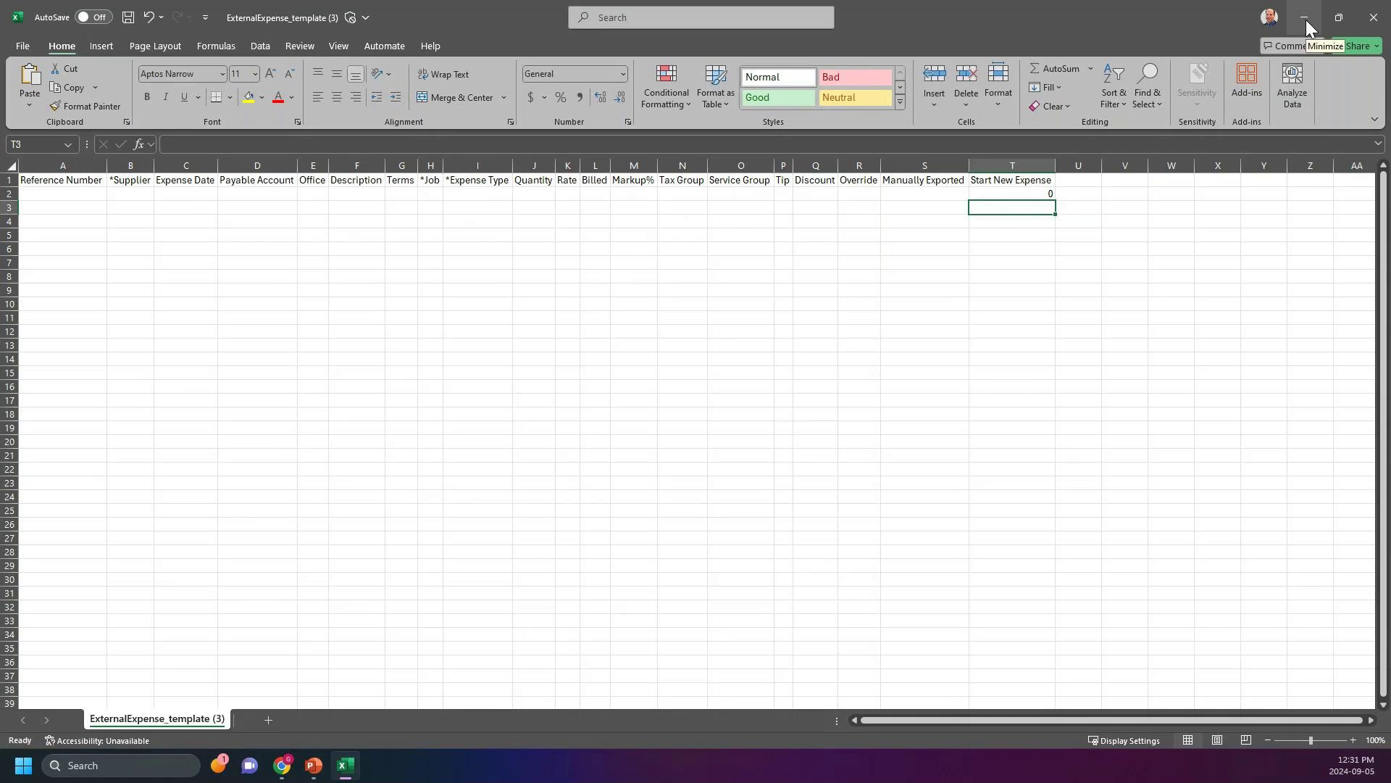
{"action": "left_click", "coordinate": [1374, 18]}
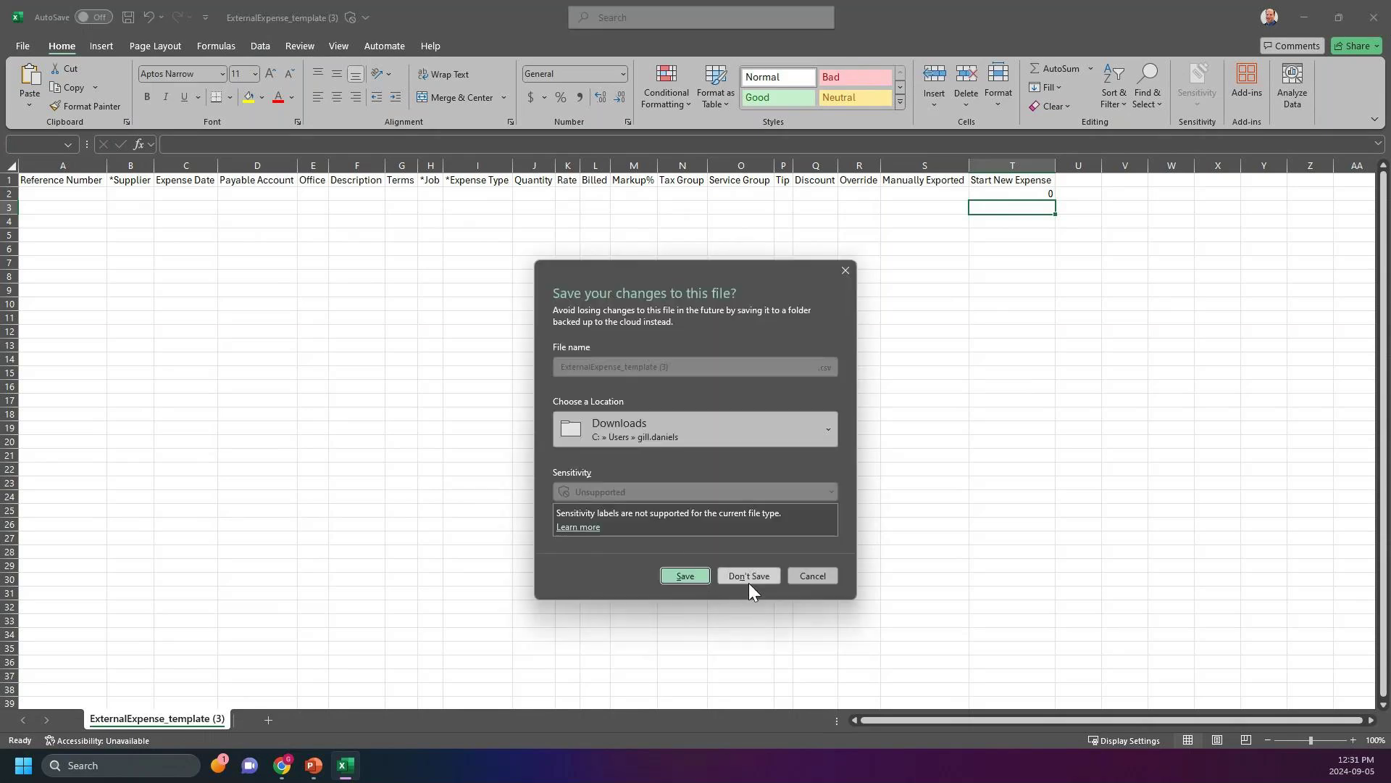
{"action": "left_click", "coordinate": [746, 580]}
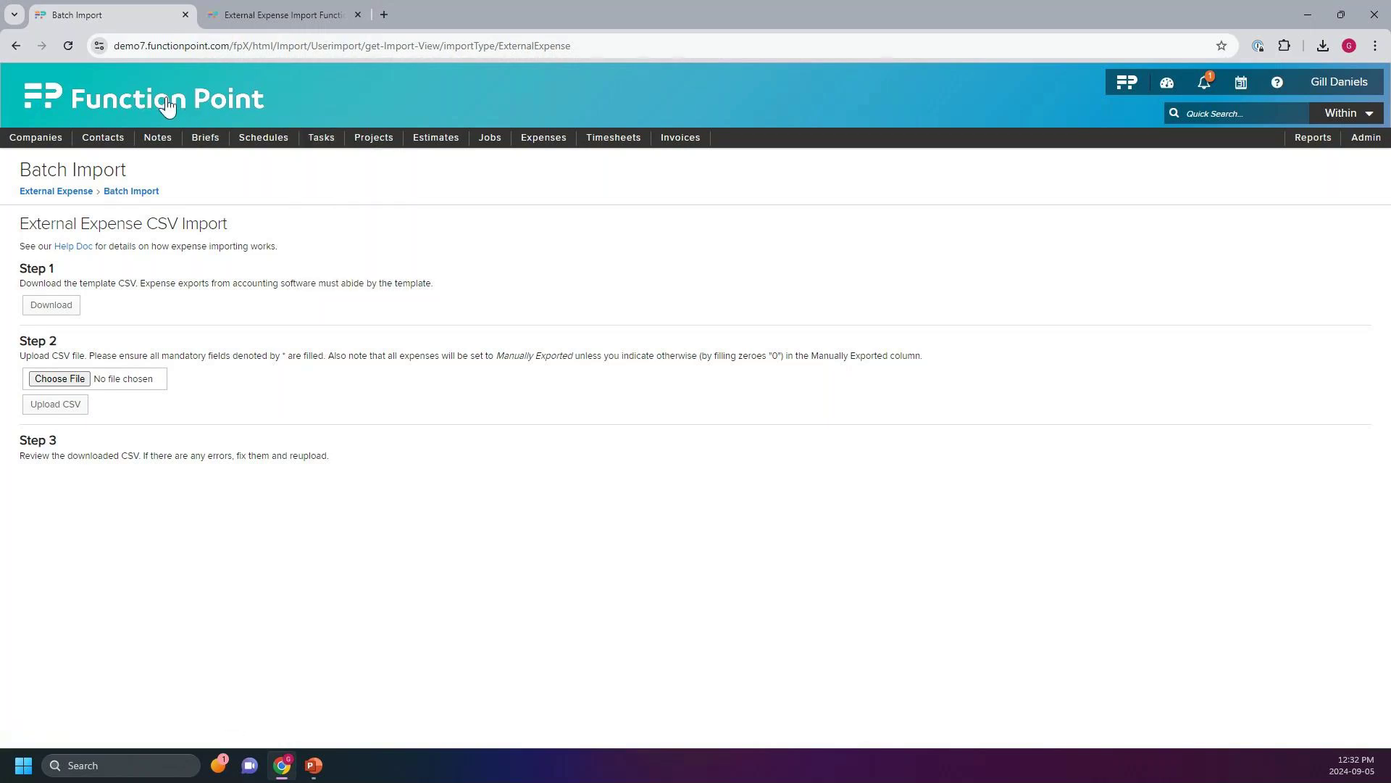
{"action": "left_click", "coordinate": [57, 107]}
{"action": "mouse_move", "coordinate": [334, 154]}
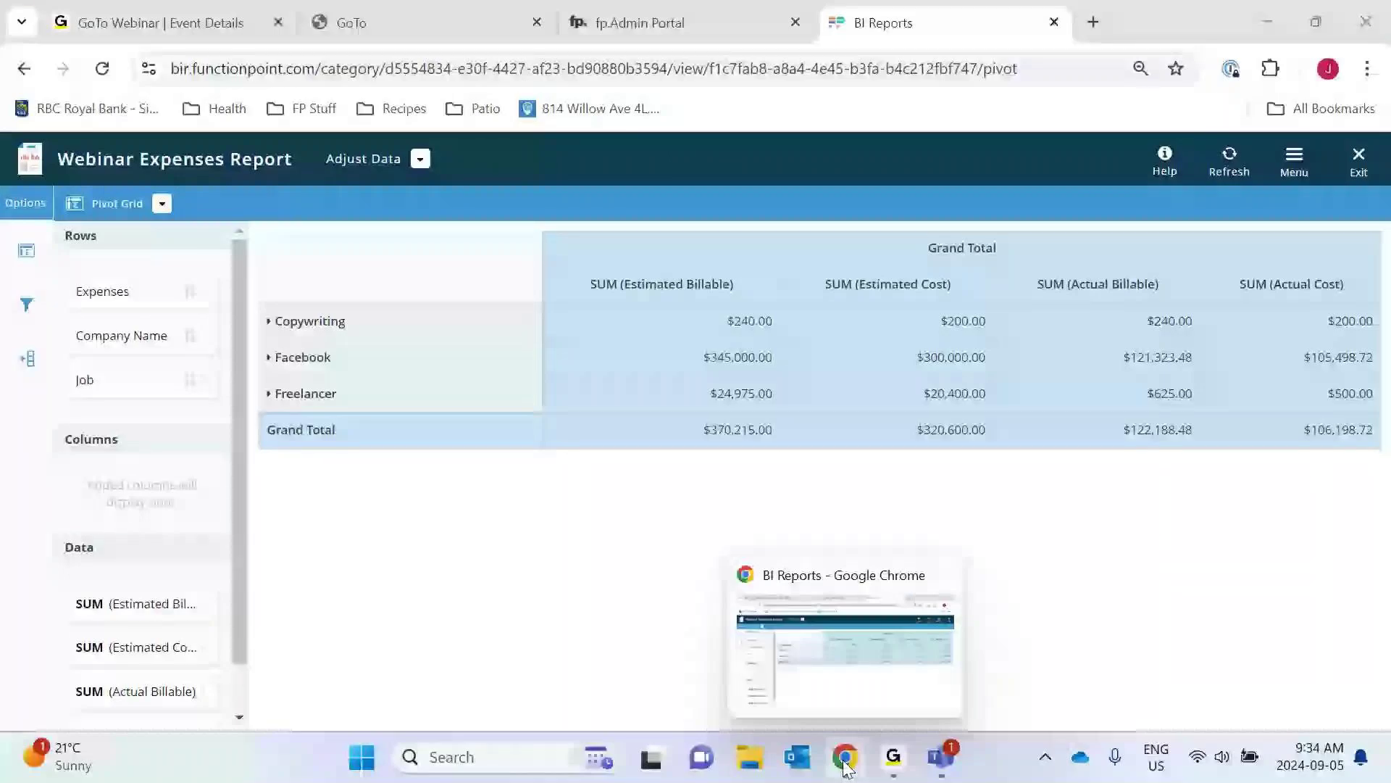
Bring up the Webinar Expenses Report in BI Reports and show it as a table
{"action": "left_click", "coordinate": [846, 758]}
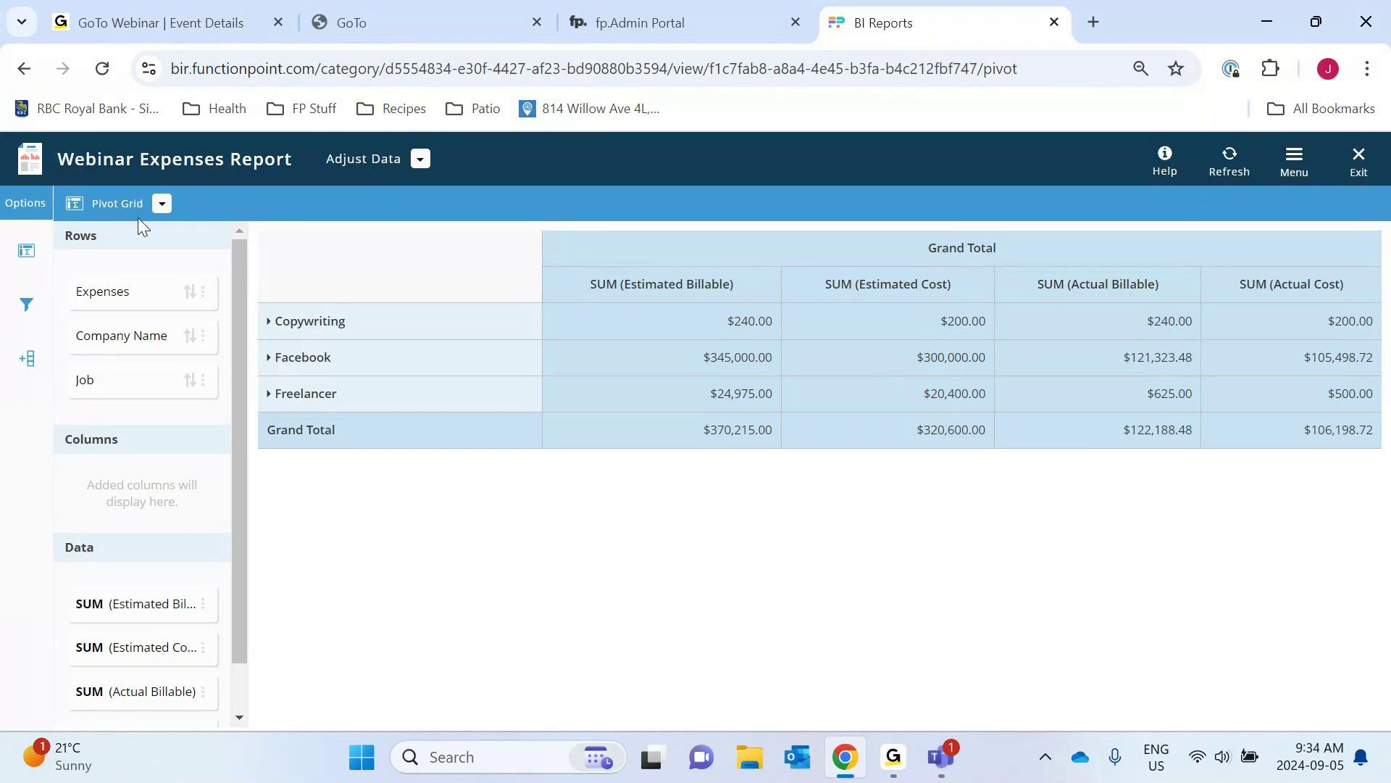
{"action": "left_click", "coordinate": [161, 203]}
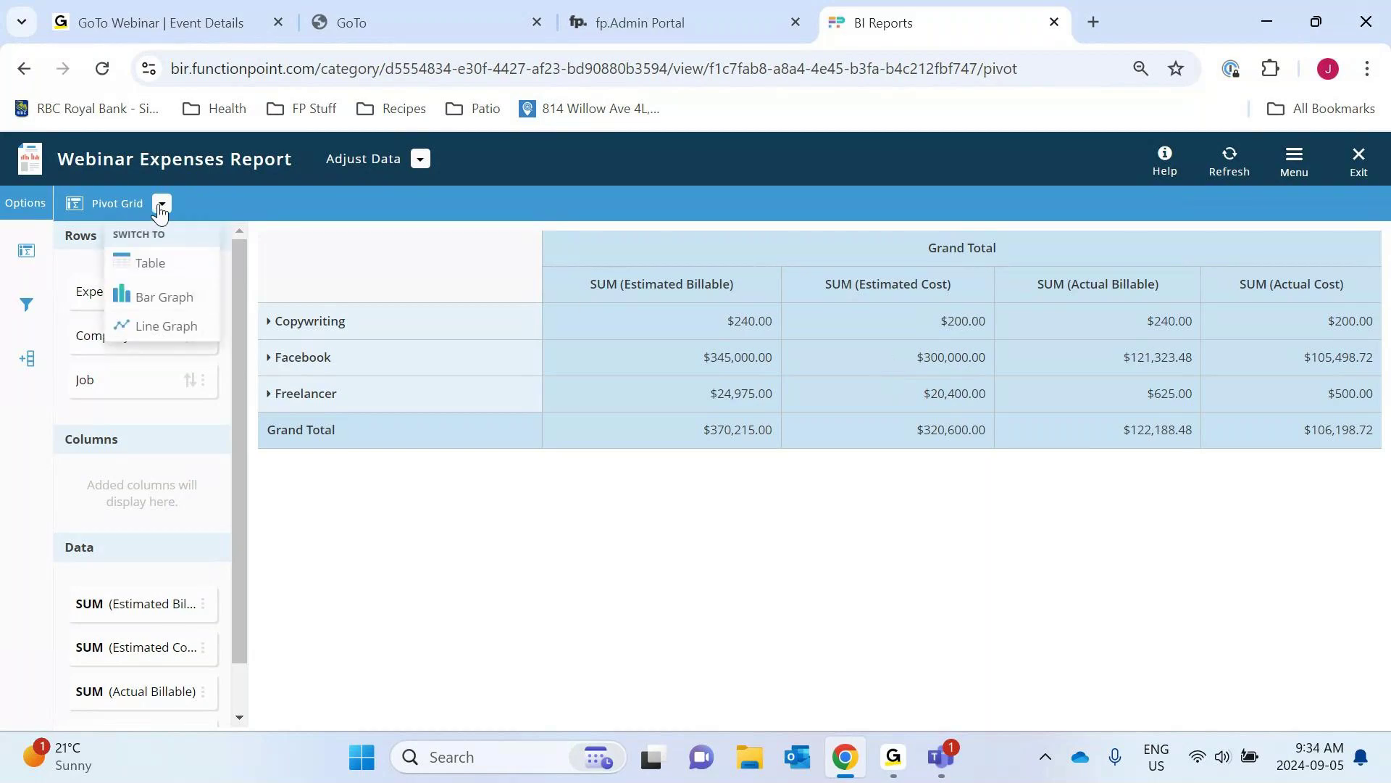
{"action": "left_click", "coordinate": [161, 267]}
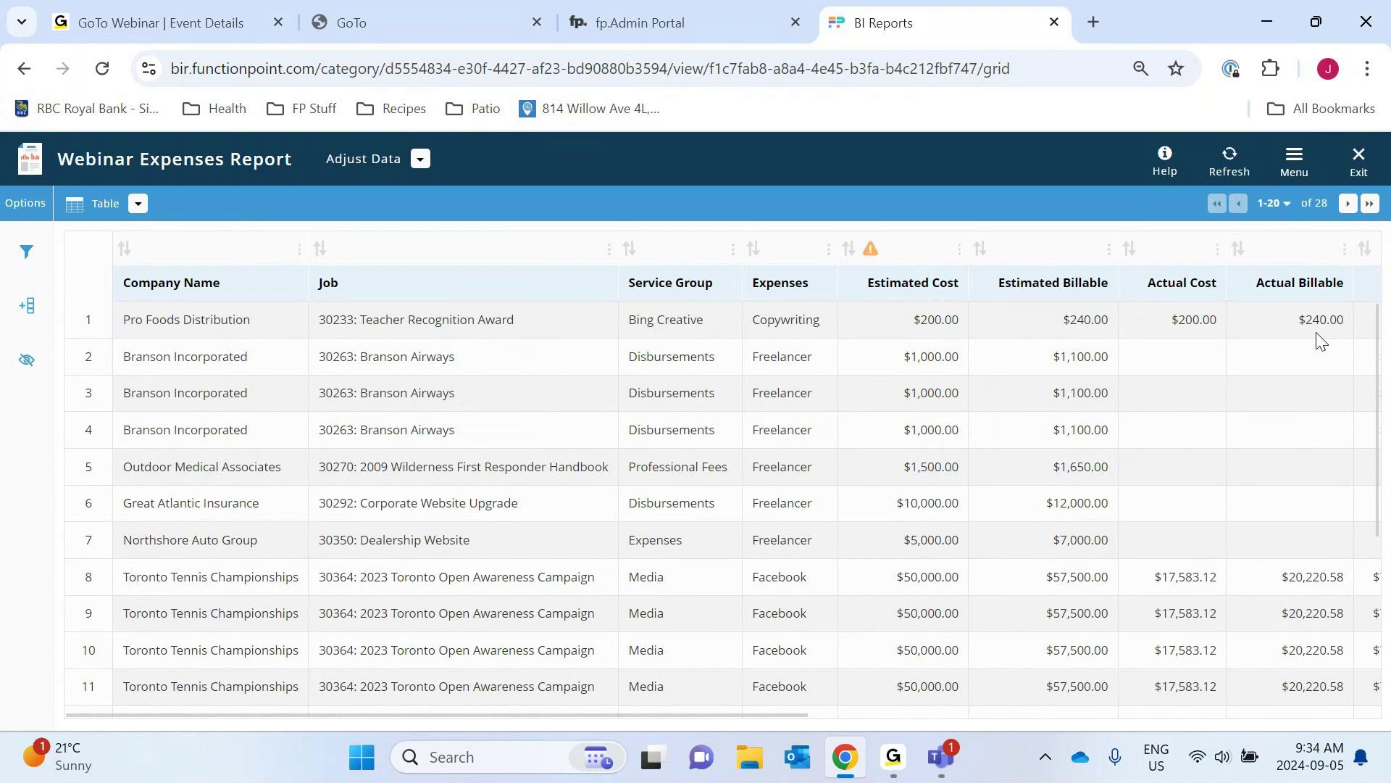
Return the report to Pivot Grid and order its rows as Expenses, Job and Company Name
{"action": "left_click", "coordinate": [139, 205]}
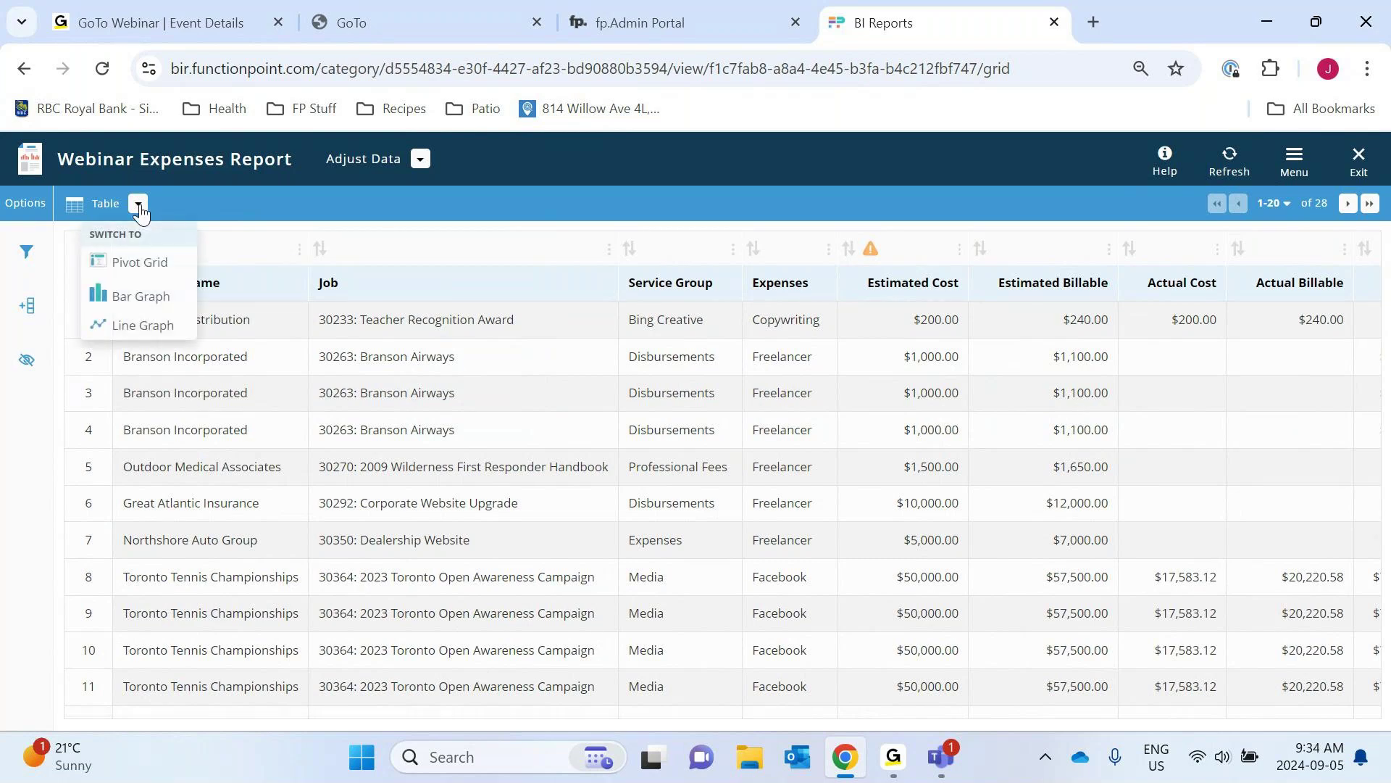
{"action": "left_click", "coordinate": [140, 262]}
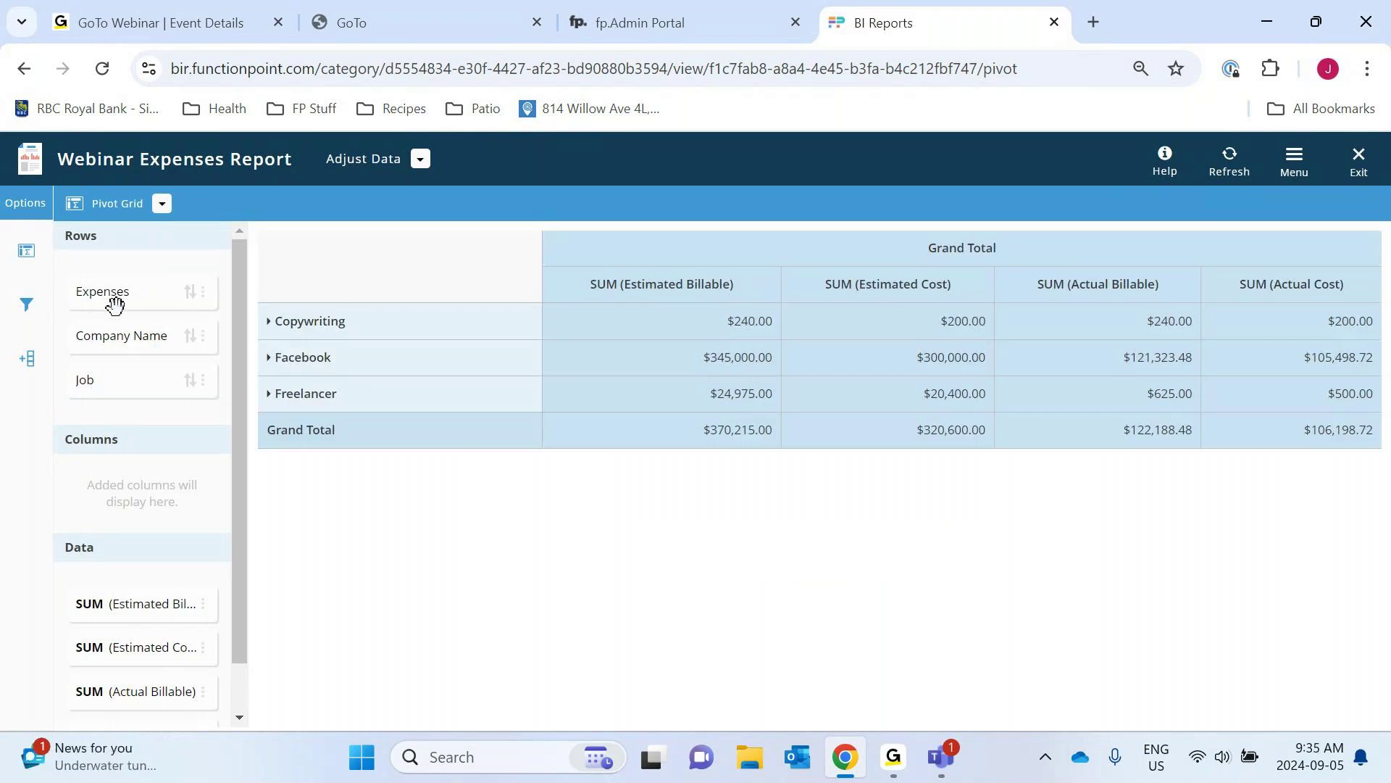
{"action": "left_click_drag", "start_coordinate": [141, 382], "coordinate": [137, 282]}
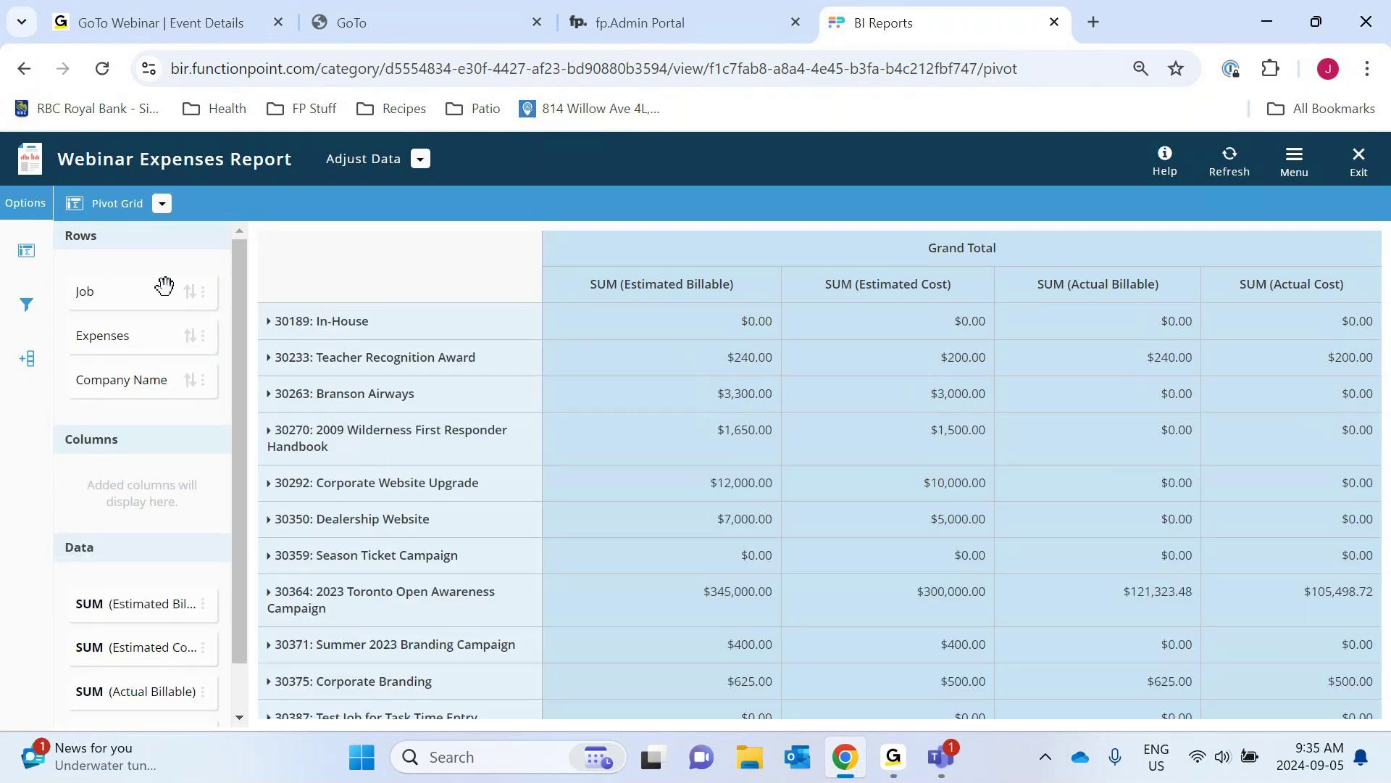
{"action": "left_click_drag", "start_coordinate": [147, 284], "coordinate": [160, 335]}
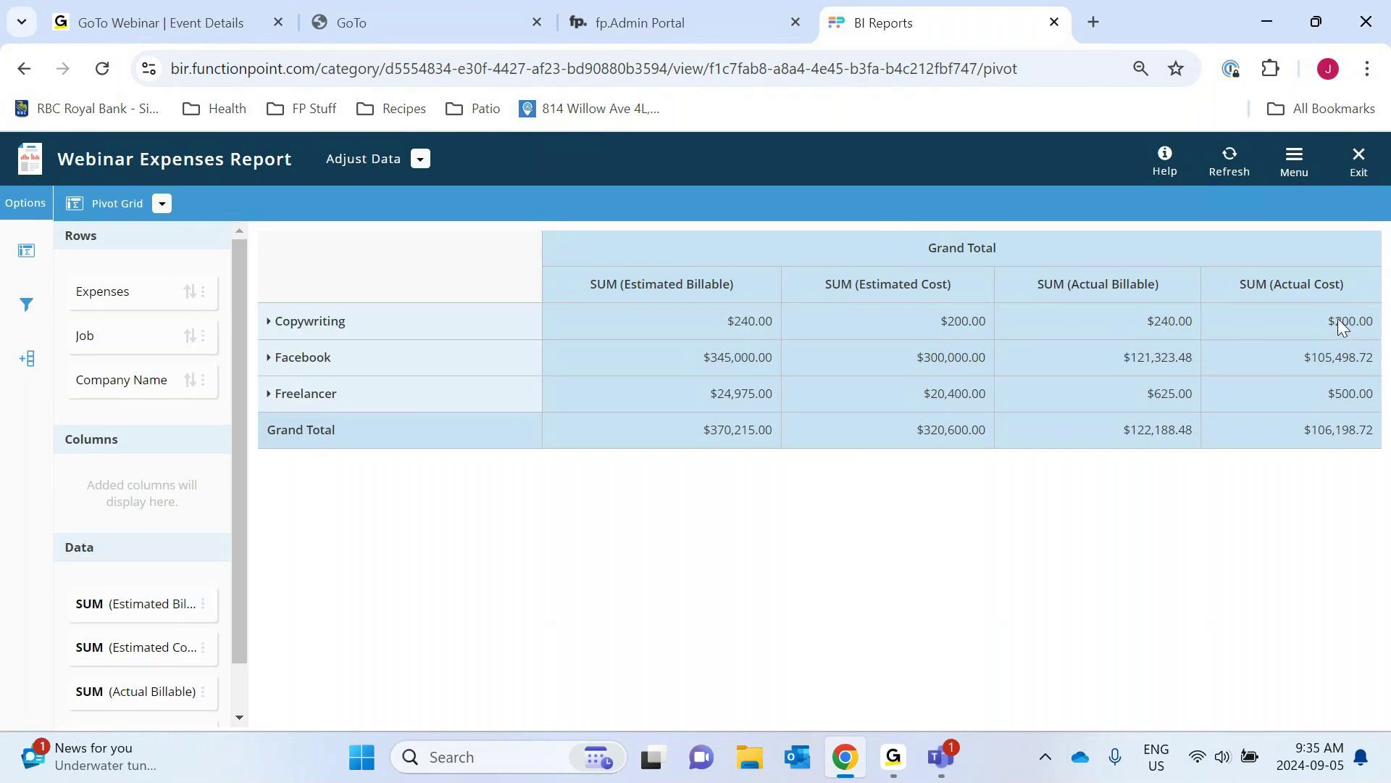
Add the Invoice Amount and Invoice Hours columns from the Invoiced group to the Webinar Expenses Report
{"action": "left_click", "coordinate": [27, 358]}
{"action": "left_click", "coordinate": [119, 348]}
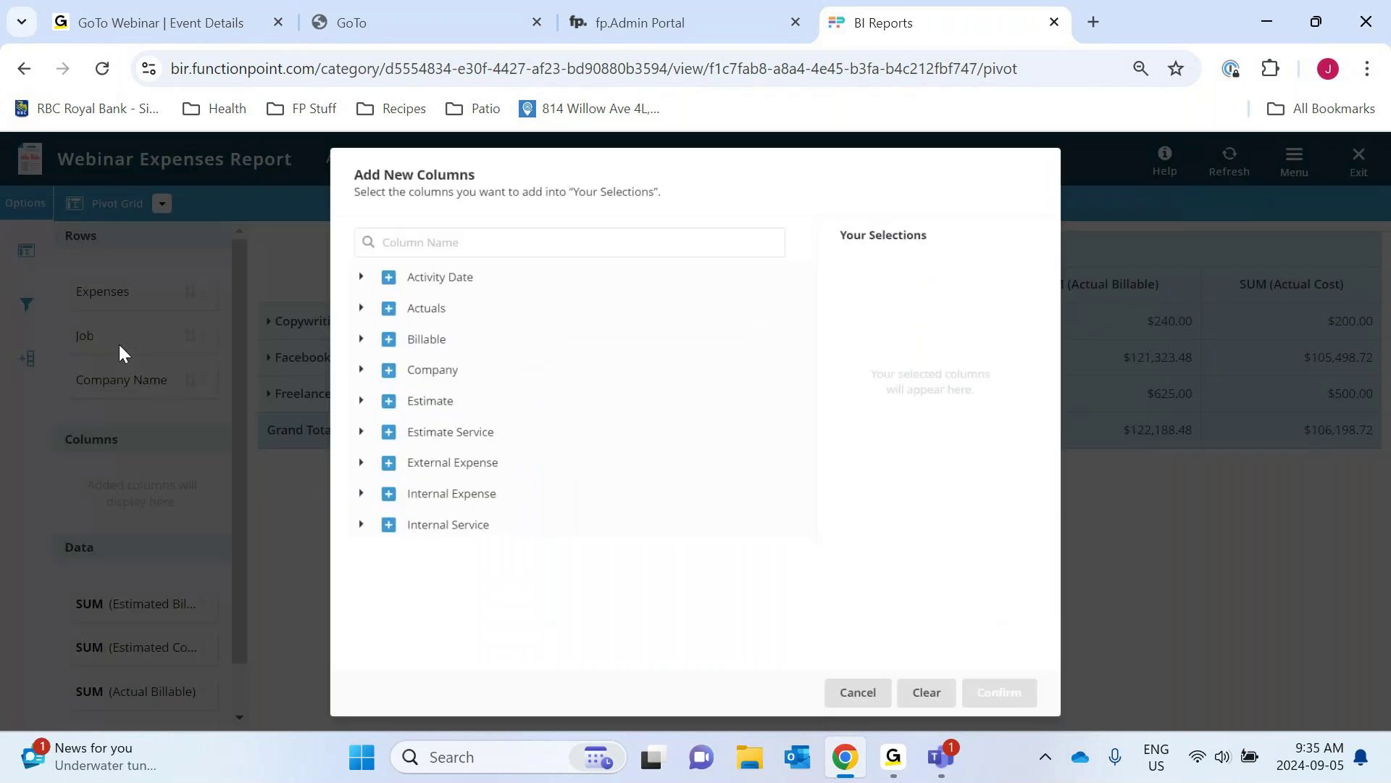
{"action": "scroll", "coordinate": [397, 514], "scroll_direction": "down", "scroll_amount": 4}
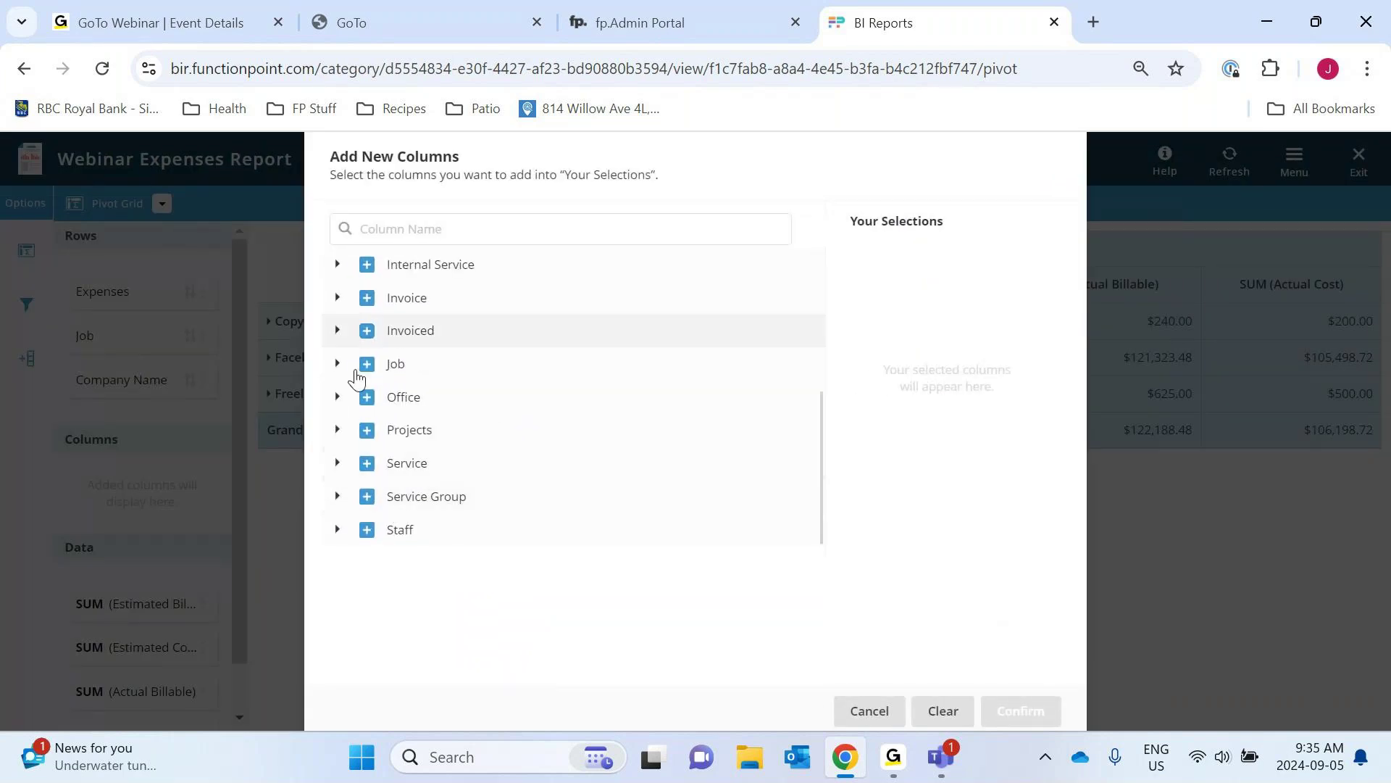
{"action": "left_click", "coordinate": [335, 332]}
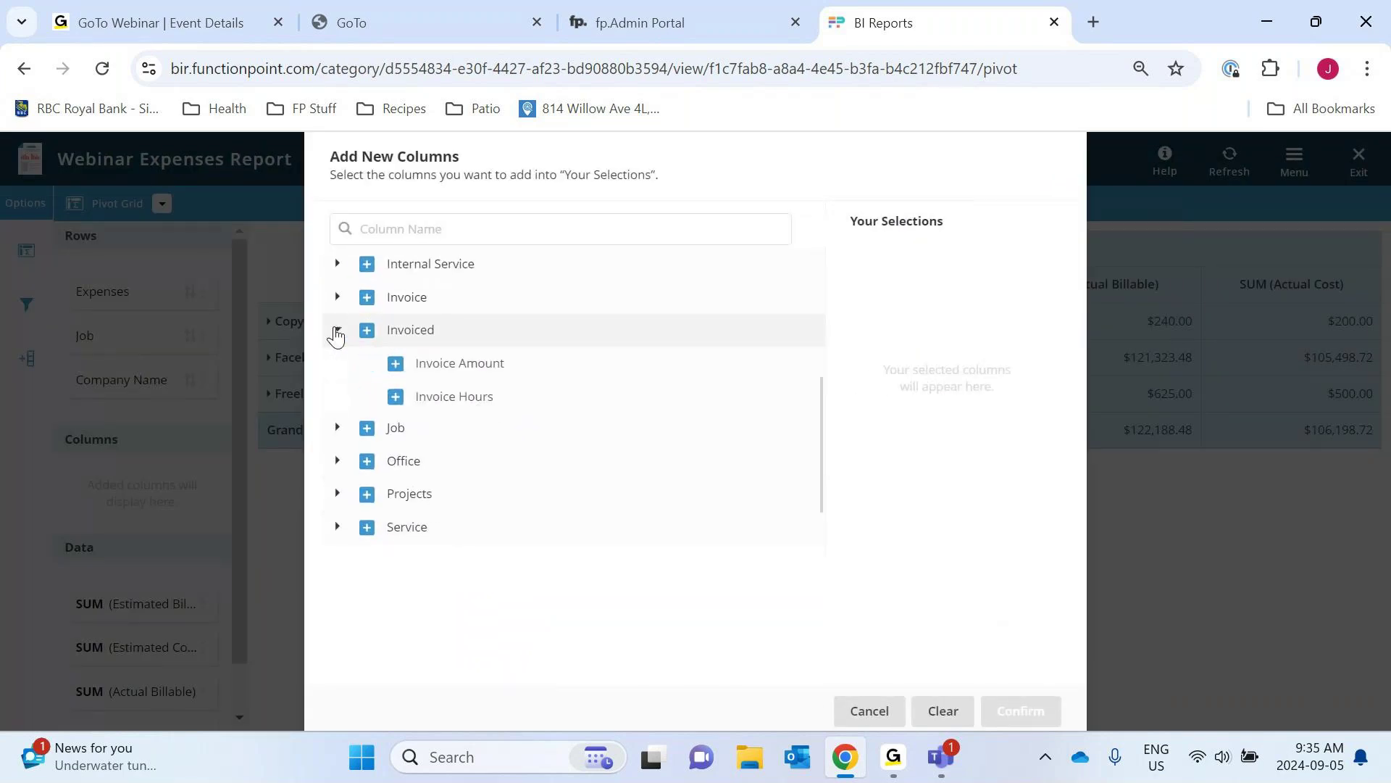
{"action": "left_click", "coordinate": [395, 366]}
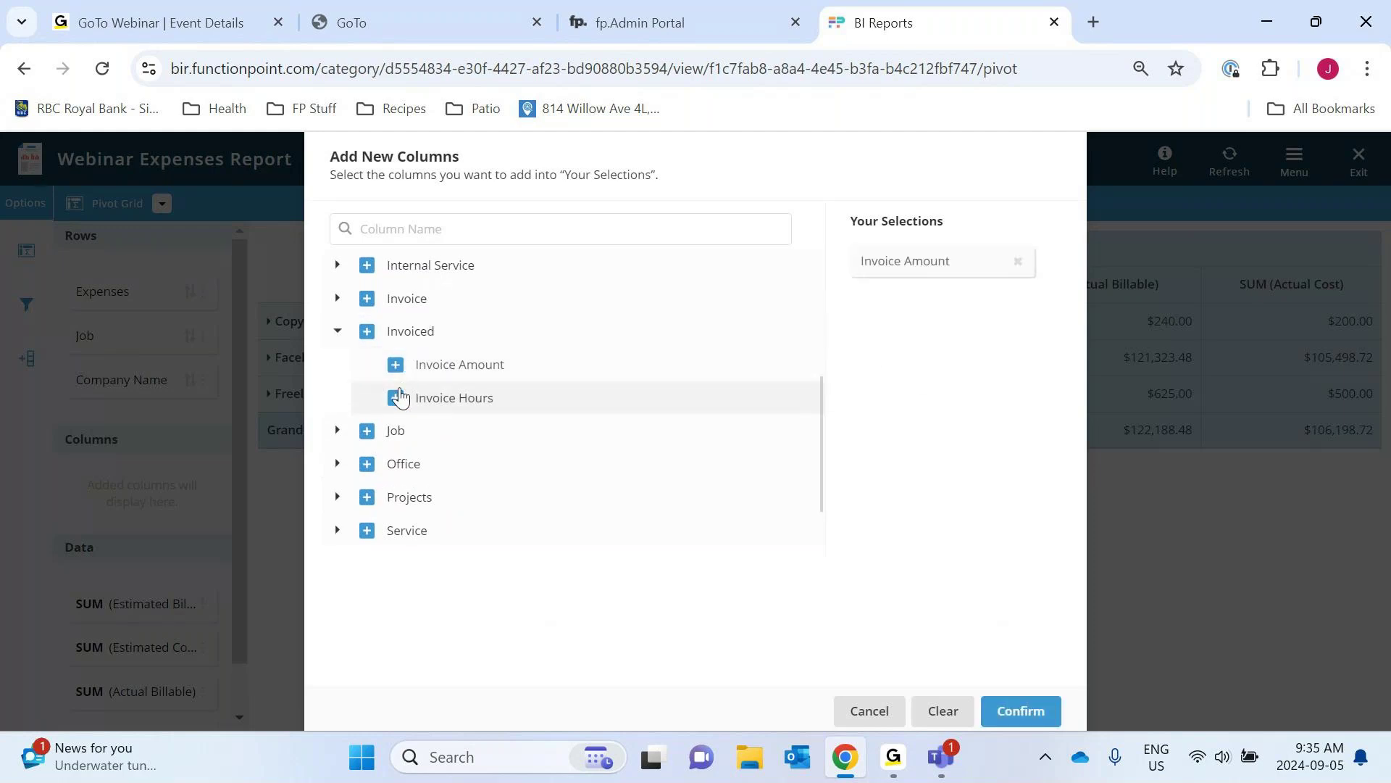
{"action": "left_click", "coordinate": [394, 398]}
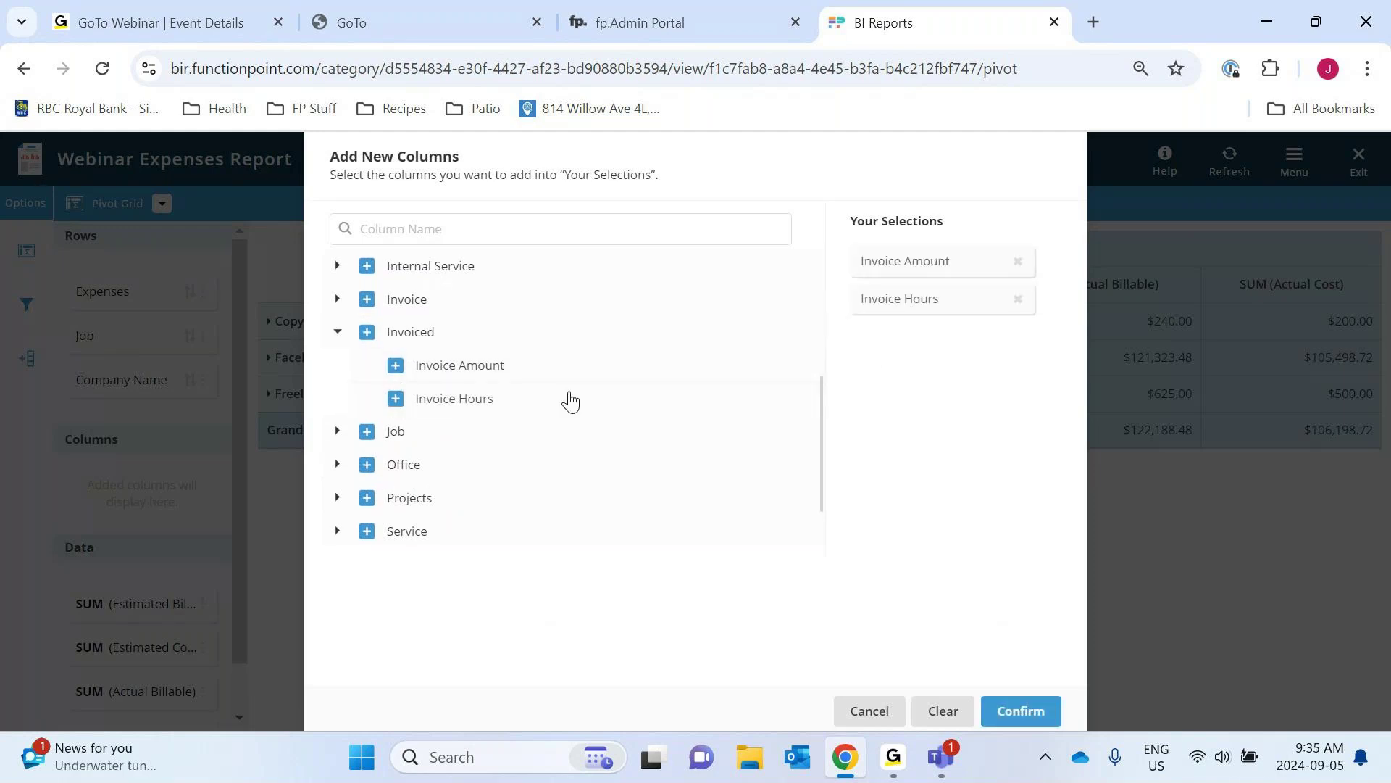
{"action": "left_click", "coordinate": [1044, 714]}
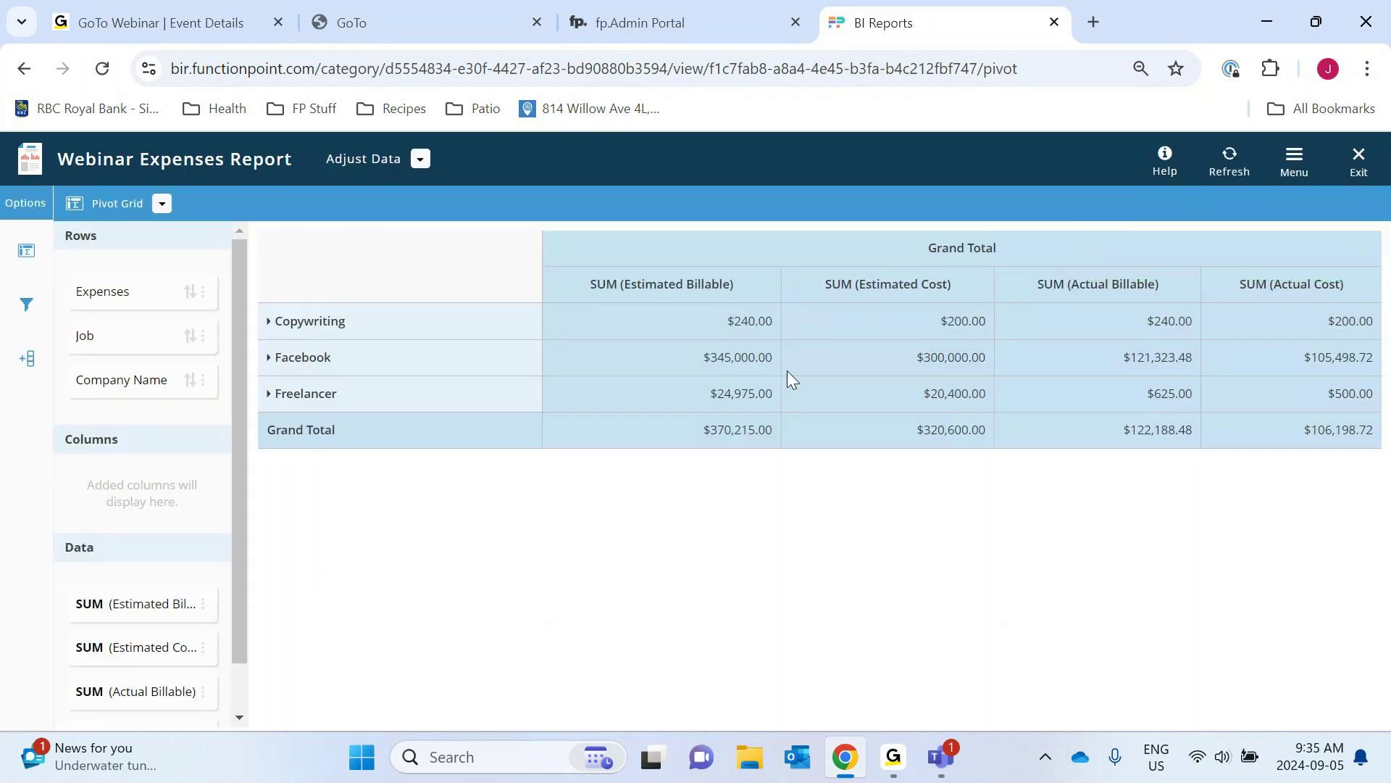
Add Invoice Hours and Invoice Amount to the data area of the pivot grid
{"action": "scroll", "coordinate": [141, 630], "scroll_direction": "down", "scroll_amount": 2}
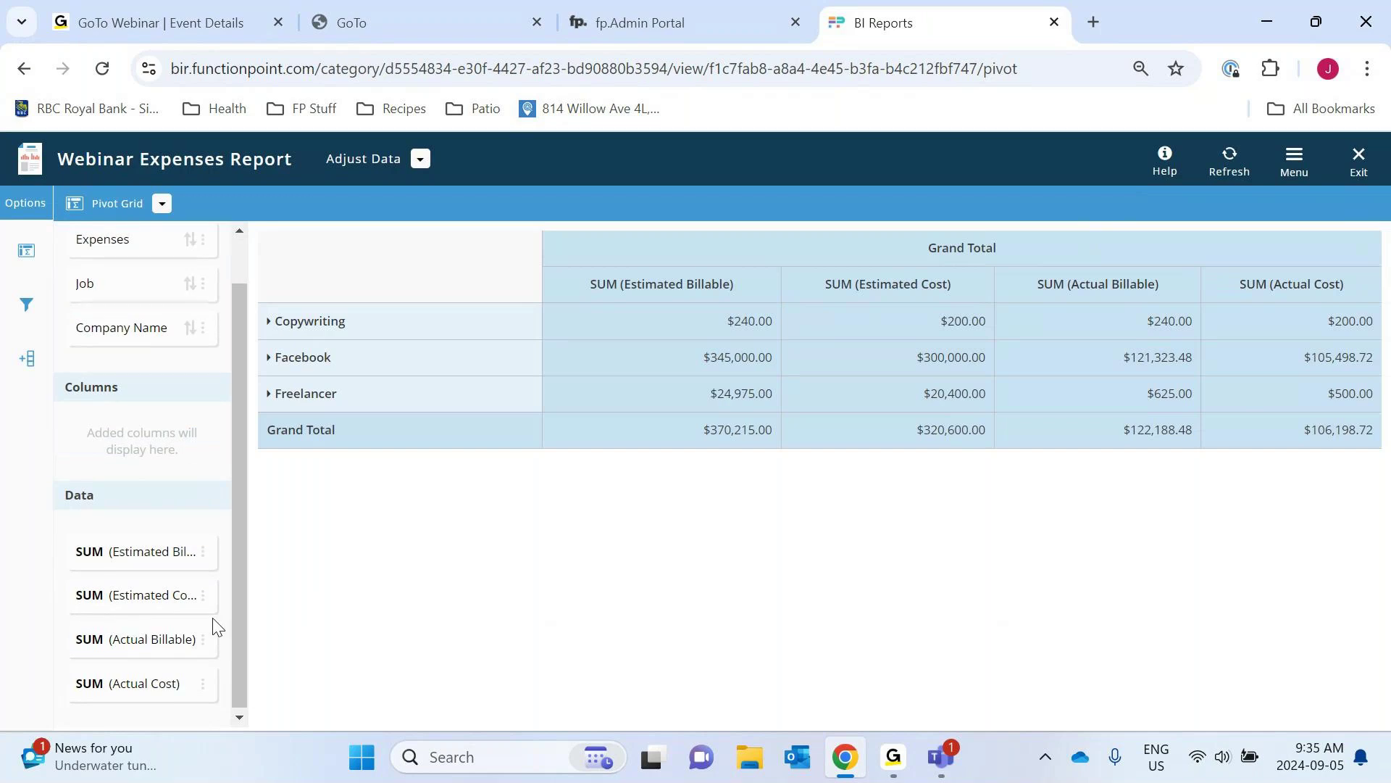
{"action": "left_click", "coordinate": [28, 250]}
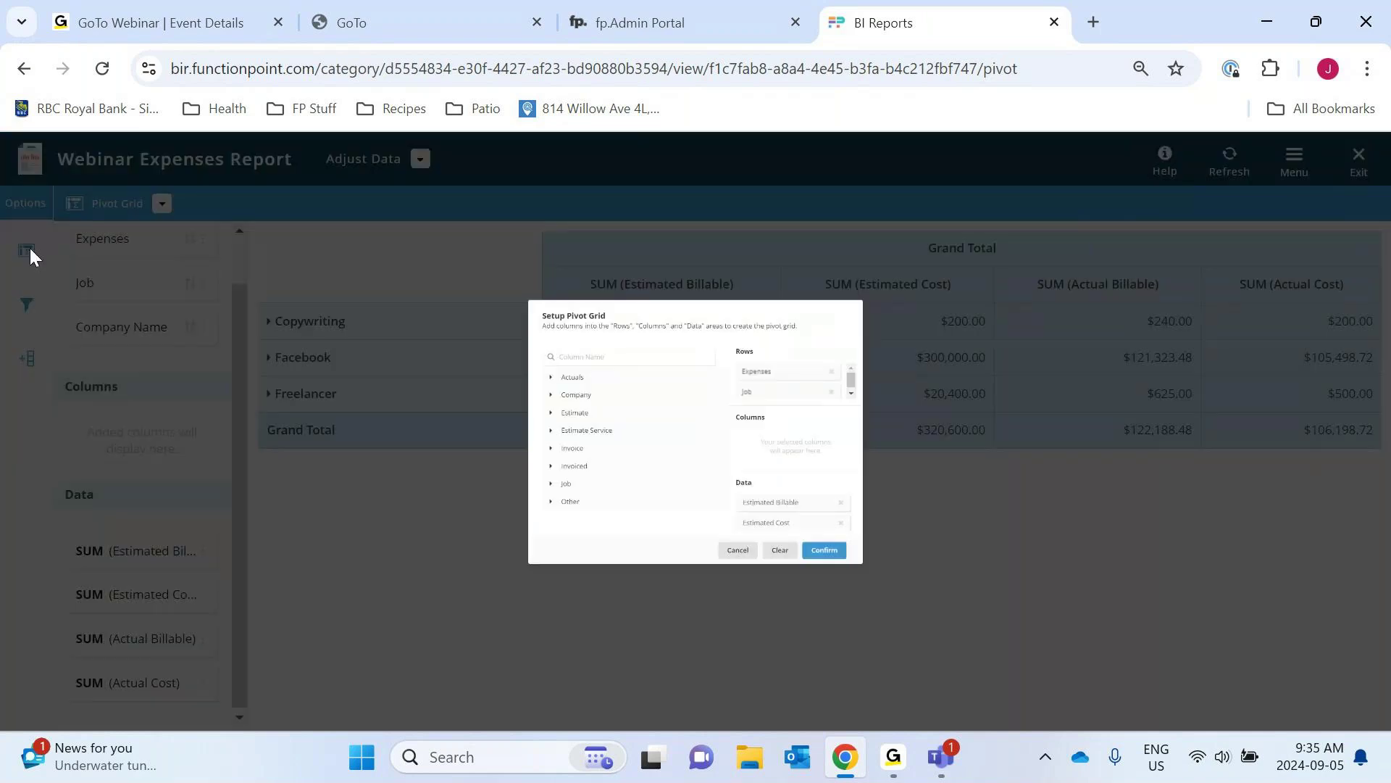
{"action": "left_click", "coordinate": [433, 494]}
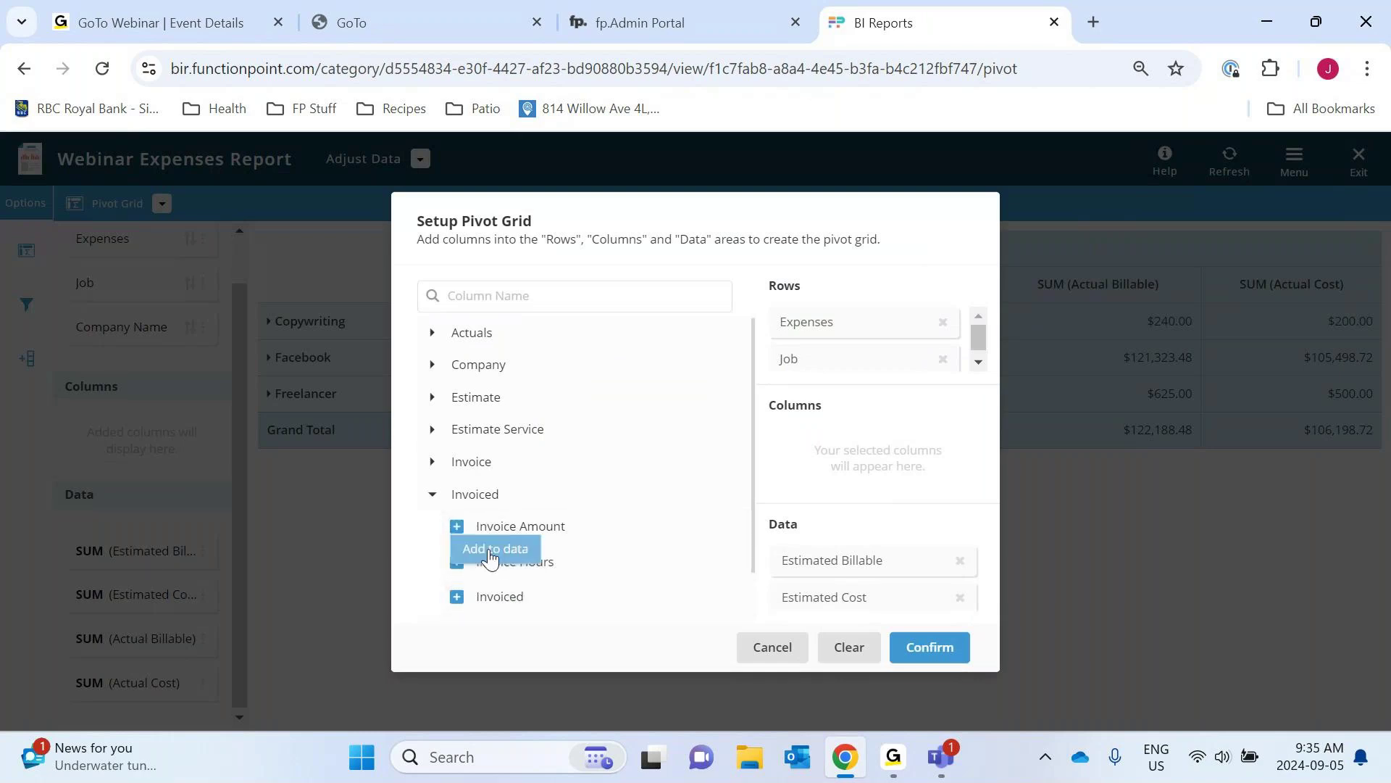
{"action": "left_click", "coordinate": [930, 649]}
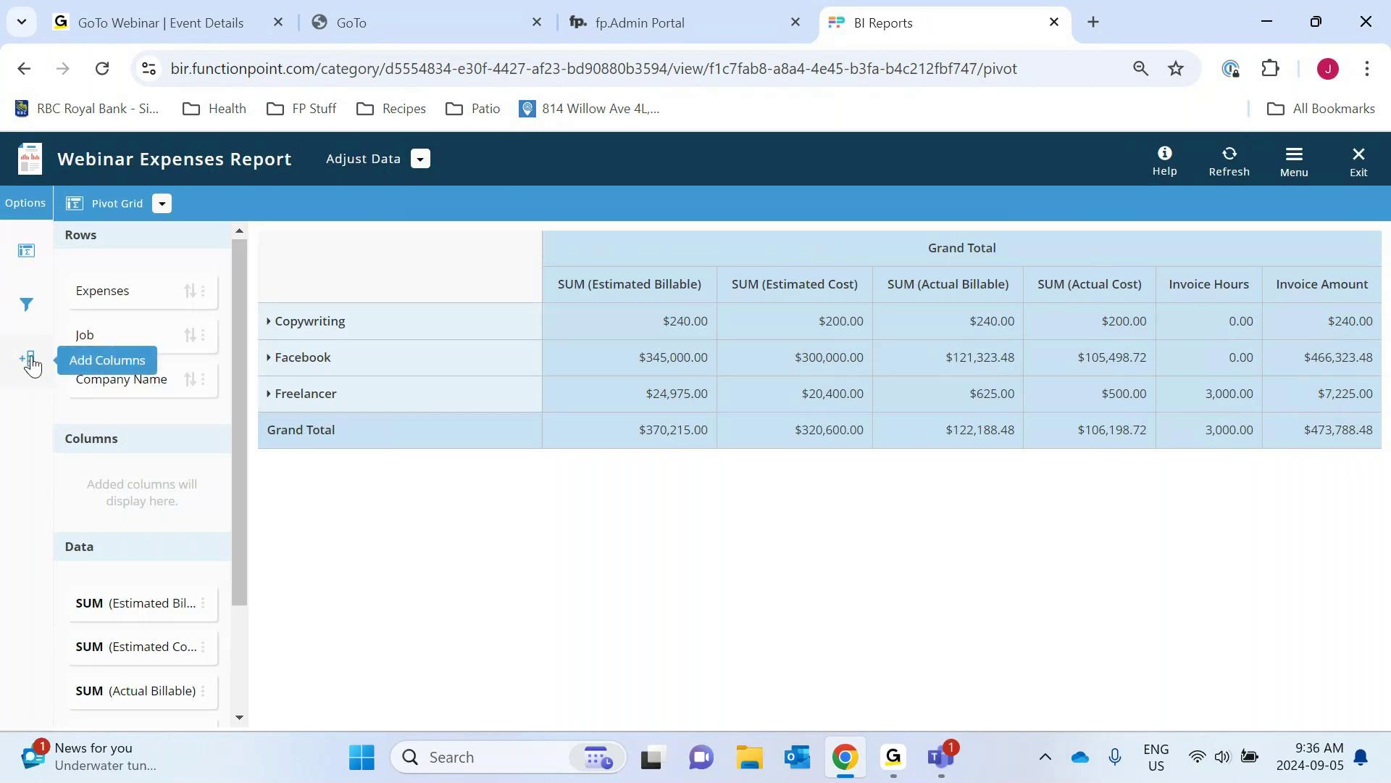
Expand the Copywriting and Facebook rows down to job and company level to review their figures
{"action": "left_click", "coordinate": [268, 321]}
{"action": "left_click", "coordinate": [367, 321]}
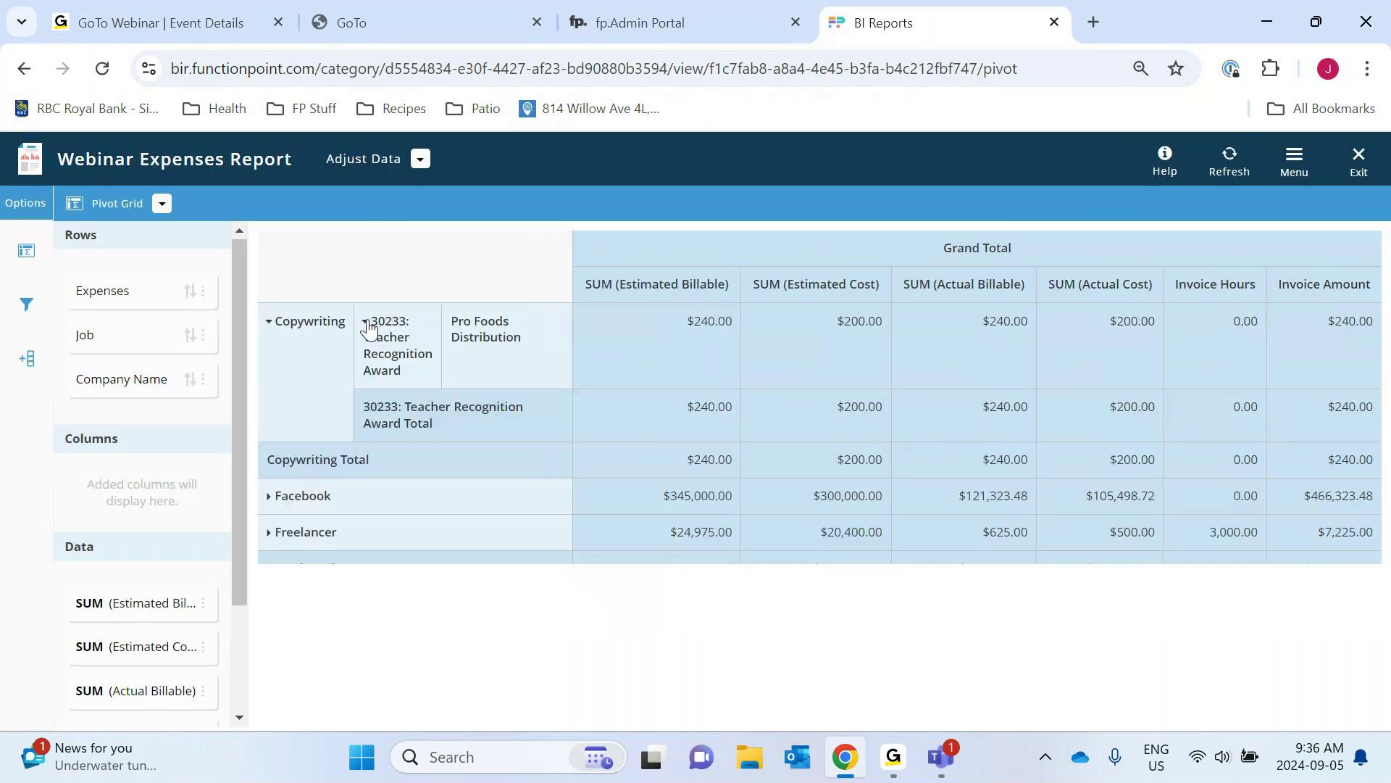
{"action": "left_click", "coordinate": [279, 499]}
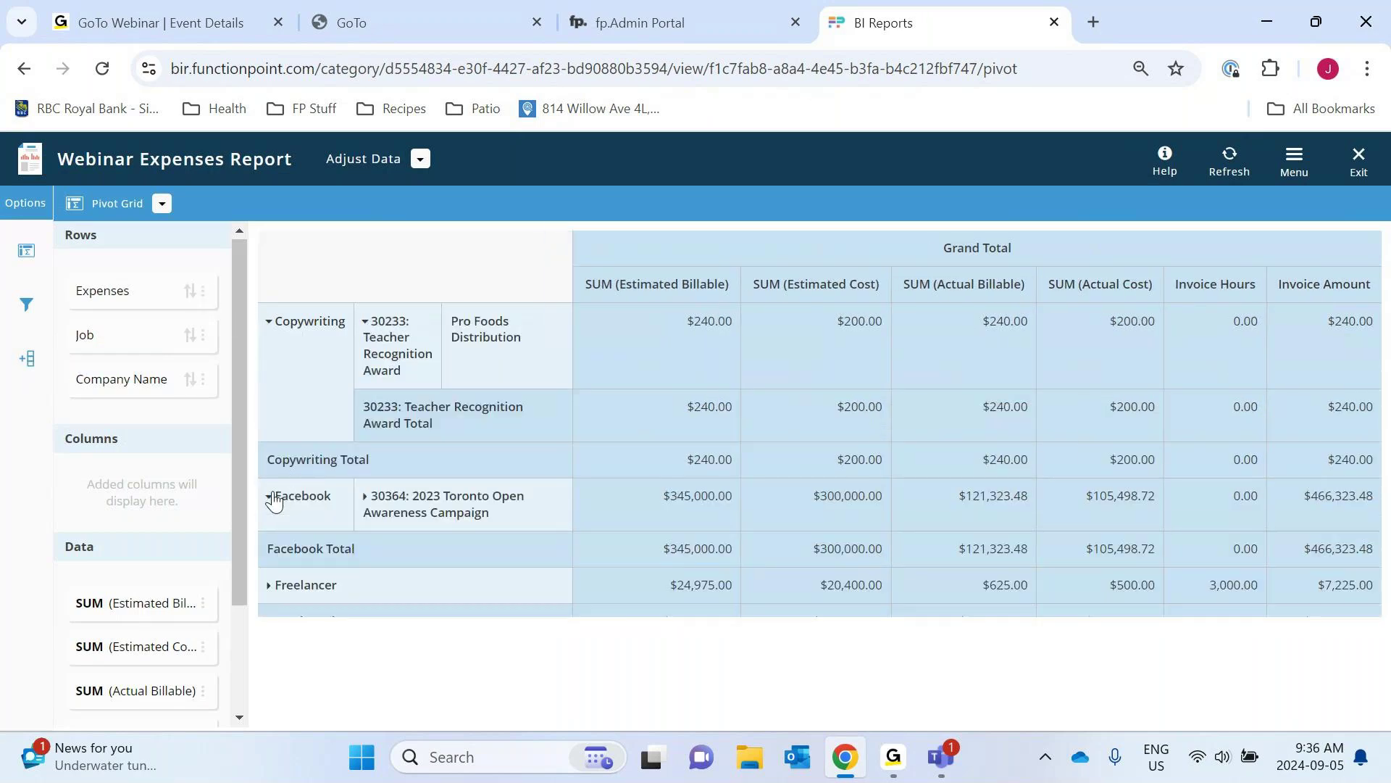
{"action": "left_click", "coordinate": [368, 498]}
{"action": "scroll", "coordinate": [367, 572], "scroll_direction": "down", "scroll_amount": 1}
{"action": "scroll", "coordinate": [367, 573], "scroll_direction": "up", "scroll_amount": 1}
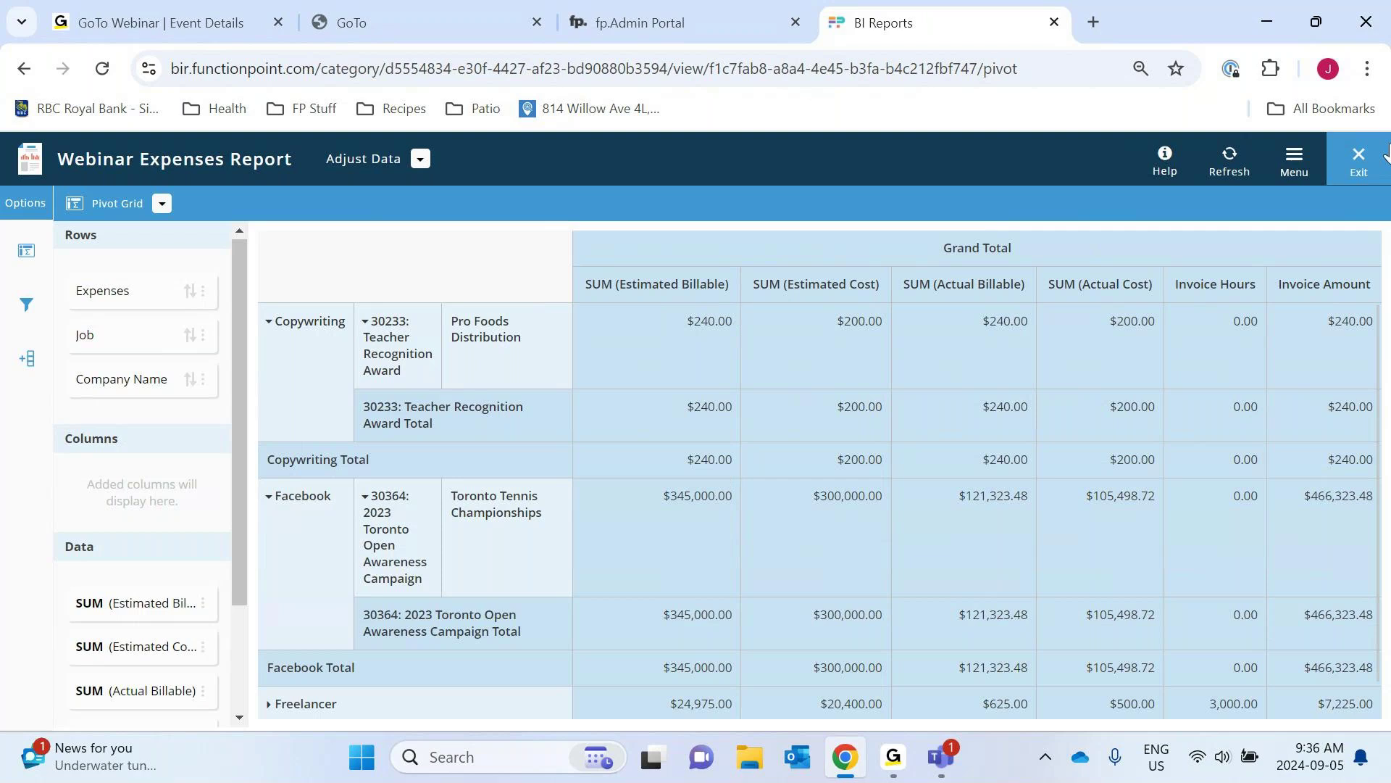
Leave the Webinar Expenses Report for the report selection page, saving its changes
{"action": "left_click", "coordinate": [1358, 161]}
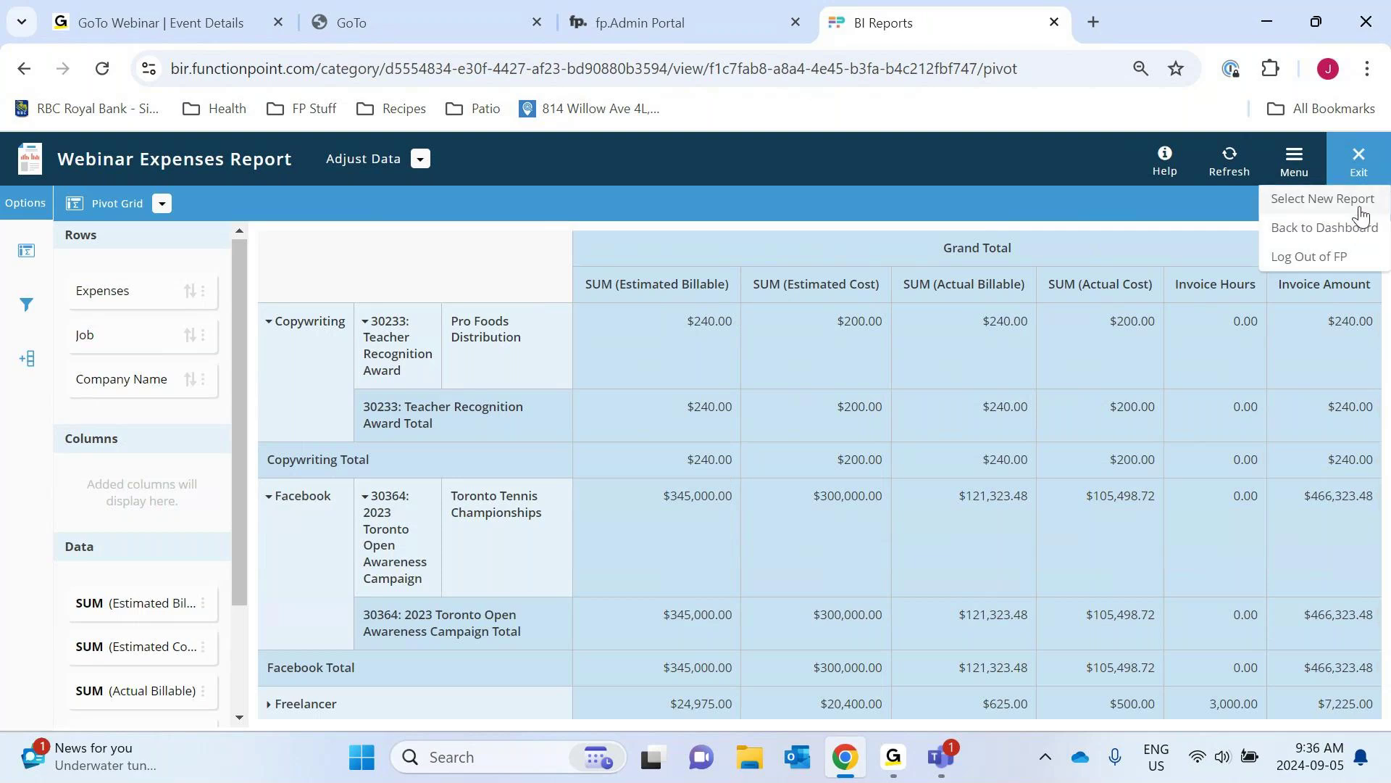
{"action": "left_click", "coordinate": [1359, 210]}
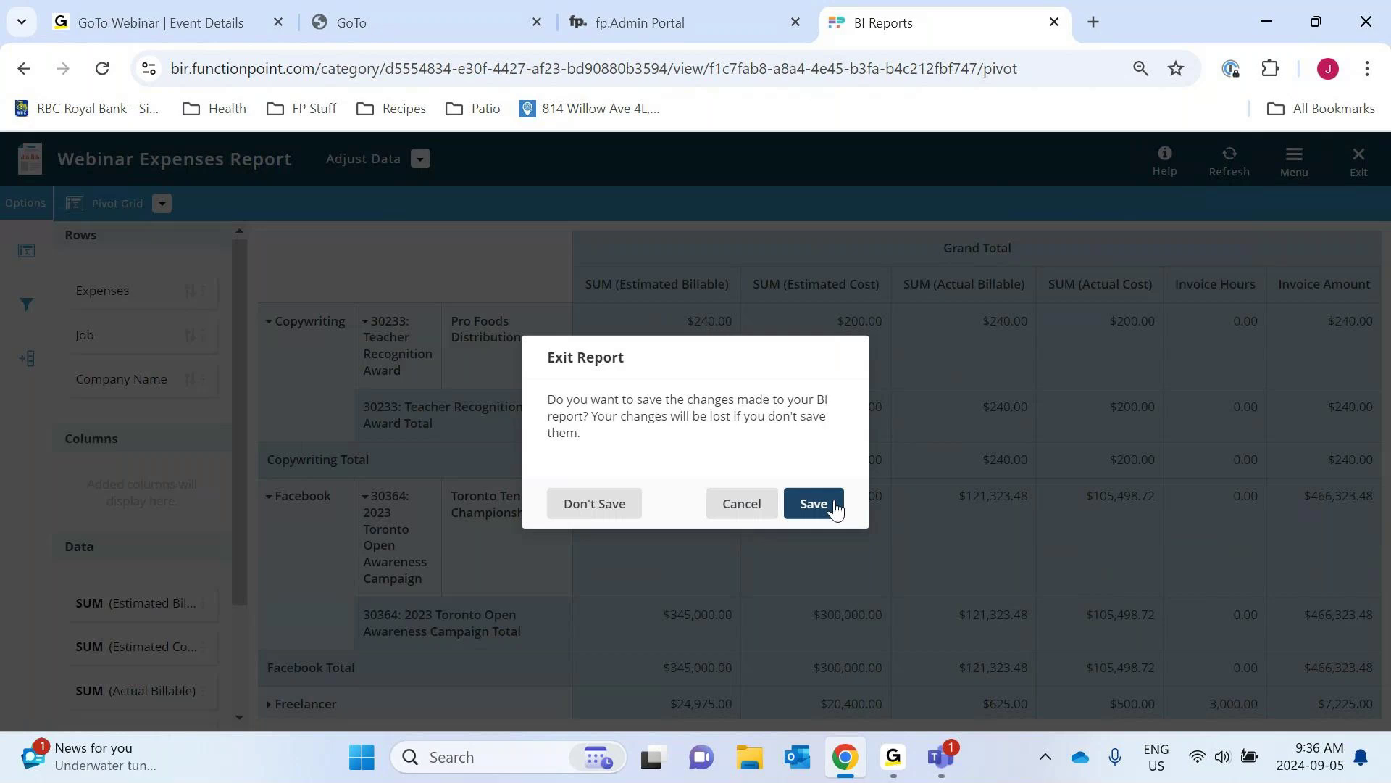
{"action": "left_click", "coordinate": [813, 503]}
Bring up the saved Webinar External Expense Data Report
{"action": "left_click", "coordinate": [528, 453]}
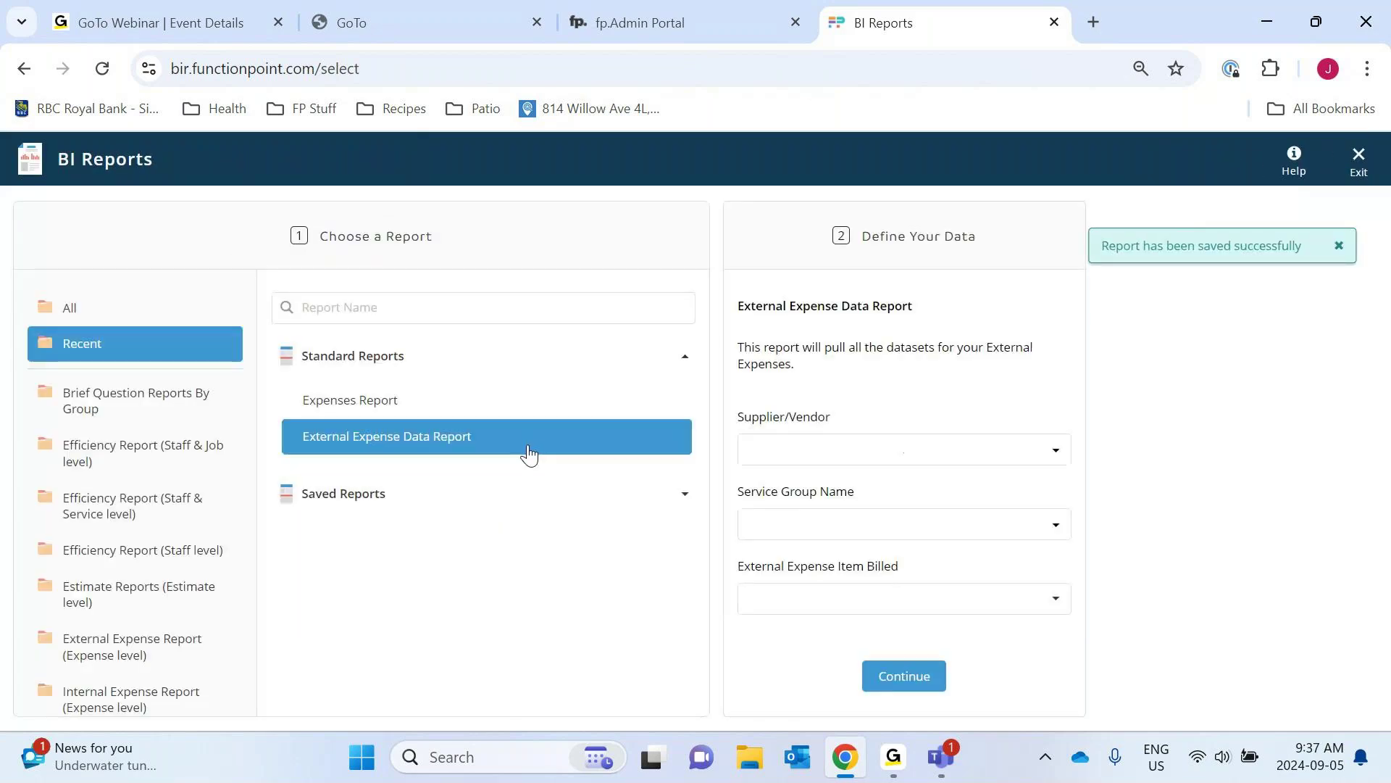
{"action": "left_click", "coordinate": [652, 497]}
{"action": "left_click", "coordinate": [533, 491]}
{"action": "left_click", "coordinate": [905, 676]}
{"action": "left_click", "coordinate": [1215, 675]}
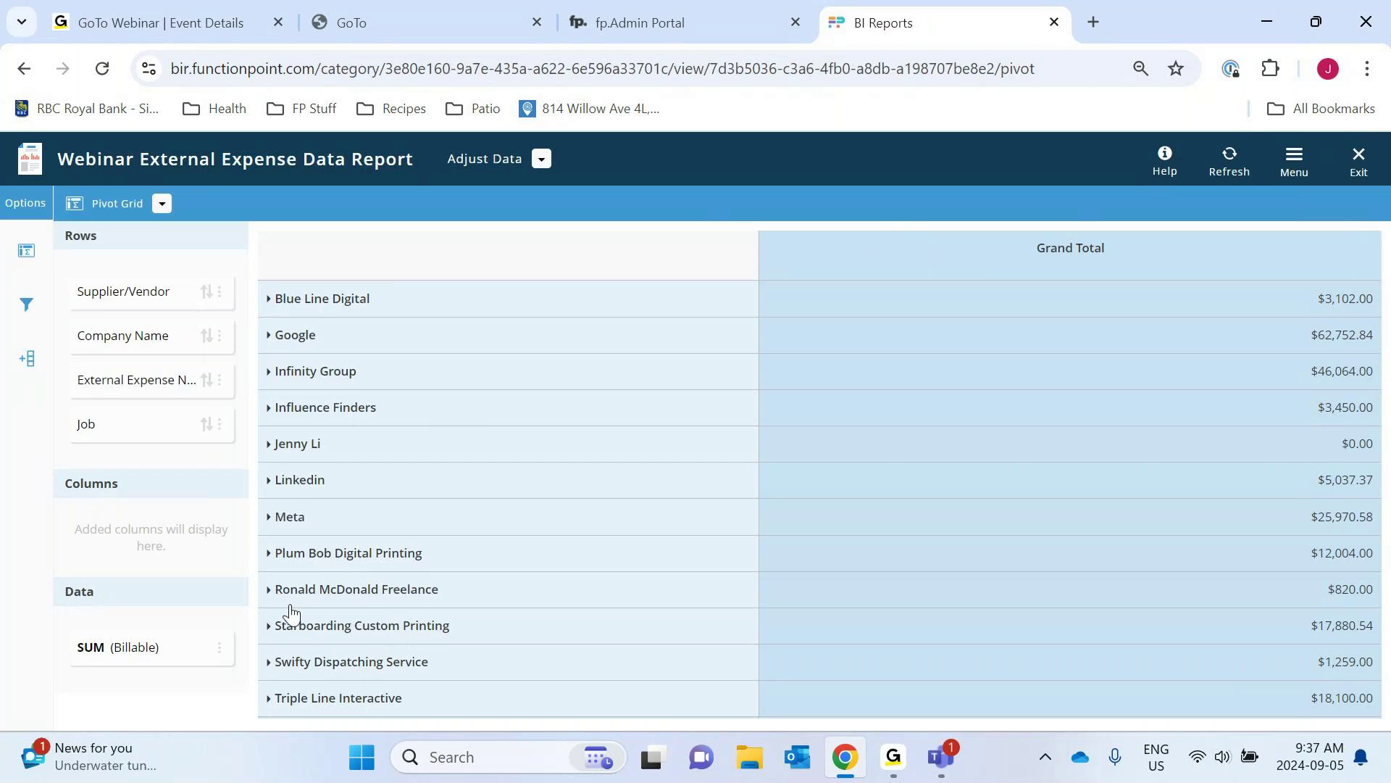
Place External Expense Name above Company Name in the rows and expand Blue Line Digital's Creative expense
{"action": "left_click_drag", "start_coordinate": [152, 404], "coordinate": [206, 325]}
{"action": "left_click", "coordinate": [269, 298]}
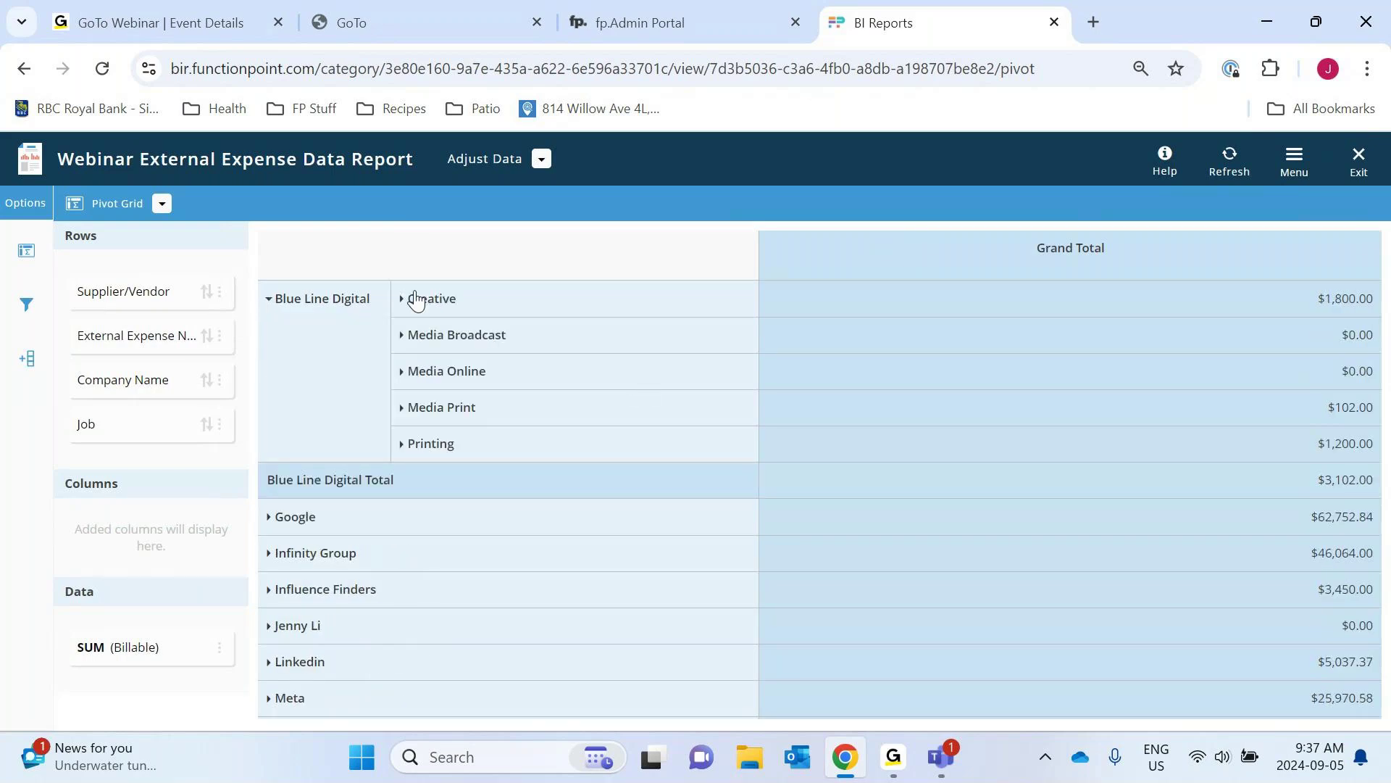
{"action": "left_click", "coordinate": [403, 299]}
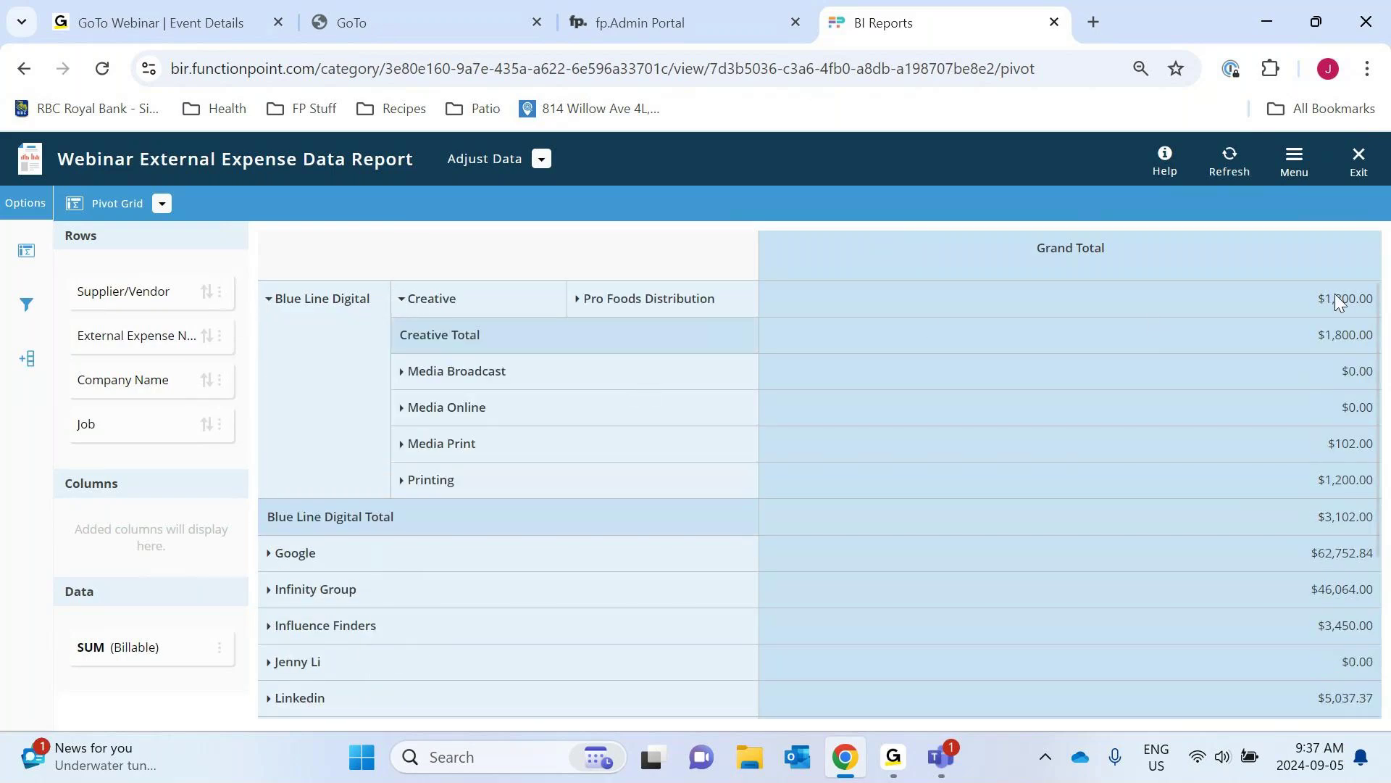
Remove Company Name from the rows in the pivot grid setup
{"action": "left_click", "coordinate": [26, 250]}
{"action": "scroll", "coordinate": [919, 363], "scroll_direction": "down", "scroll_amount": 2}
{"action": "scroll", "coordinate": [969, 344], "scroll_direction": "up", "scroll_amount": 2}
{"action": "left_click", "coordinate": [919, 646]}
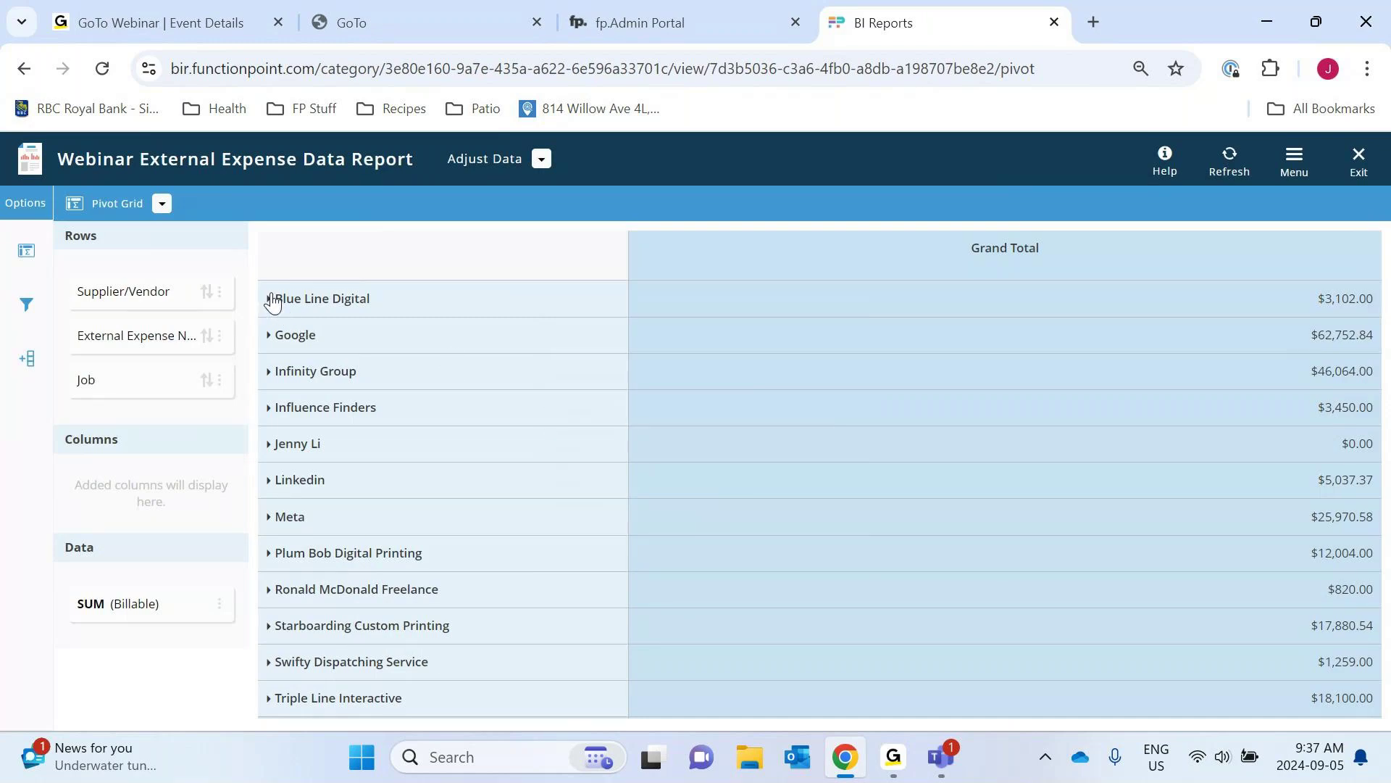
Expand all suppliers, and show the jobs under Blue Line Digital's Creative, Media Broadcast and Media Online expenses
{"action": "right_click", "coordinate": [272, 301]}
{"action": "left_click", "coordinate": [319, 309]}
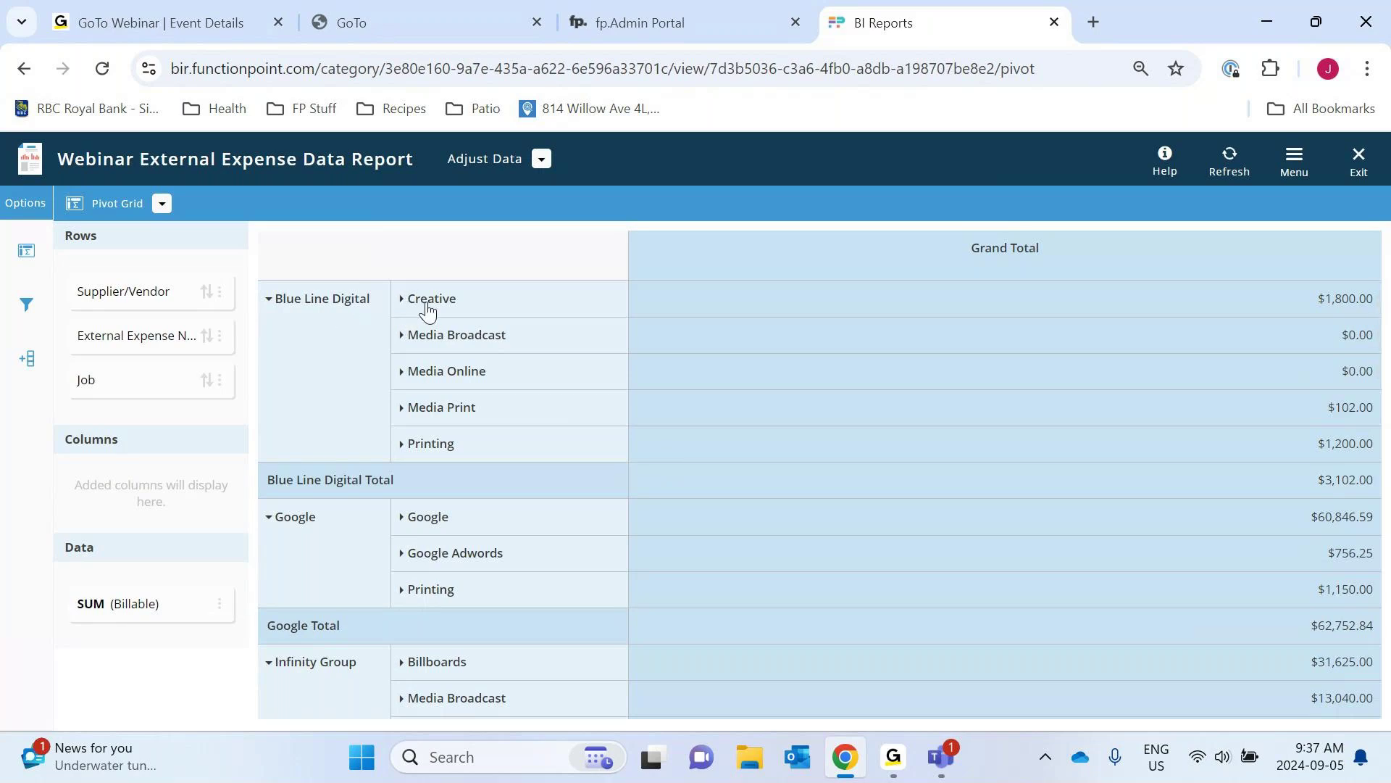
{"action": "left_click", "coordinate": [403, 300]}
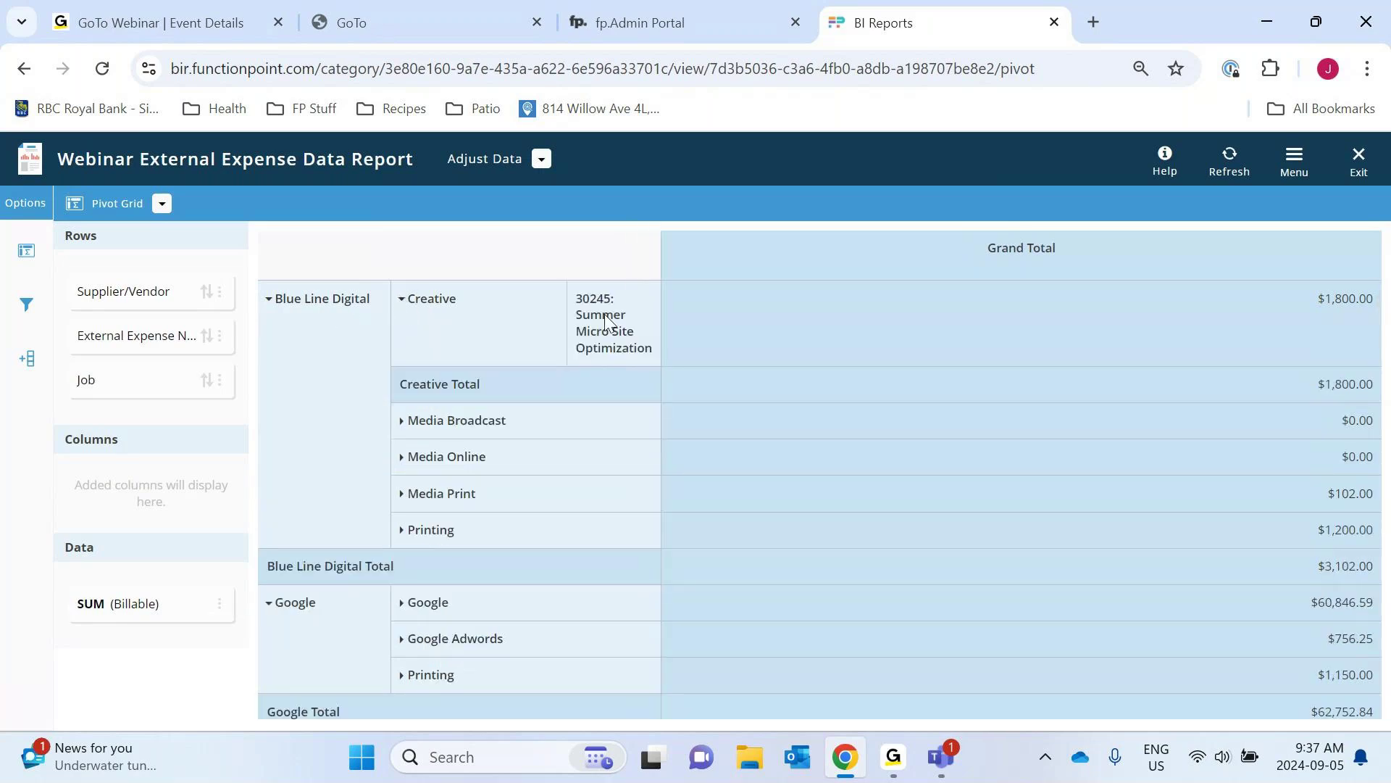
{"action": "left_click", "coordinate": [403, 420]}
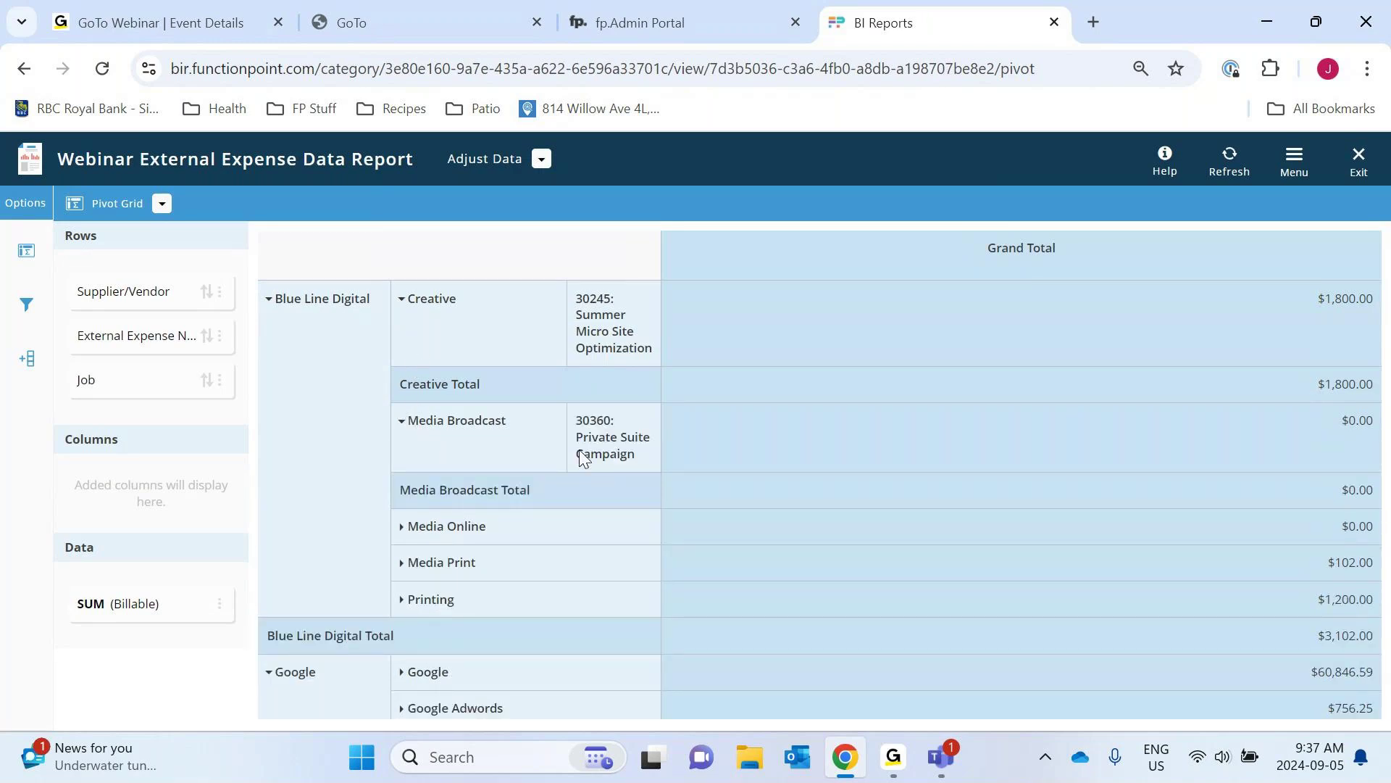
{"action": "left_click", "coordinate": [400, 528]}
{"action": "scroll", "coordinate": [399, 537], "scroll_direction": "down", "scroll_amount": 2}
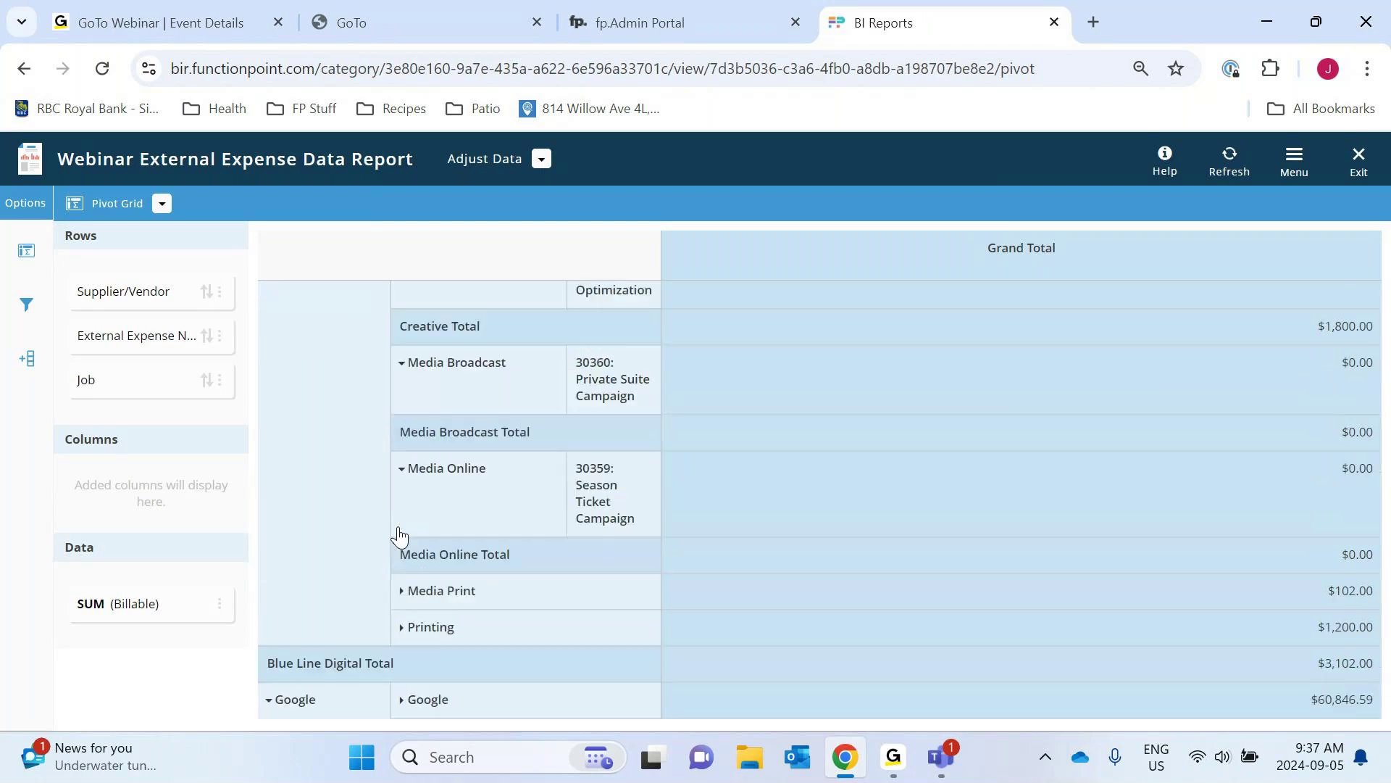
{"action": "scroll", "coordinate": [798, 507], "scroll_direction": "up", "scroll_amount": 2}
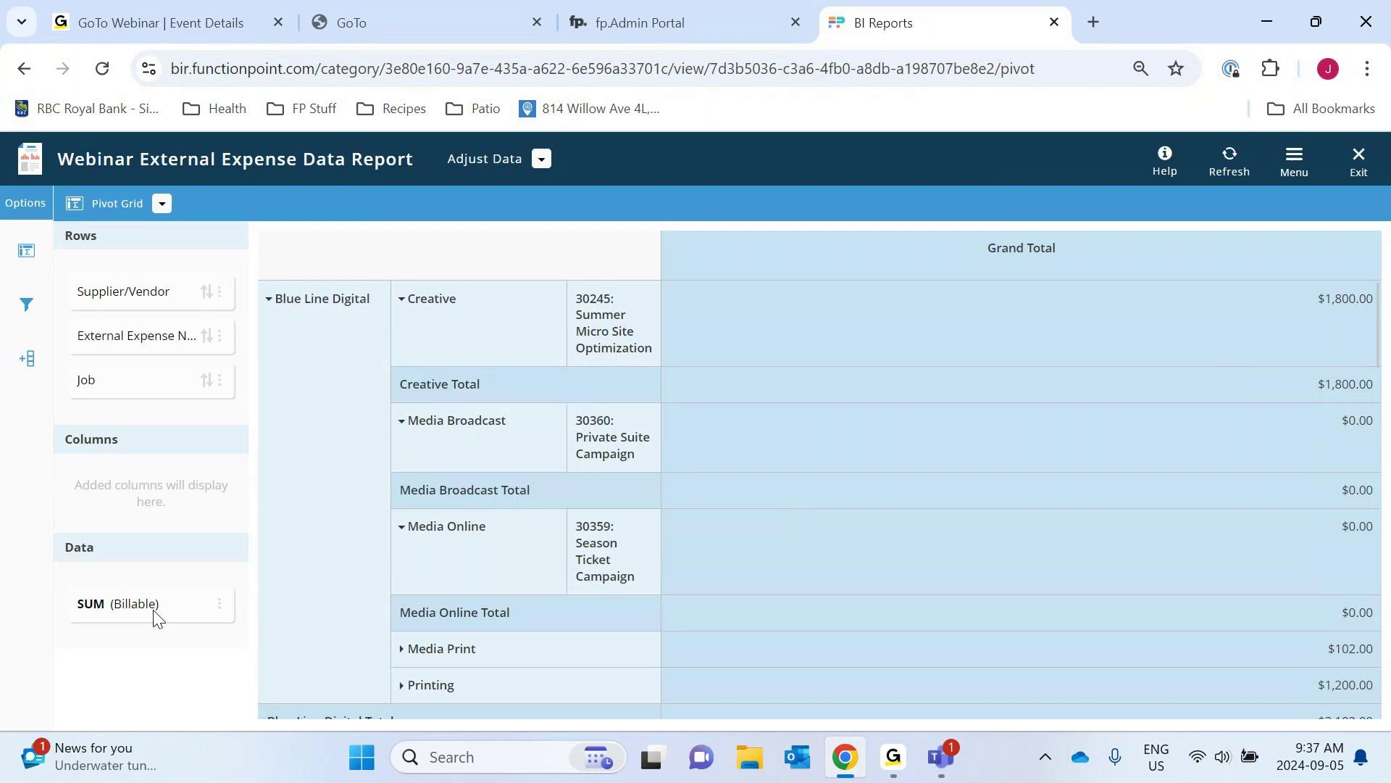
Add PO # from Actual External Expense to the pivot grid's rows and place it above Supplier/Vendor
{"action": "left_click", "coordinate": [25, 255]}
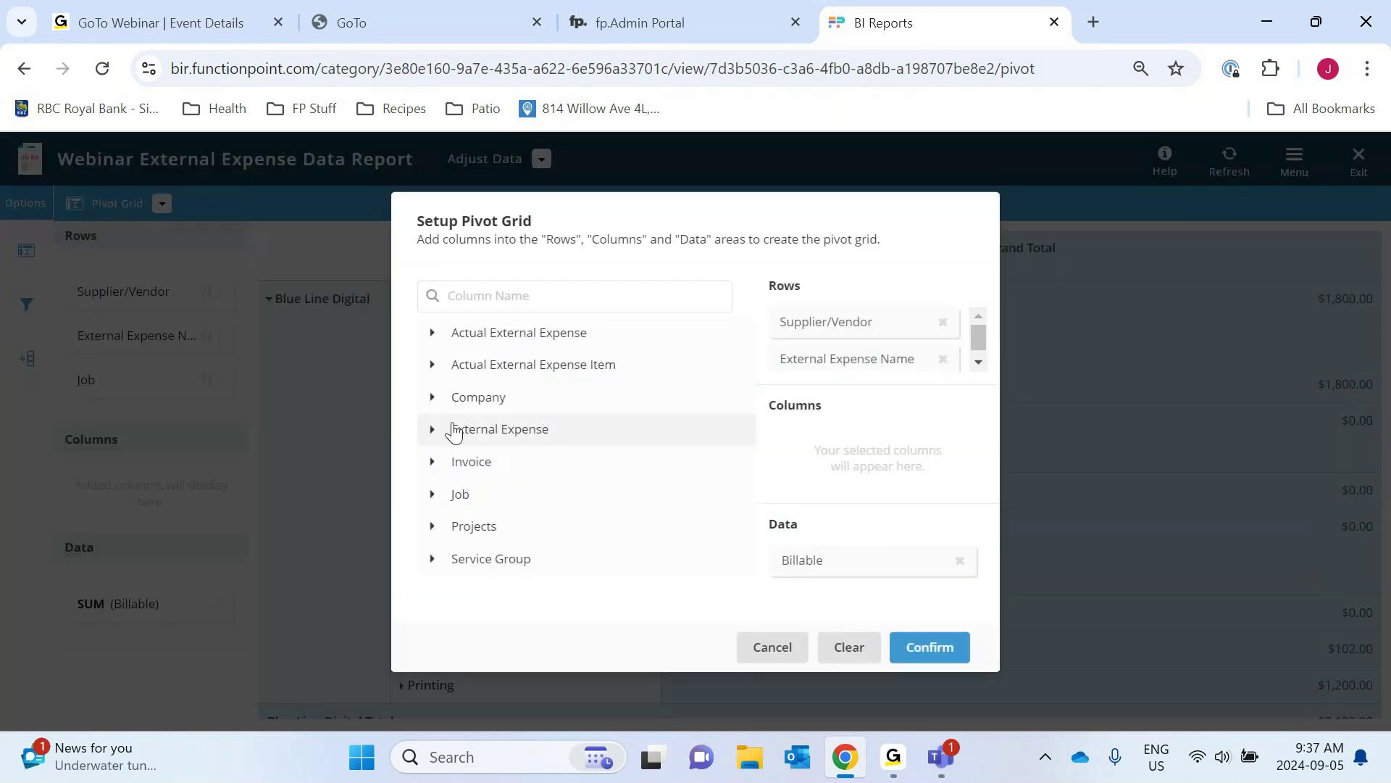
{"action": "left_click", "coordinate": [434, 333]}
{"action": "left_click", "coordinate": [456, 365]}
{"action": "left_click", "coordinate": [481, 385]}
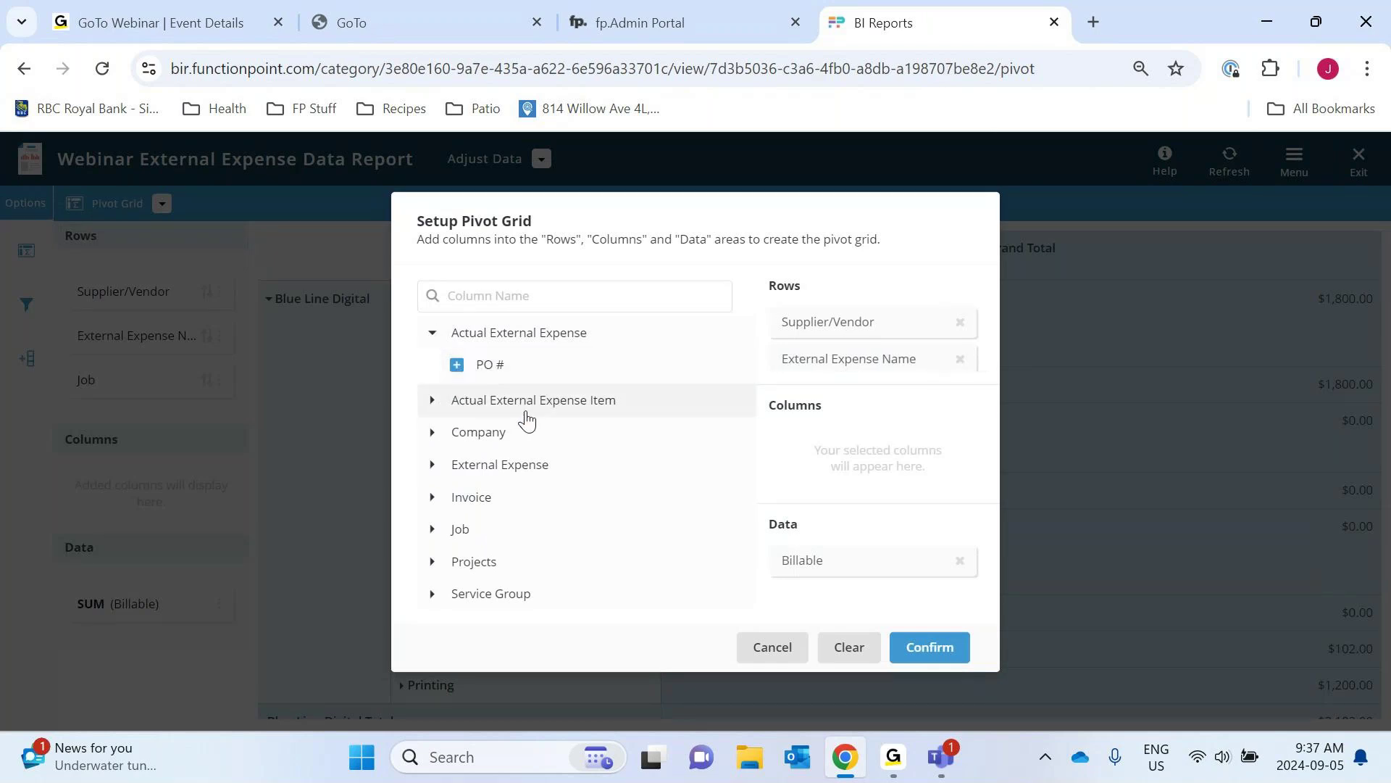
{"action": "left_click", "coordinate": [433, 401]}
{"action": "scroll", "coordinate": [434, 404], "scroll_direction": "down", "scroll_amount": 3}
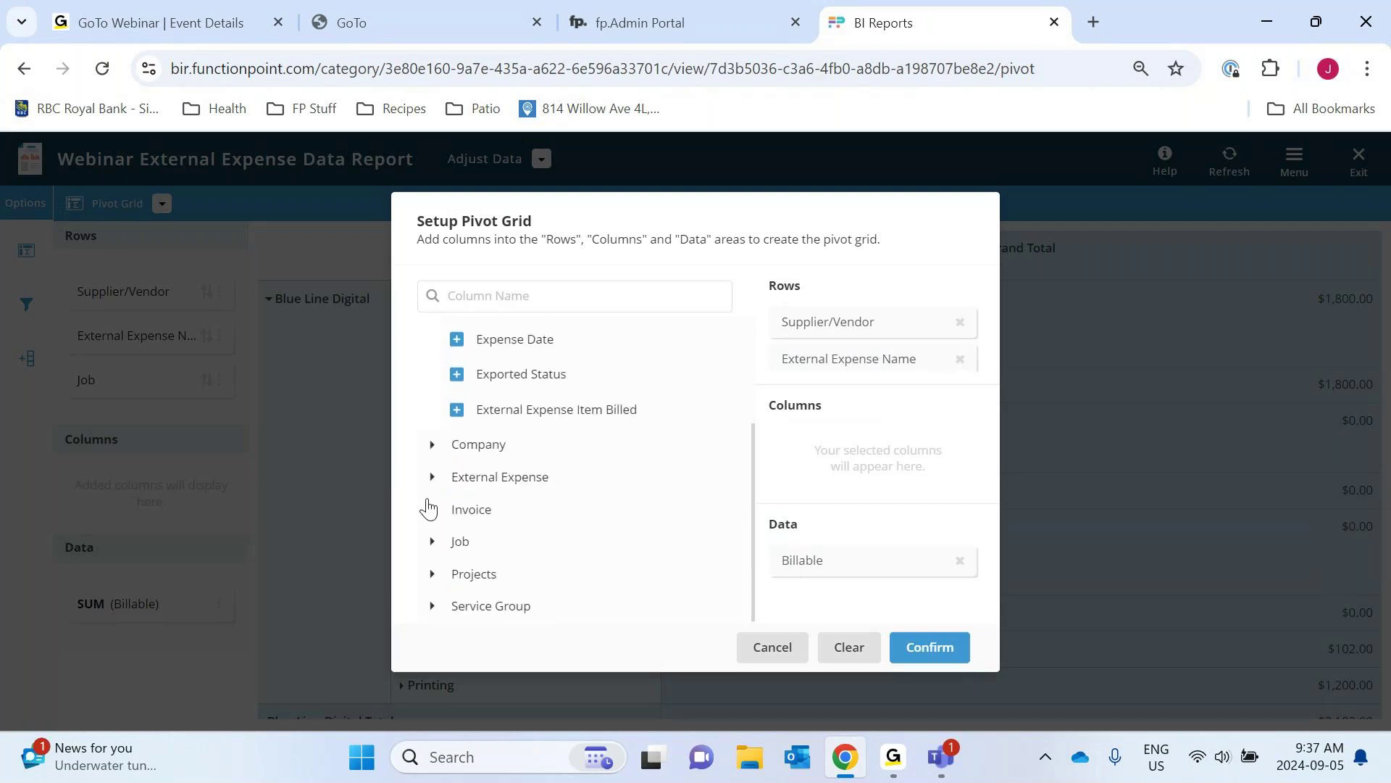
{"action": "scroll", "coordinate": [449, 539], "scroll_direction": "up", "scroll_amount": 3}
{"action": "scroll", "coordinate": [450, 537], "scroll_direction": "down", "scroll_amount": 3}
{"action": "left_click", "coordinate": [433, 477]}
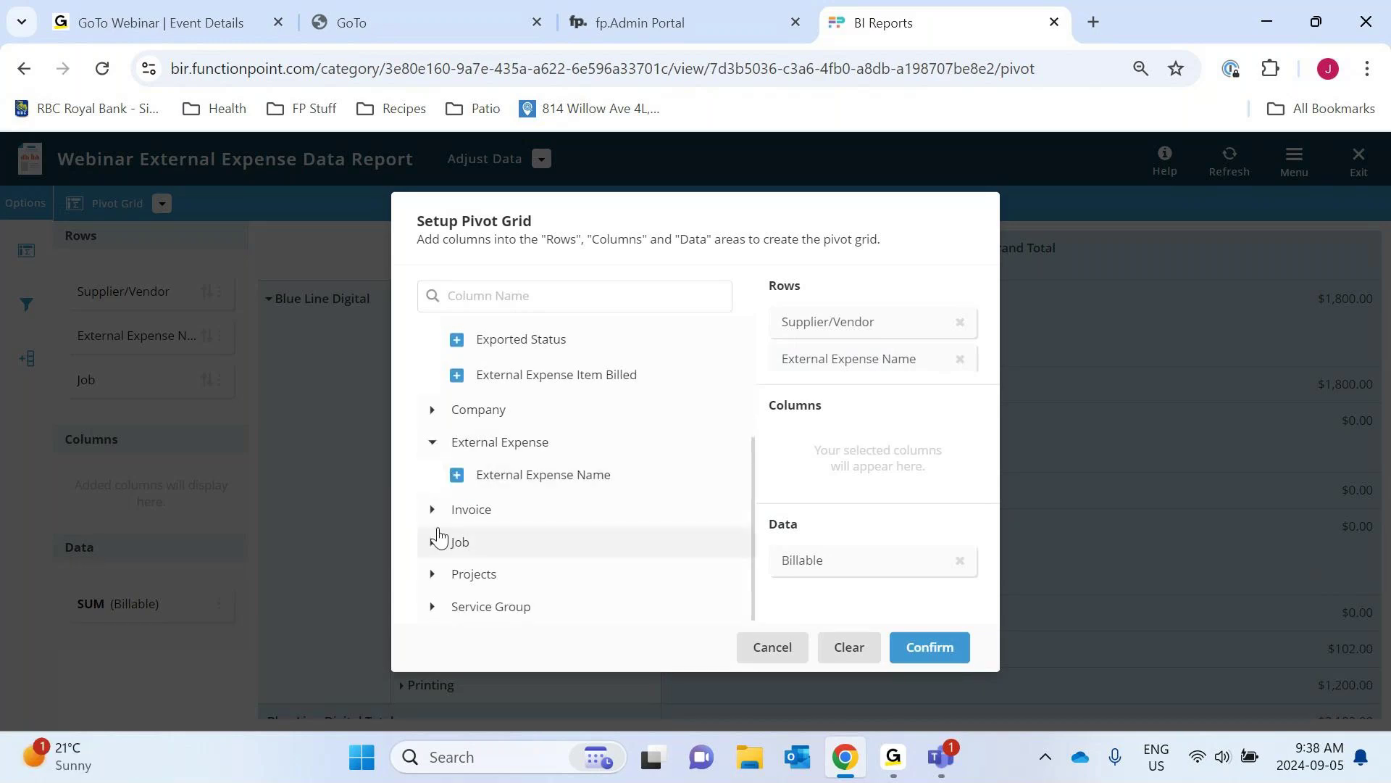
{"action": "left_click", "coordinate": [439, 512]}
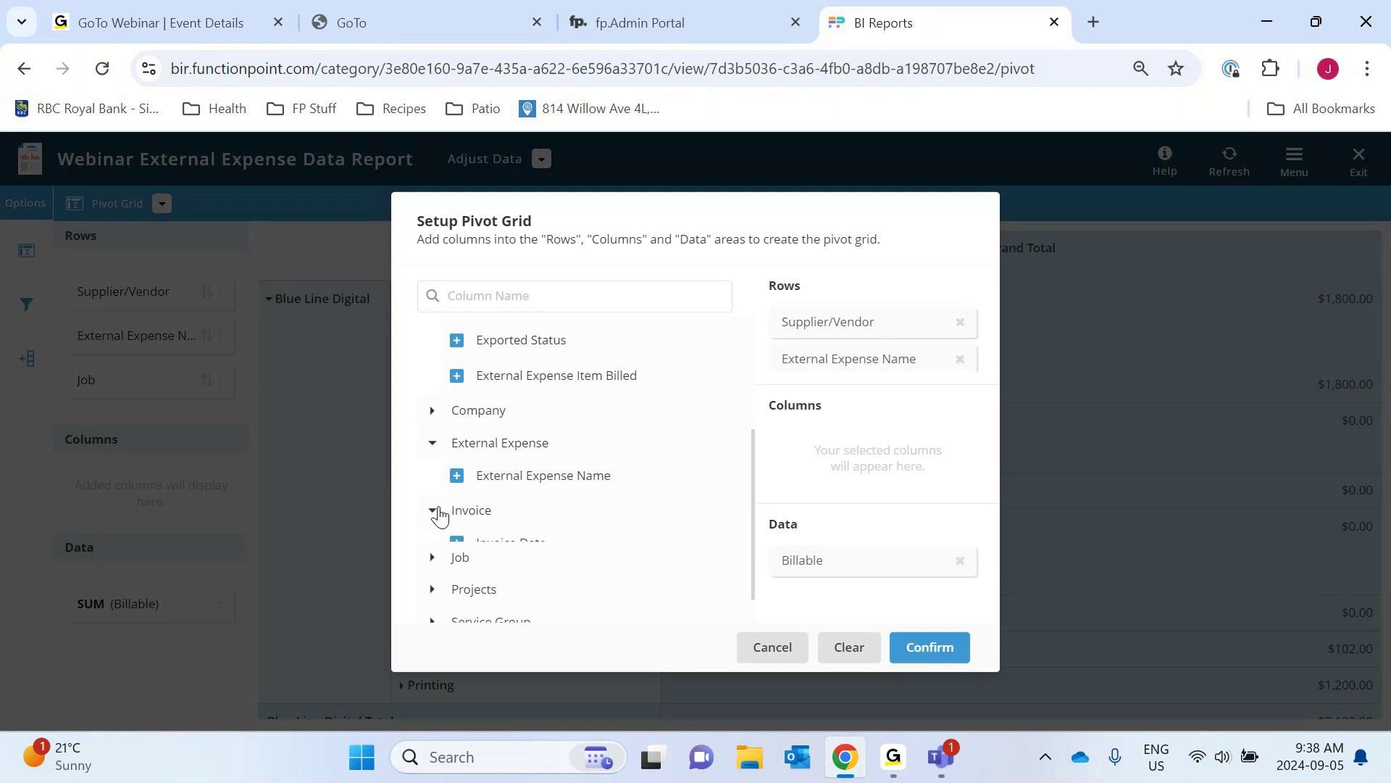
{"action": "left_click", "coordinate": [935, 653]}
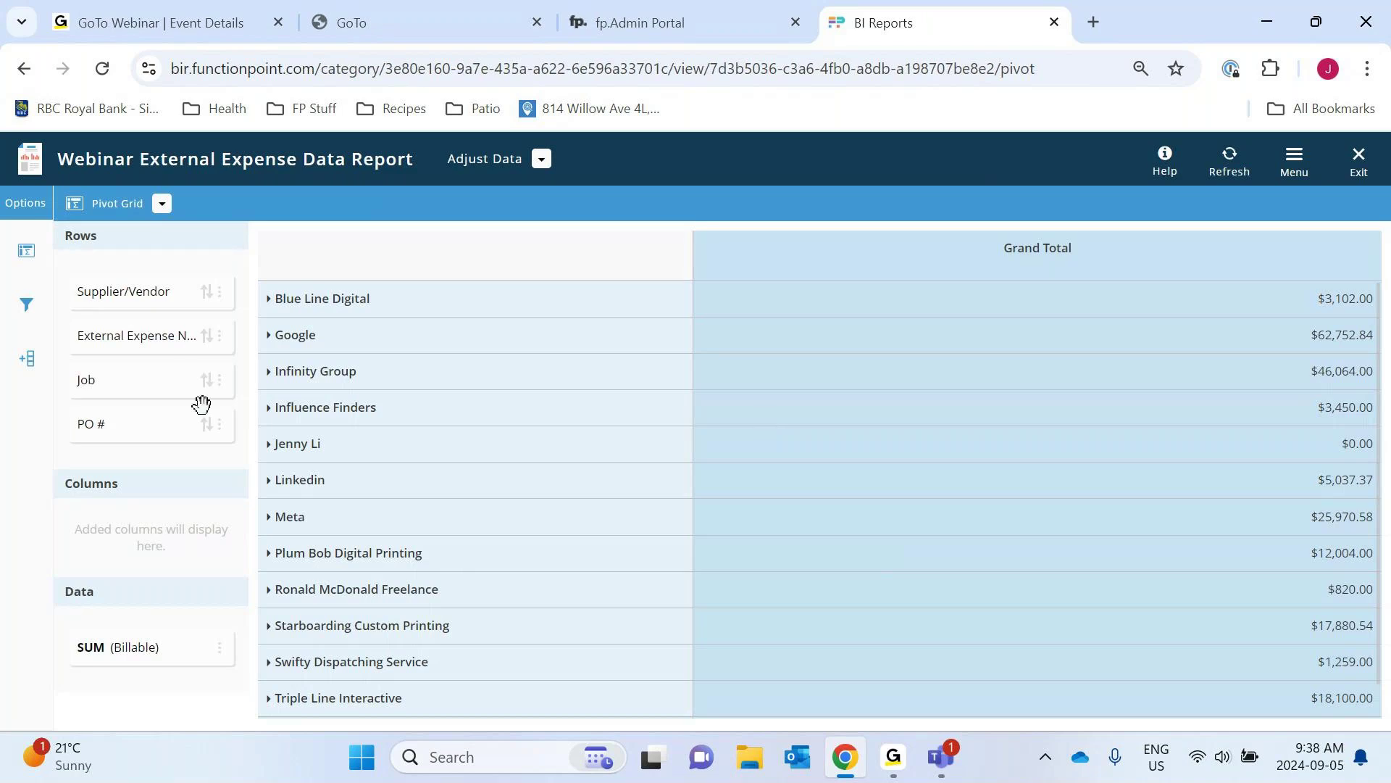
{"action": "left_click_drag", "start_coordinate": [174, 422], "coordinate": [174, 288]}
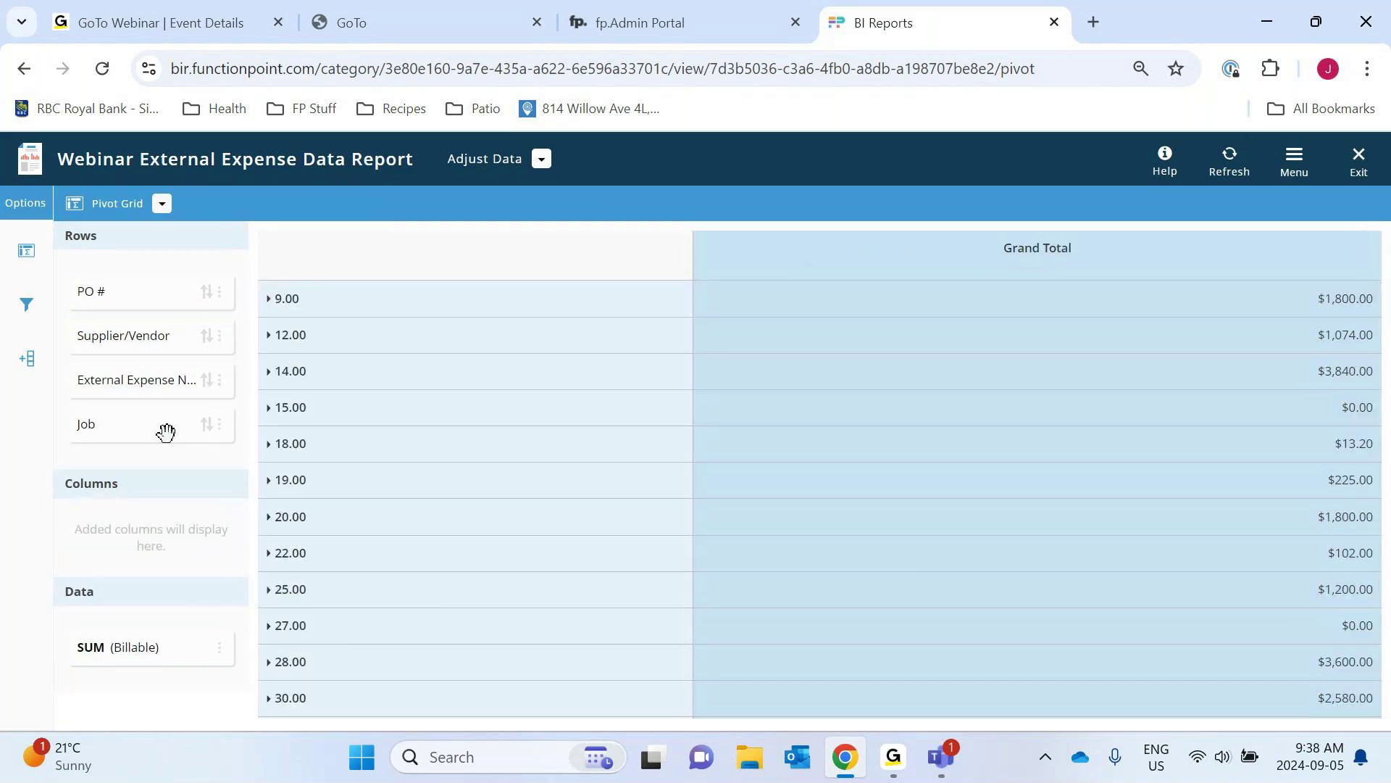
Filter the pivot grid's Supplier/Vendor column to Blue Line Digital
{"action": "left_click", "coordinate": [26, 305]}
{"action": "scroll", "coordinate": [195, 507], "scroll_direction": "down", "scroll_amount": 3}
{"action": "scroll", "coordinate": [202, 527], "scroll_direction": "up", "scroll_amount": 3}
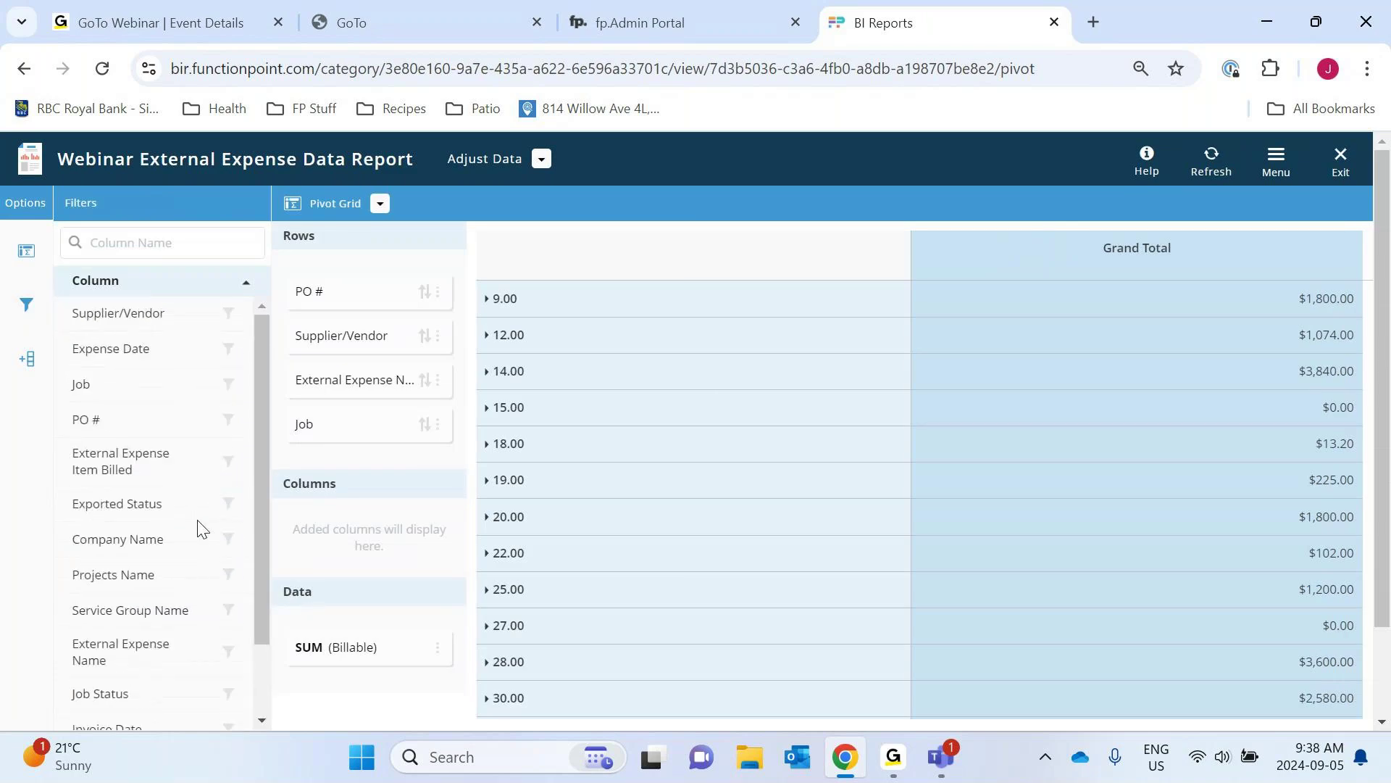
{"action": "left_click", "coordinate": [227, 316]}
{"action": "left_click", "coordinate": [365, 299]}
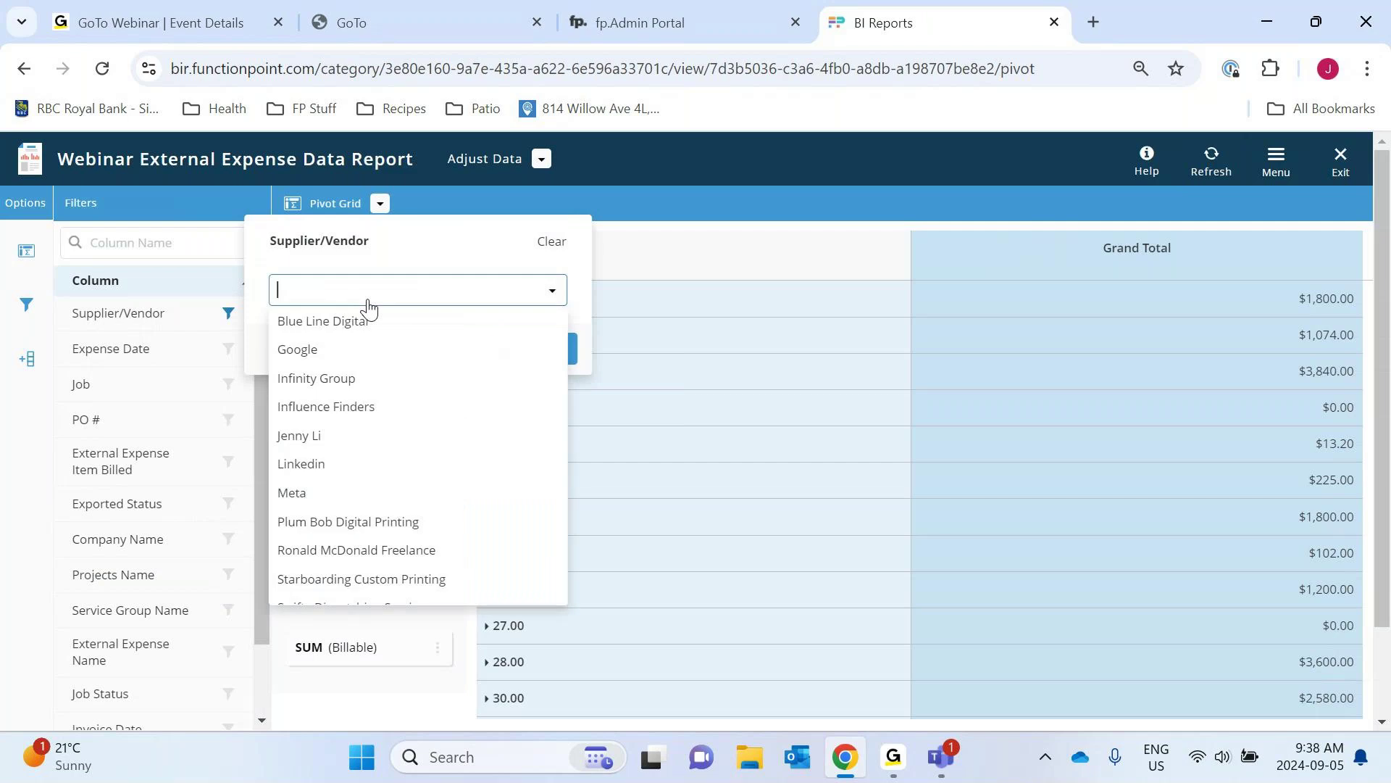
{"action": "left_click", "coordinate": [366, 319]}
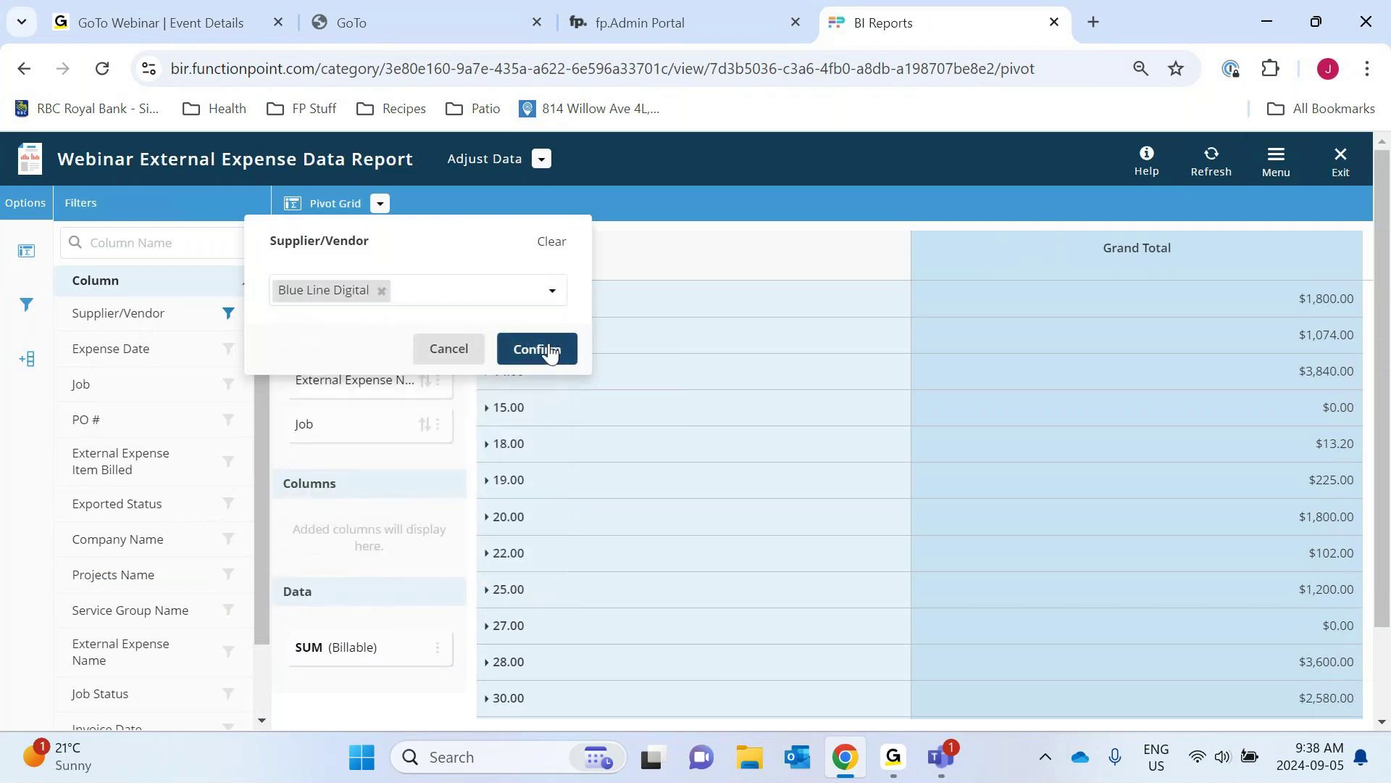
{"action": "left_click", "coordinate": [546, 348]}
{"action": "left_click", "coordinate": [32, 312]}
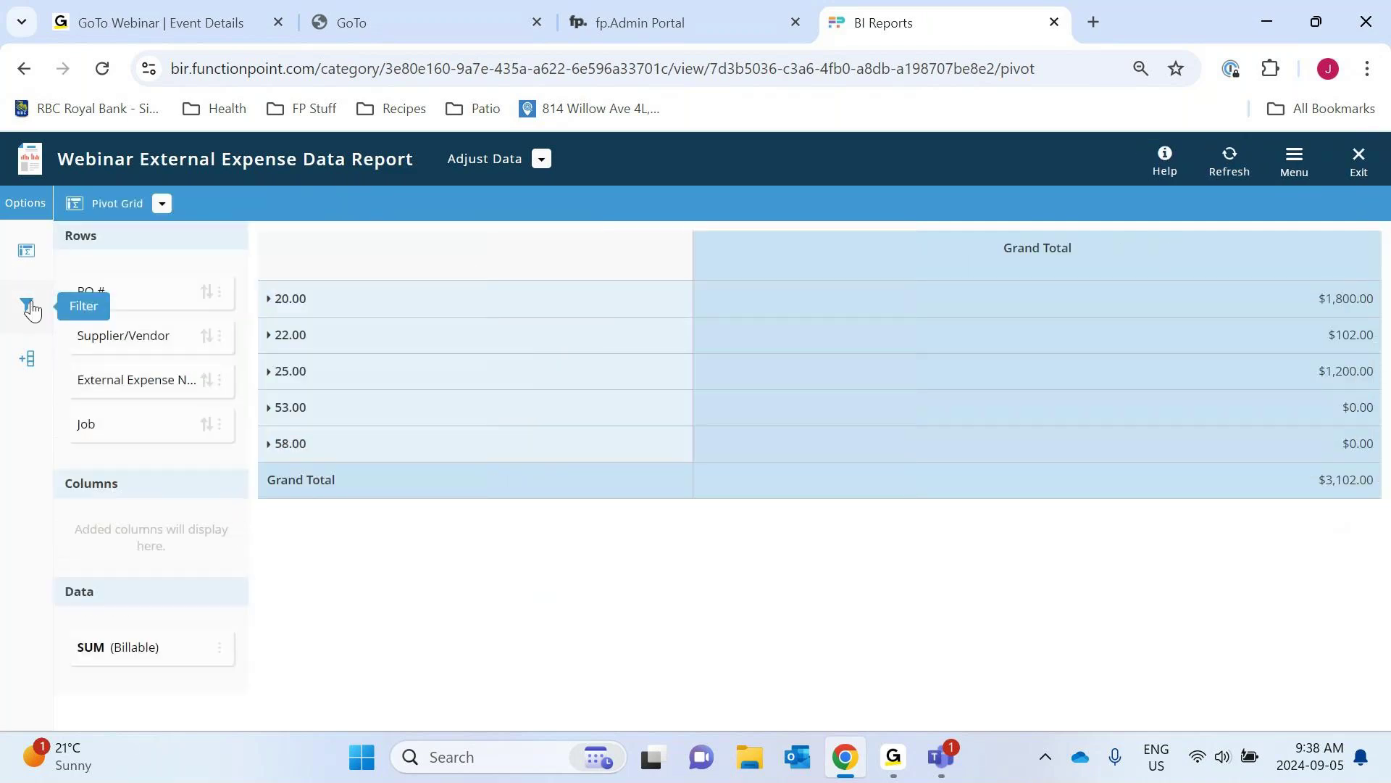
Place Supplier/Vendor above PO # in the pivot grid's rows and expand Blue Line Digital to show its purchase orders
{"action": "left_click_drag", "start_coordinate": [155, 336], "coordinate": [156, 284]}
{"action": "left_click", "coordinate": [267, 300]}
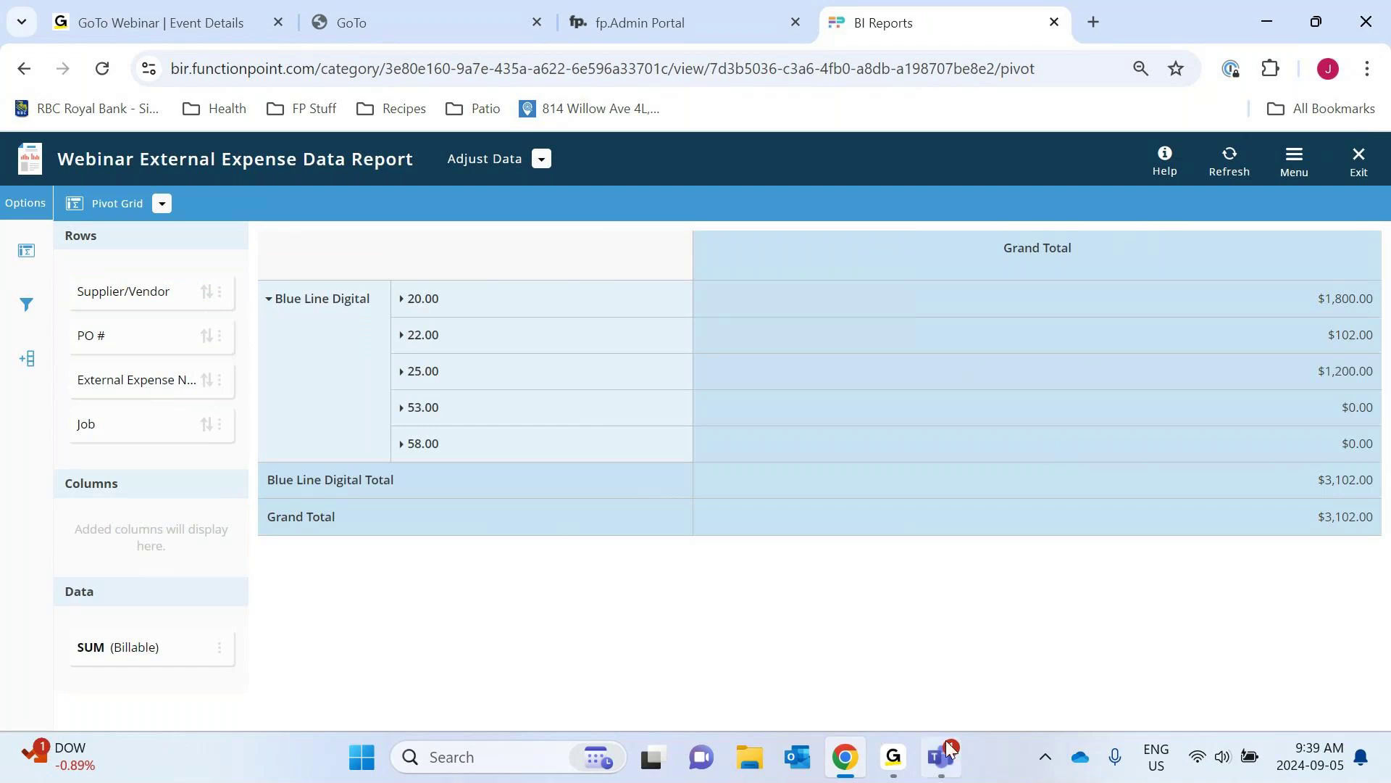
{"action": "mouse_move", "coordinate": [925, 758]}
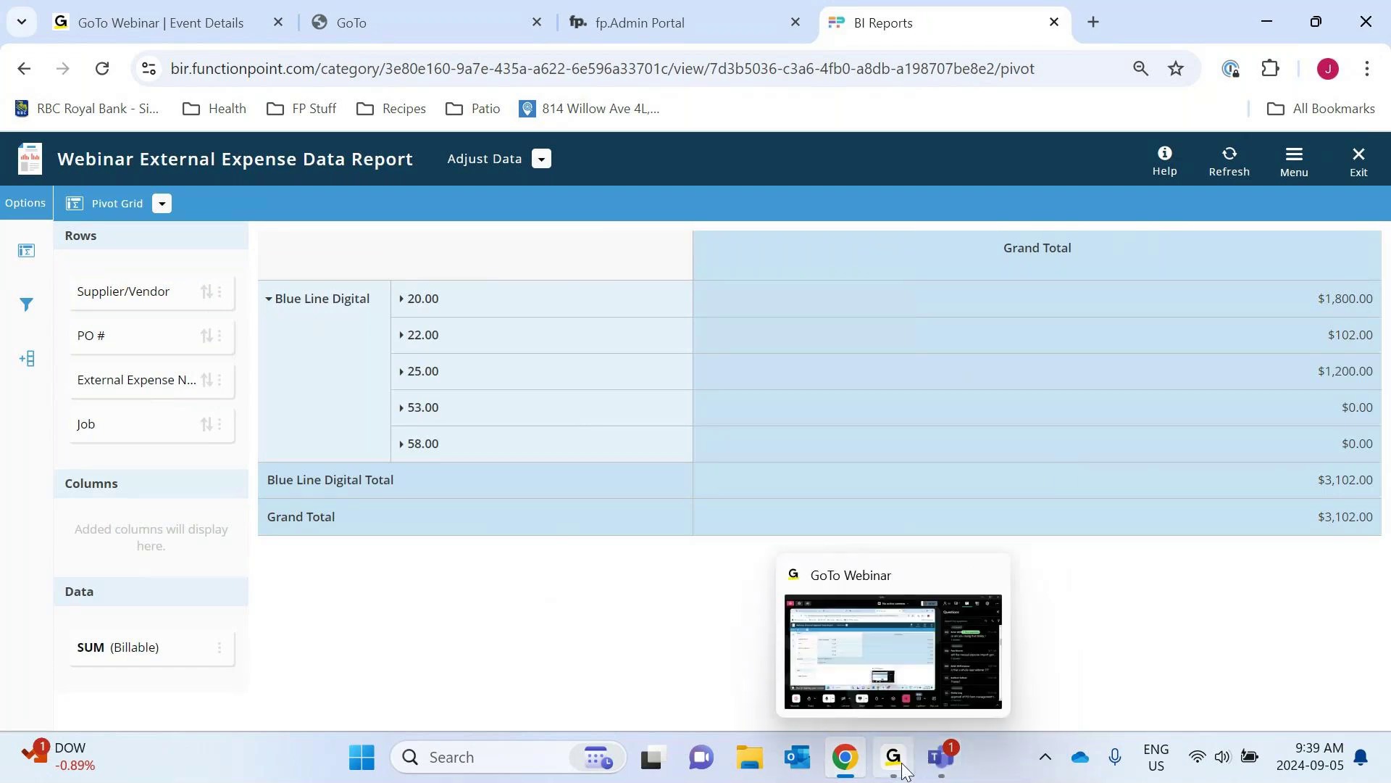
{"action": "left_click", "coordinate": [906, 659]}
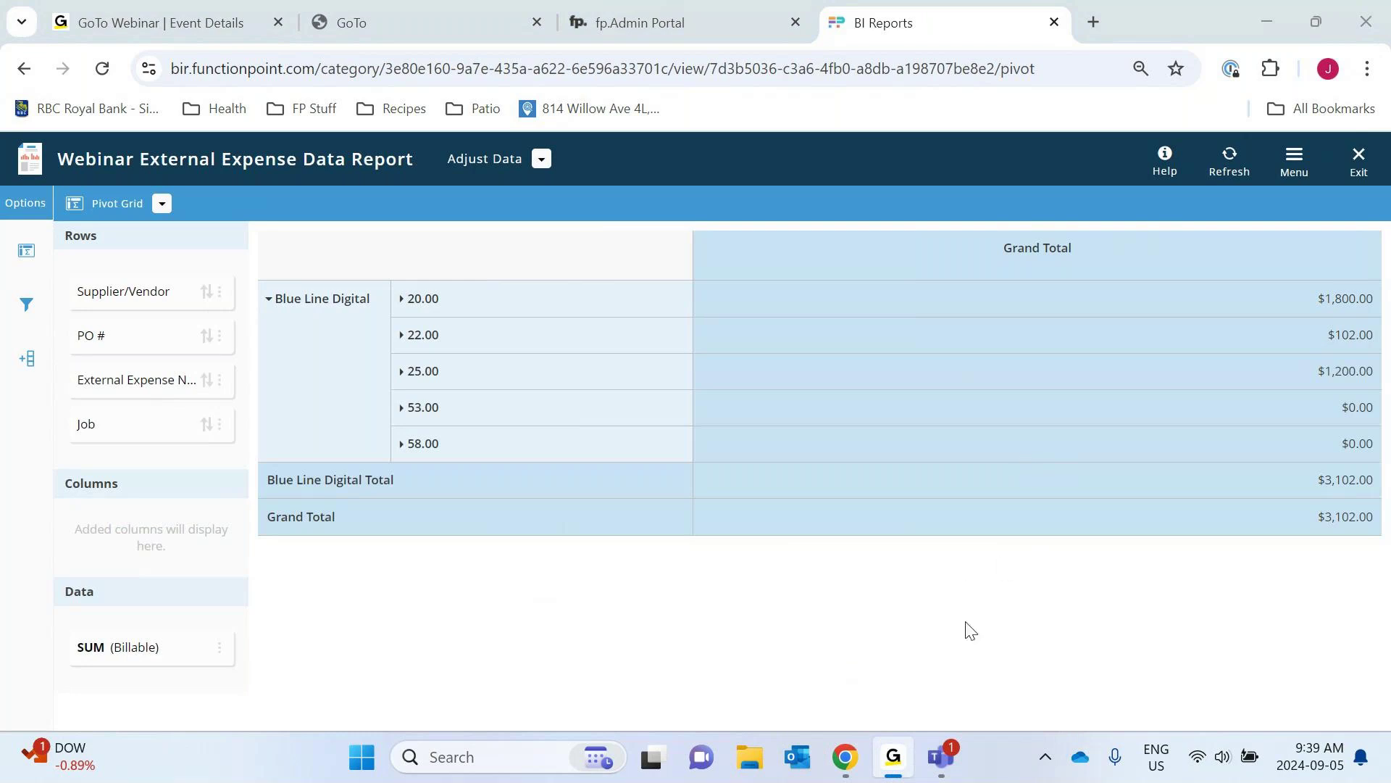
{"action": "mouse_move", "coordinate": [845, 756]}
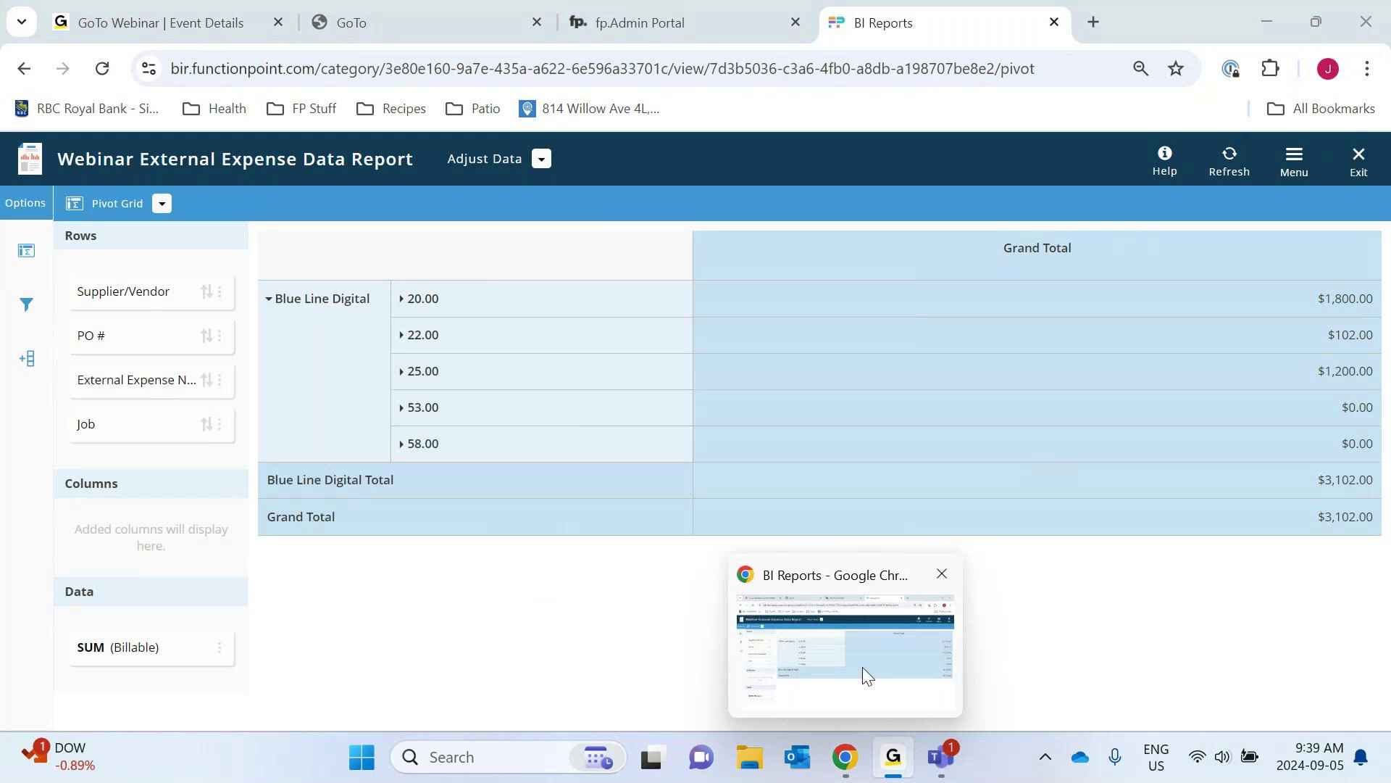
{"action": "left_click", "coordinate": [867, 674]}
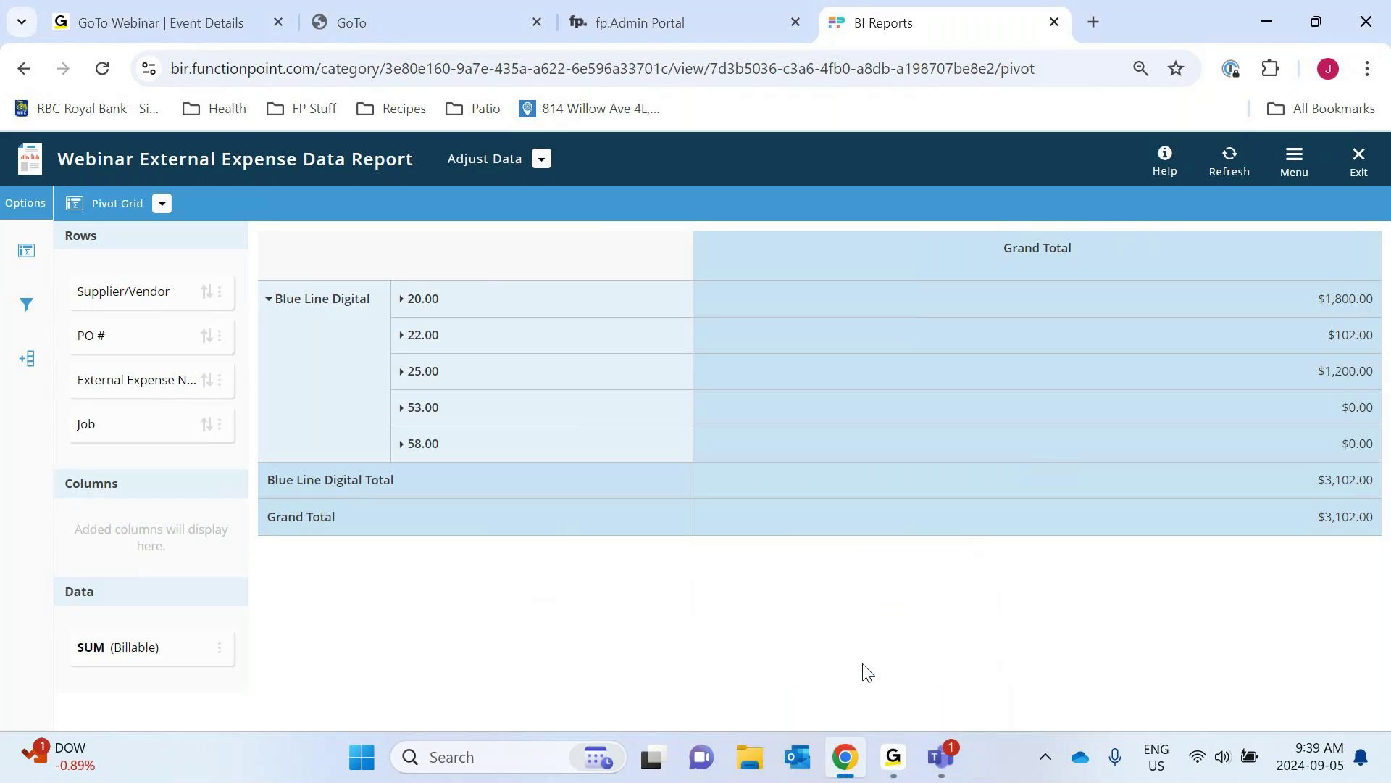
Leave the Webinar External Expense Data Report to select a new report, saving the changes made to it
{"action": "left_click", "coordinate": [1358, 160]}
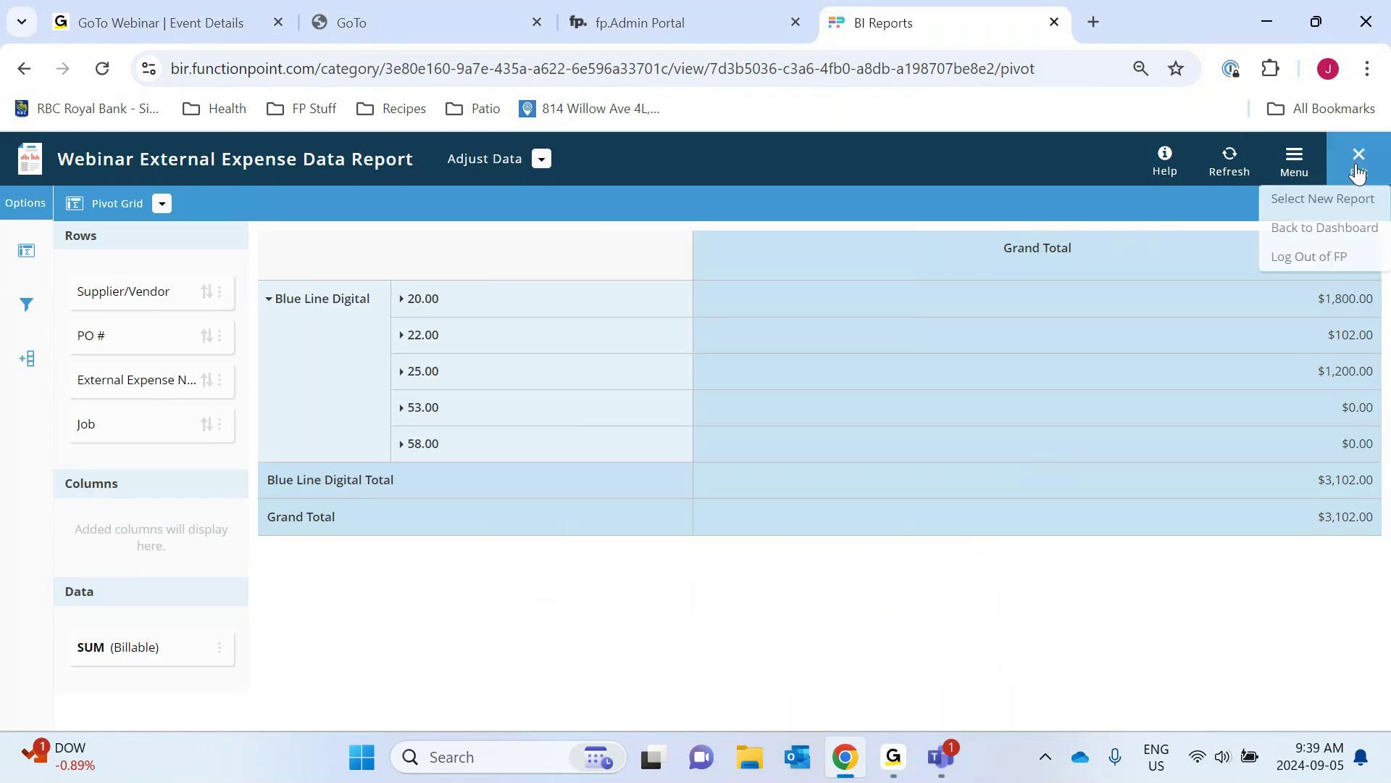
{"action": "left_click", "coordinate": [1355, 209]}
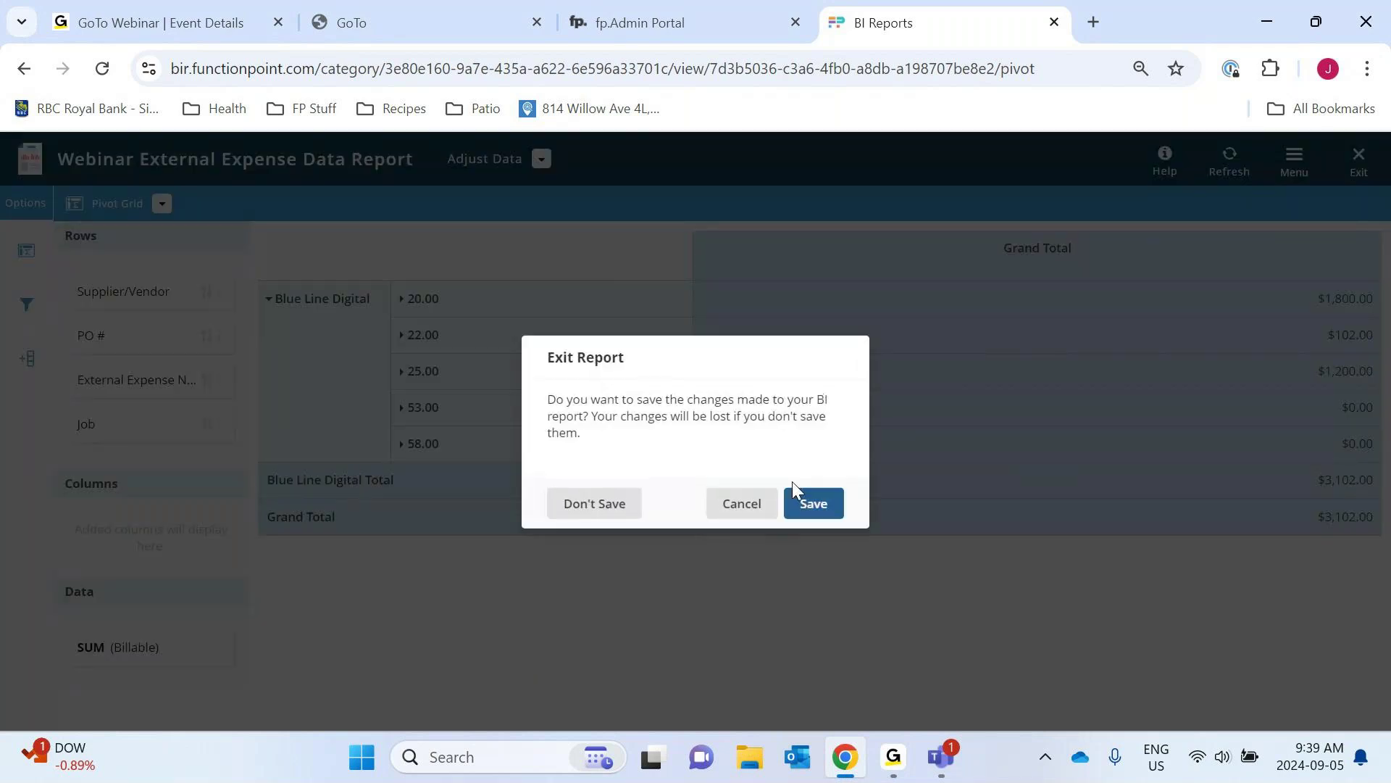
{"action": "left_click", "coordinate": [810, 504]}
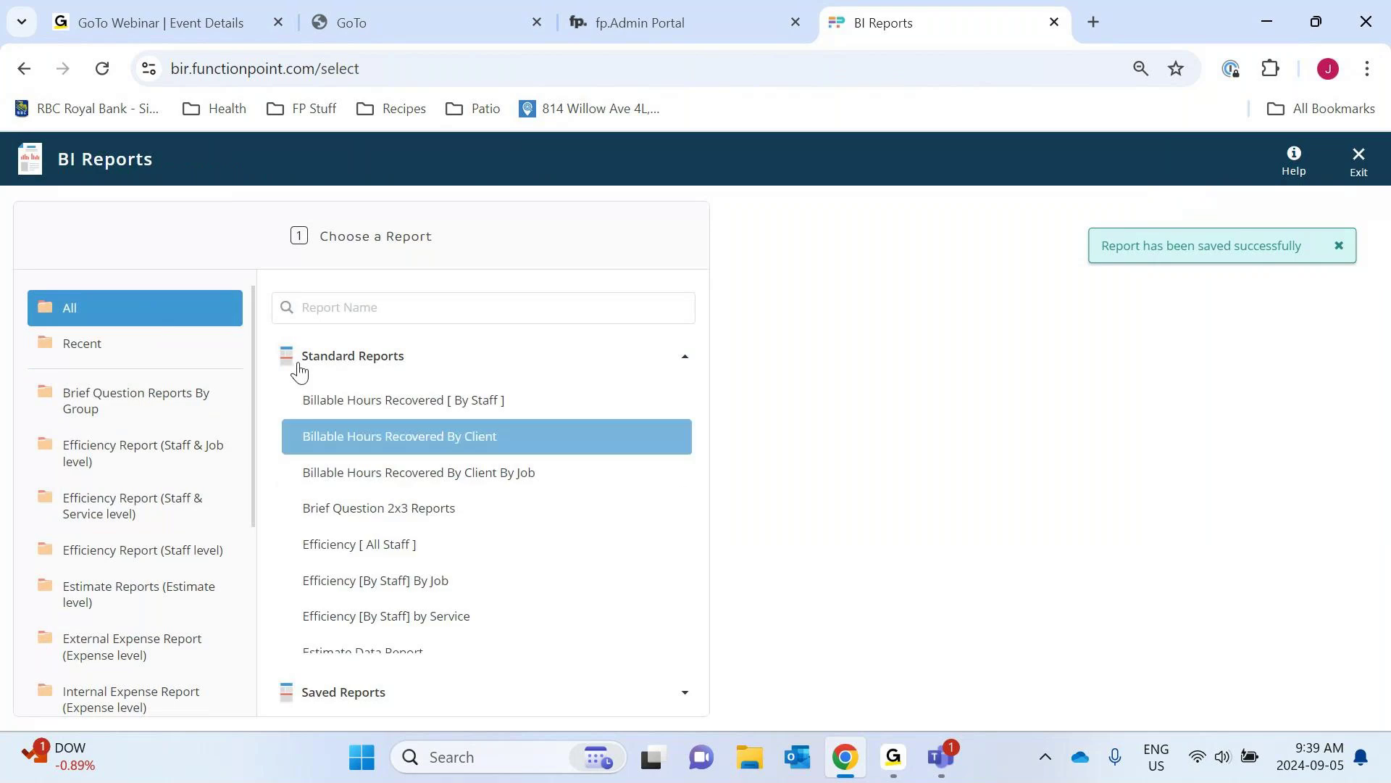
Run the standard Expenses Report as a table without restricting its company, job or expenses
{"action": "scroll", "coordinate": [450, 572], "scroll_direction": "down", "scroll_amount": 4}
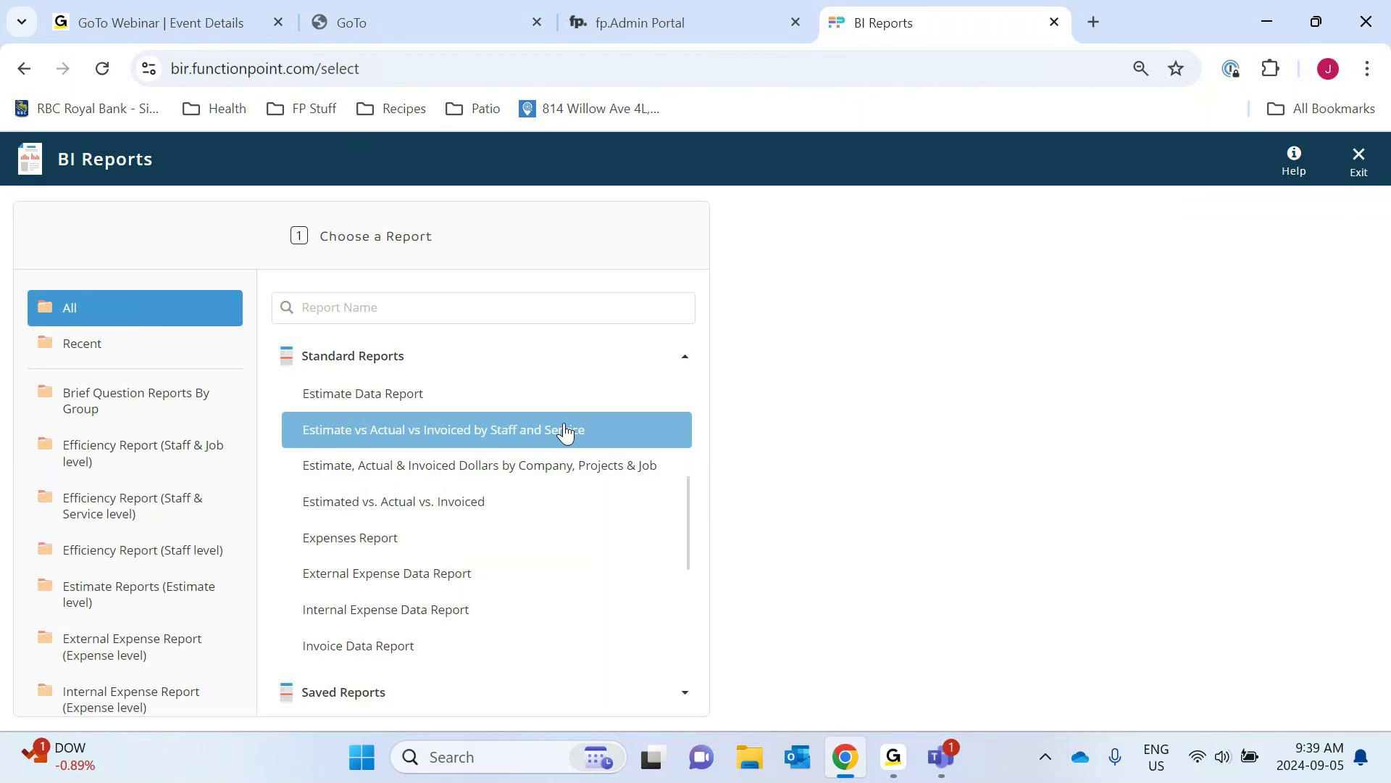
{"action": "left_click", "coordinate": [521, 549]}
{"action": "left_click", "coordinate": [892, 686]}
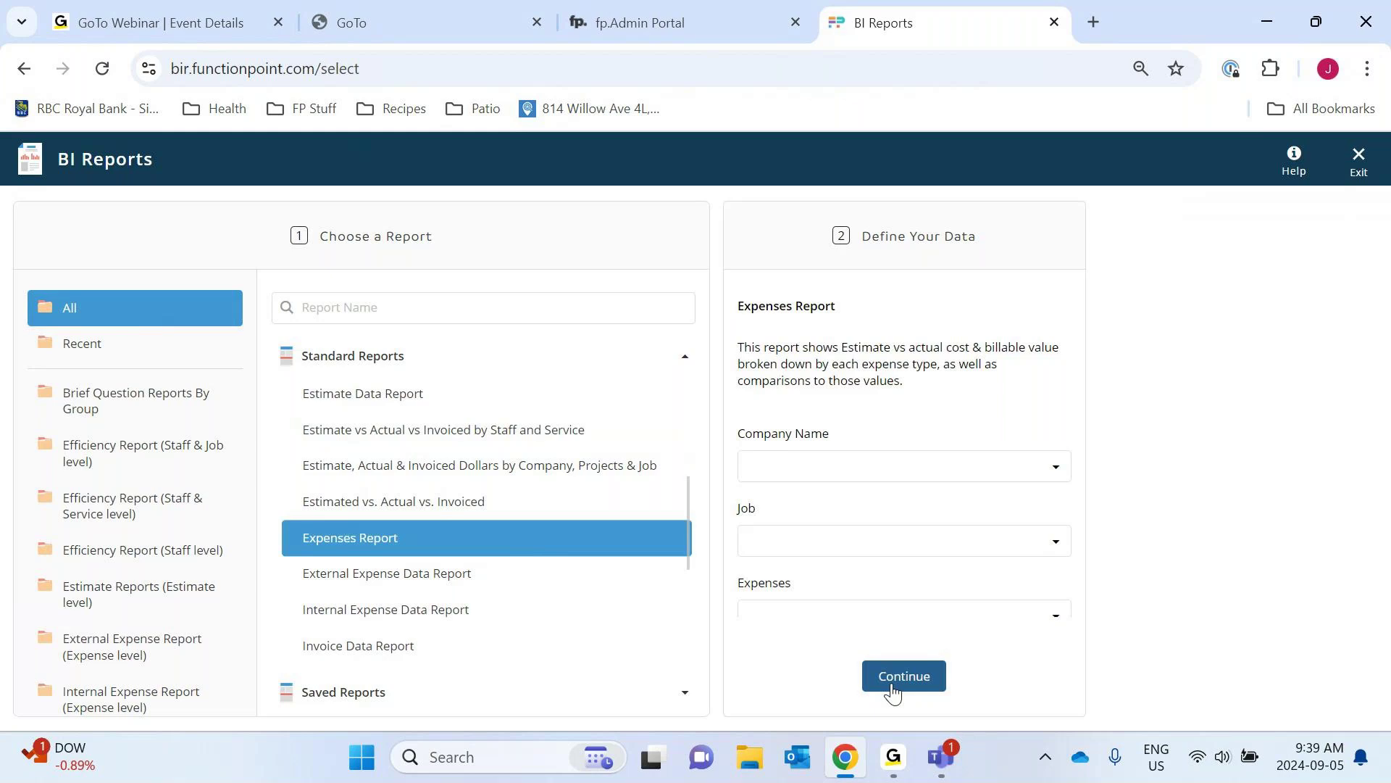
{"action": "left_click", "coordinate": [1196, 676]}
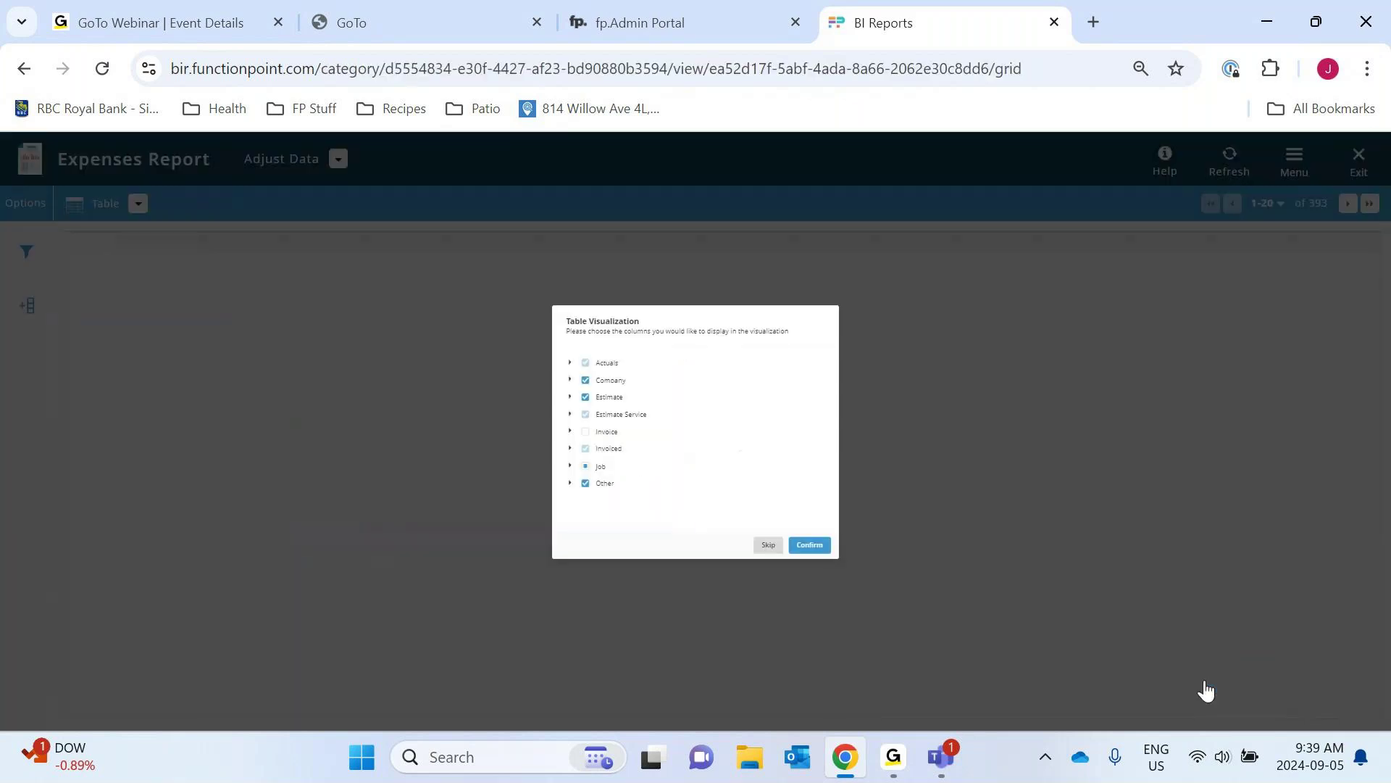
Review the Actuals, Company and Estimate columns offered for the table, and exclude Estimate Service Group
{"action": "left_click", "coordinate": [466, 306]}
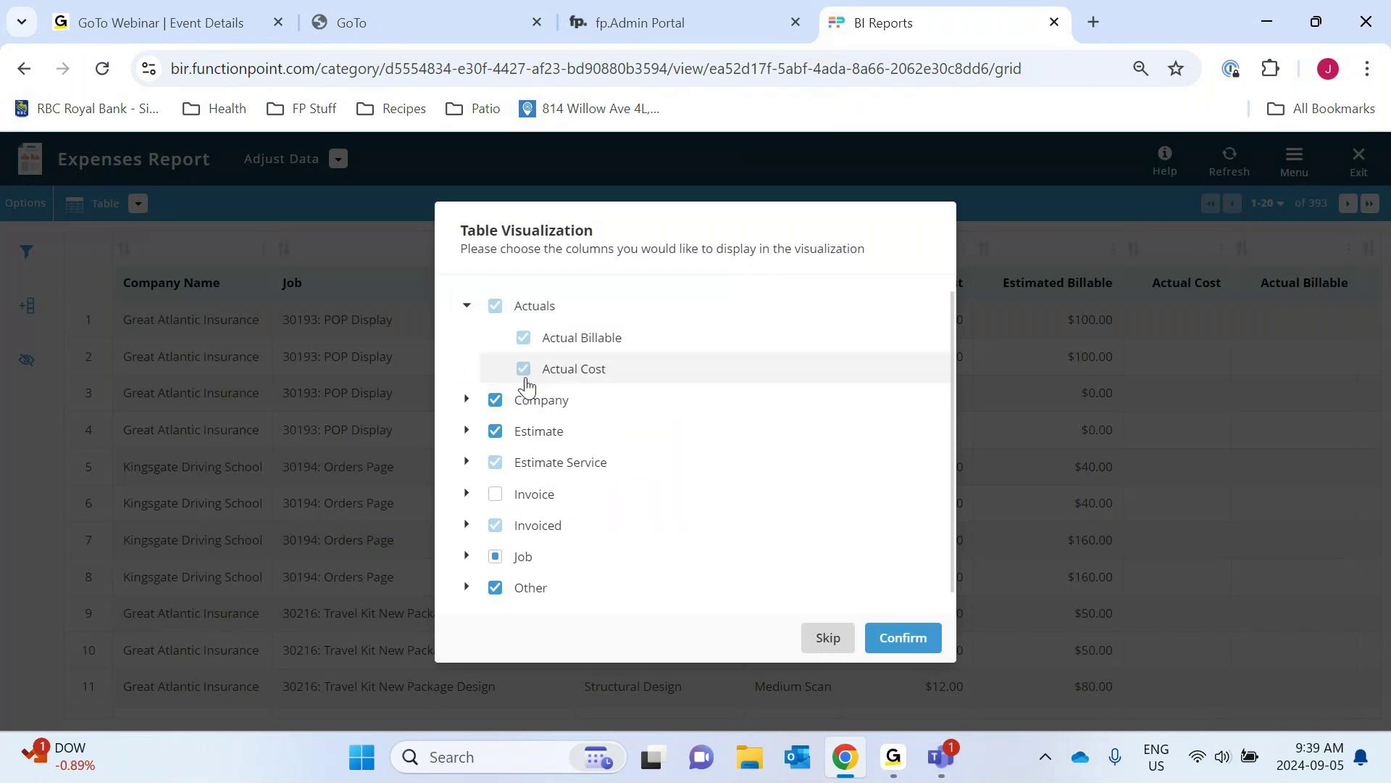
{"action": "left_click", "coordinate": [468, 401]}
{"action": "scroll", "coordinate": [469, 408], "scroll_direction": "down", "scroll_amount": 1}
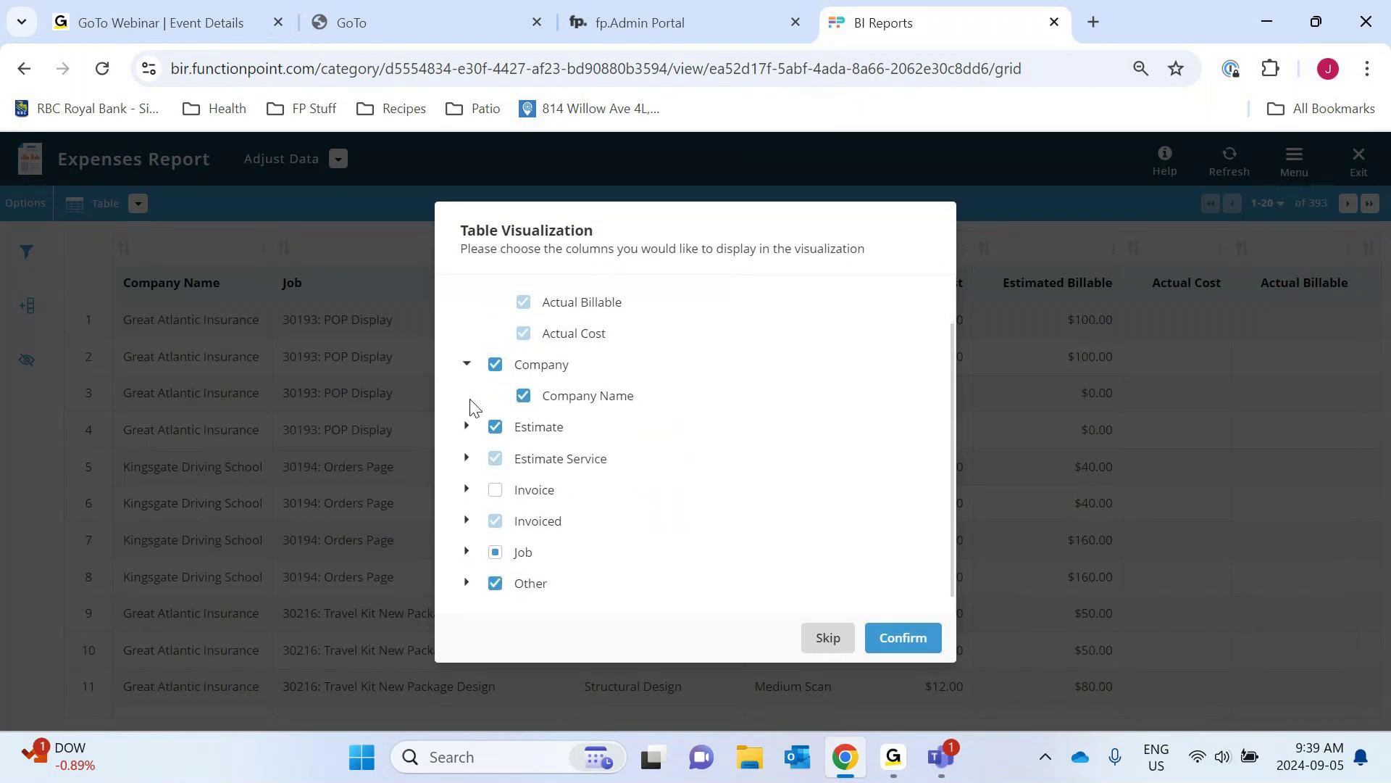
{"action": "left_click", "coordinate": [467, 427]}
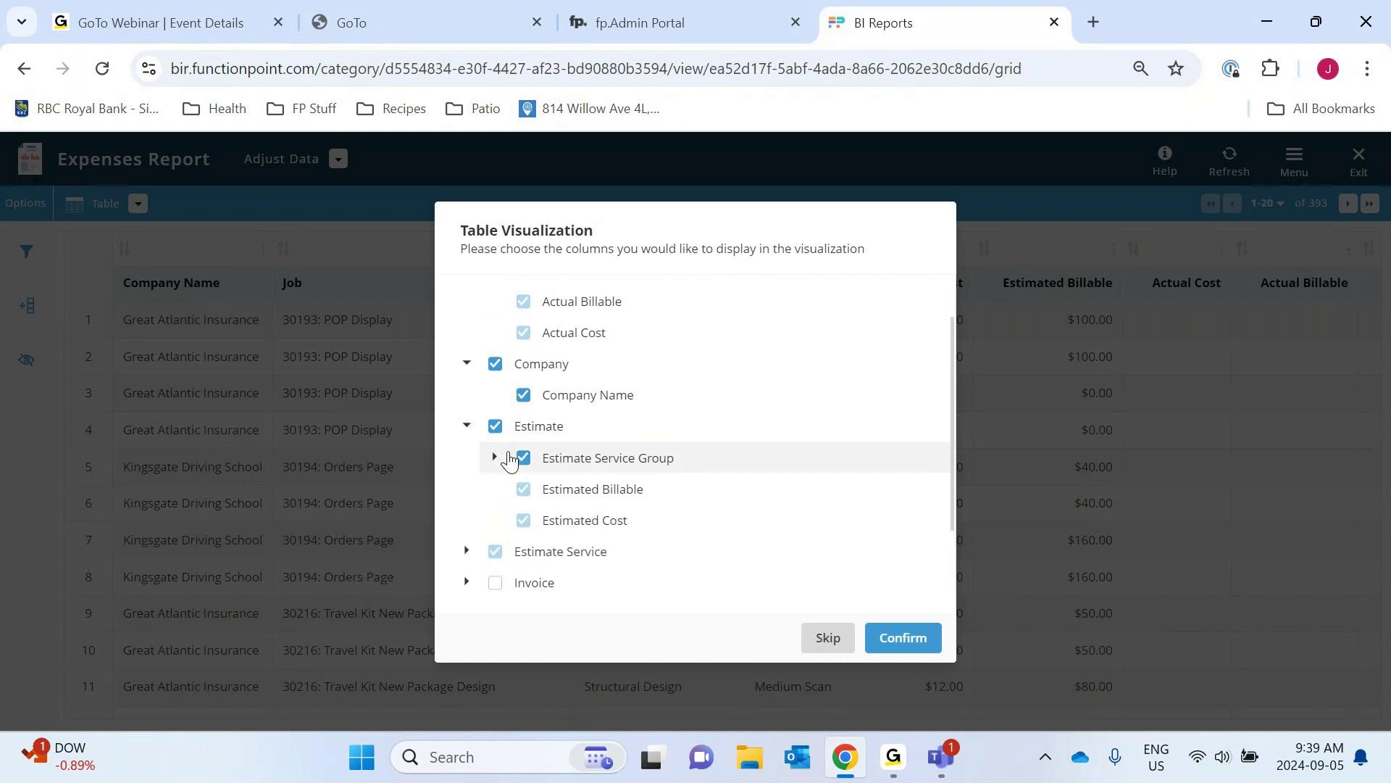
{"action": "left_click", "coordinate": [495, 458]}
{"action": "scroll", "coordinate": [502, 460], "scroll_direction": "down", "scroll_amount": 1}
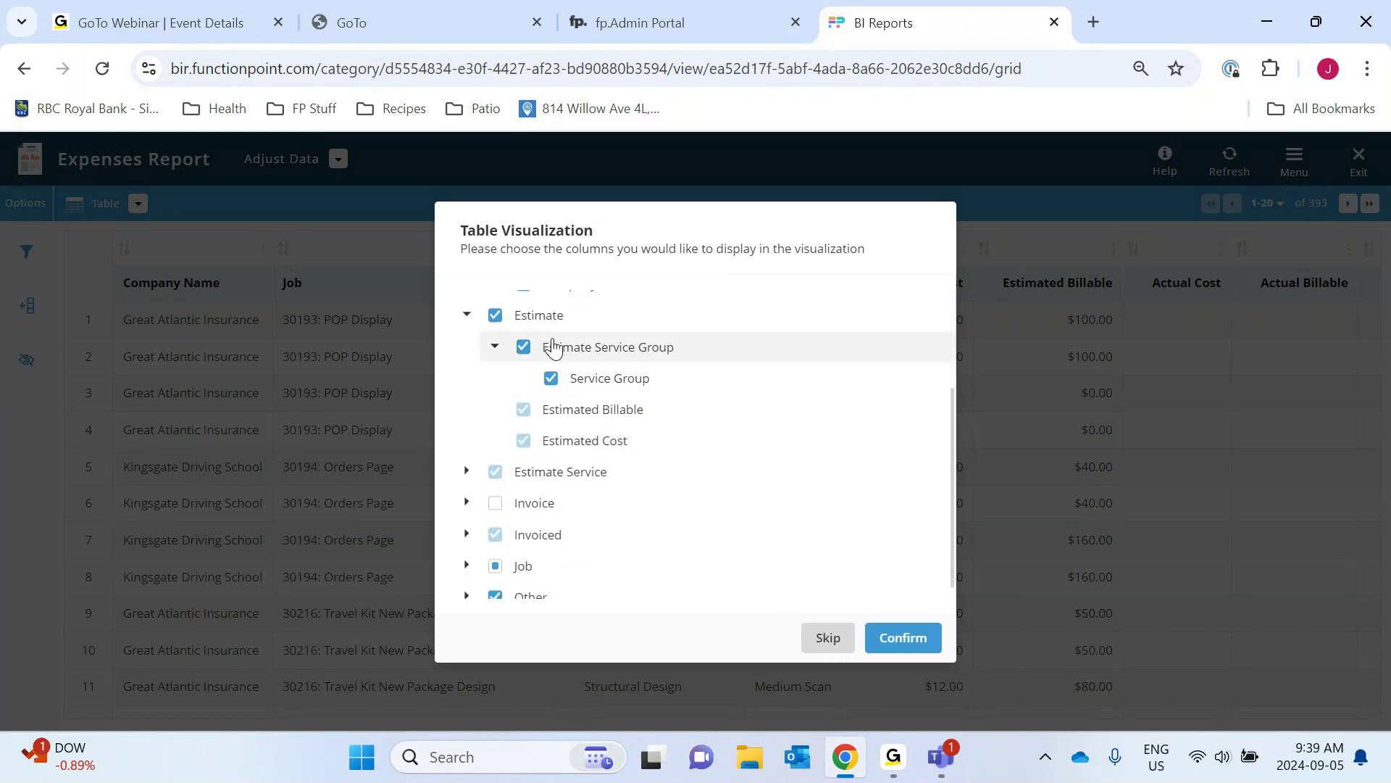
{"action": "left_click", "coordinate": [523, 346]}
{"action": "scroll", "coordinate": [544, 432], "scroll_direction": "down", "scroll_amount": 1}
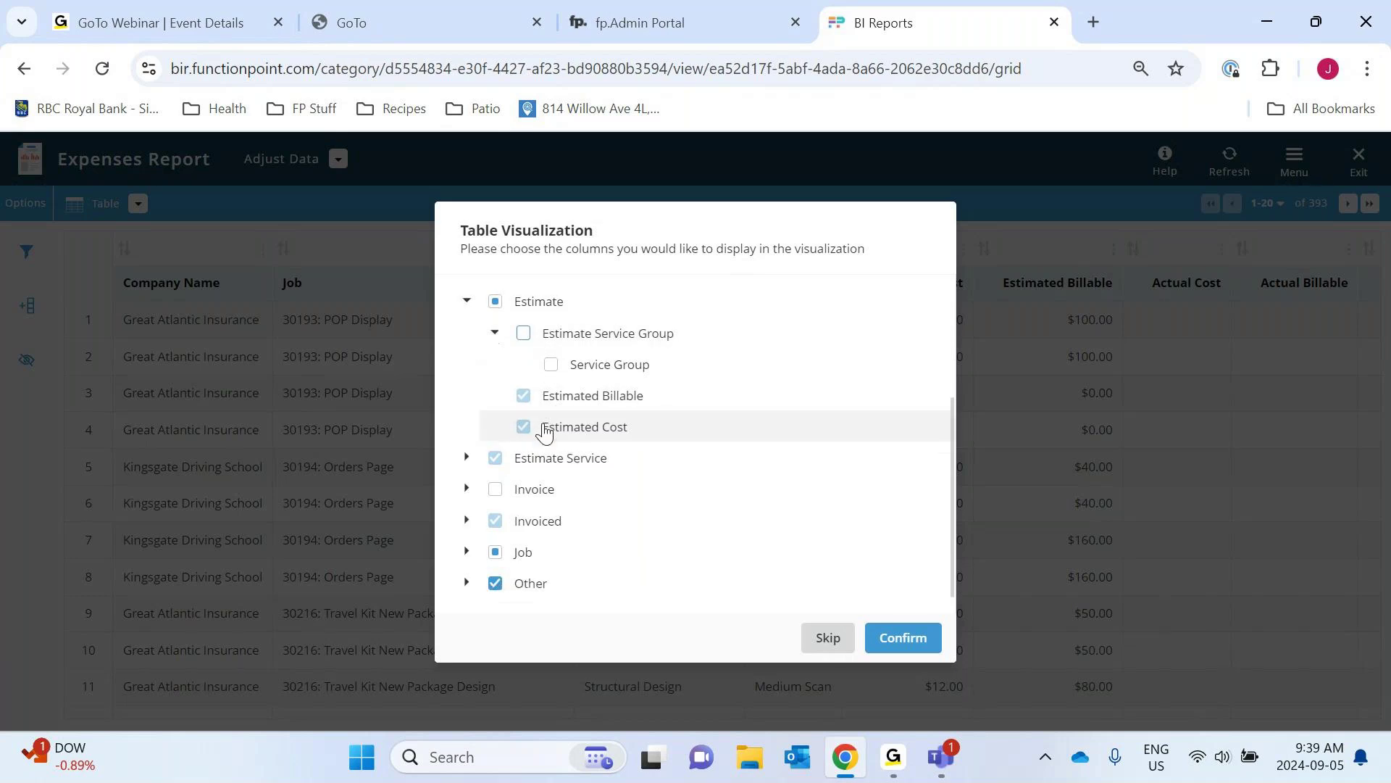
Include Invoice Date, review the comparison columns under Other, and apply the column selection to the table
{"action": "left_click", "coordinate": [467, 489]}
{"action": "scroll", "coordinate": [471, 491], "scroll_direction": "down", "scroll_amount": 1}
{"action": "left_click", "coordinate": [524, 489]}
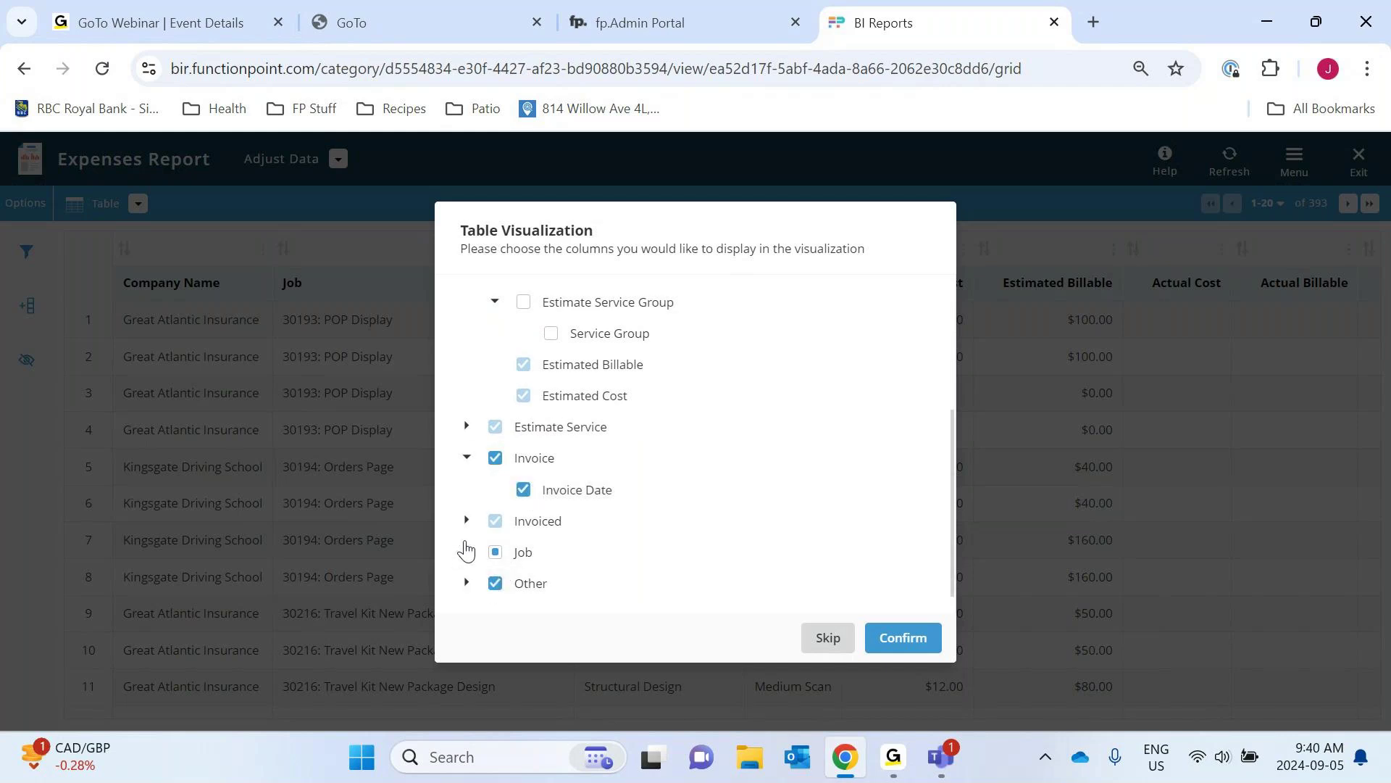
{"action": "left_click", "coordinate": [466, 583]}
{"action": "scroll", "coordinate": [471, 587], "scroll_direction": "down", "scroll_amount": 3}
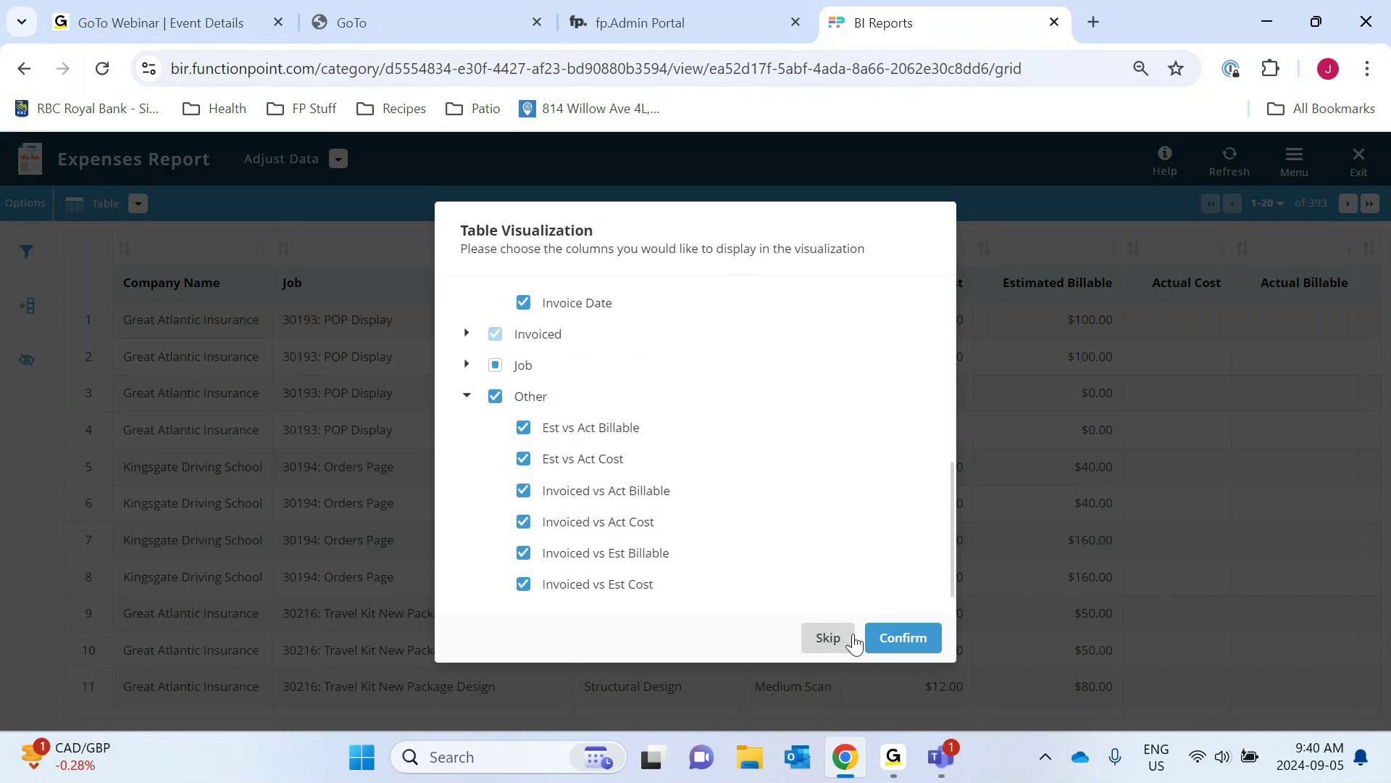
{"action": "left_click", "coordinate": [894, 637]}
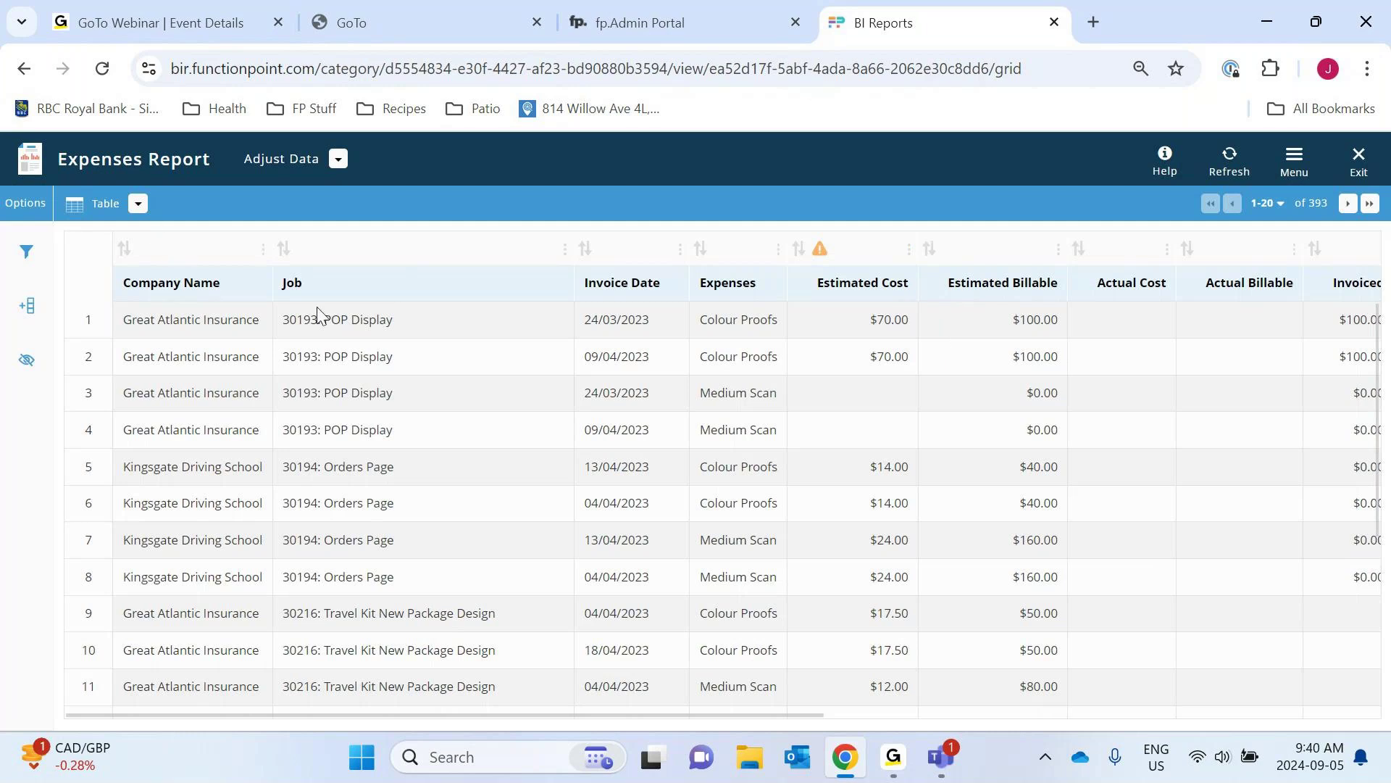
Move the Job column after Invoice Date in the expenses table
{"action": "left_click_drag", "start_coordinate": [369, 252], "coordinate": [193, 242]}
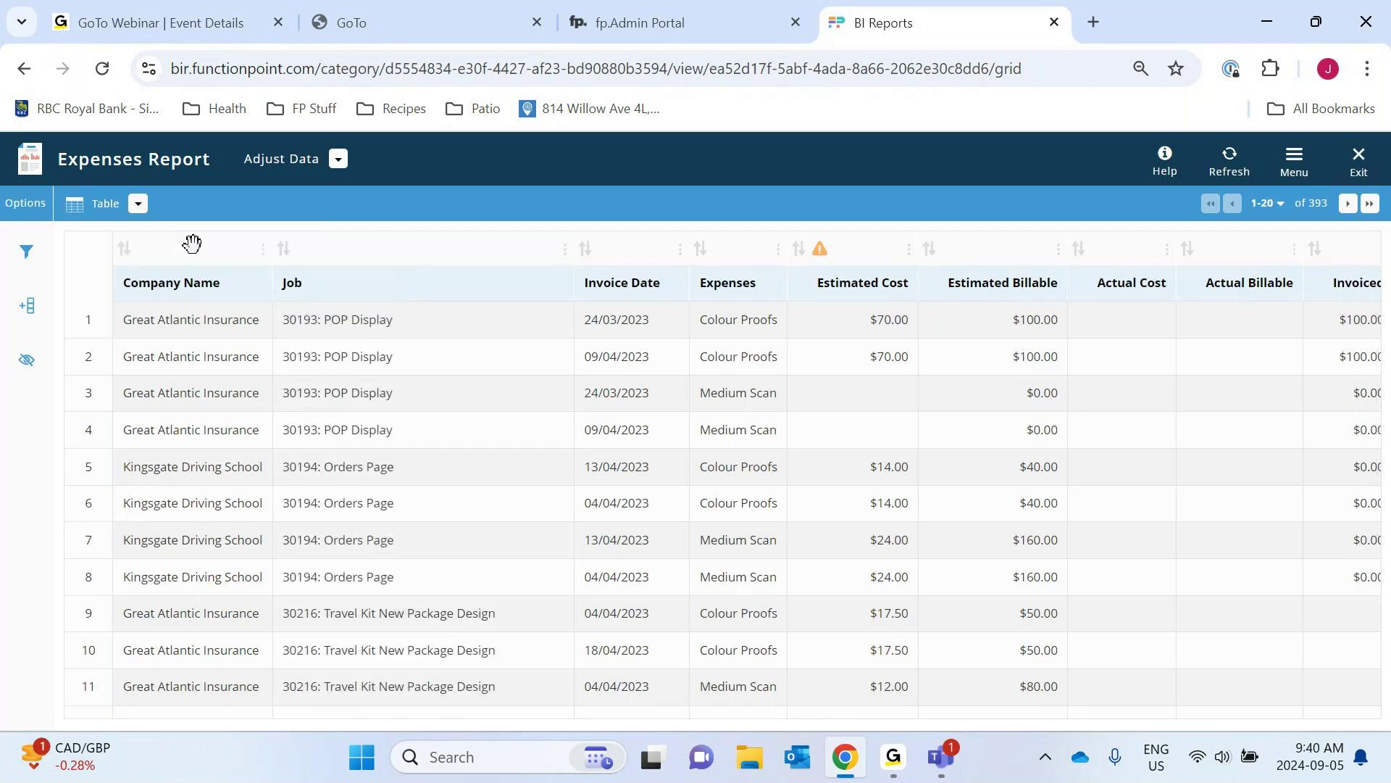
{"action": "left_click_drag", "start_coordinate": [336, 245], "coordinate": [662, 267]}
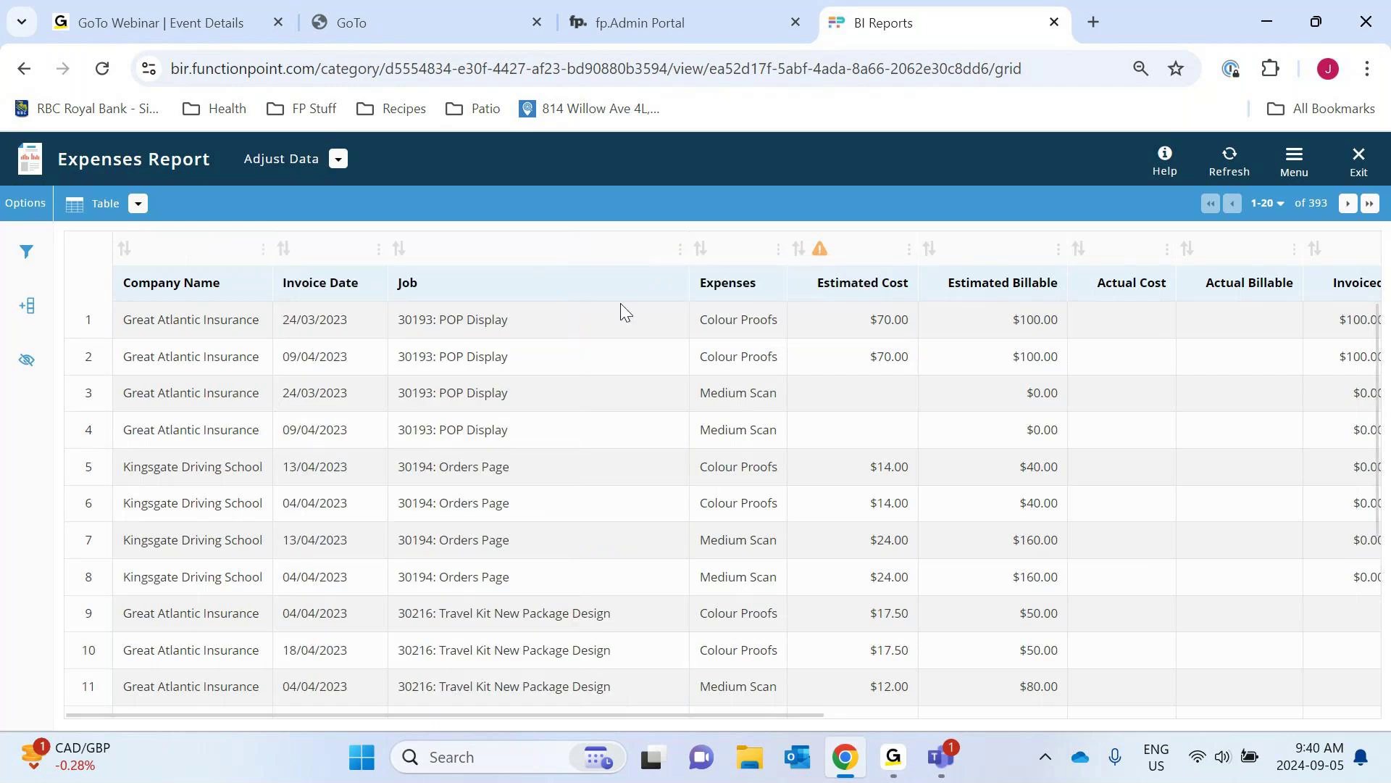
{"action": "mouse_move", "coordinate": [1294, 166]}
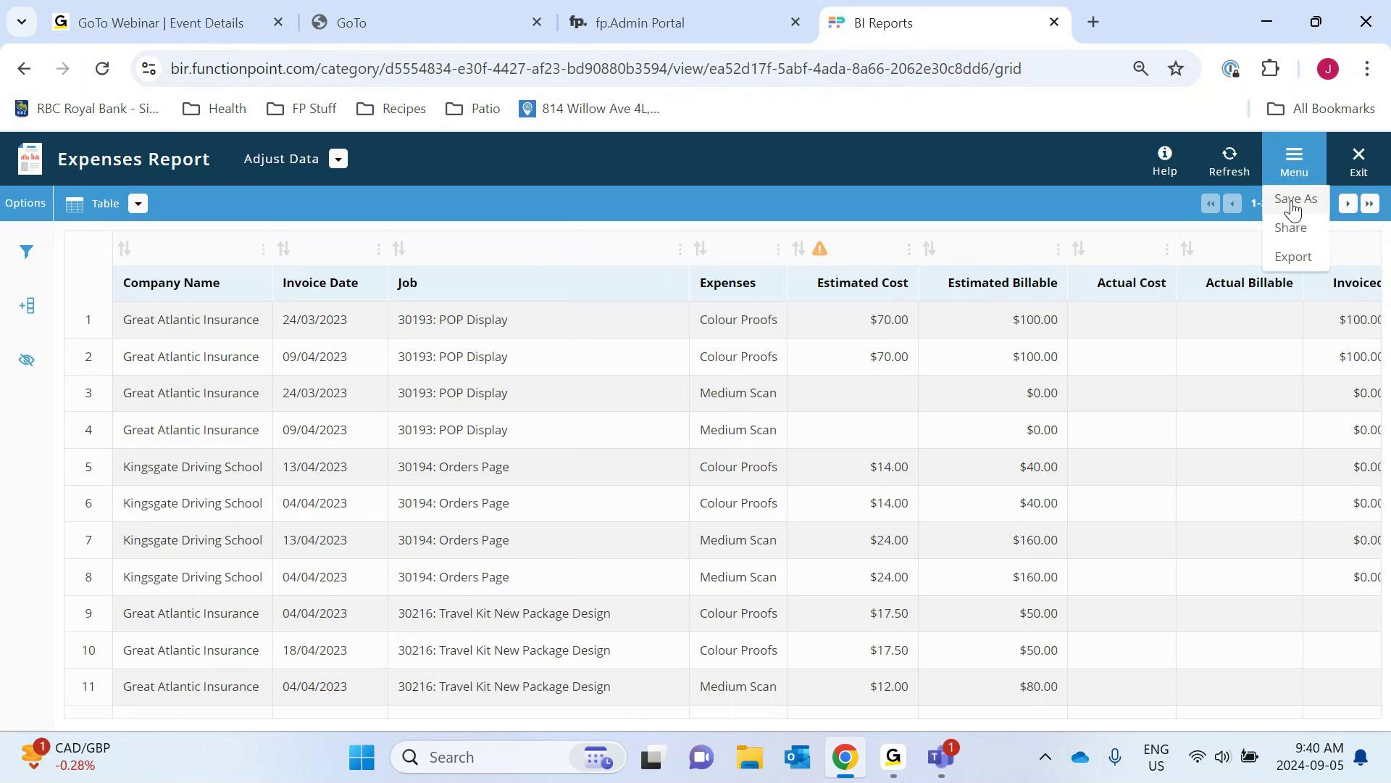
{"action": "left_click", "coordinate": [1294, 200]}
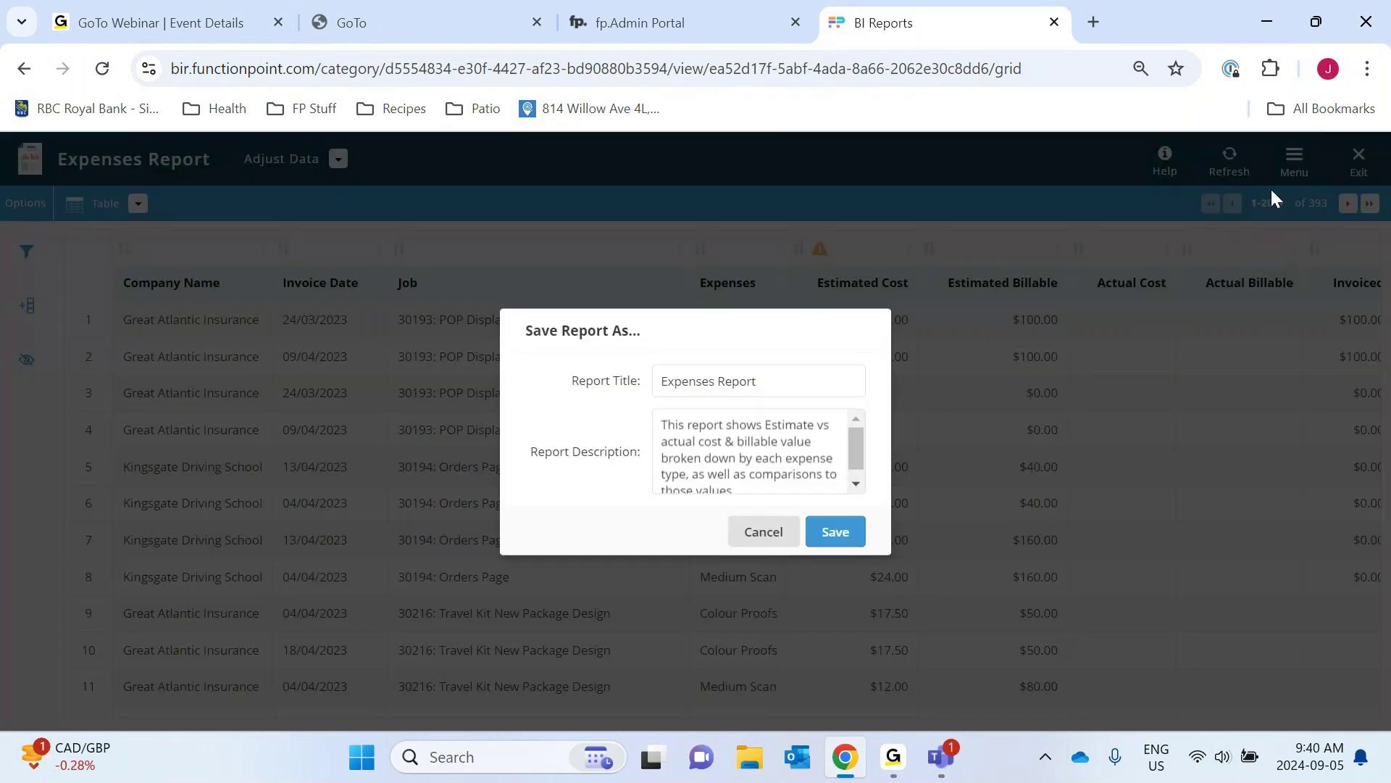
{"action": "left_click", "coordinate": [755, 533]}
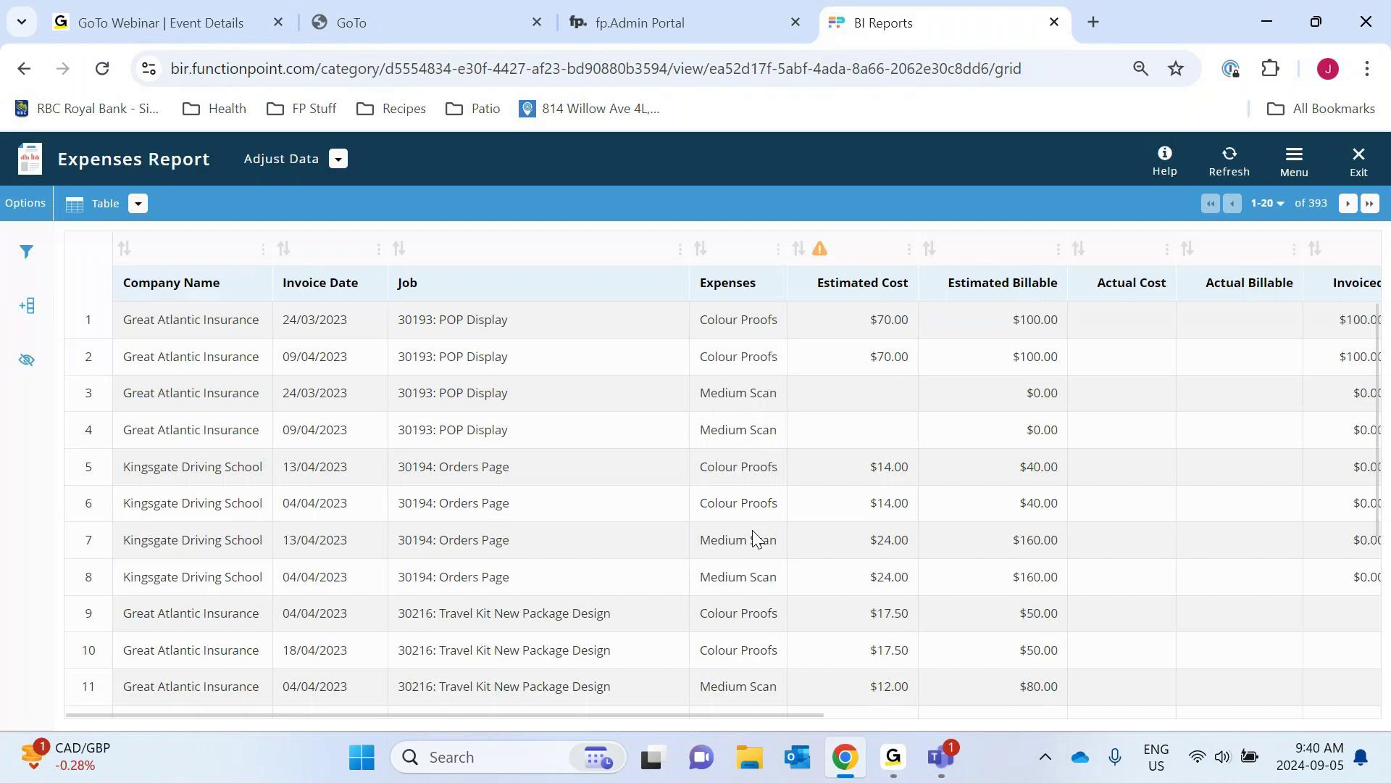
Switch to the GoTo Webinar window
{"action": "left_click", "coordinate": [1352, 170]}
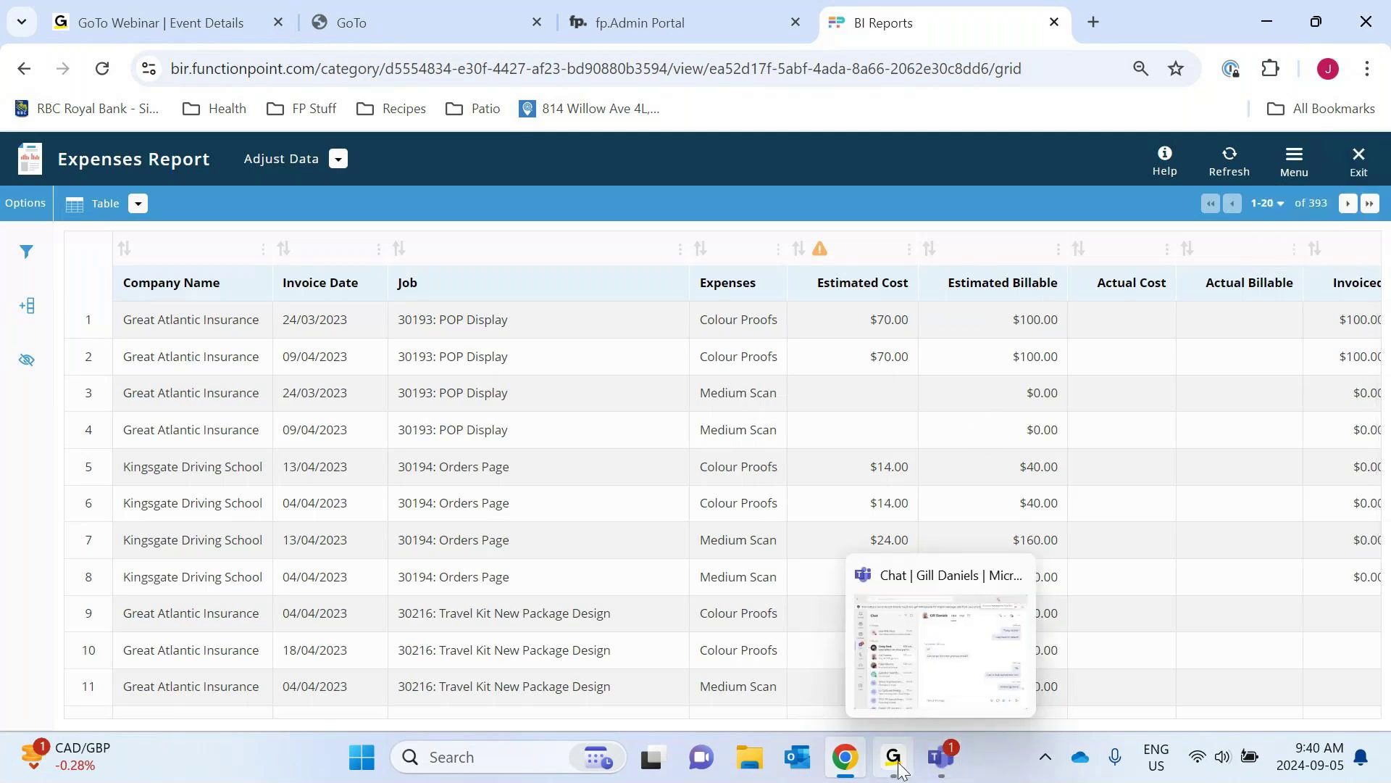
{"action": "mouse_move", "coordinate": [901, 756]}
{"action": "left_click", "coordinate": [912, 669]}
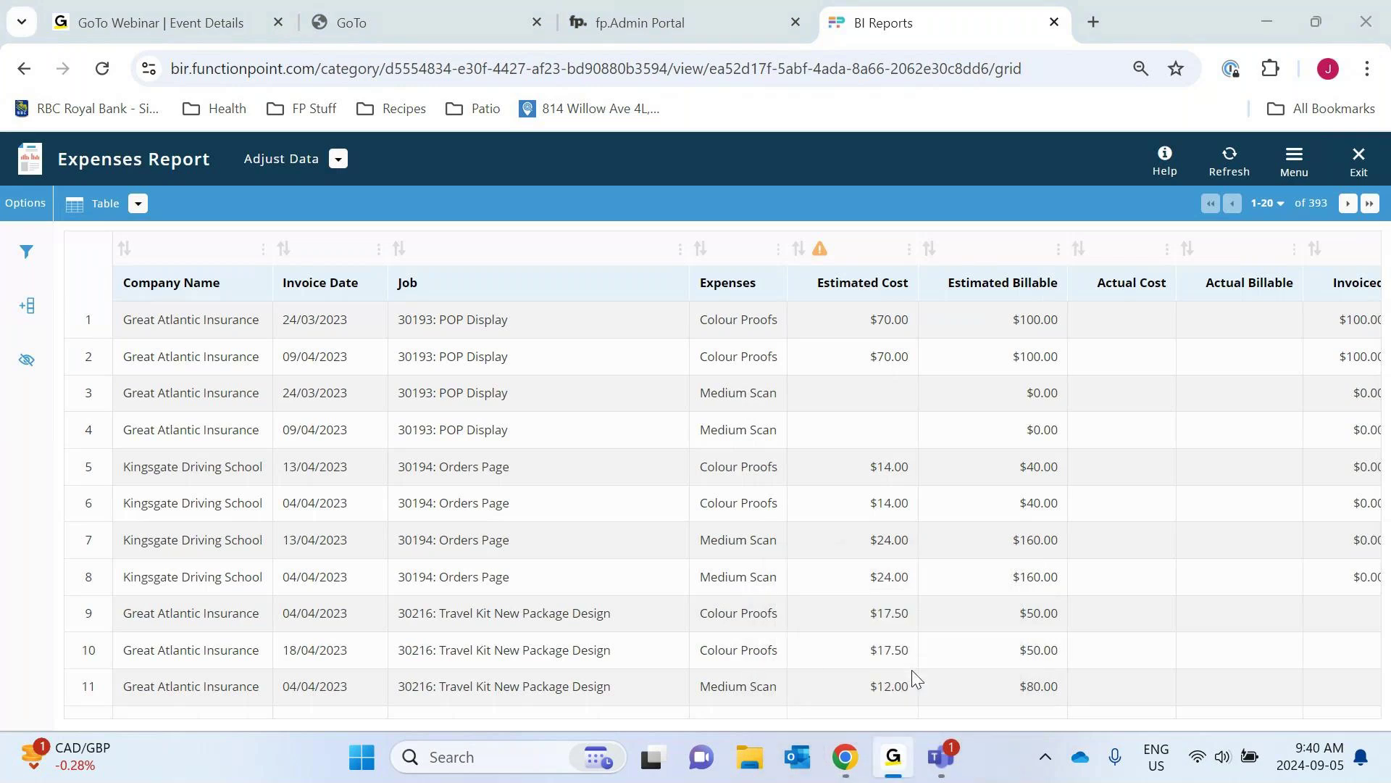